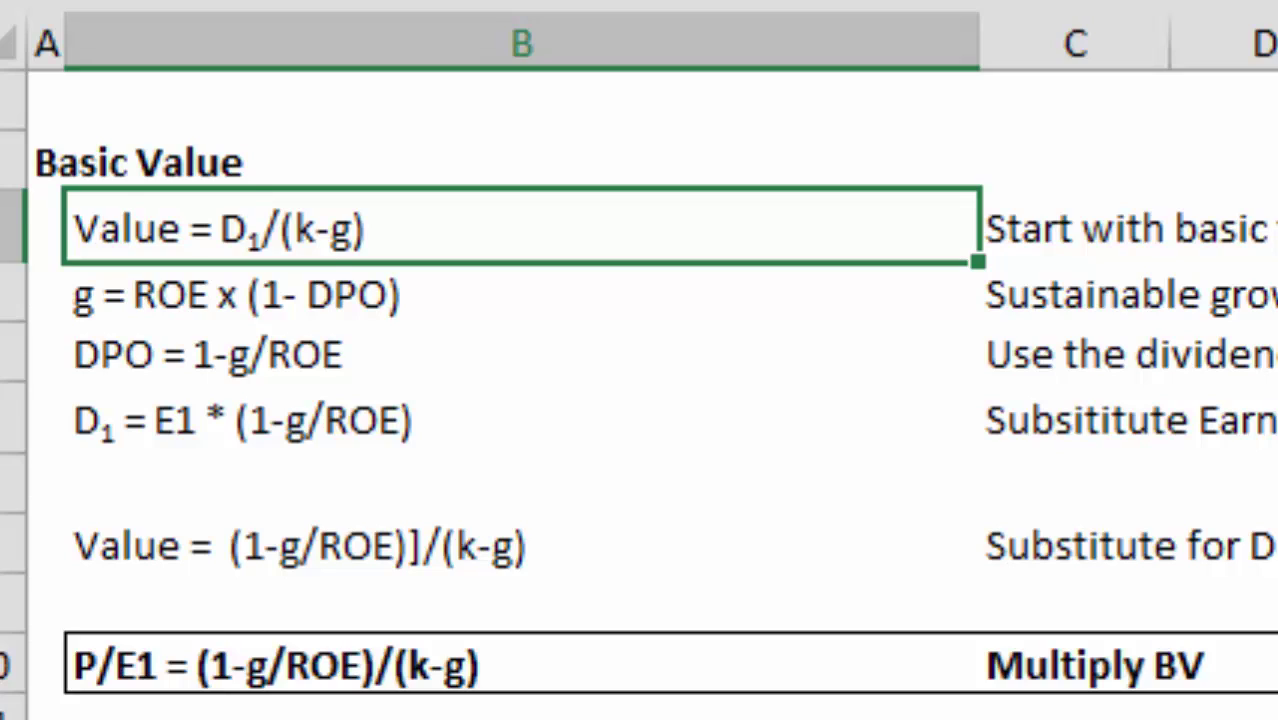
Examine the Basic Value derivation from the sustainable growth formula through dividend payout and D1 to the substituted value formula.
left_click(520, 294)
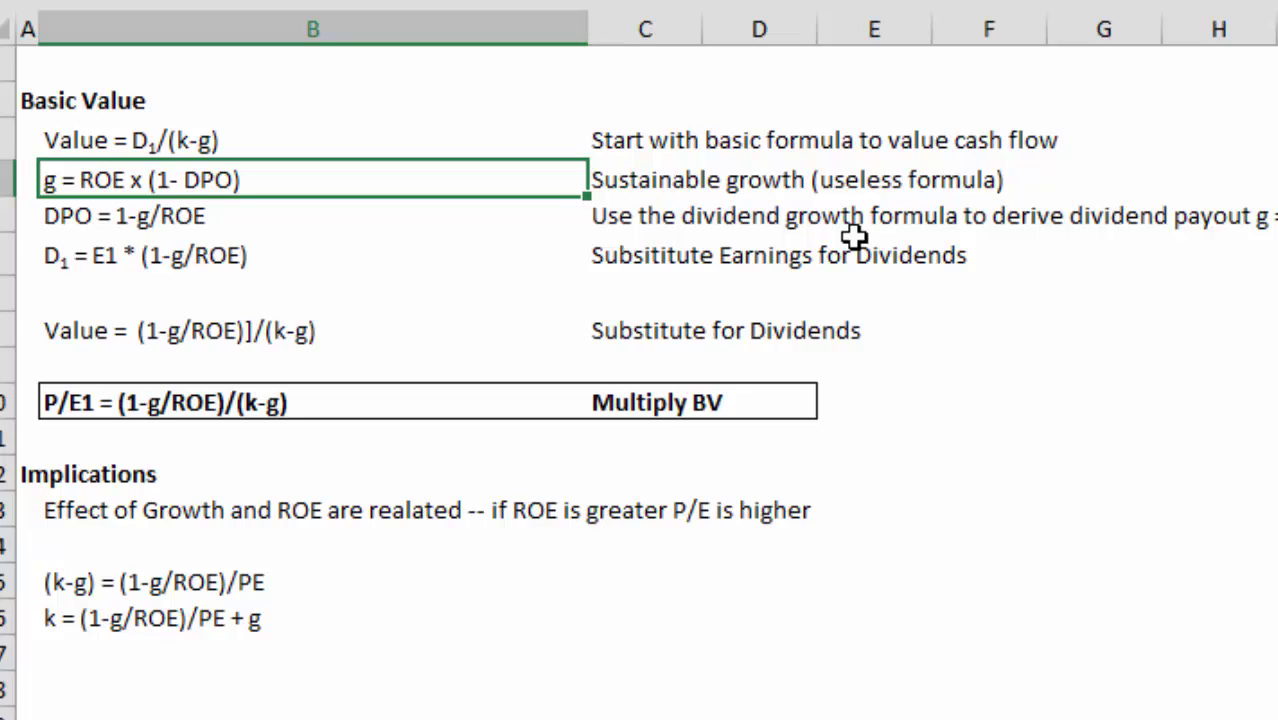
key("Right")
key("Left")
key("Down")
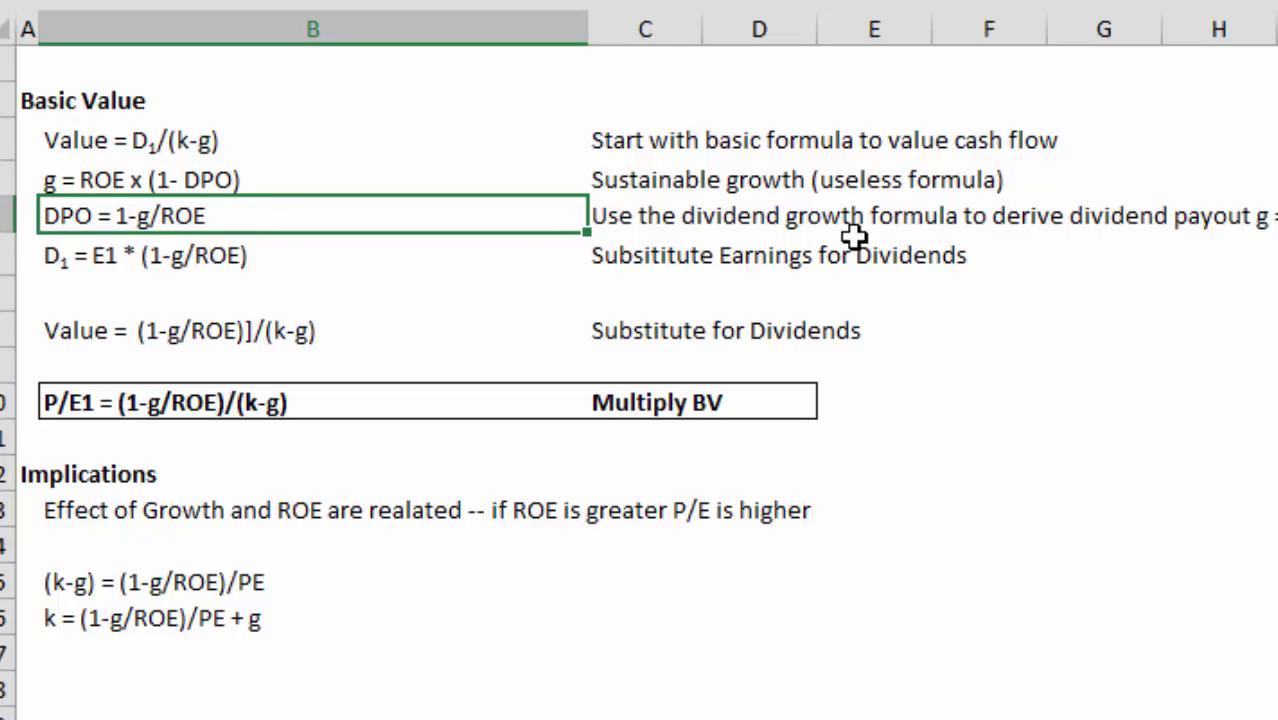
key("Up")
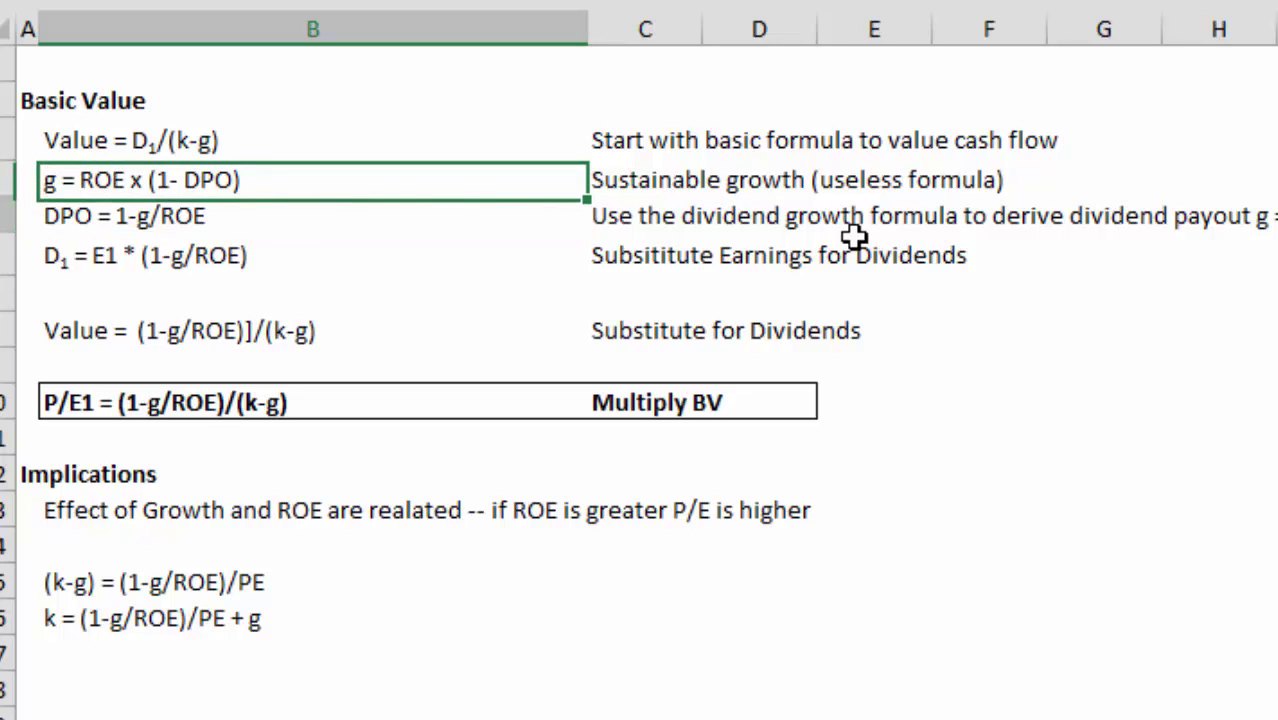
key("Down")
key("Down")
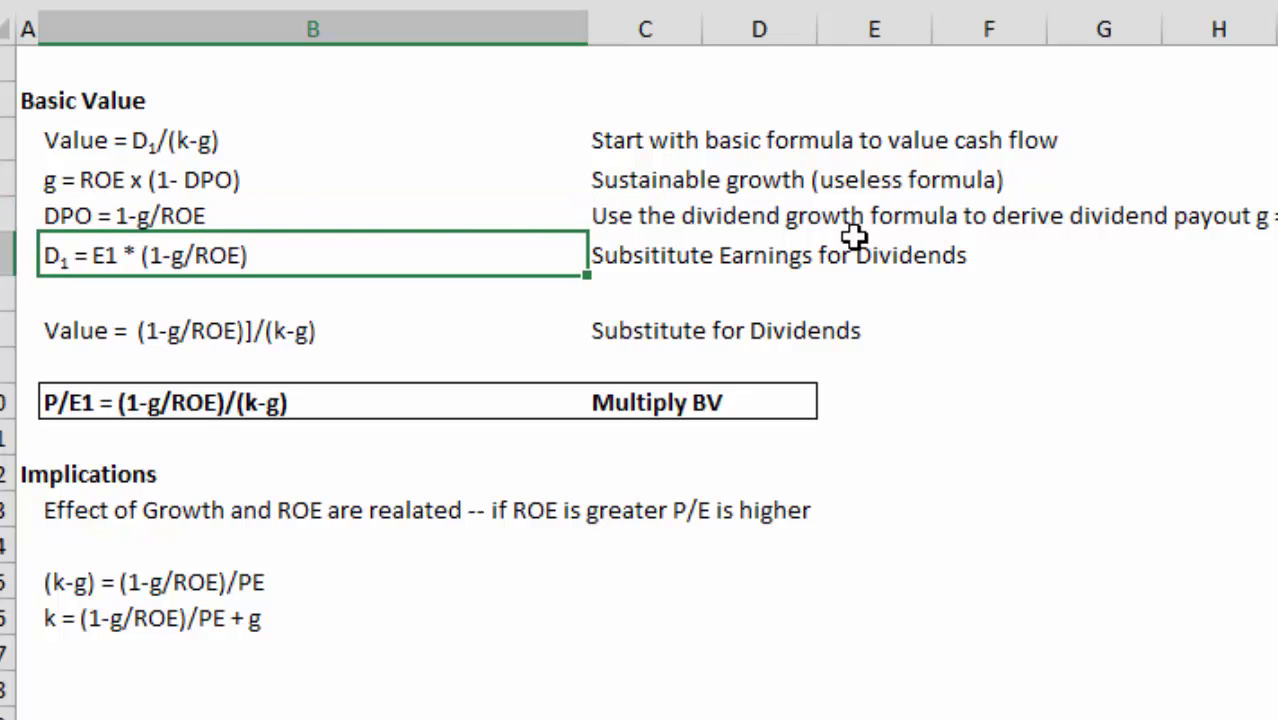
key("Up")
key("Up")
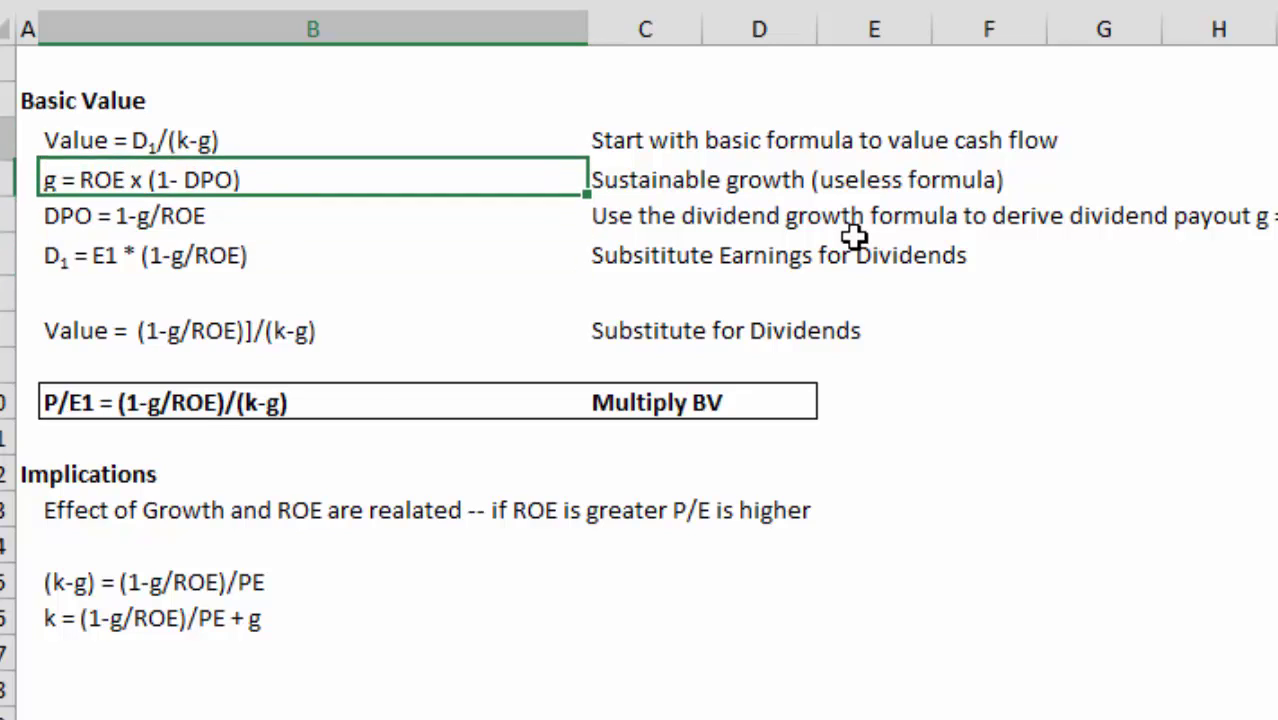
key("Up")
key("Down")
key("Down")
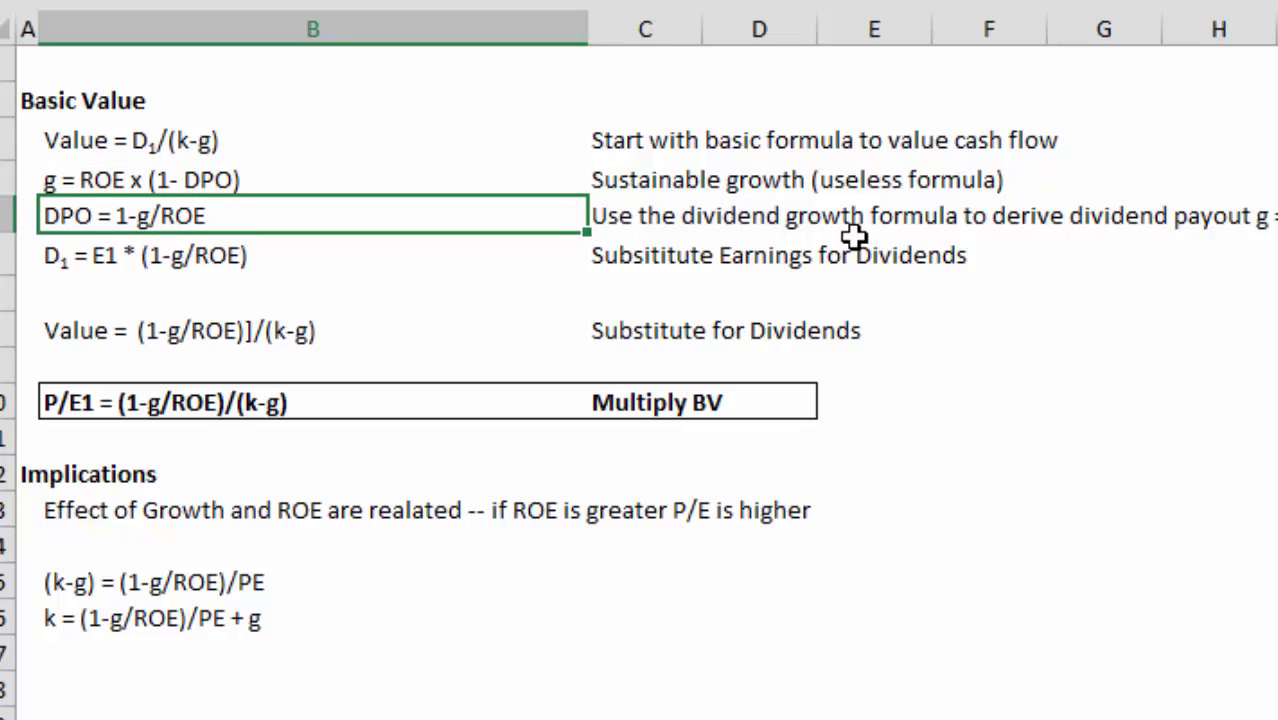
key("Down")
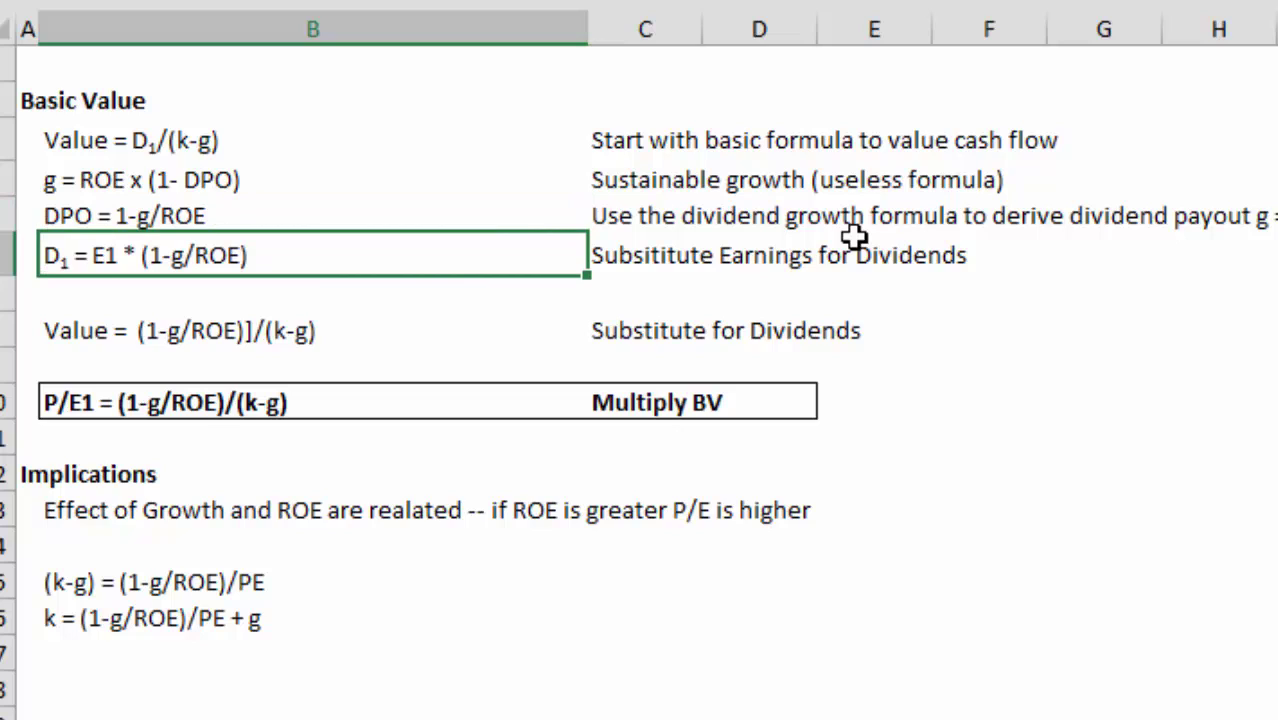
key("Down")
key("Down")
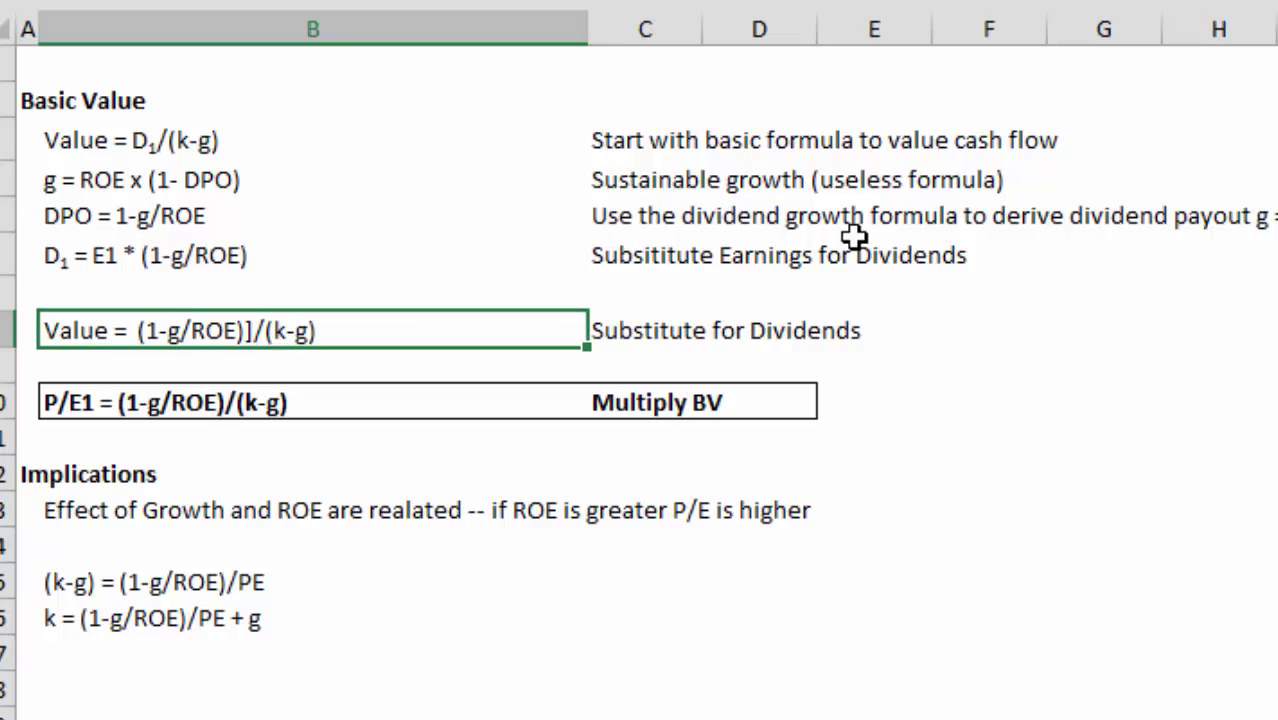
Review the boxed P/E1 formula and the Implications section down to the formula for k.
key("Down")
key("Down")
key("Right")
key("Right")
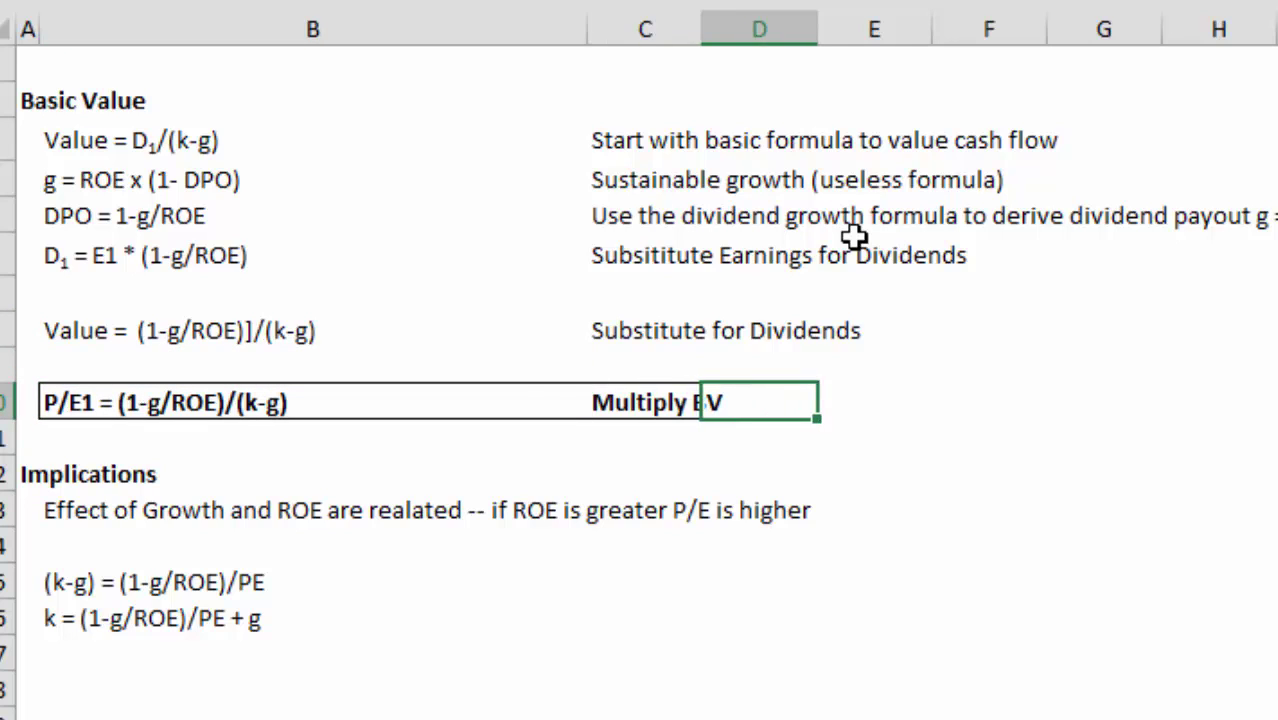
key("Left")
key("Left")
key("ctrl+shift+7")
key("Down")
key("Down")
key("Down")
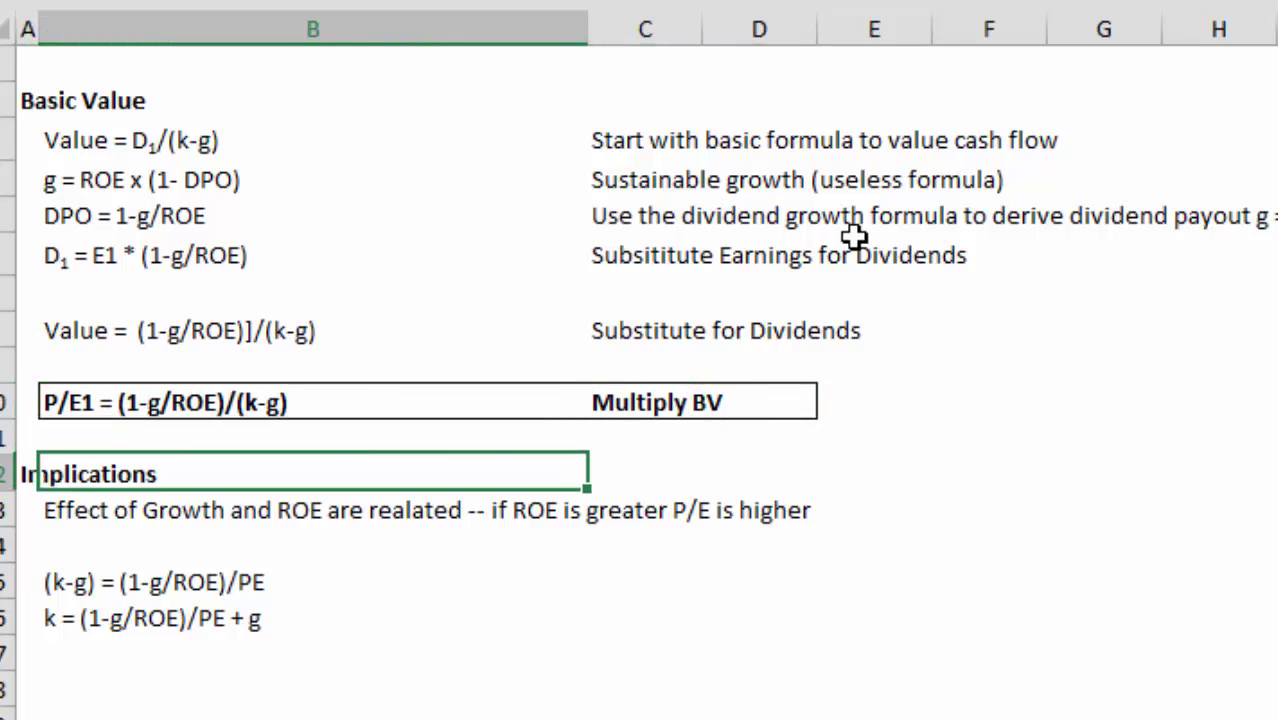
key("Up")
key("Up")
key("Up")
key("Down")
key("Down")
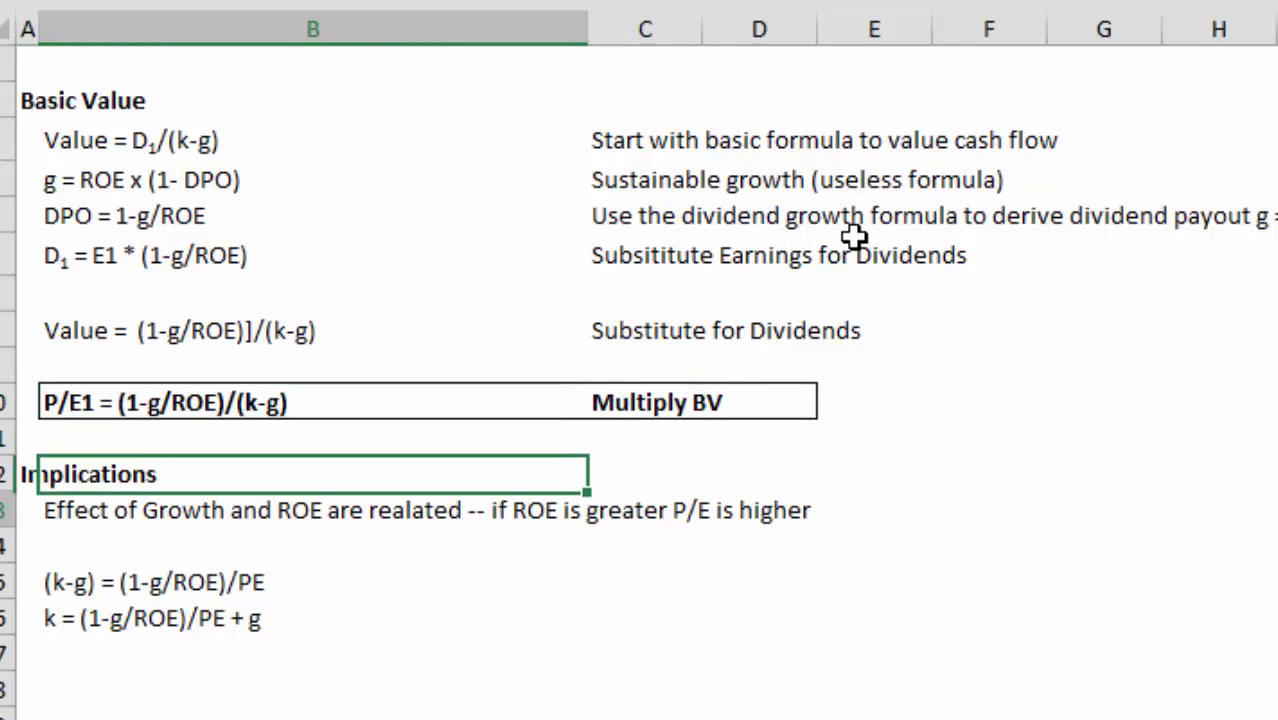
key("Down")
key("Down")
key("Down")
key("Up")
key("Up")
key("Up")
key("Up")
key("Up")
key("Up")
key("Up")
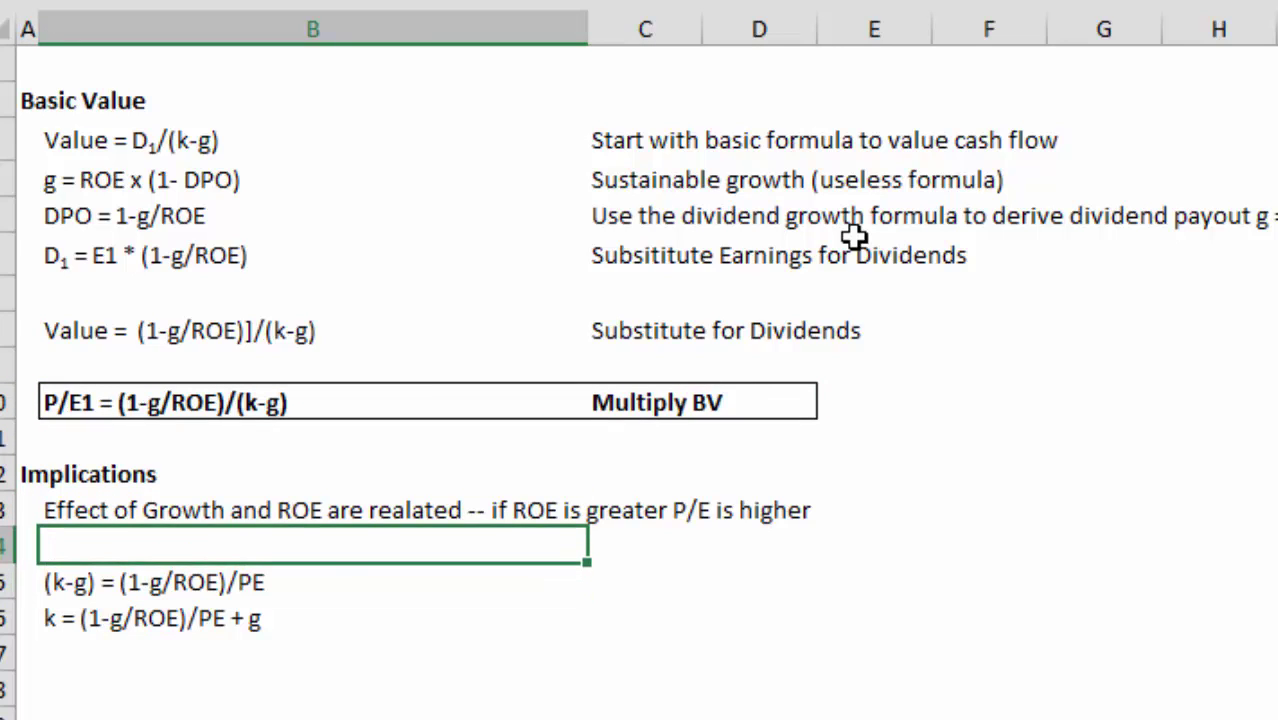
key("Down")
key("Down")
key("Down")
key("Down")
key("Down")
key("Down")
key("Down")
key("Down")
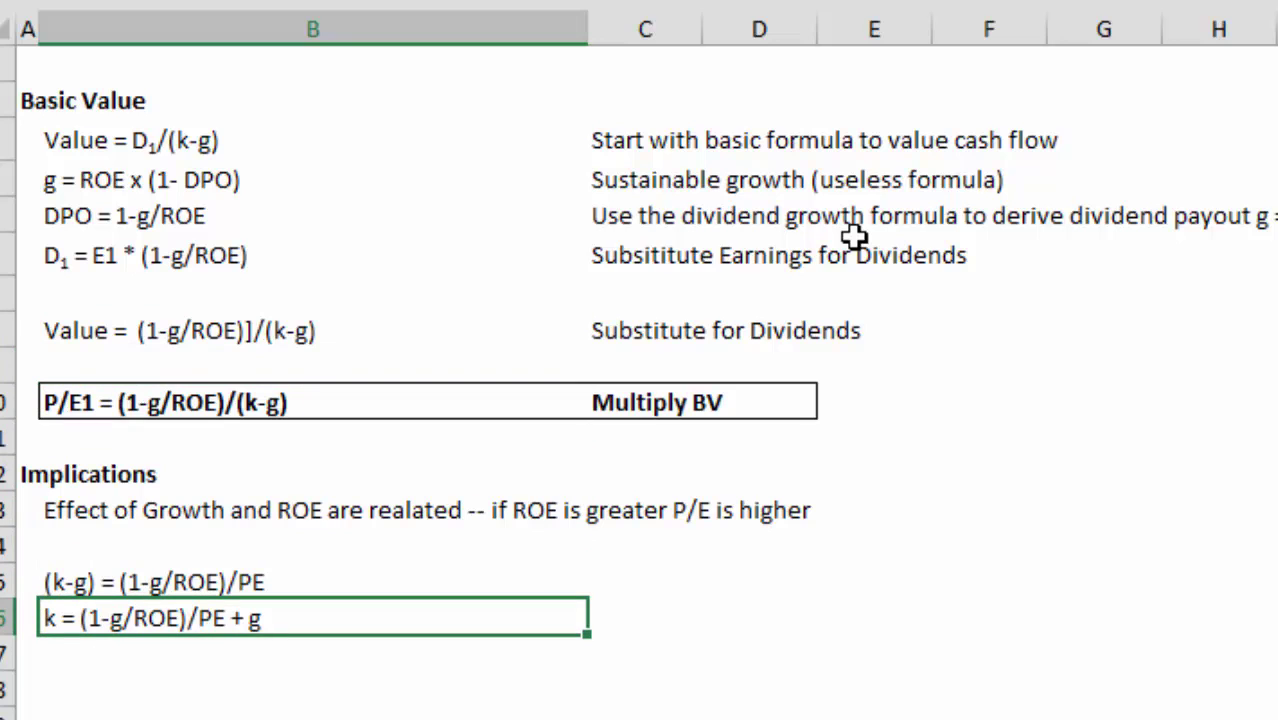
Switch to the Value Driver Formula Inflation worksheet and look over its contents below the formulas.
key("ctrl+Page_Down")
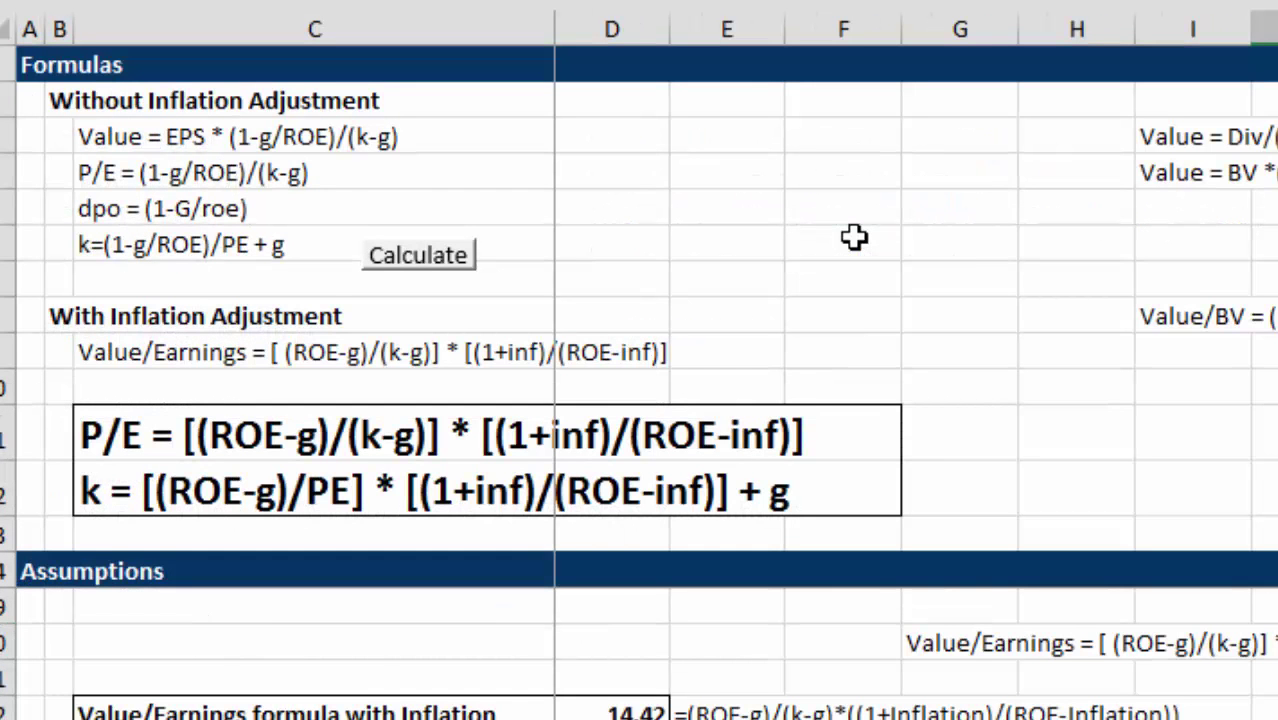
scroll(854, 237, "down", 5)
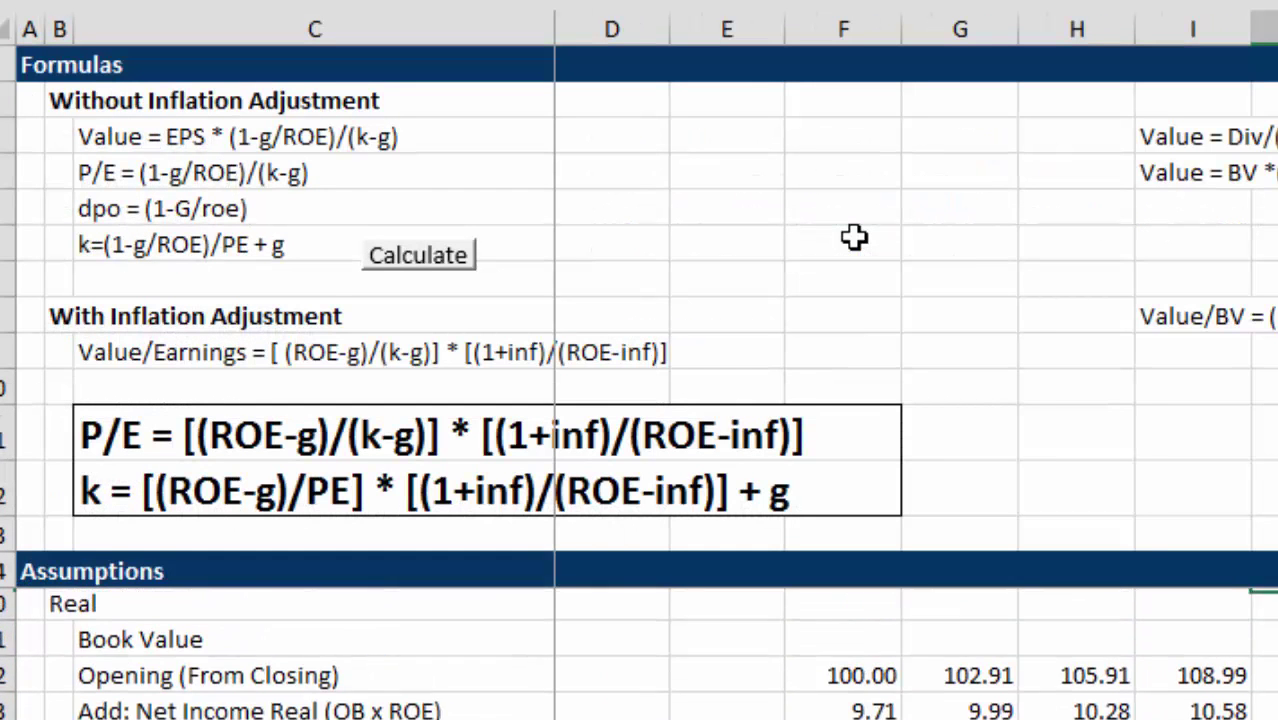
scroll(854, 237, "up", 5)
Group rows 3 to 7 under Without Inflation Adjustment and collapse the group.
key("Left")
key("Left")
key("Left")
key("Left")
key("Left")
key("Left")
key("Left")
key("Left")
key("Left")
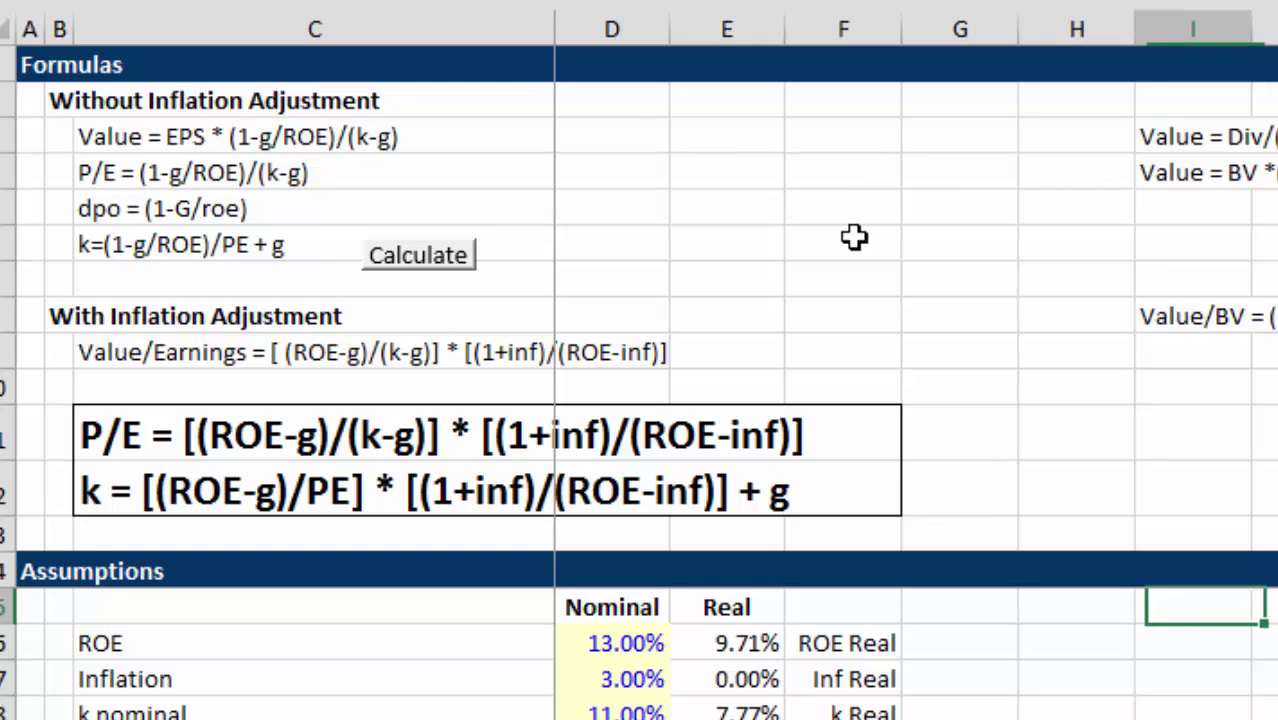
key("Up")
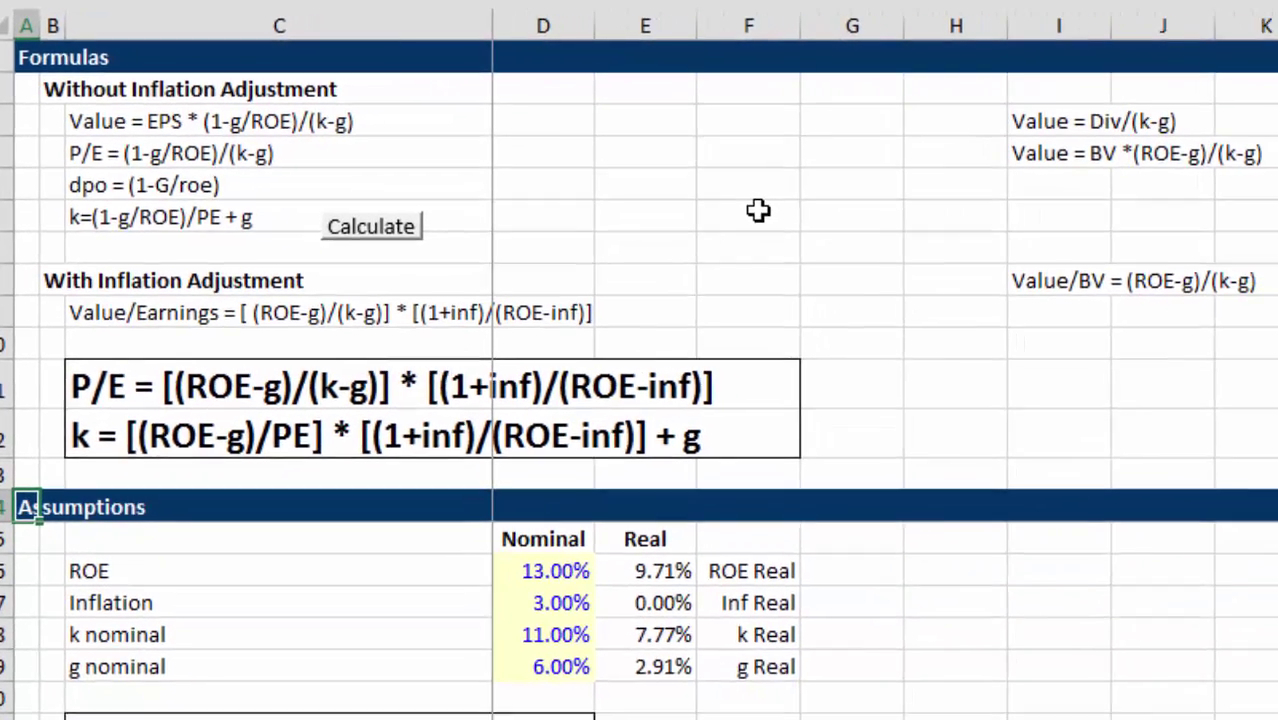
key("Up")
key("Up")
key("Up")
key("Up")
key("Up")
key("Up")
key("Up")
key("Up")
key("Up")
key("Up")
key("Up")
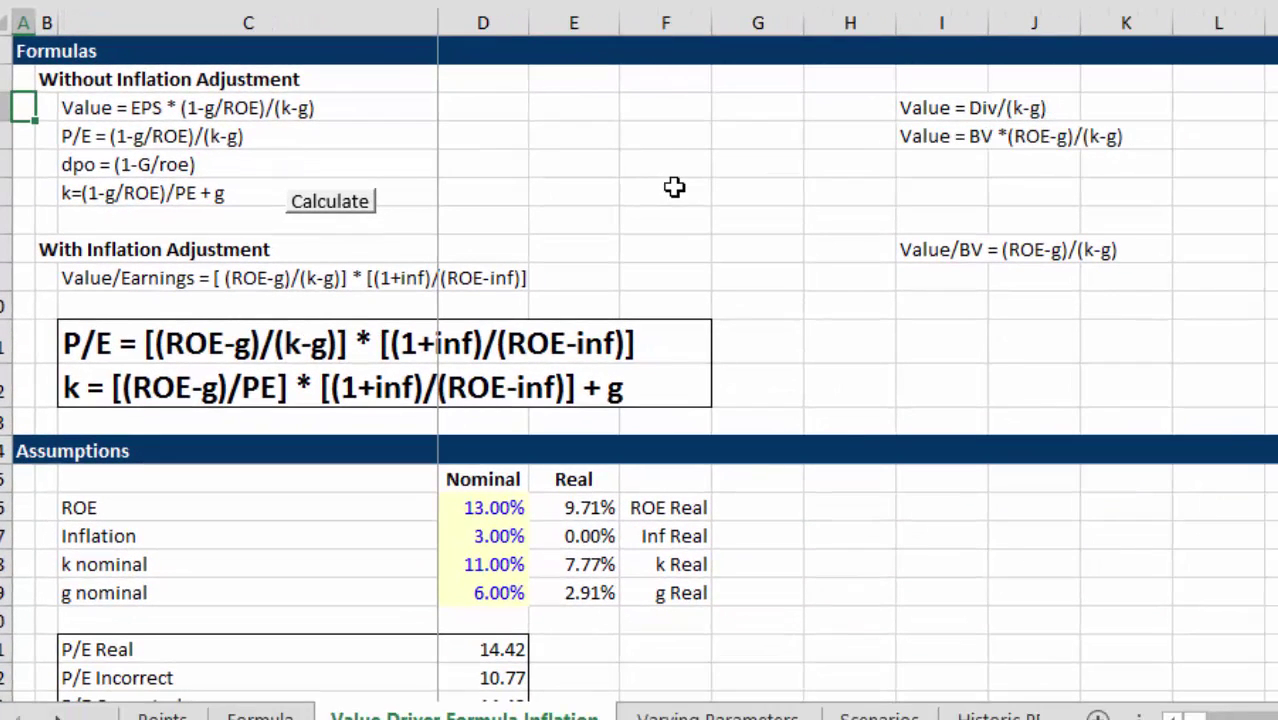
key("shift+space")
key("shift+Down")
key("shift+Down")
key("shift+Down")
key("shift+Down")
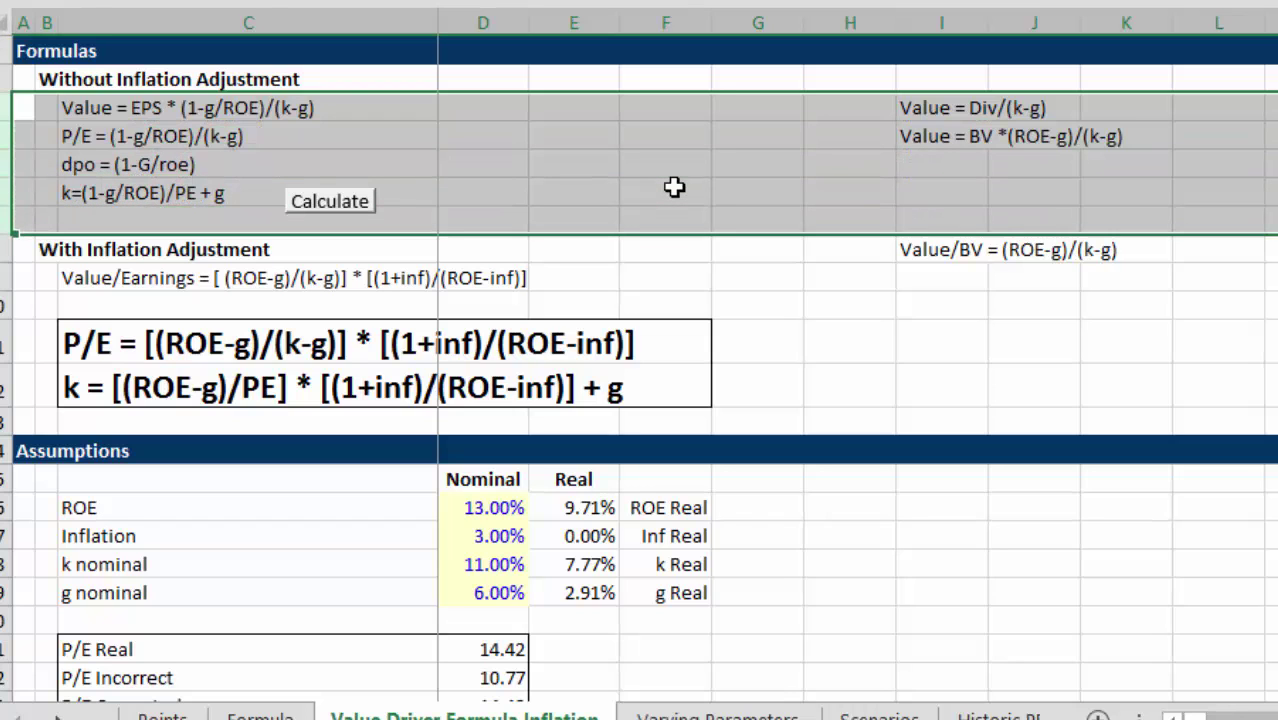
key("shift+alt+Right")
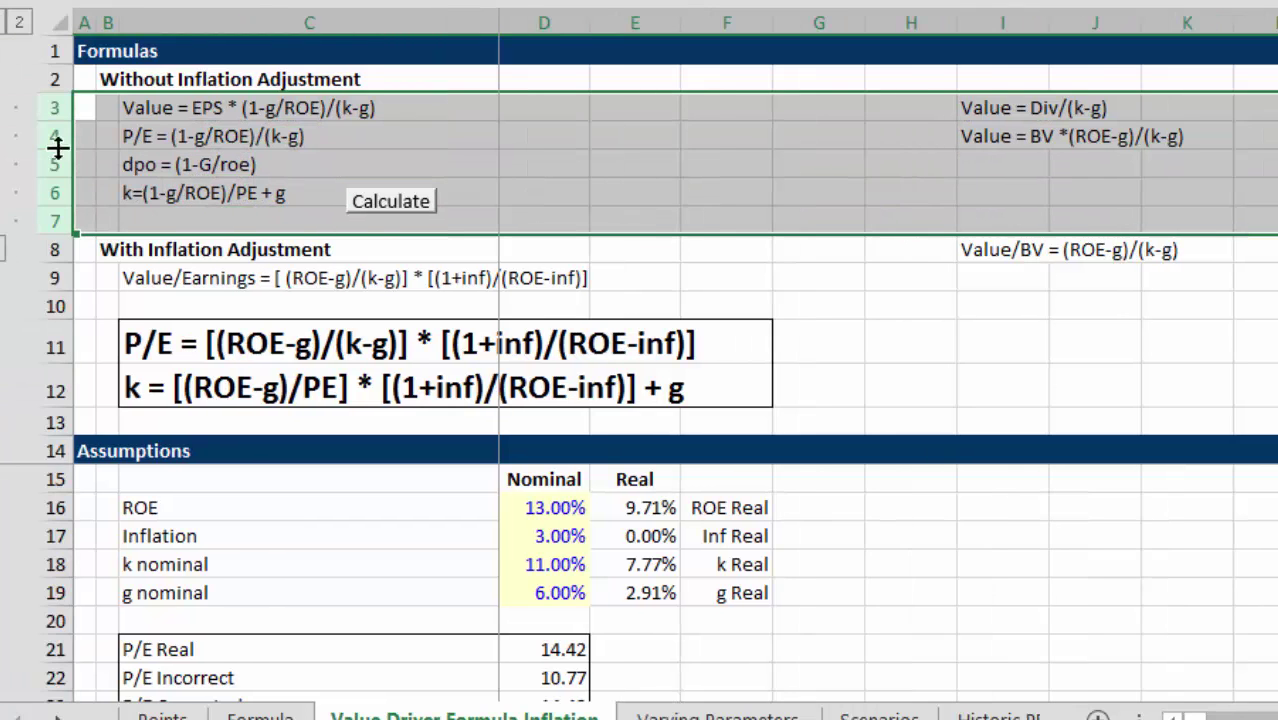
left_click(4, 248)
Create range names for the nominal assumptions in C16:D19 from the labels in the left column.
key("Down")
key("Down")
key("Down")
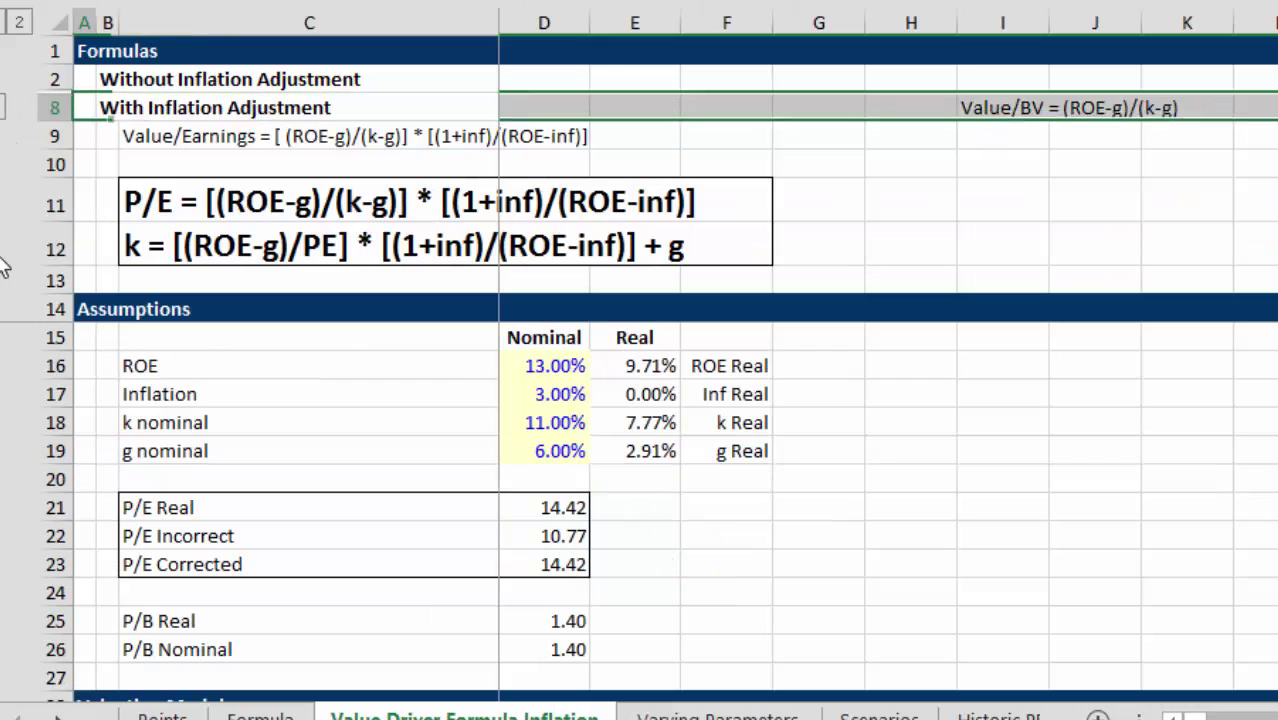
key("Down")
key("Down")
key("Down")
key("Down")
key("Down")
key("Down")
key("Right")
key("Right")
key("Right")
key("Right")
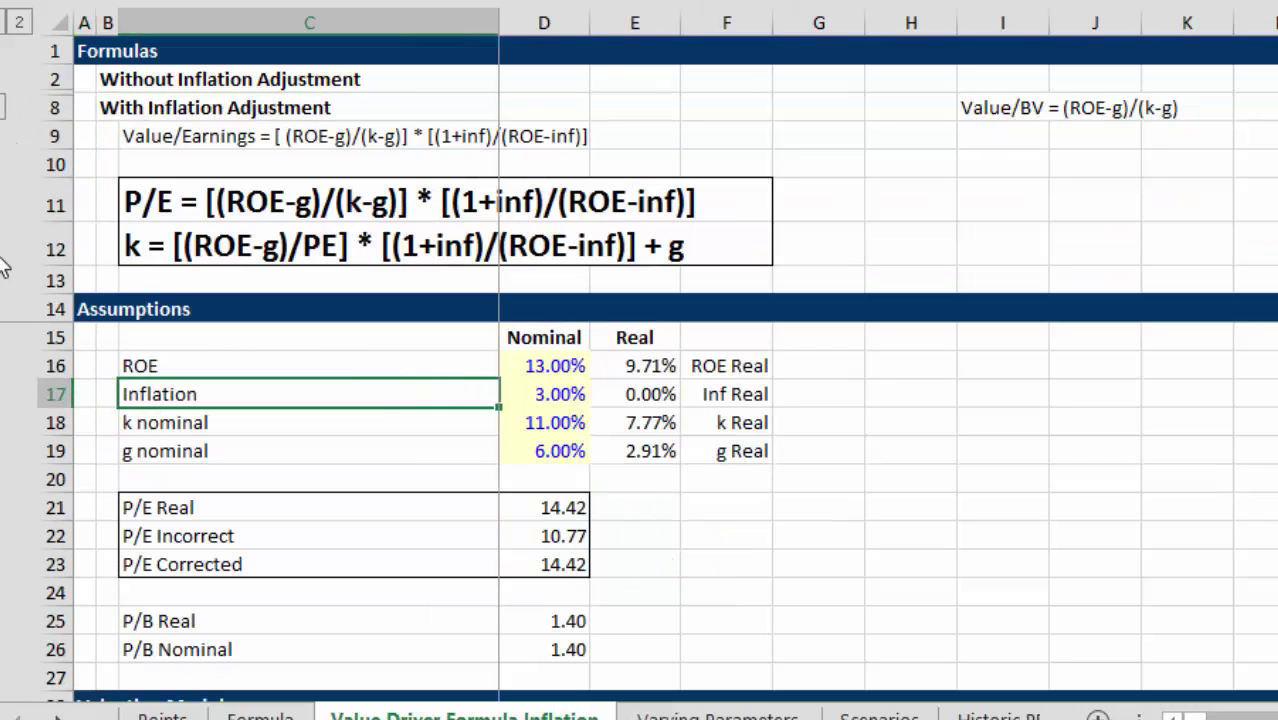
key("Up")
key("Left")
key("Left")
key("Right")
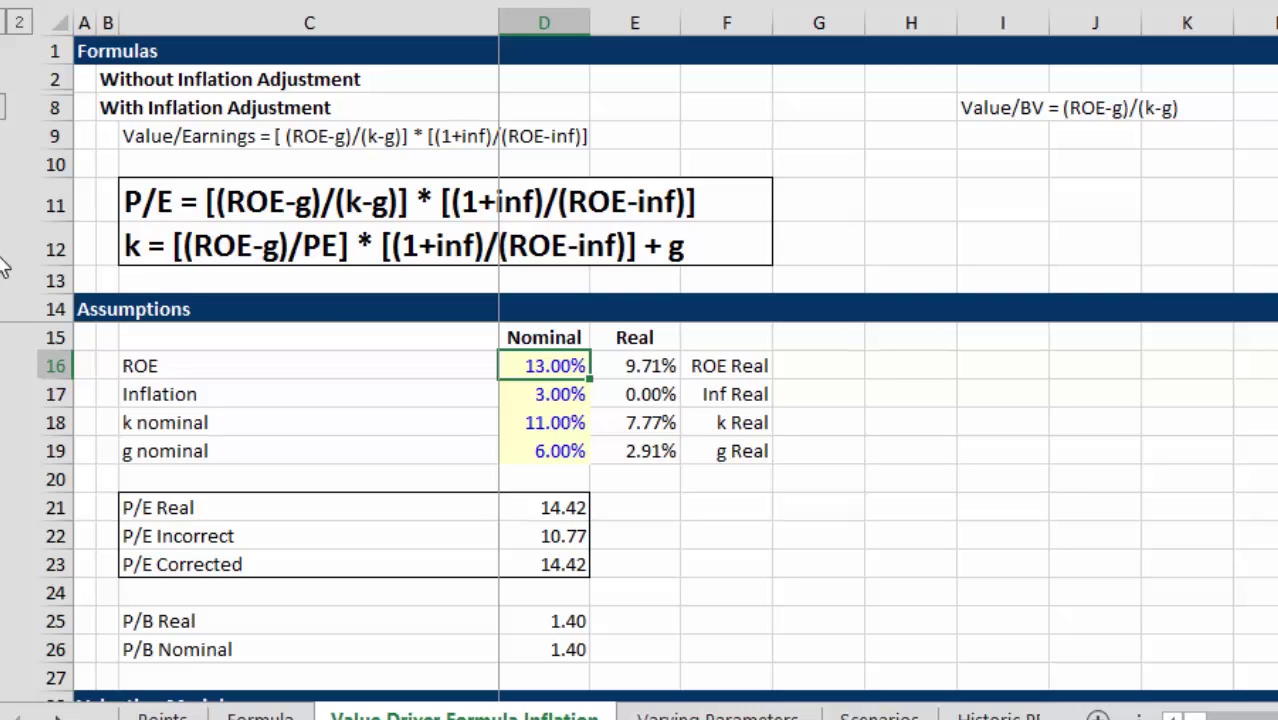
key("Left")
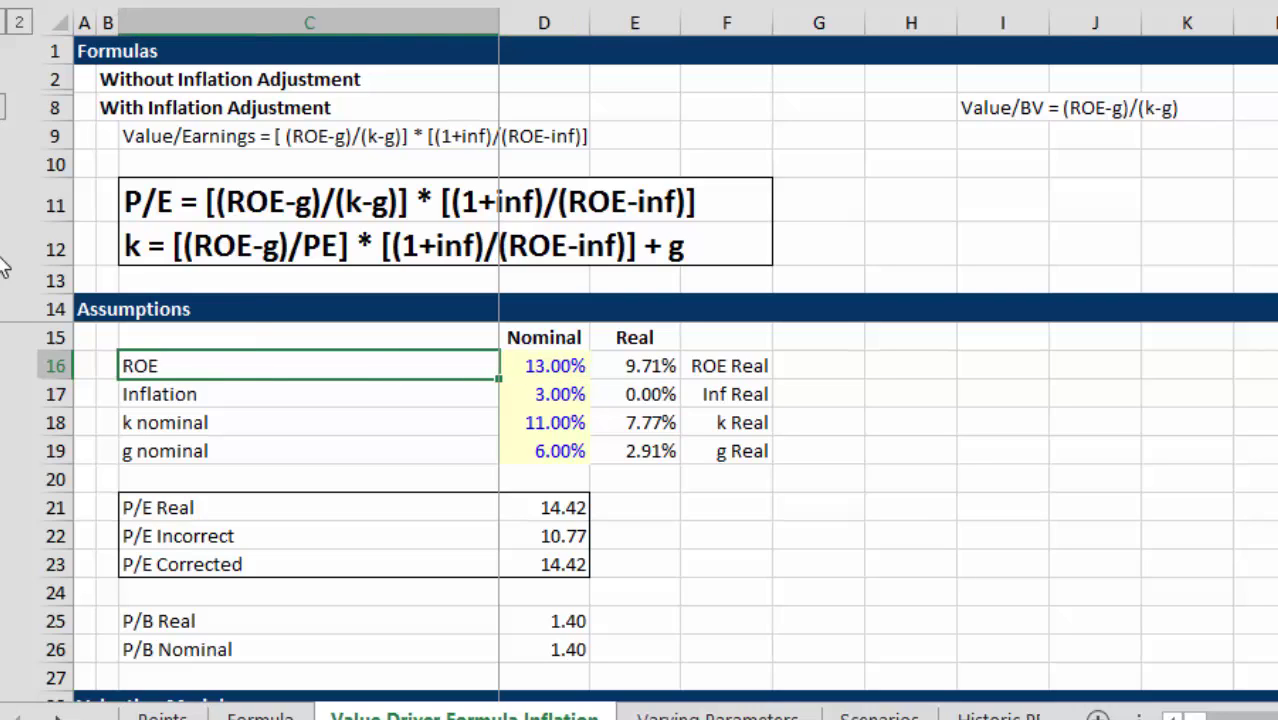
key("shift+Right")
key("shift+Down")
key("shift+Down")
key("shift+Down")
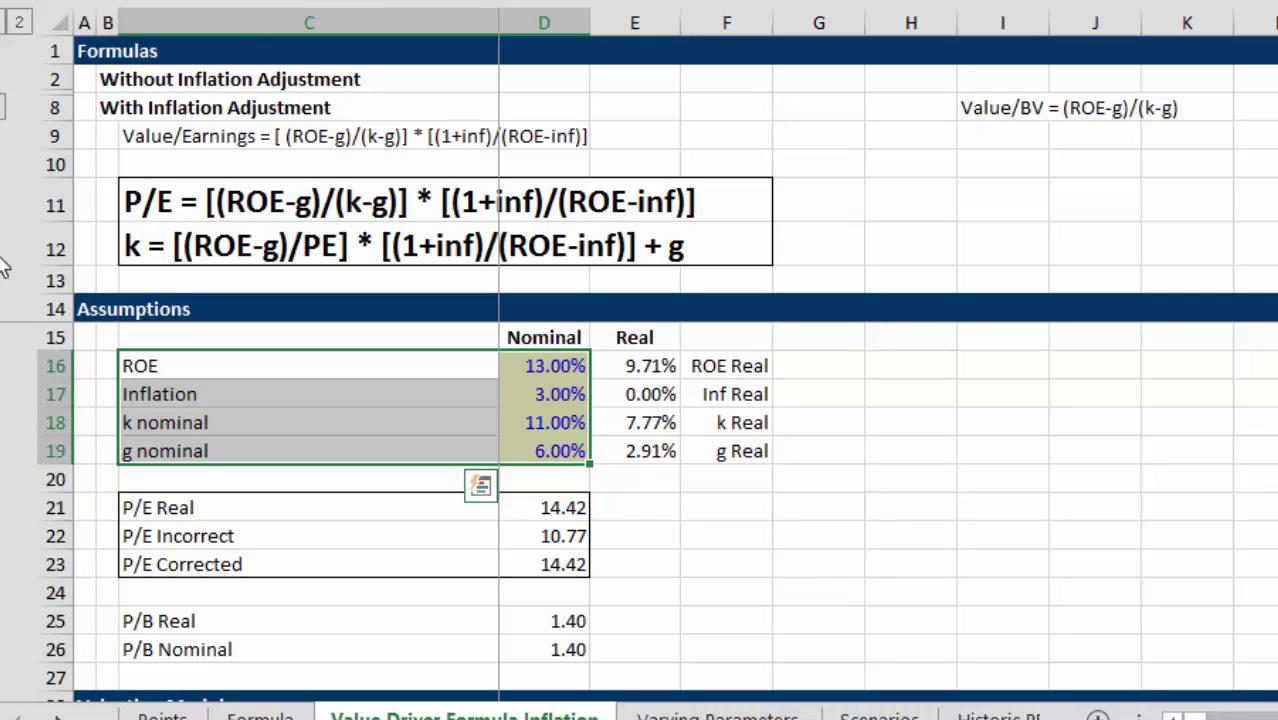
key("ctrl+shift+F3")
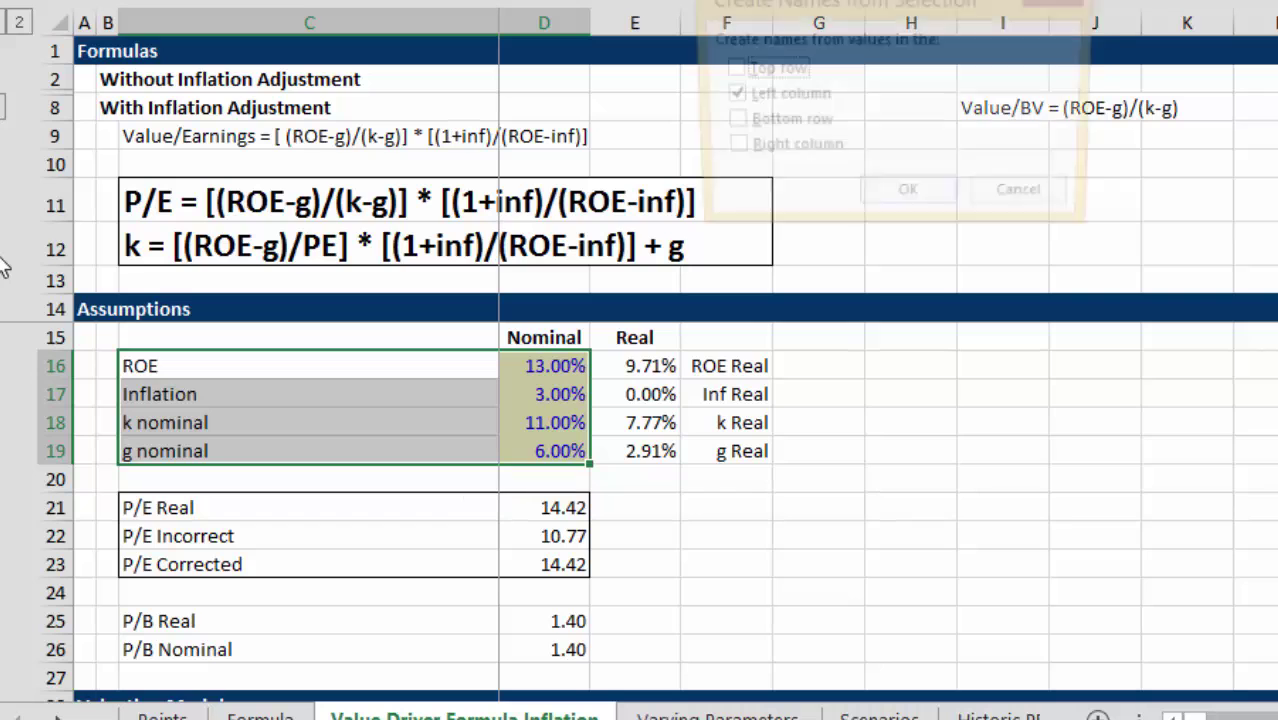
key("Return")
Create range names for the real assumptions in E16:F19 using only the right column labels.
key("Right")
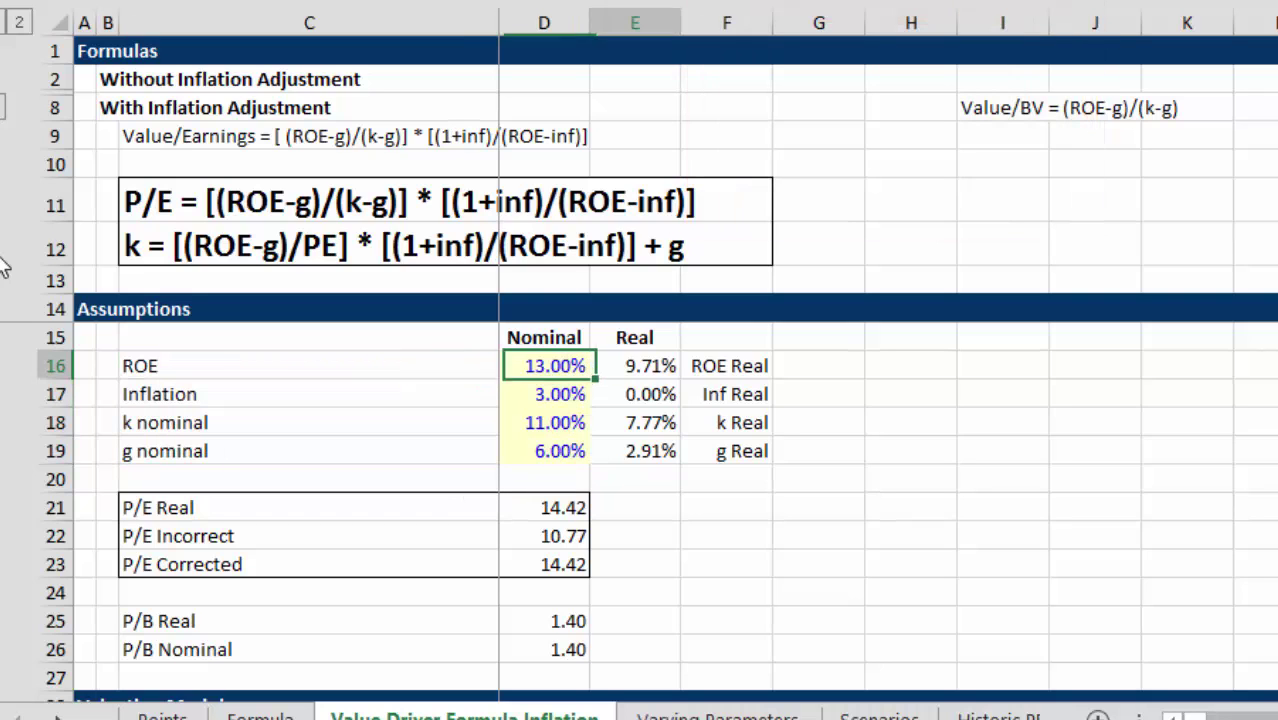
key("Right")
key("shift+Right")
key("shift+Down")
key("shift+Down")
key("shift+Down")
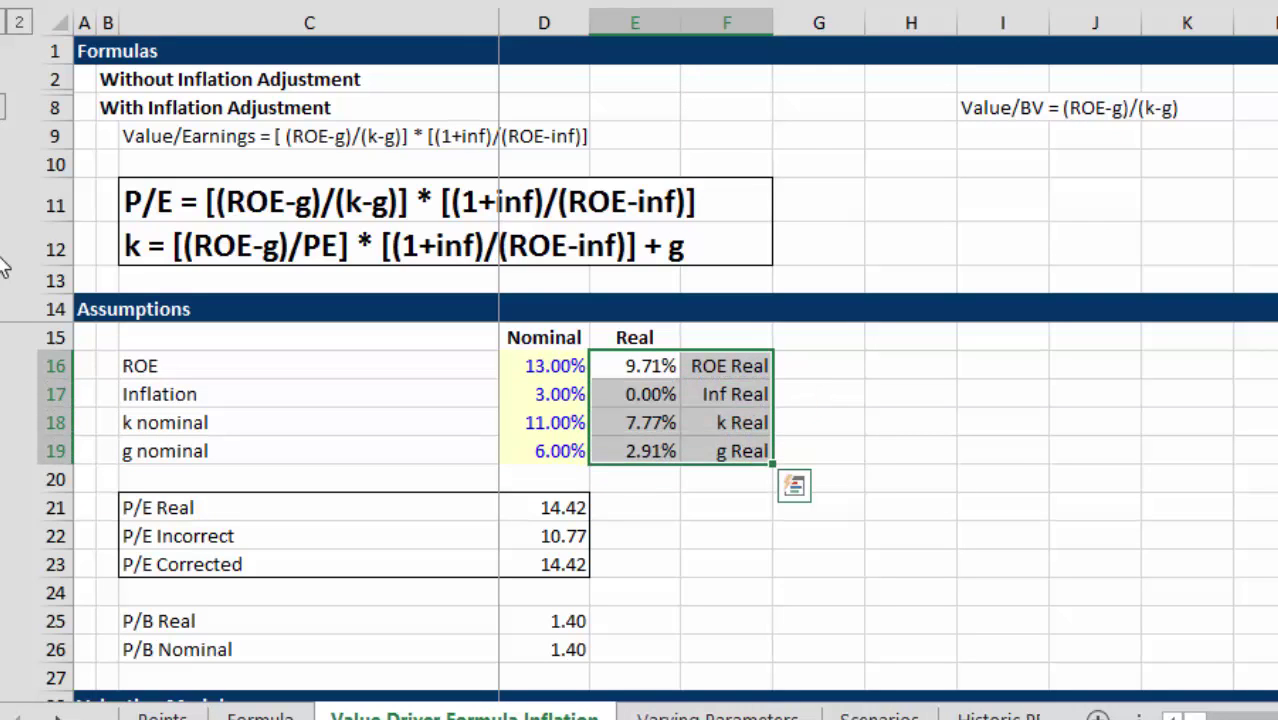
key("ctrl+shift+F3")
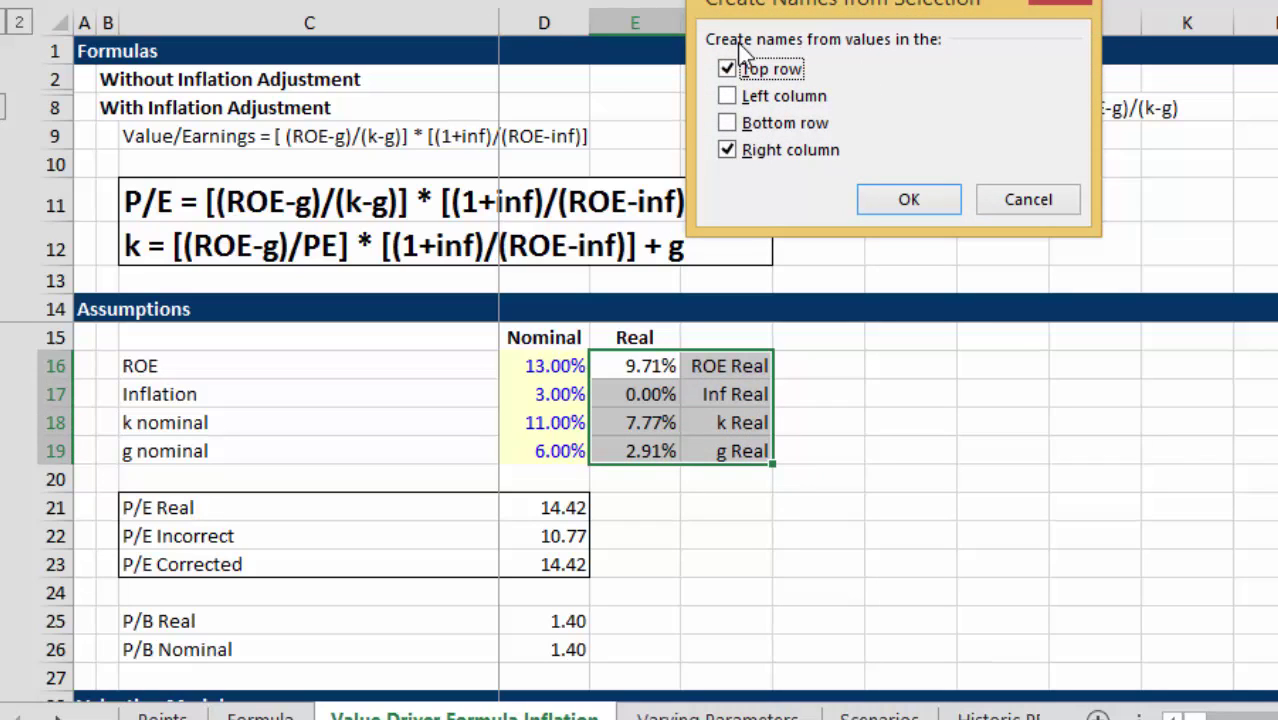
left_click(727, 68)
left_click(900, 202)
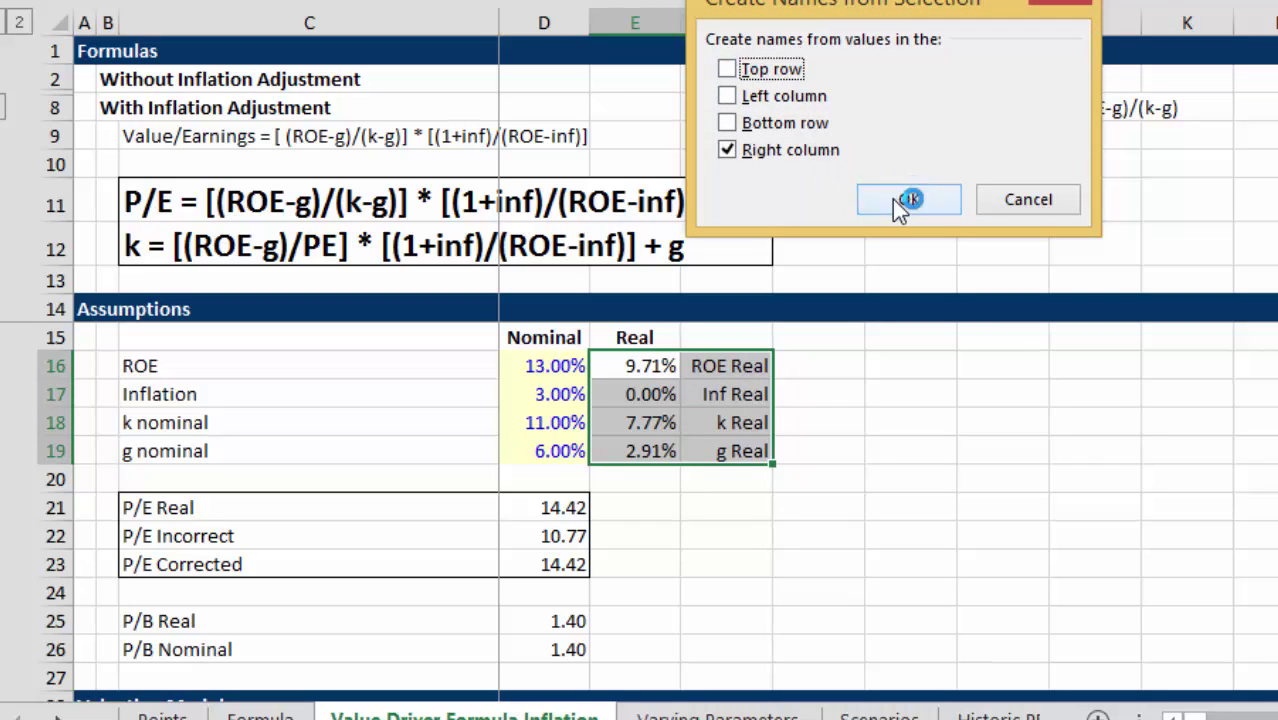
Check the real ROE cell and review the workbook's defined names in the Name Manager.
key("Left")
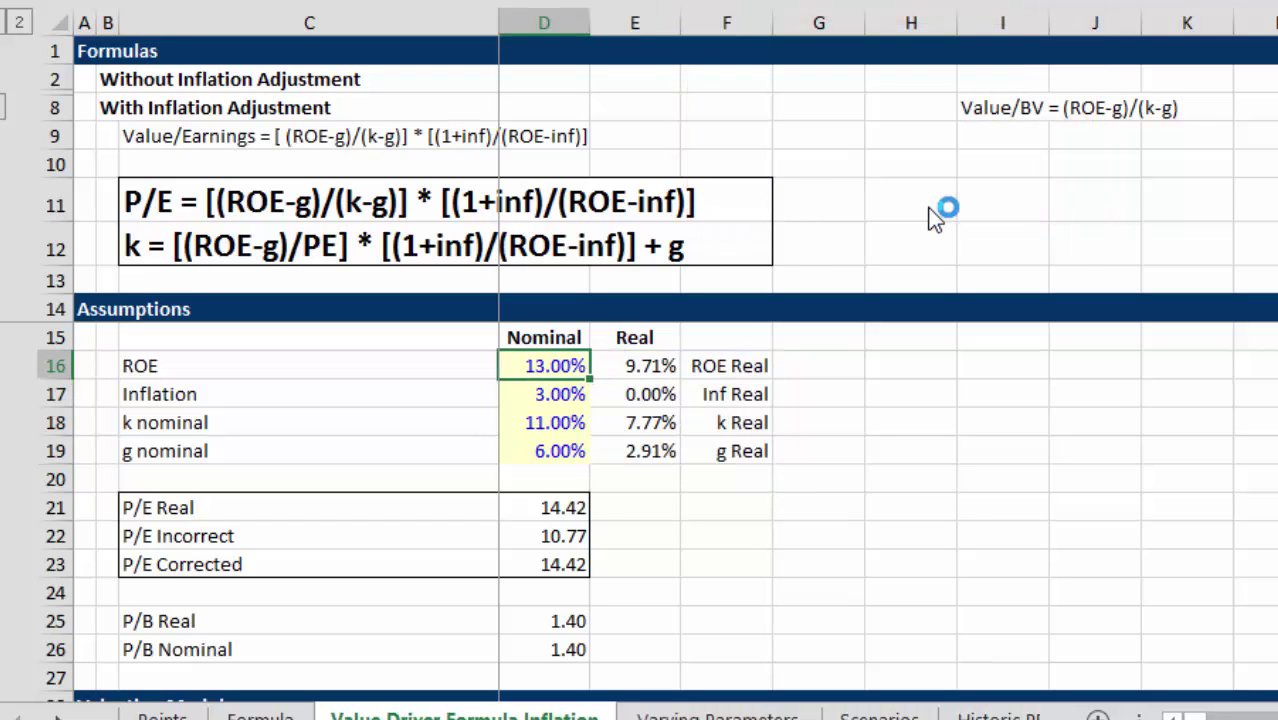
key("Right")
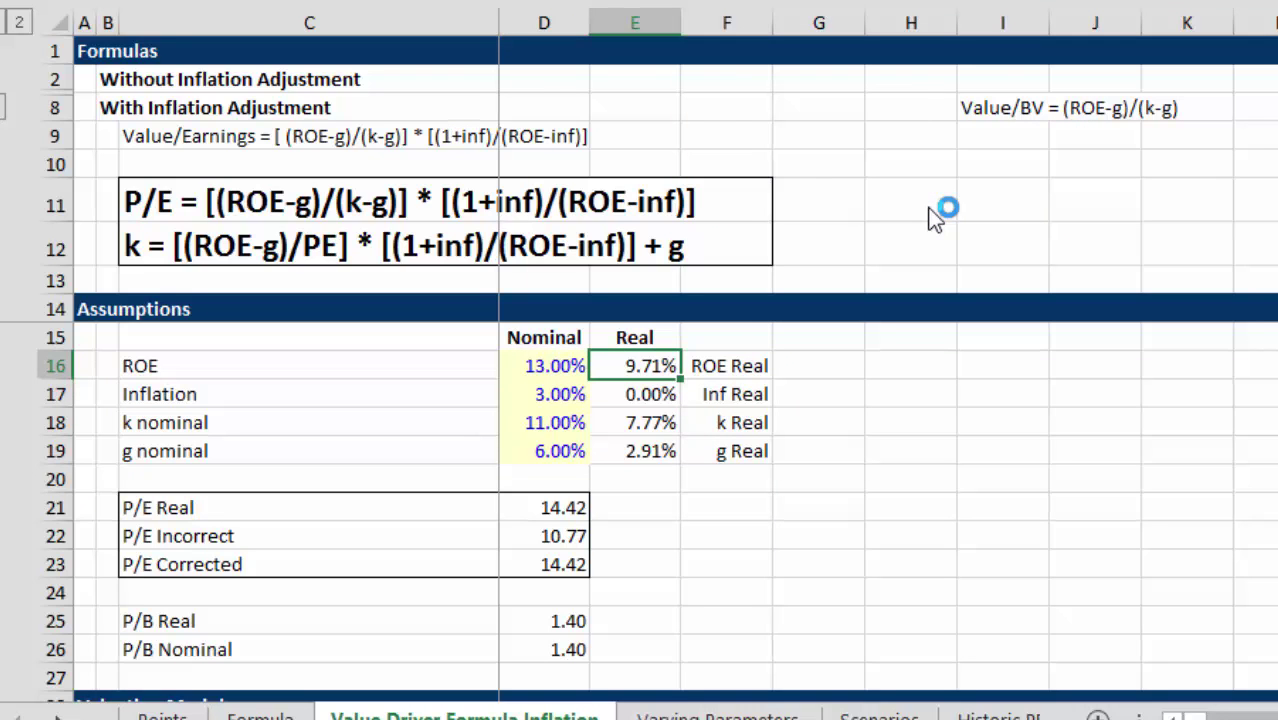
key("ctrl+F3")
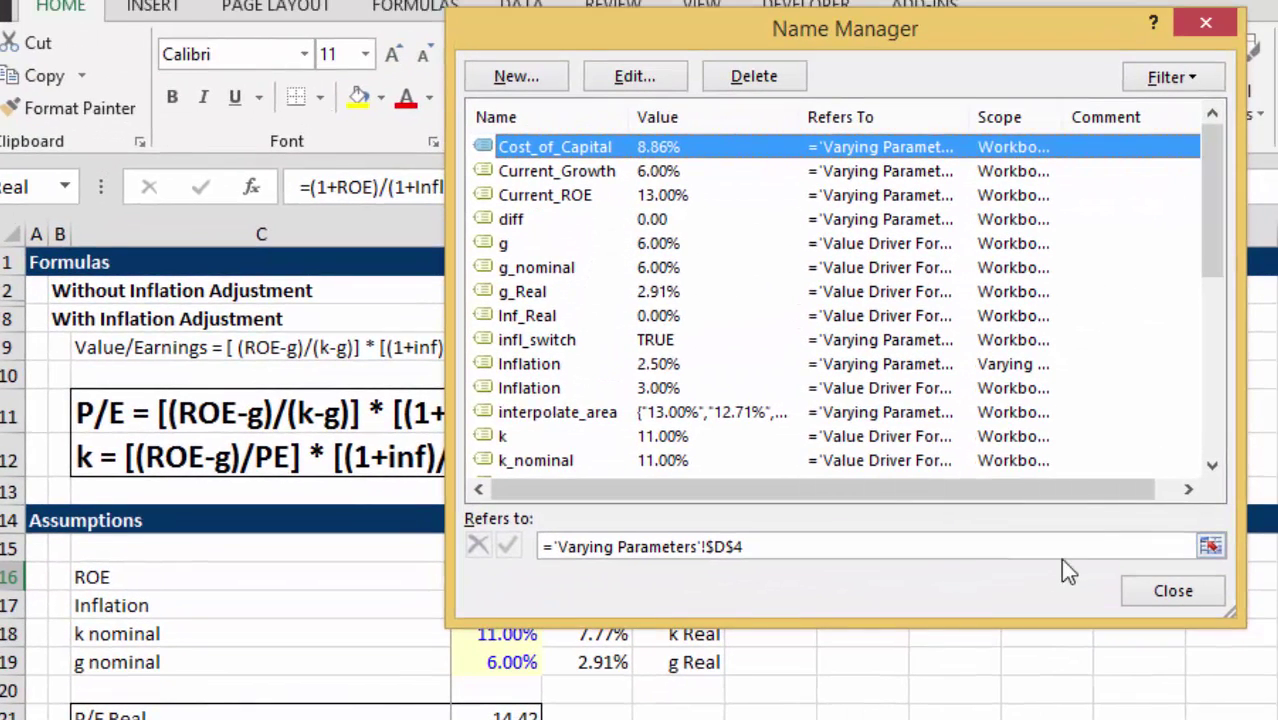
left_click(1206, 24)
Leave the Name Manager and check the P/E Real formula in D21.
key("Down")
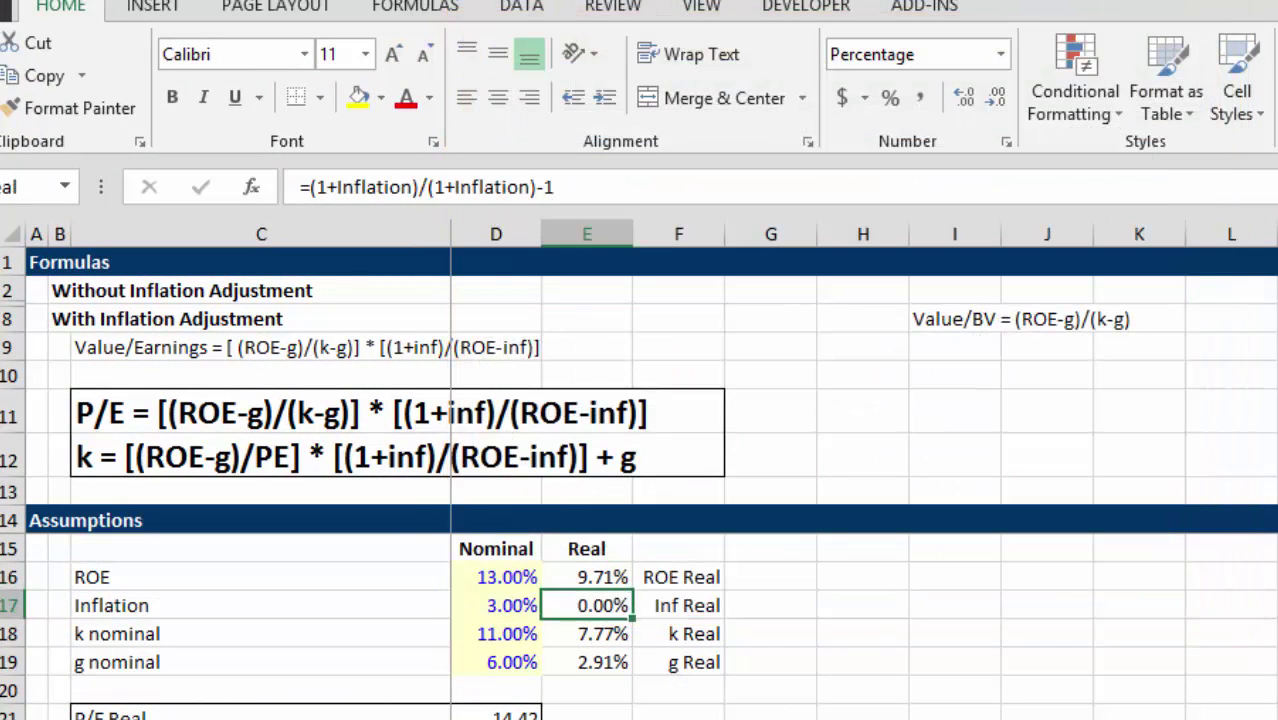
key("Down")
key("Down")
key("Down")
key("Down")
key("Left")
key("Left")
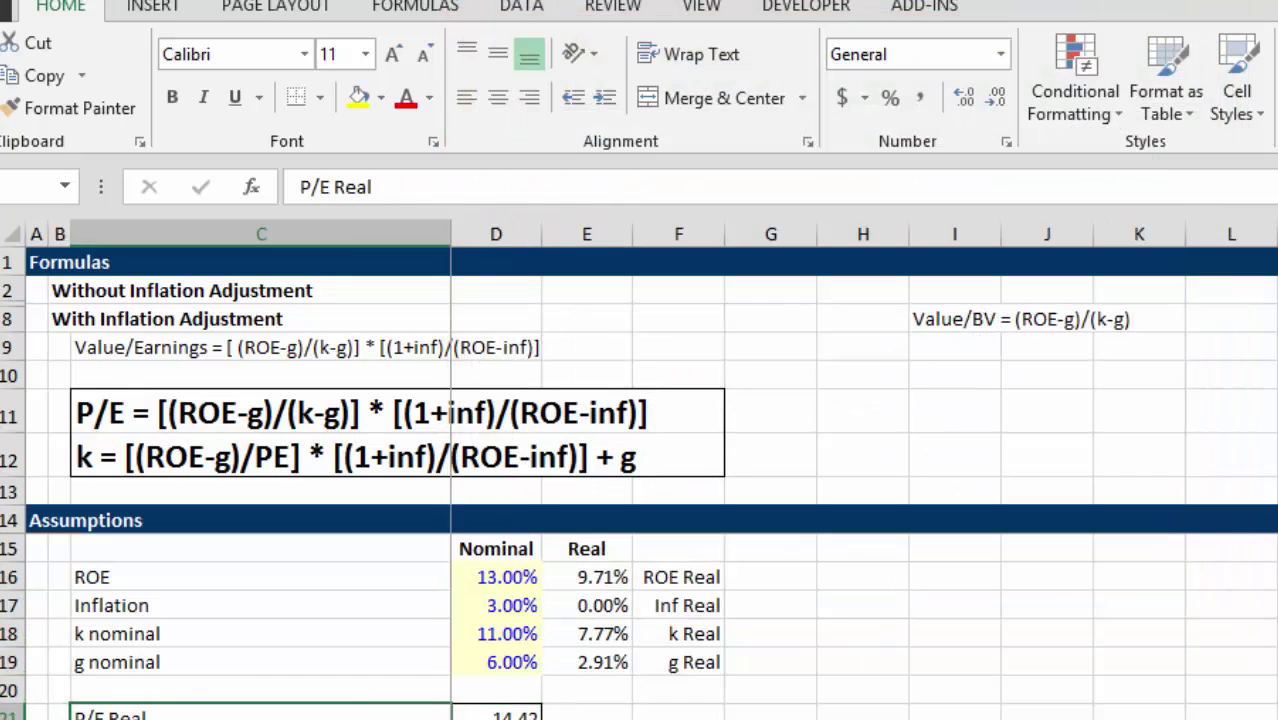
key("Right")
key("F2")
key("Escape")
key("Up")
key("Up")
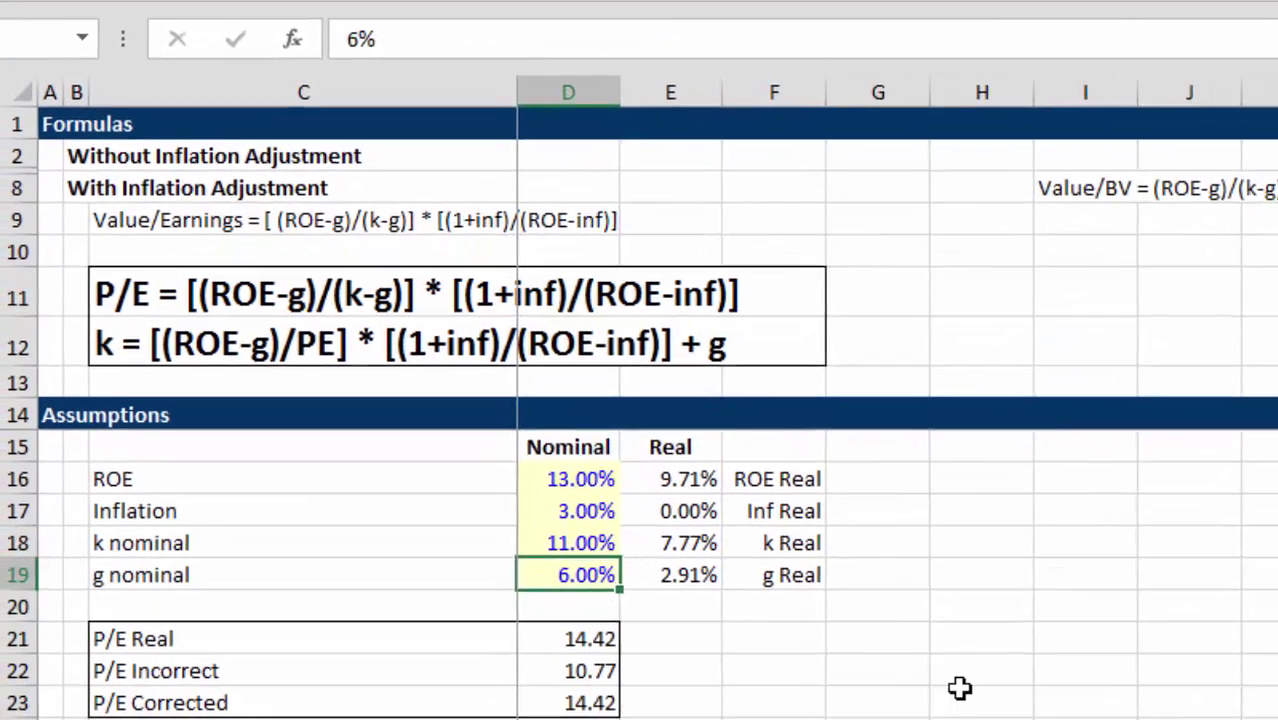
Examine the formulas behind the real ROE, inflation and k values in E16:E18.
key("Up")
key("Up")
key("Up")
key("Right")
key("F2")
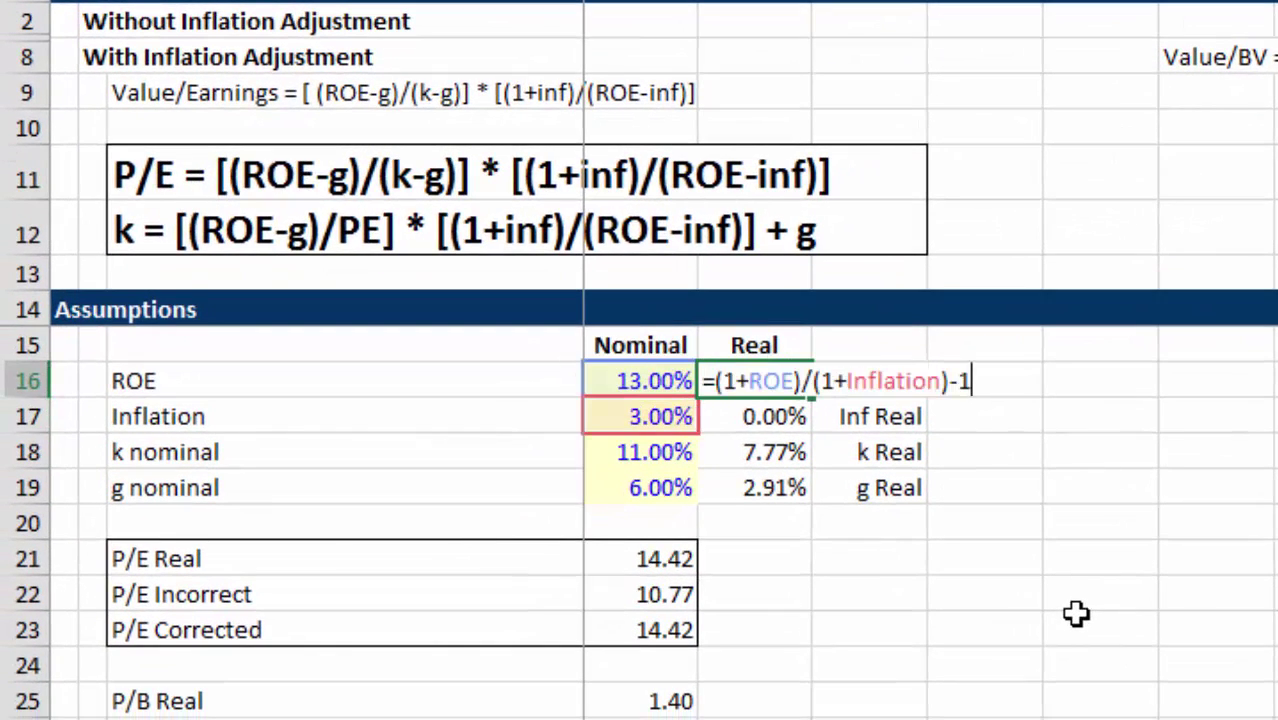
key("Escape")
key("Return")
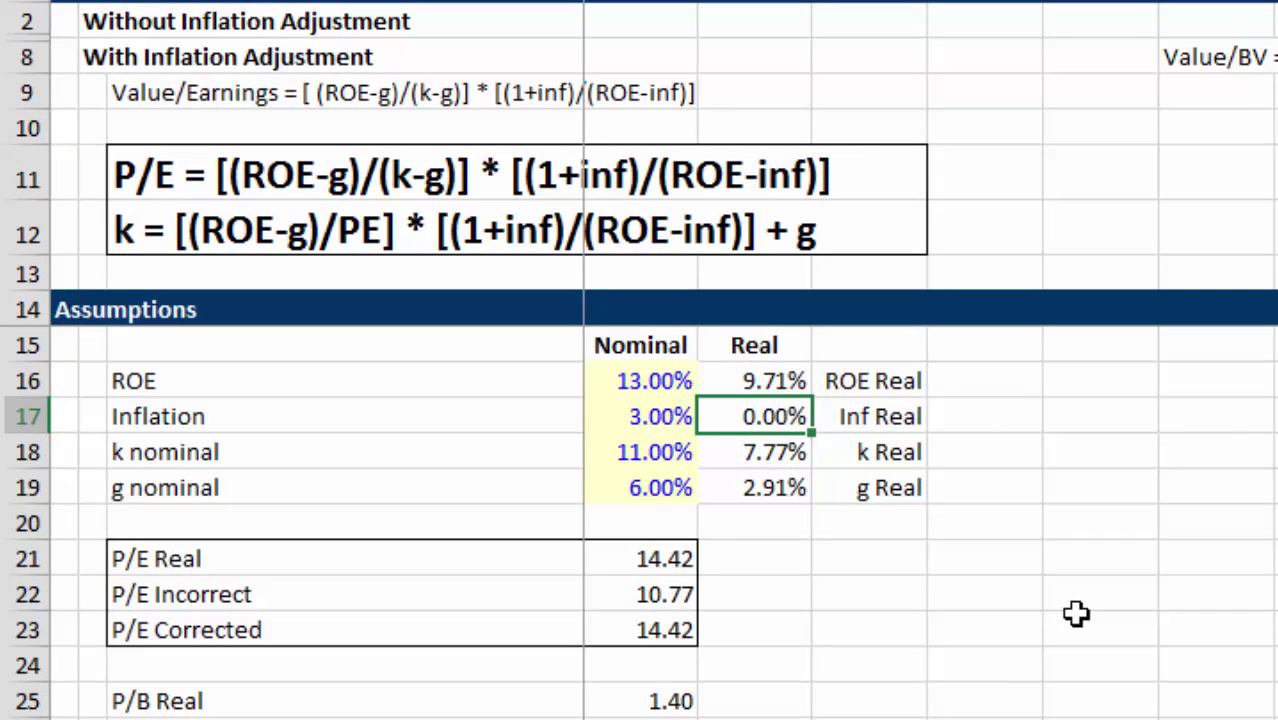
key("F2")
key("Return")
key("F2")
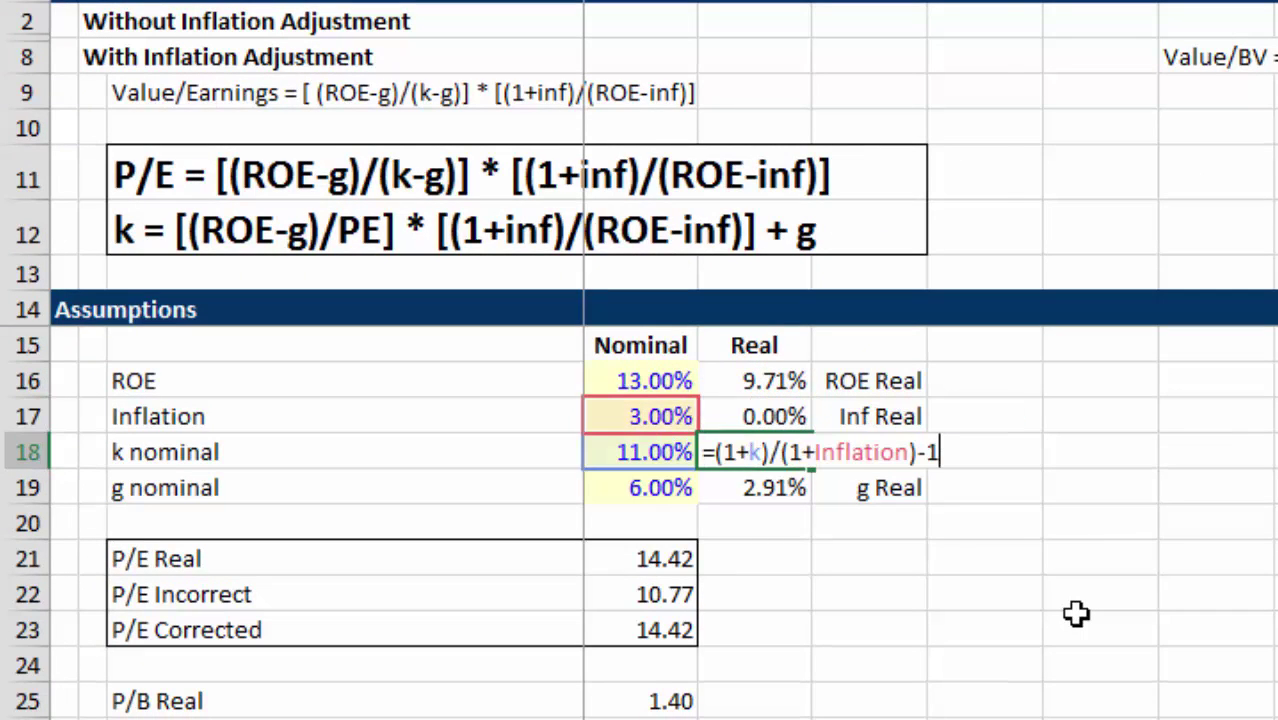
key("Return")
In the real growth formula in E19, replace the D19 reference with the range name g.
key("F2")
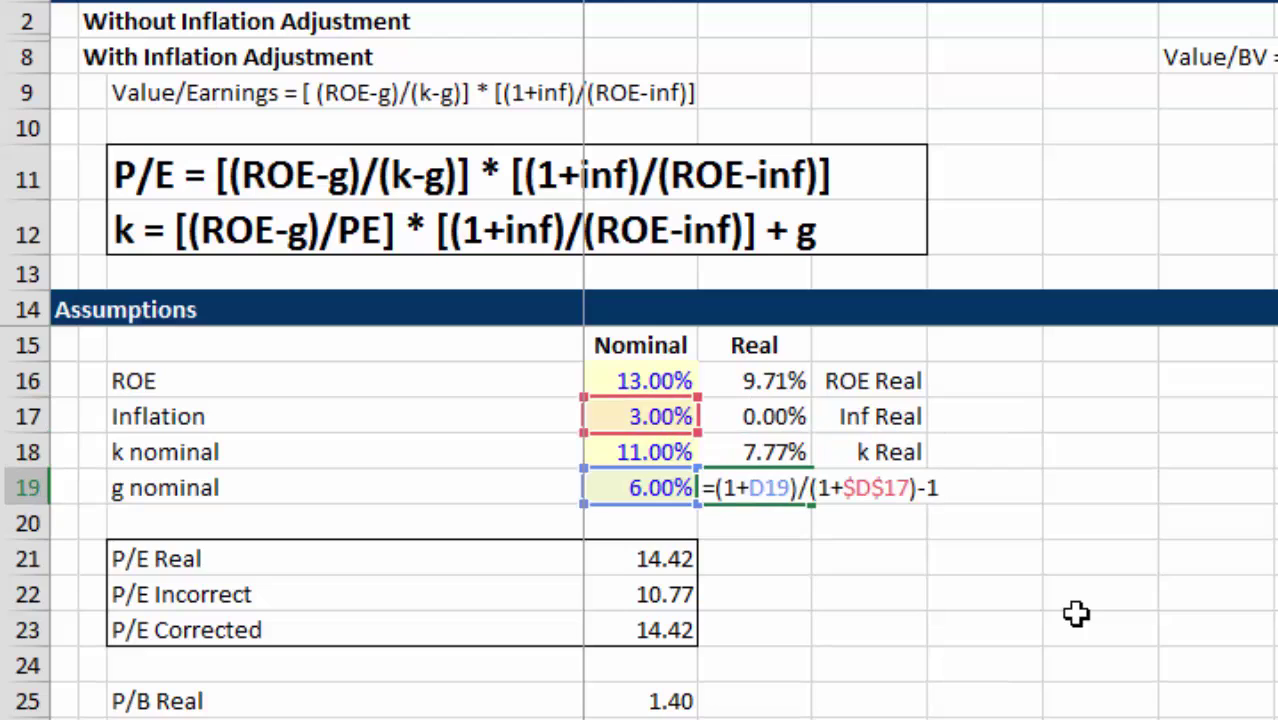
key("Left")
key("Left")
key("Left")
key("Left")
key("Left")
key("Left")
key("Left")
key("Left")
key("Left")
key("Left")
key("Left")
key("Left")
key("Left")
key("BackSpace")
key("BackSpace")
key("BackSpace")
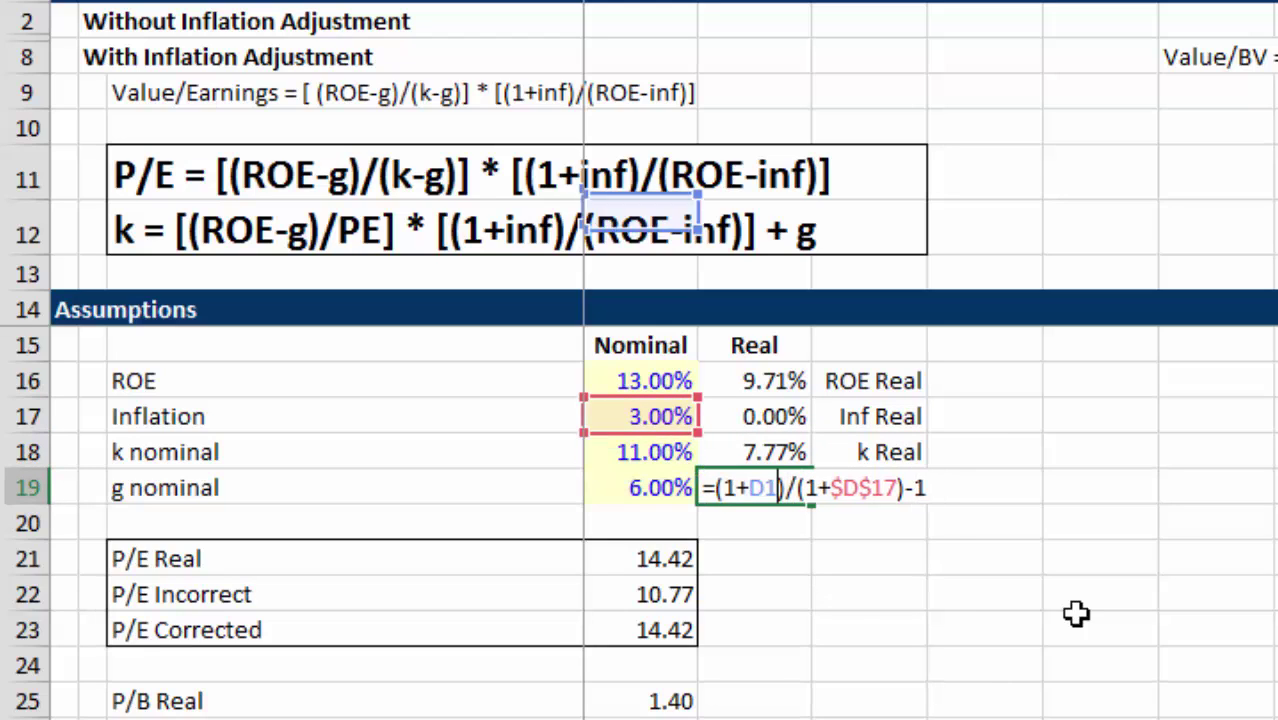
left_click(667, 488)
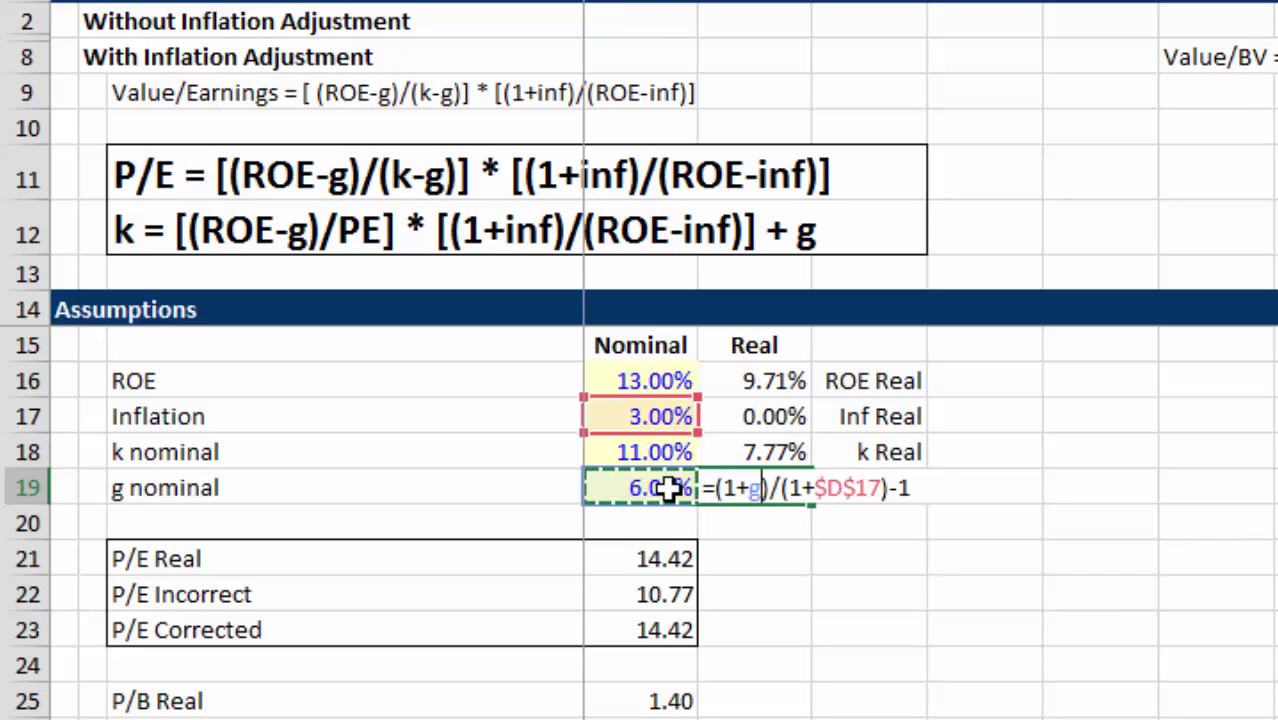
Replace $D$17 with the name Inflation so the E19 formula reads =(1+g)/(1+Inflation)-1.
left_click(877, 490)
key("BackSpace")
key("BackSpace")
key("BackSpace")
key("BackSpace")
key("BackSpace")
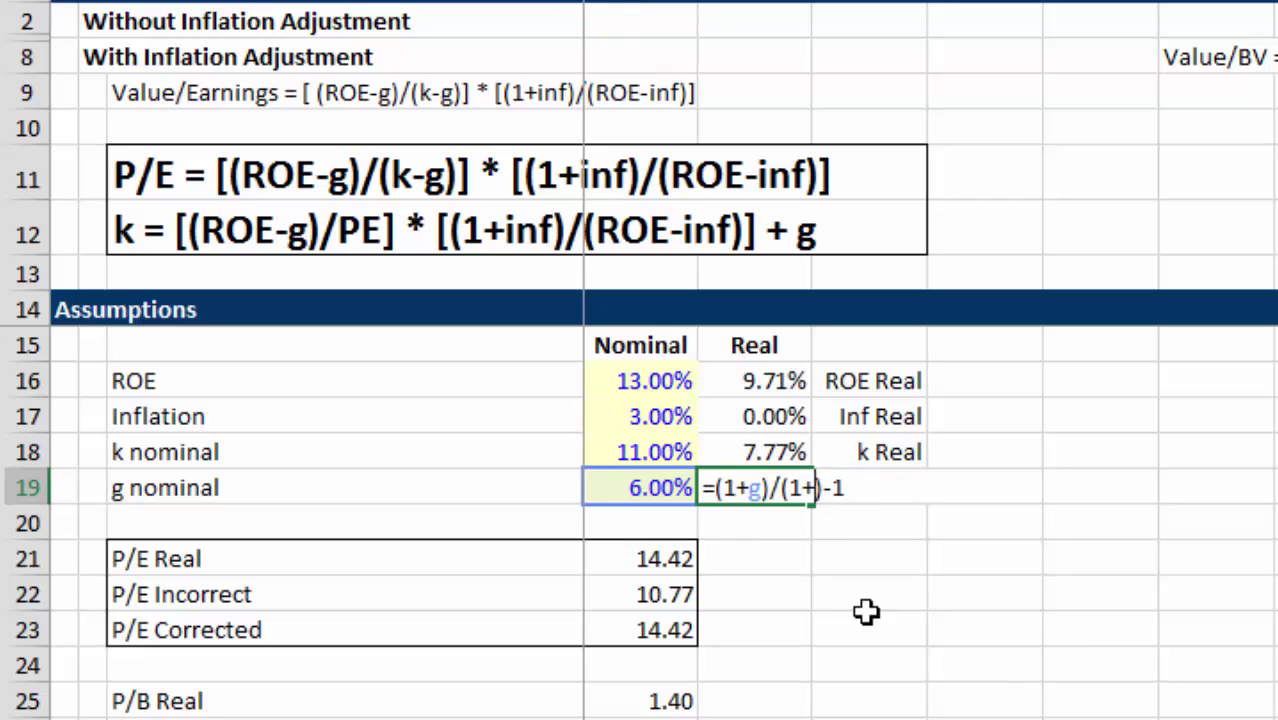
left_click(646, 416)
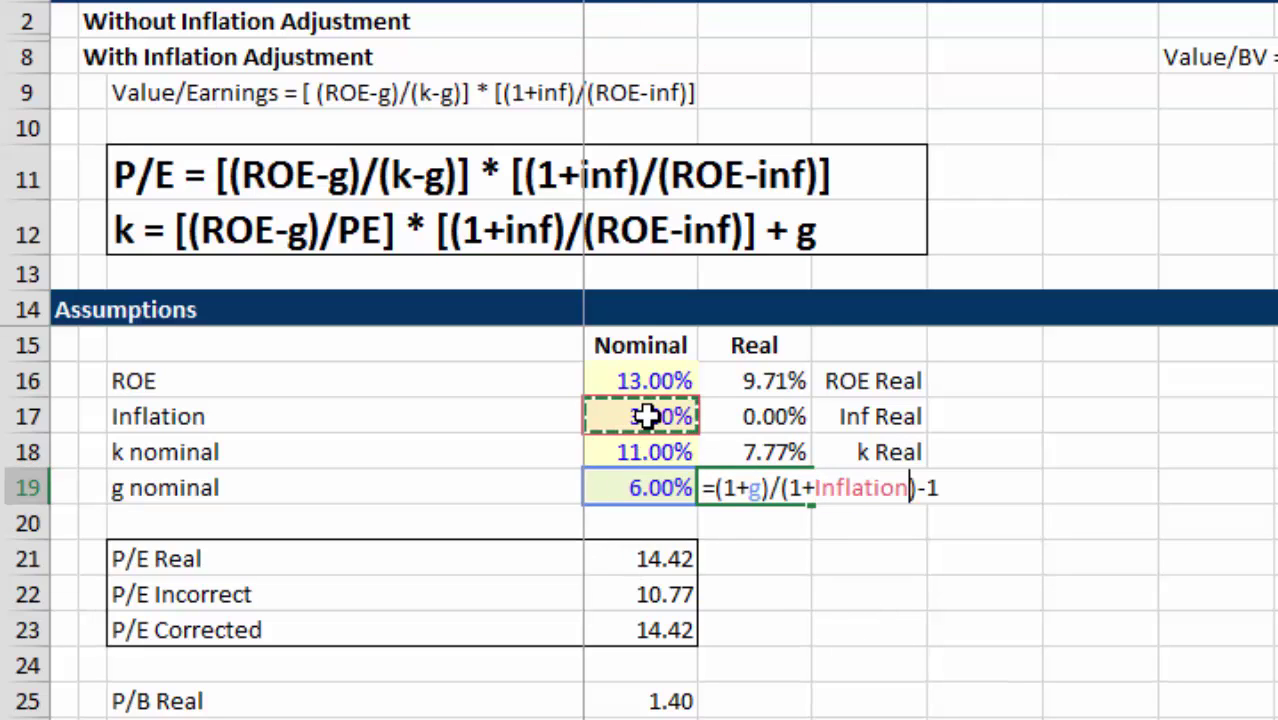
key("Return")
Go through the real assumptions in E16:E19 and examine the P/E Real formula that uses them.
key("Up")
key("Up")
key("Up")
key("Up")
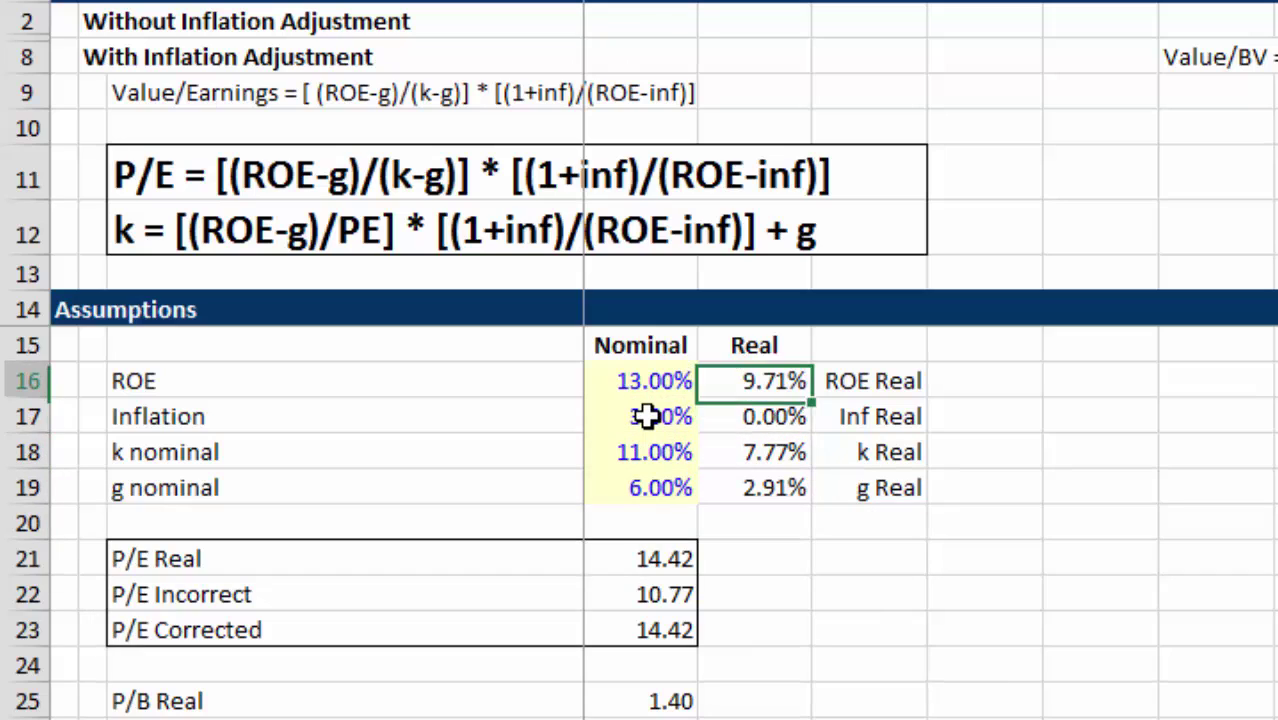
key("Down")
key("Down")
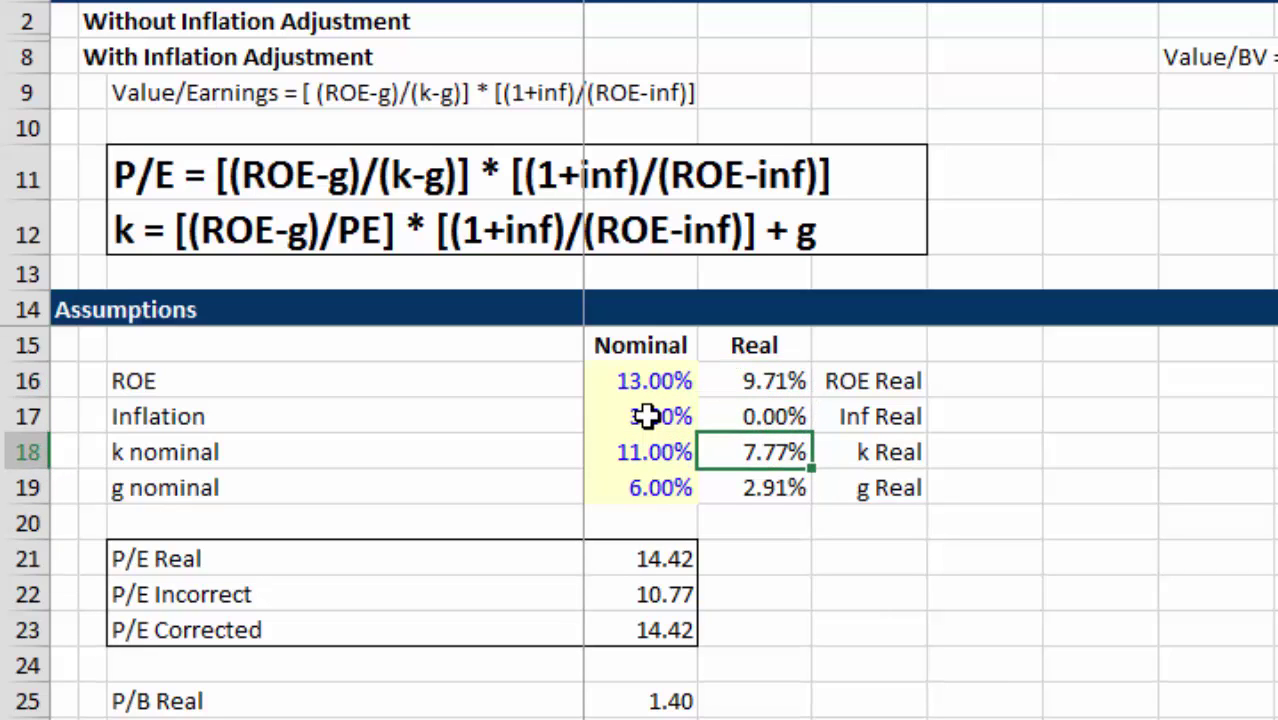
key("Down")
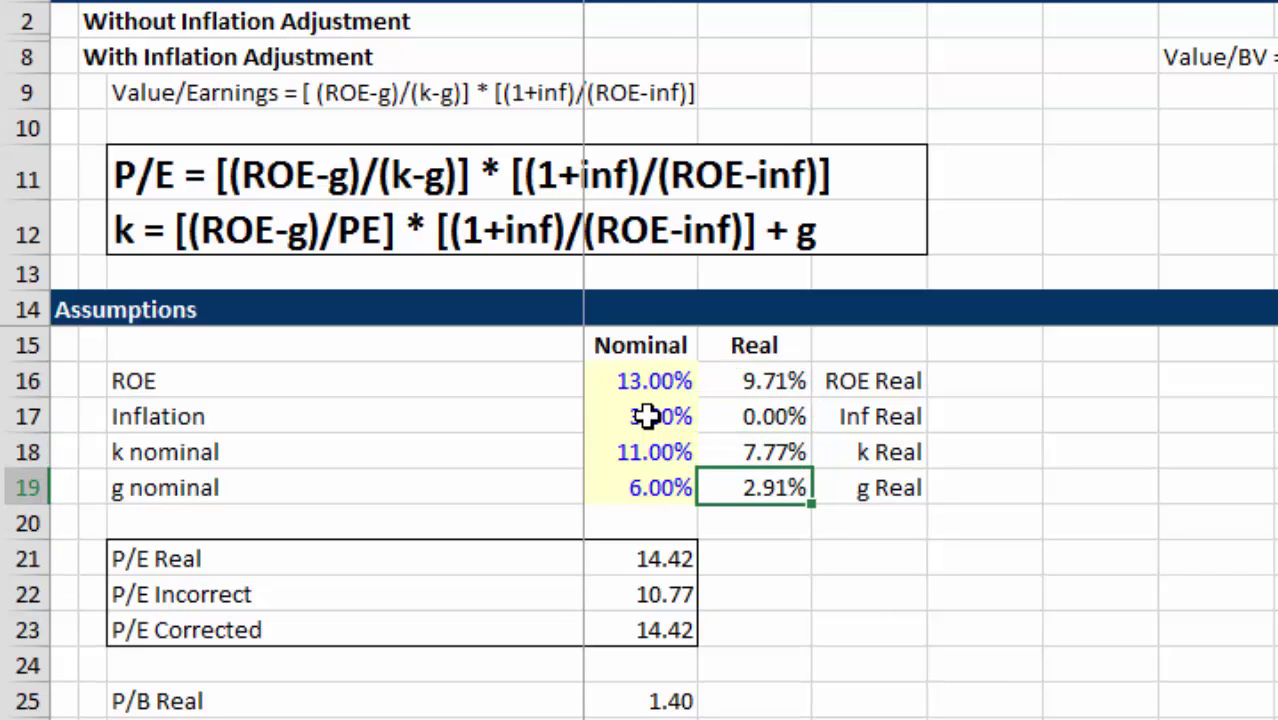
key("Down")
key("Down")
key("Left")
key("F2")
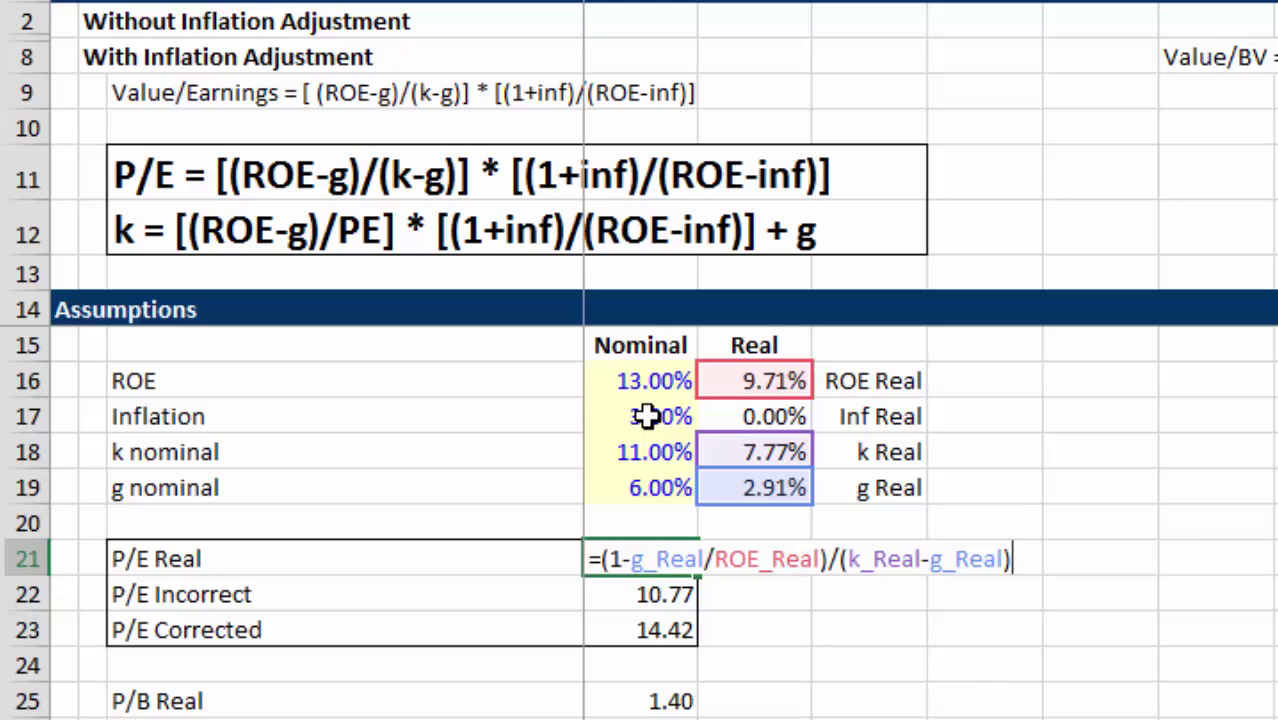
key("Return")
Review the nominal k and inflation inputs, then compare the P/E Real formula with the P/E Incorrect formula.
key("Up")
key("Up")
key("Up")
key("Up")
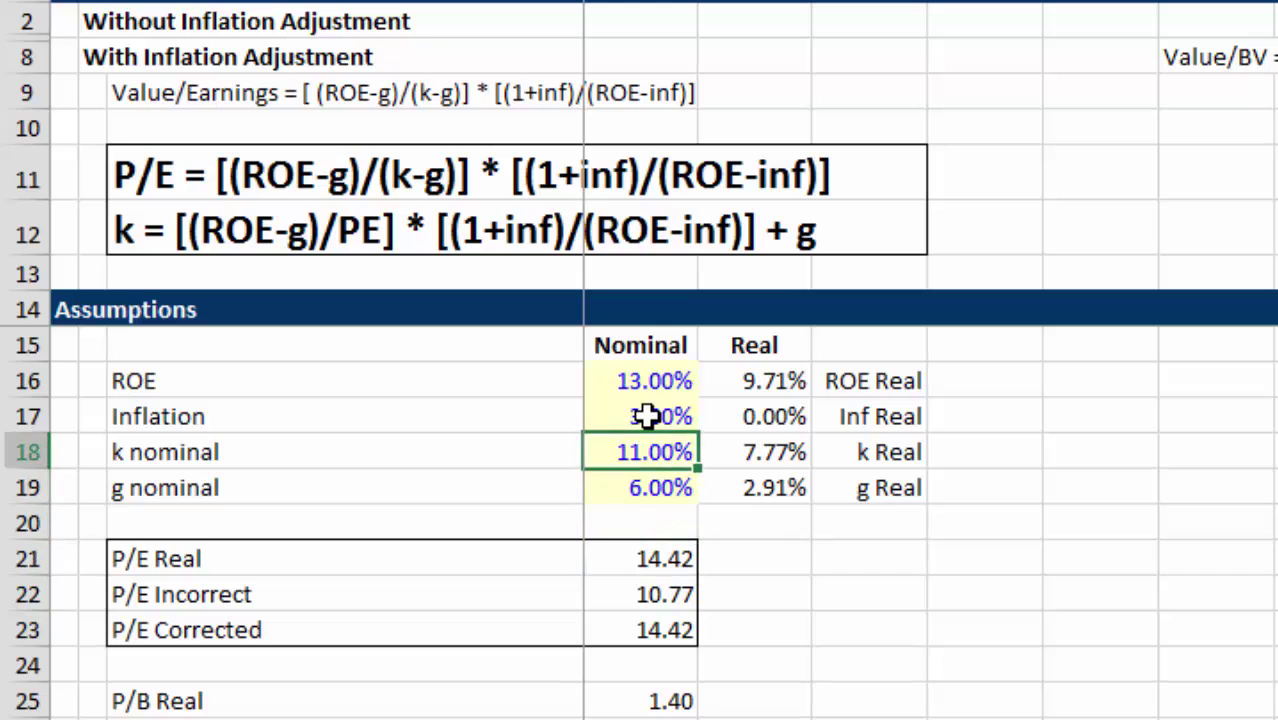
left_click(645, 415)
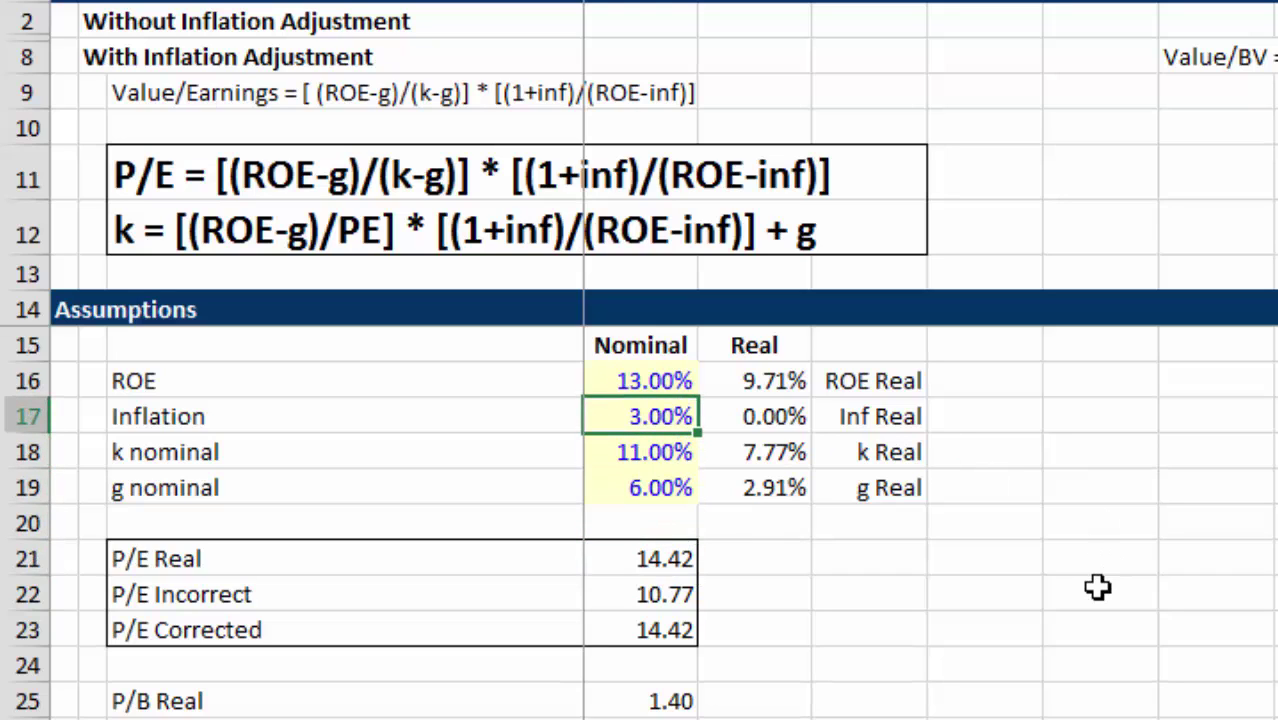
key("Down")
key("Down")
key("Down")
key("Down")
key("F2")
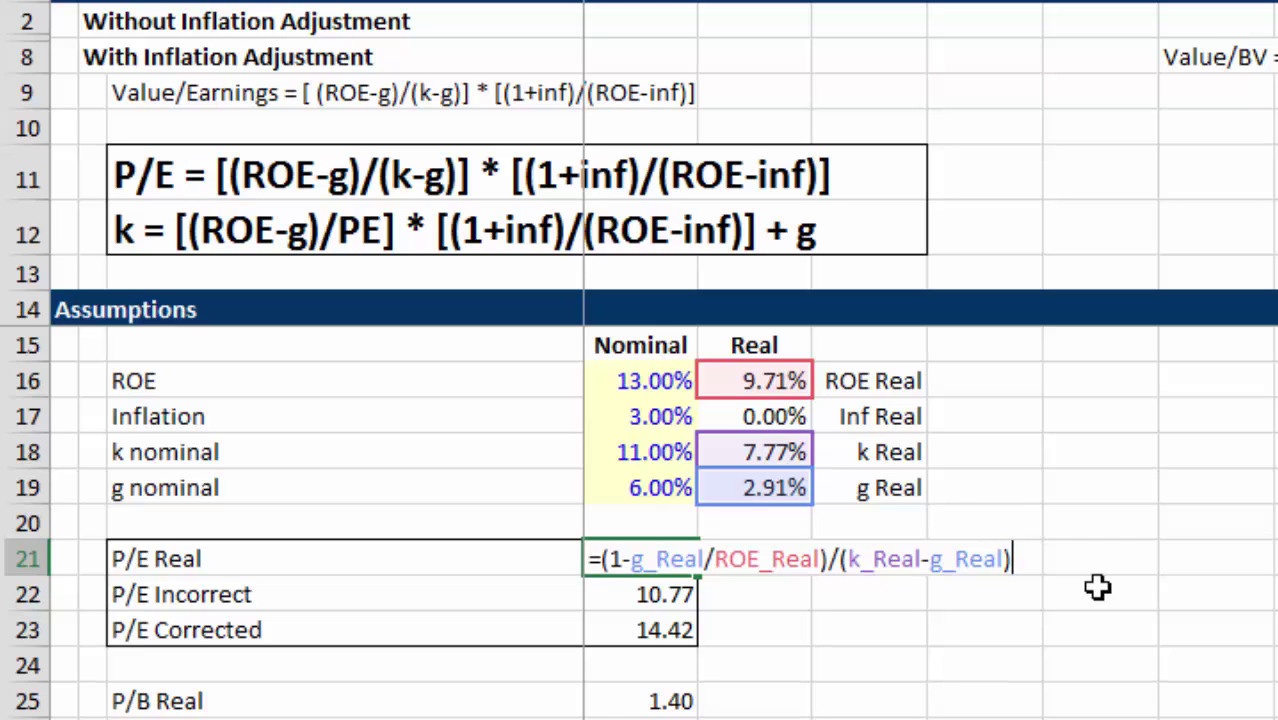
key("Return")
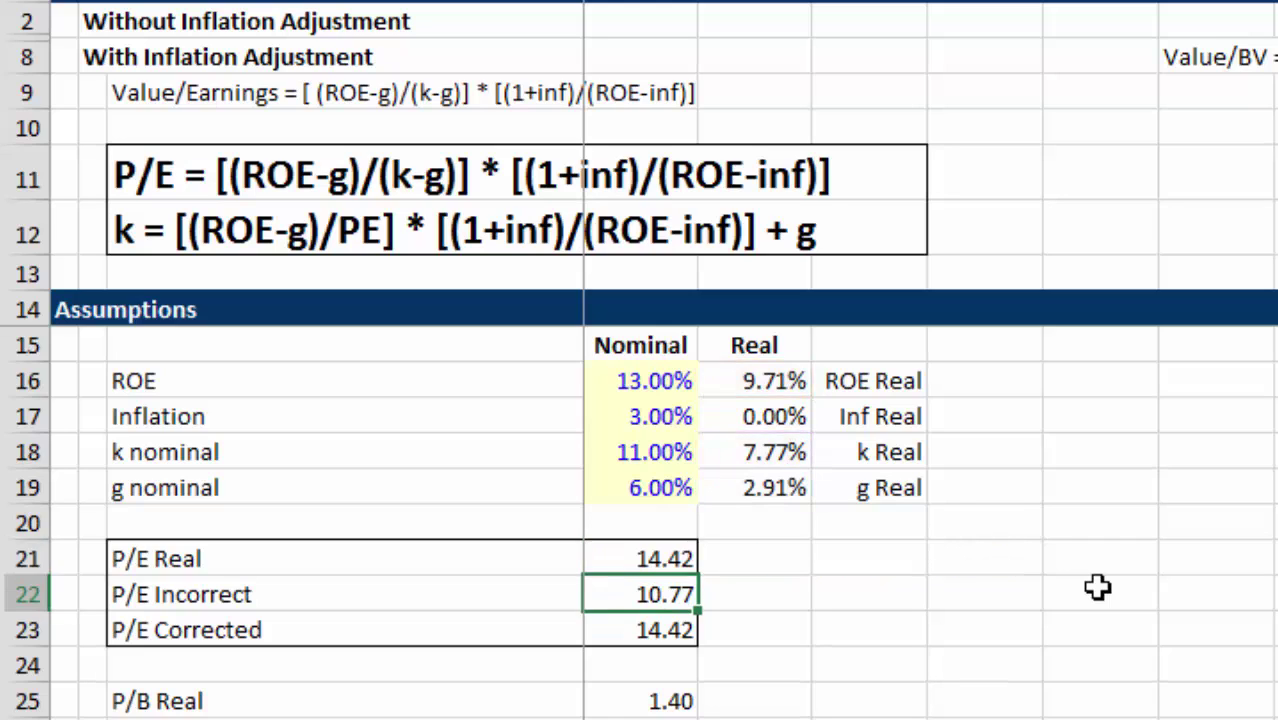
key("F2")
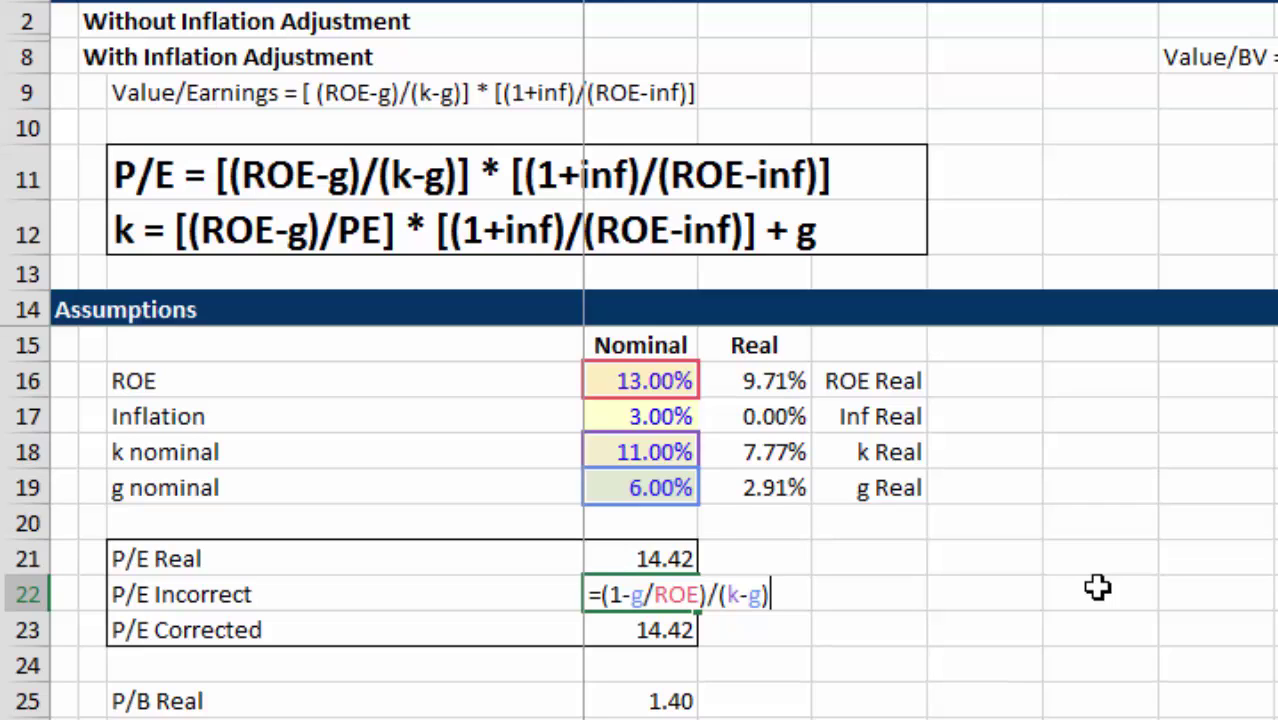
key("ctrl+Return")
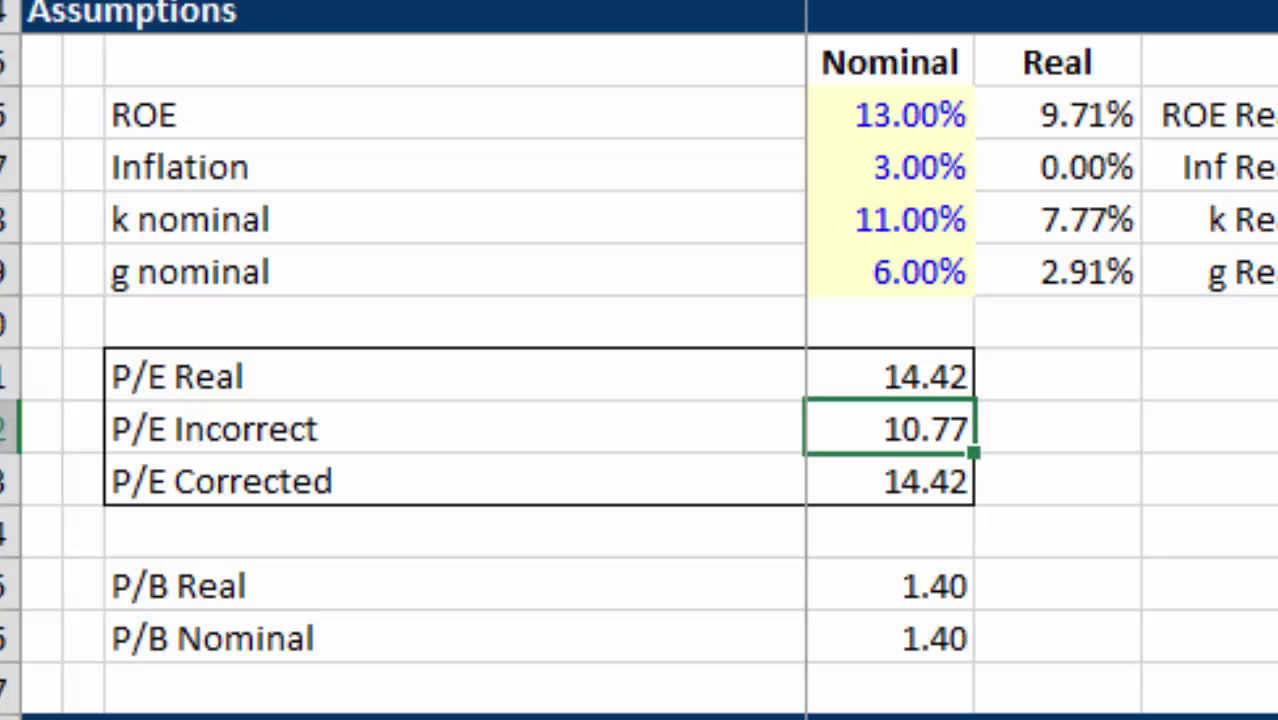
Examine the P/E Corrected formula and the nominal inputs it references.
left_click(890, 481)
key("F2")
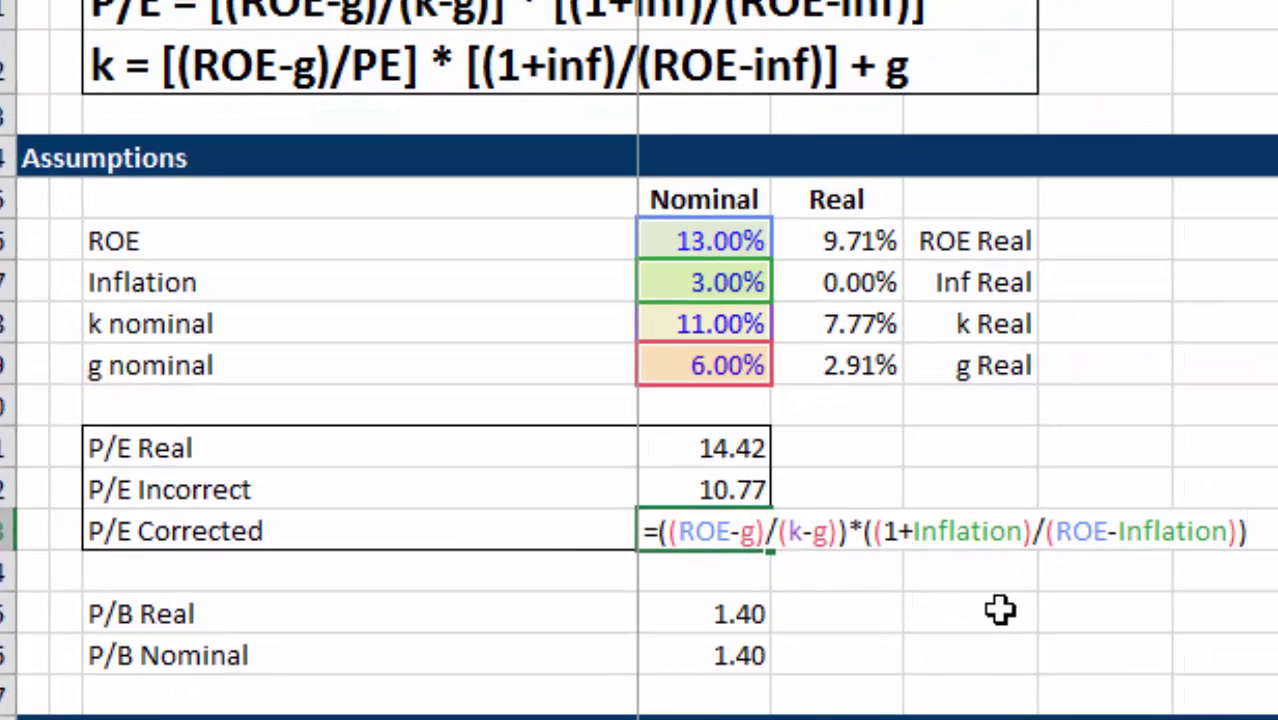
key("ctrl+Return")
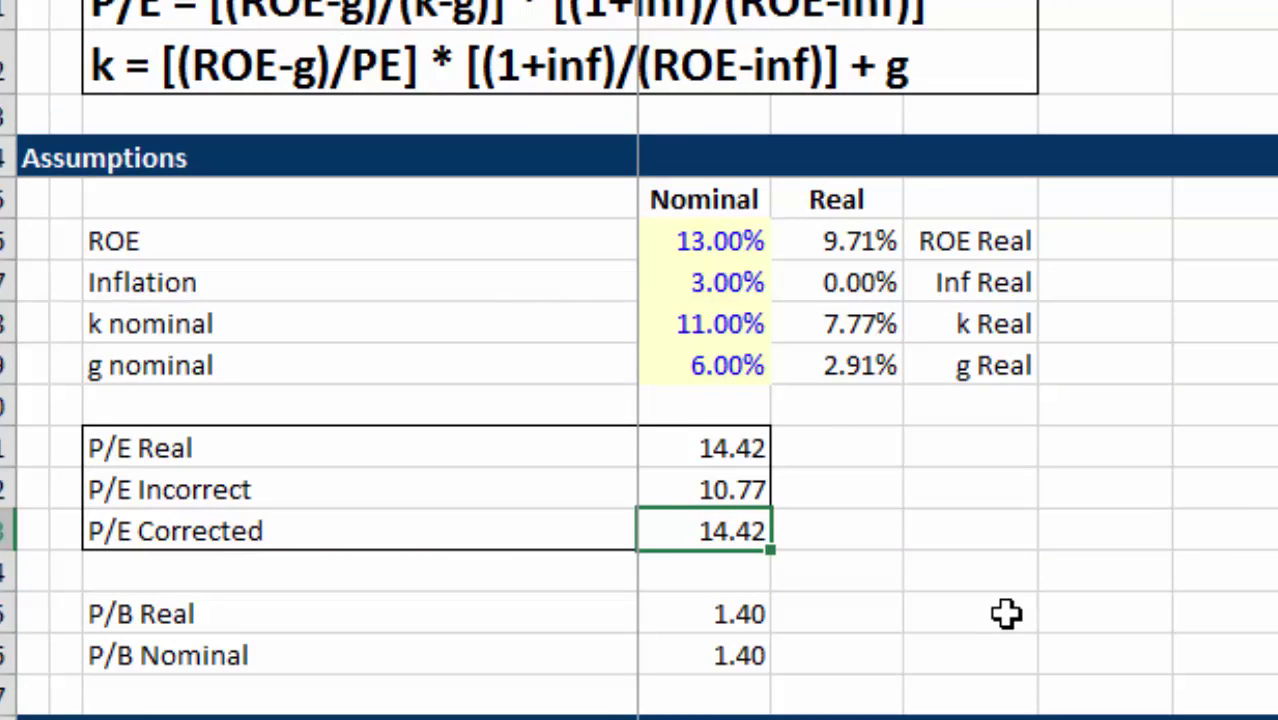
key("F2")
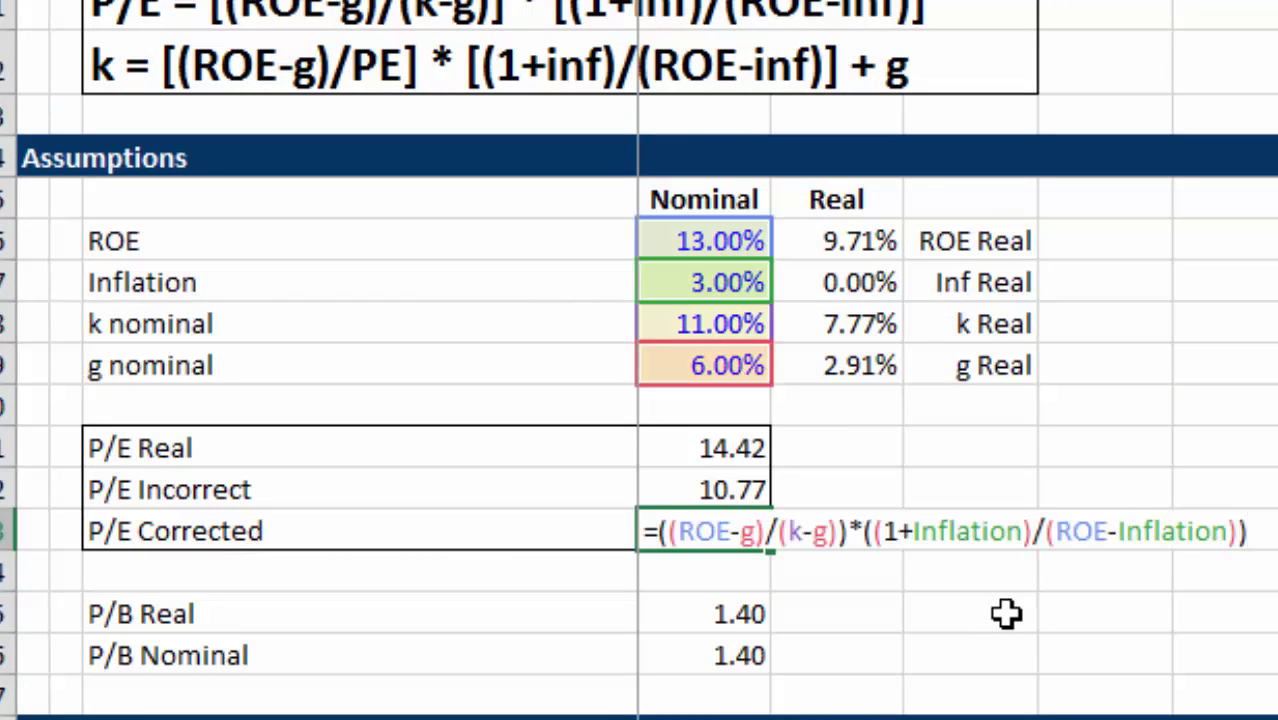
key("Escape")
Check the P/B Real and P/B Nominal formulas.
key("Down")
key("Down")
key("F2")
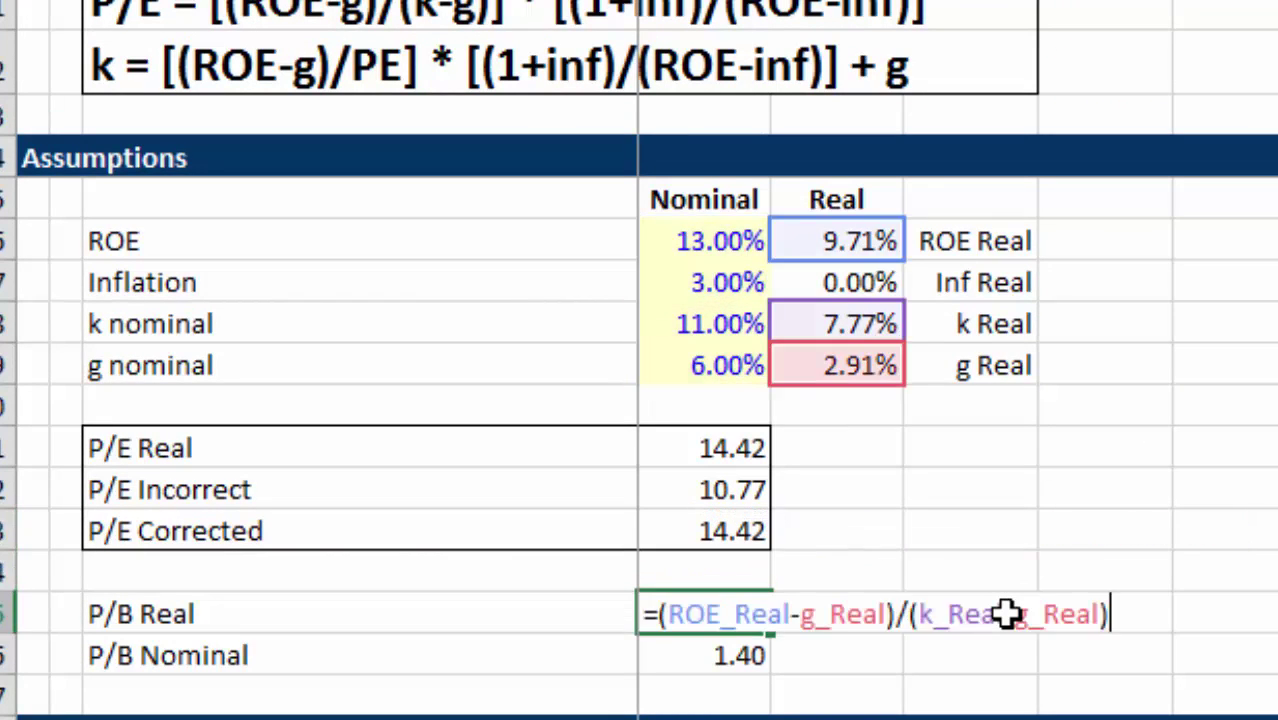
key("Escape")
key("Down")
key("F2")
key("Escape")
Go to the Real section of the Valuation Model and inspect its first-year book value entries.
key("Down")
key("Down")
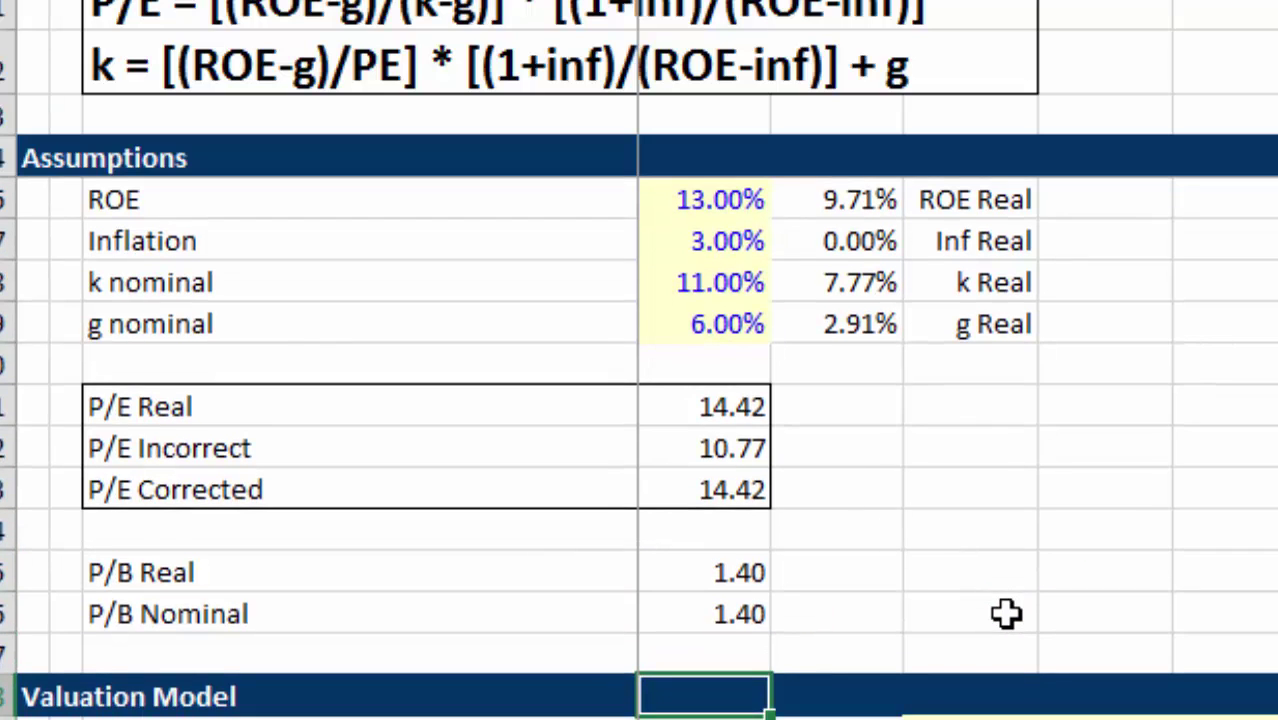
key("Down")
key("Down")
key("Down")
key("Down")
key("Down")
key("Down")
key("Down")
key("Down")
key("Down")
key("Down")
key("Up")
key("Up")
key("Up")
key("Up")
key("Up")
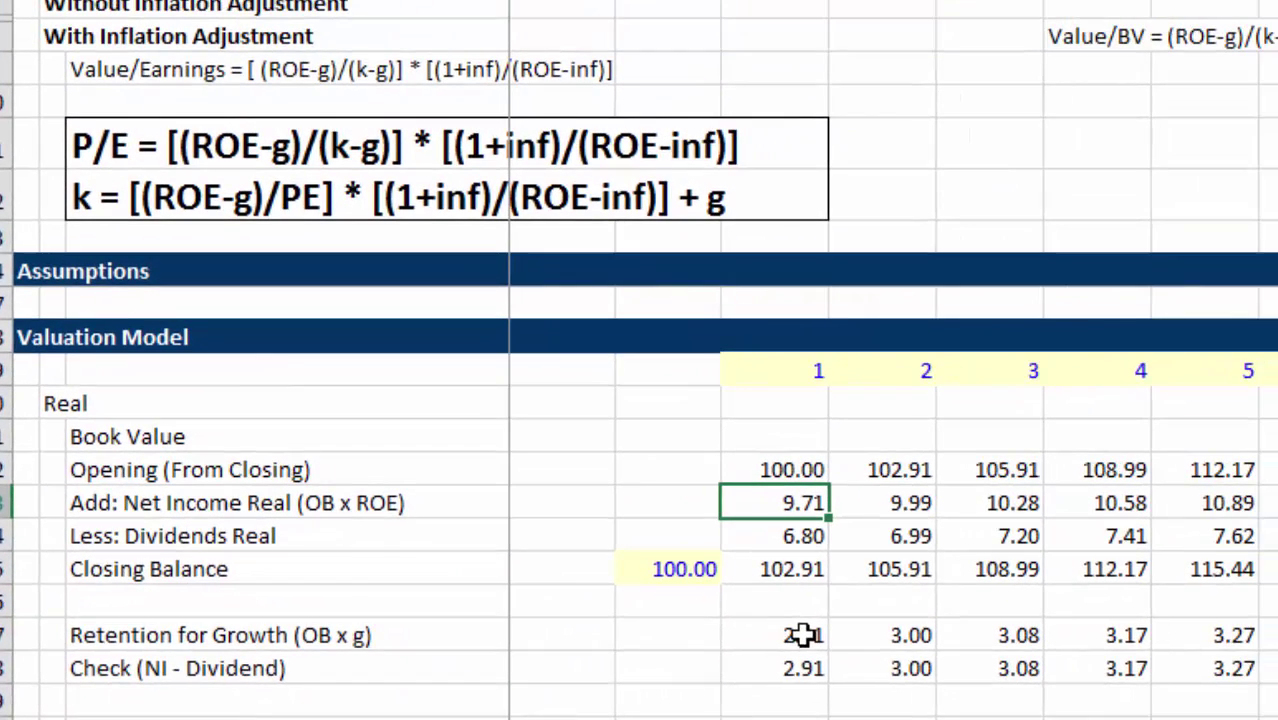
key("Up")
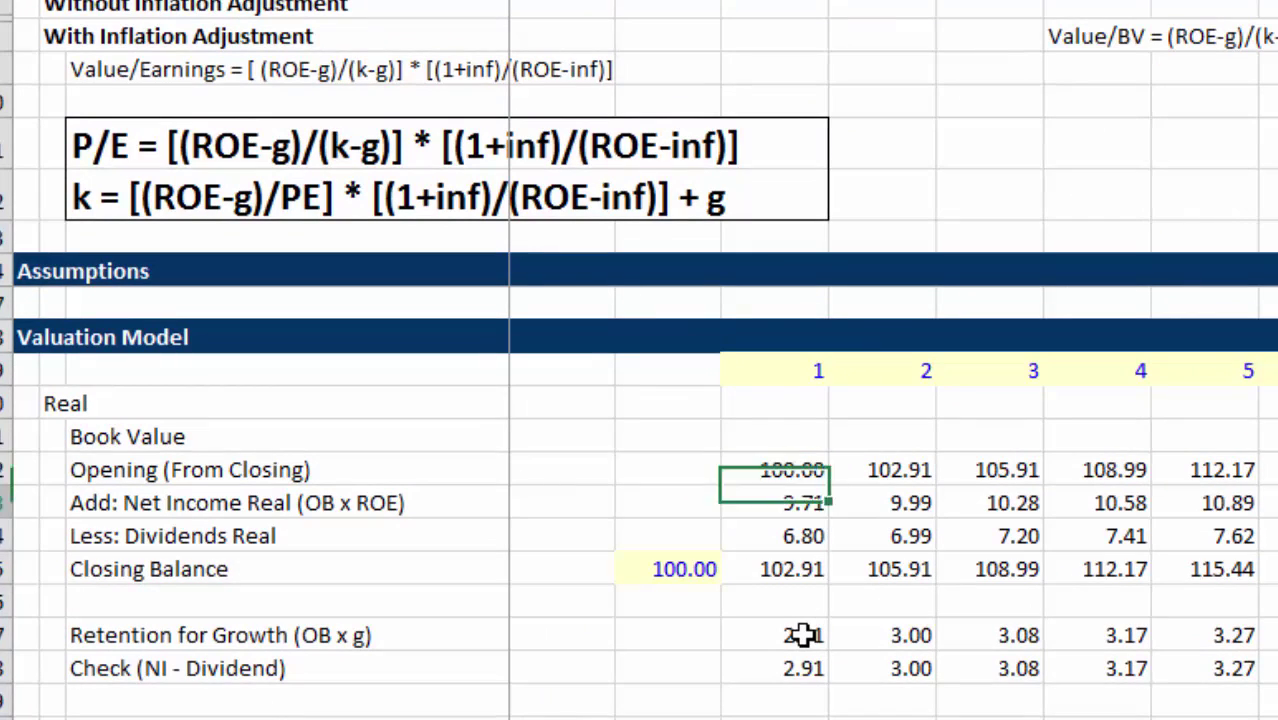
key("F2")
key("Escape")
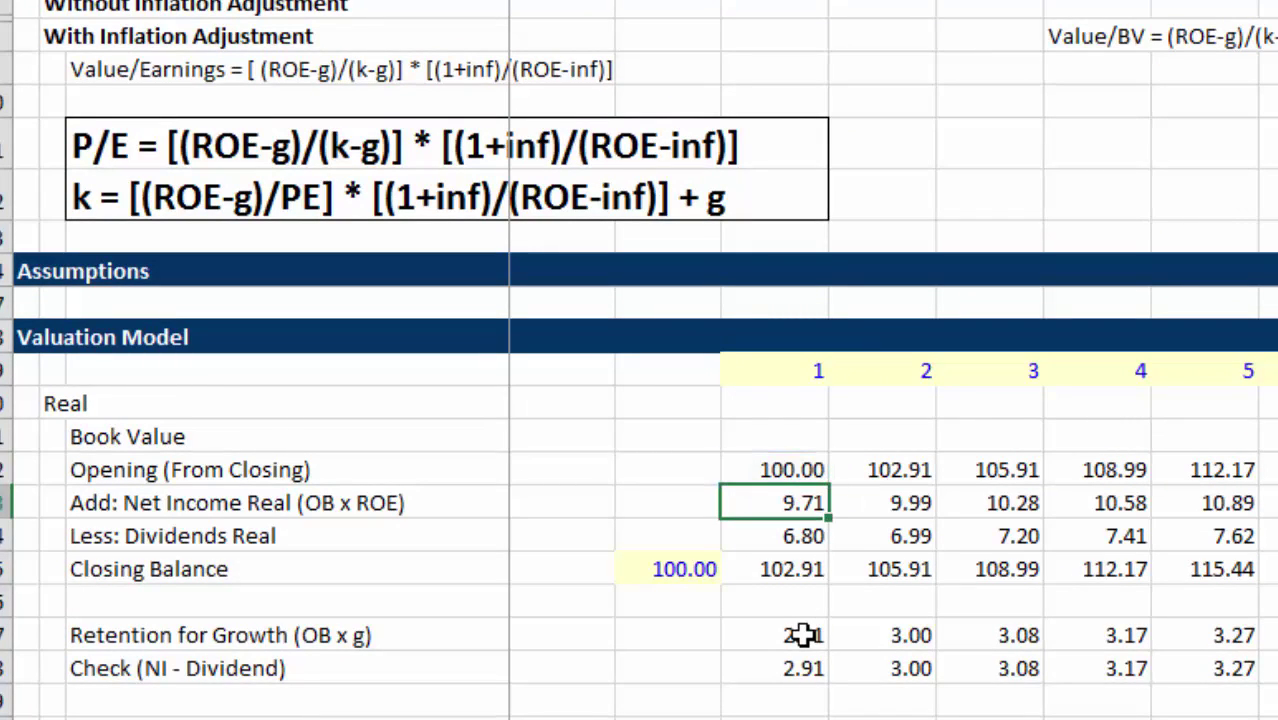
Inspect the year 1 real dividends formula and the starting closing balance.
key("Down")
key("F2")
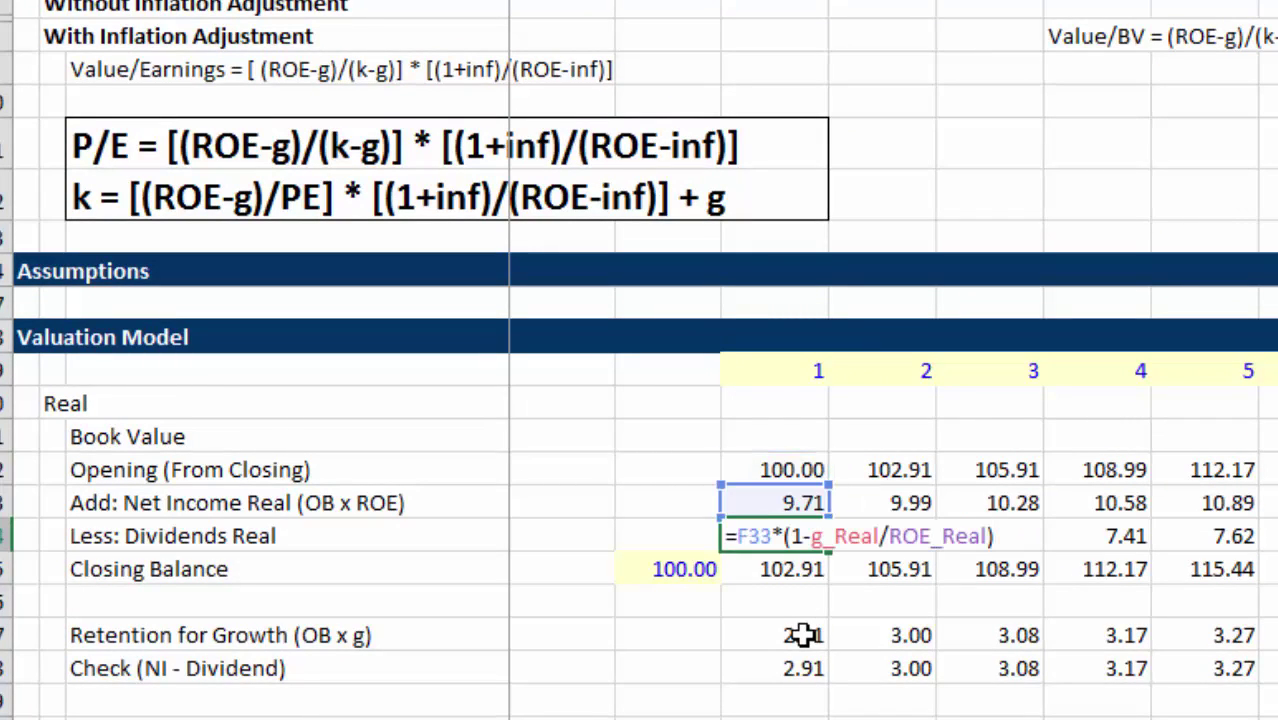
key("Escape")
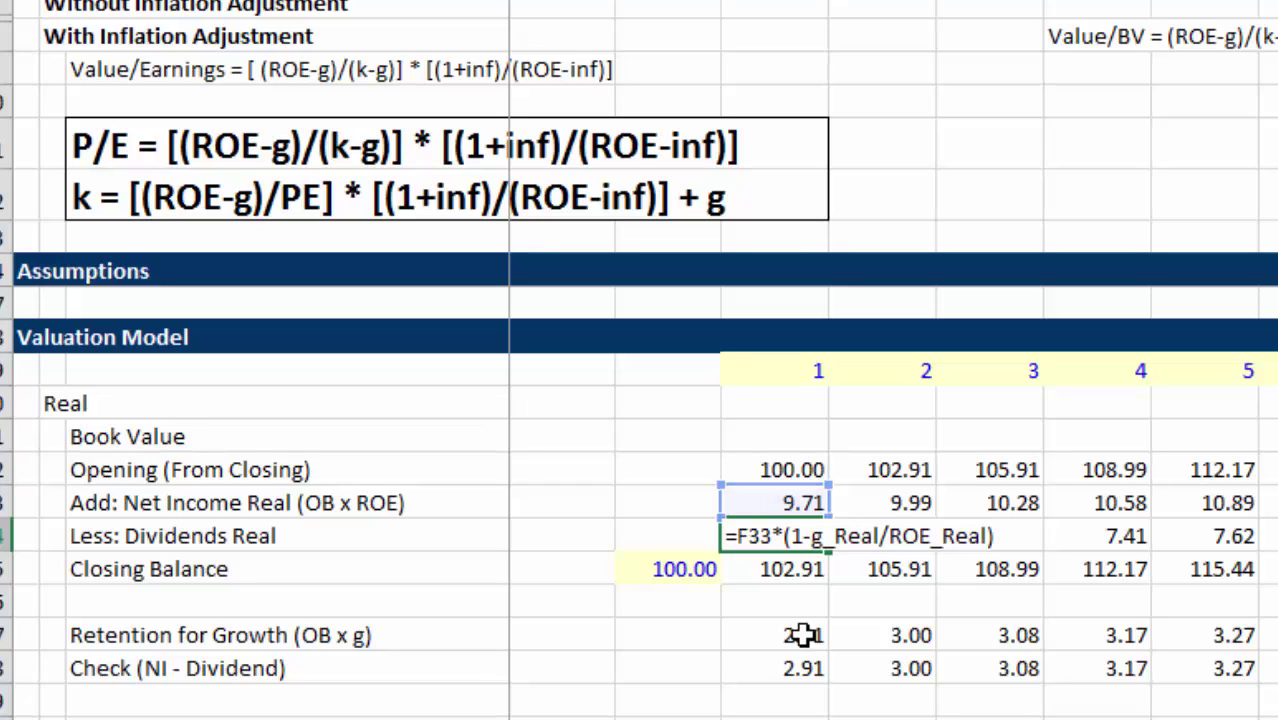
key("Up")
key("Left")
key("Down")
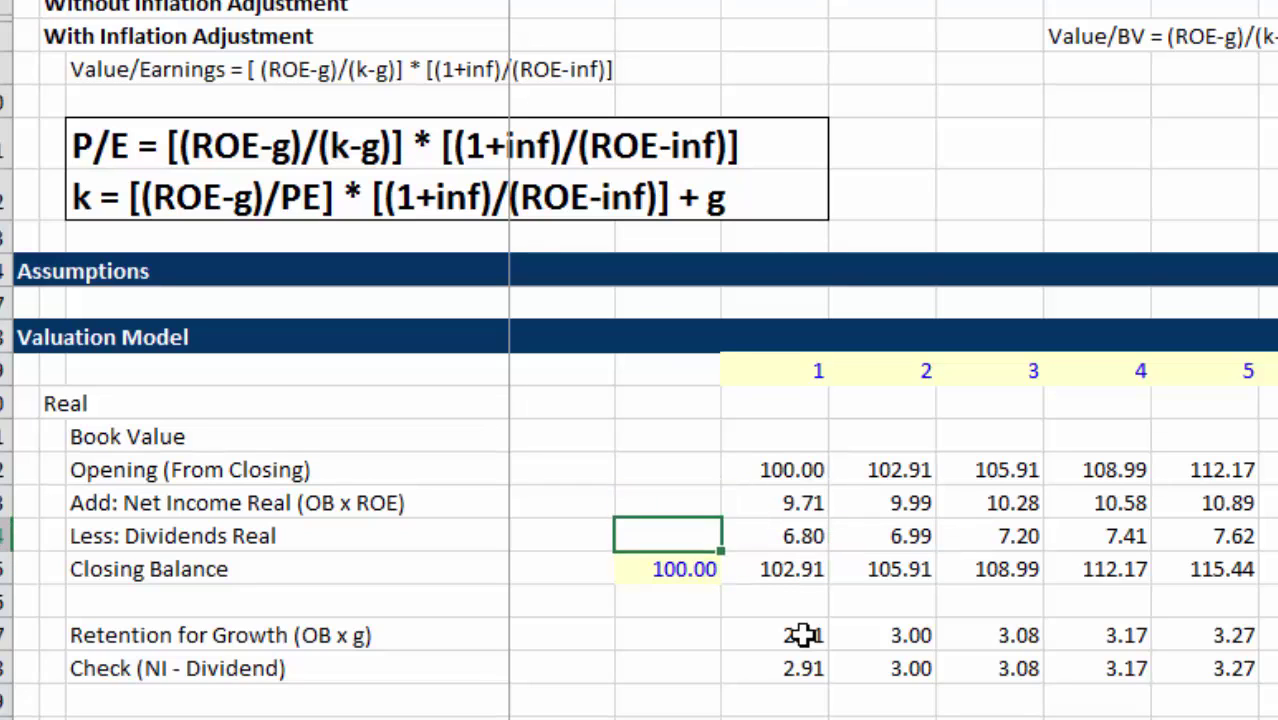
key("Down")
Trace the year 1 real net income formula through to the dividends formula and the closing balance.
key("Up")
key("Up")
key("Right")
key("F2")
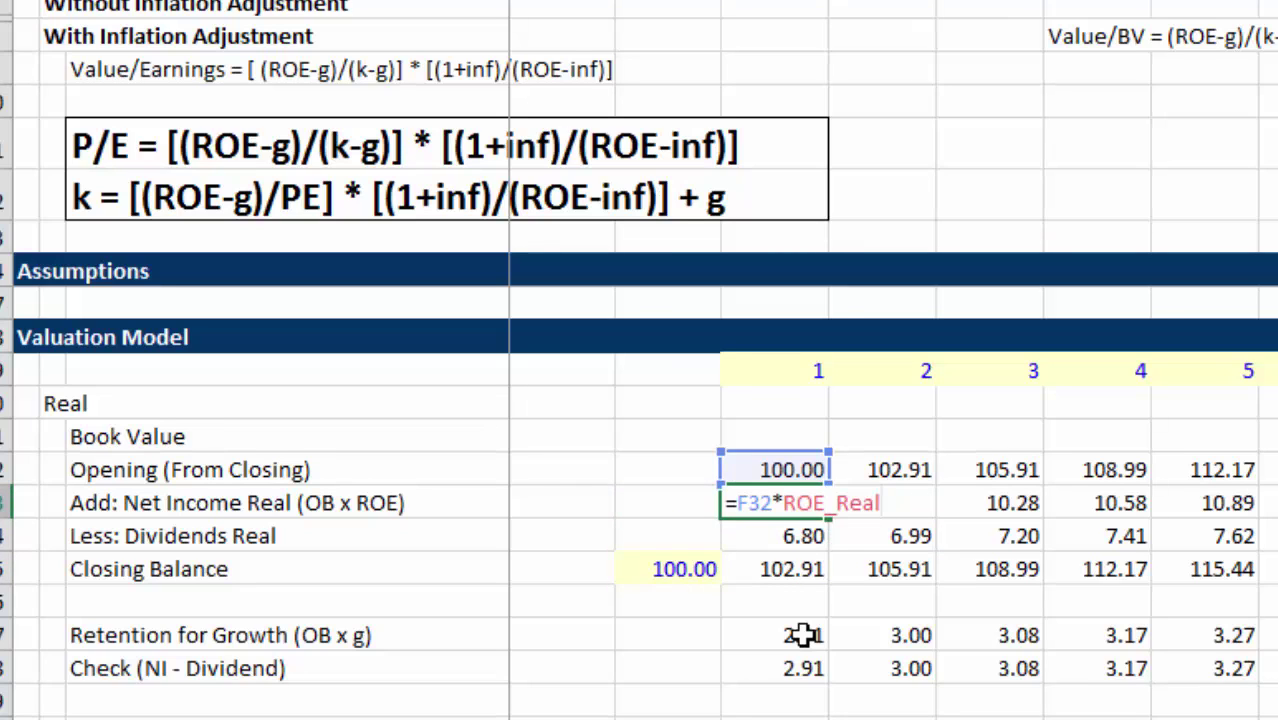
key("Return")
key("F2")
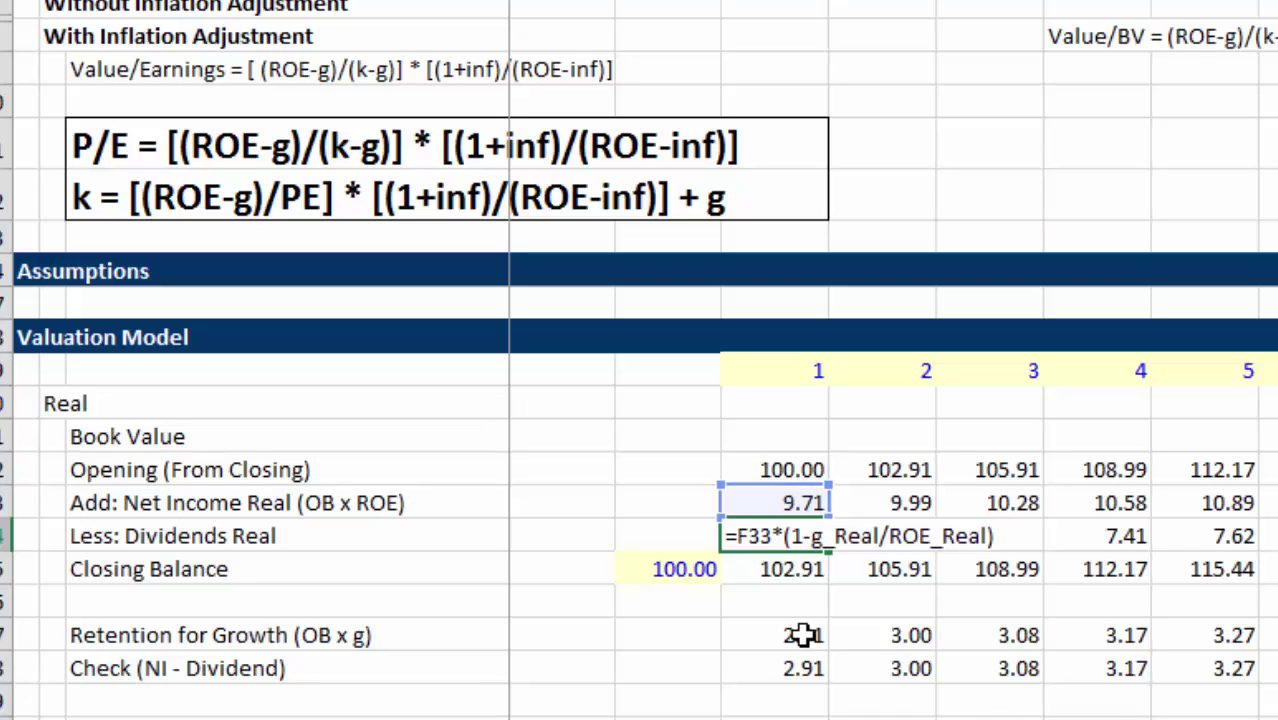
key("Return")
key("Down")
key("Down")
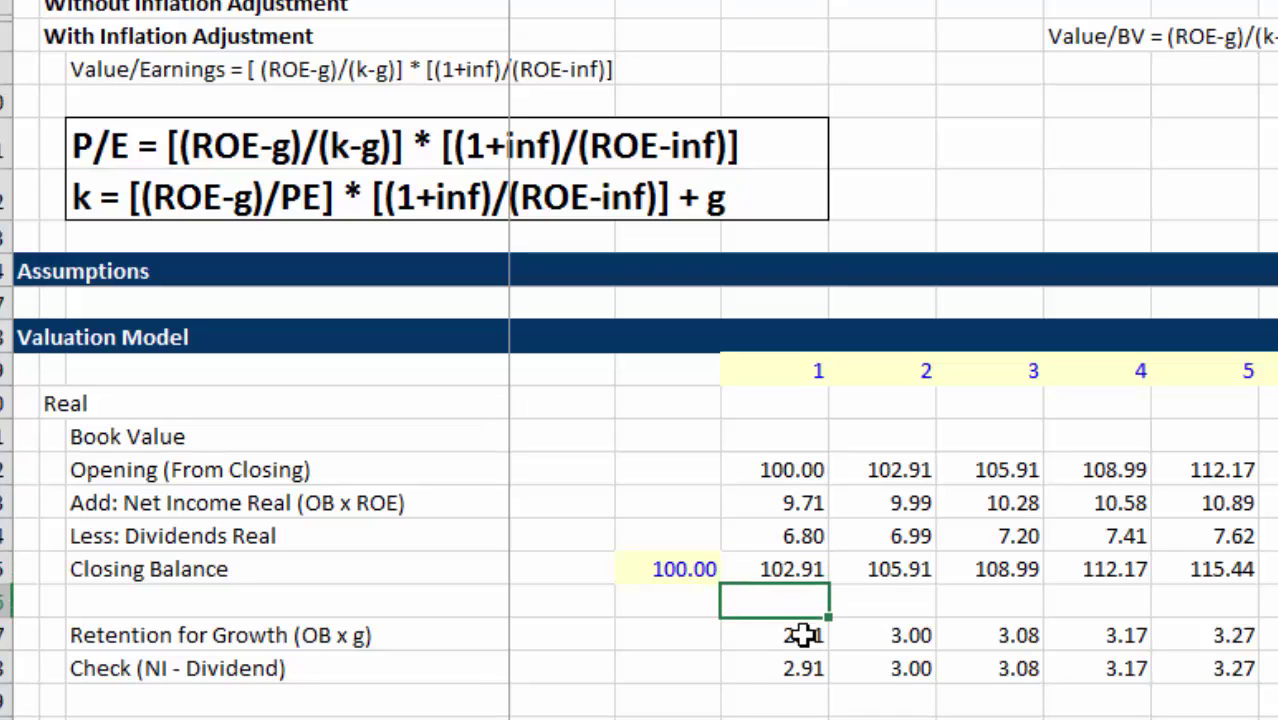
Enter the year 1 Retention for Growth formula as the opening balance times real growth, =F32*g_Real.
key("Up")
key("Up")
key("Down")
key("Down")
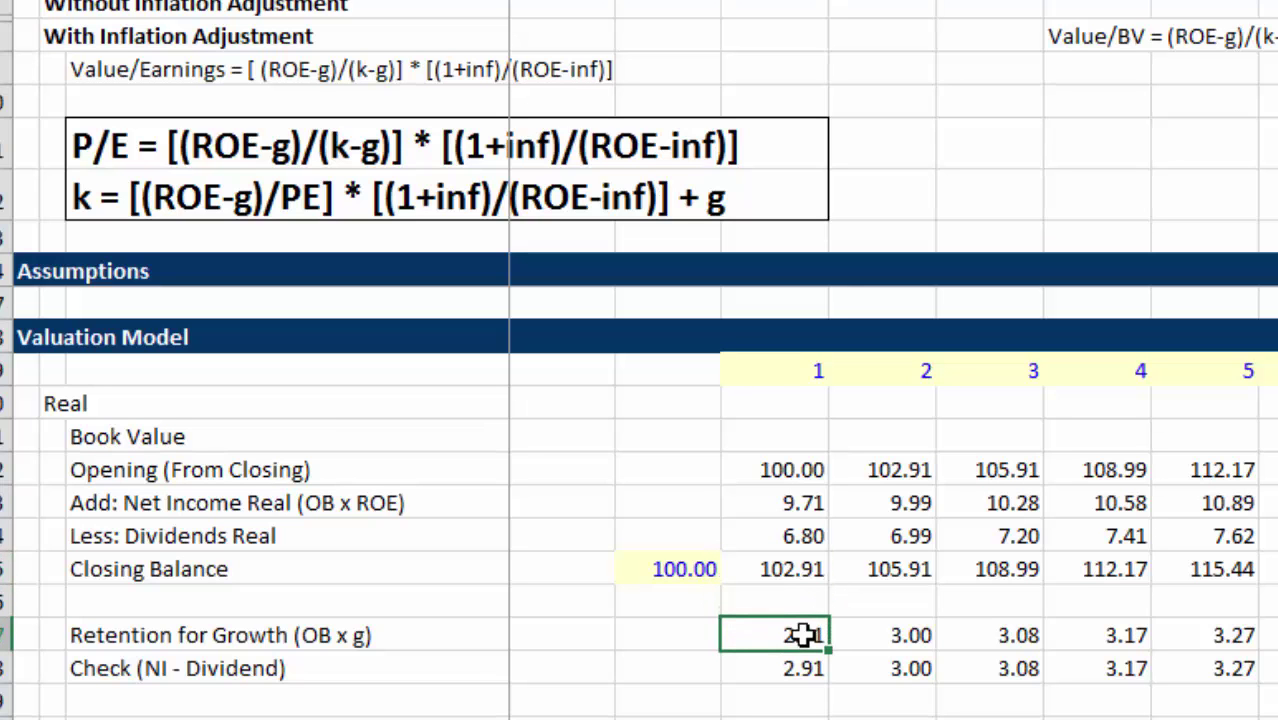
type("=")
key("Up")
key("Up")
key("Up")
key("Up")
key("Up")
type("*g_real")
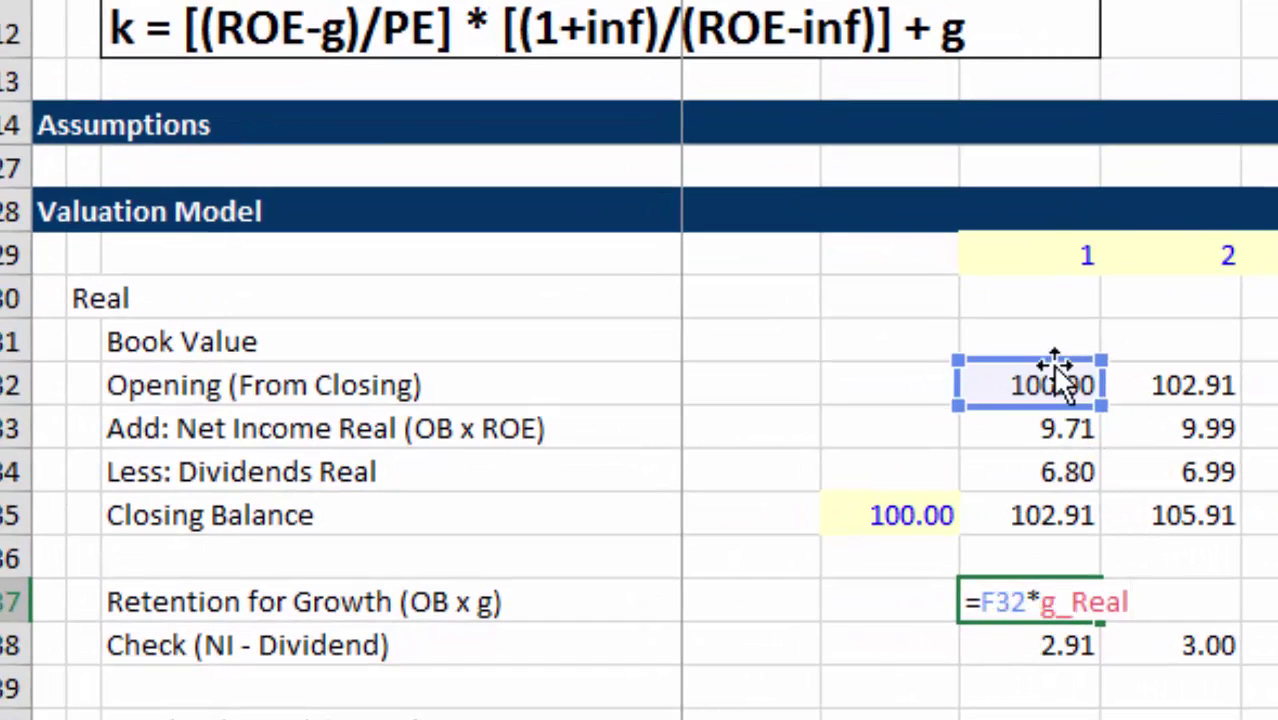
key("Return")
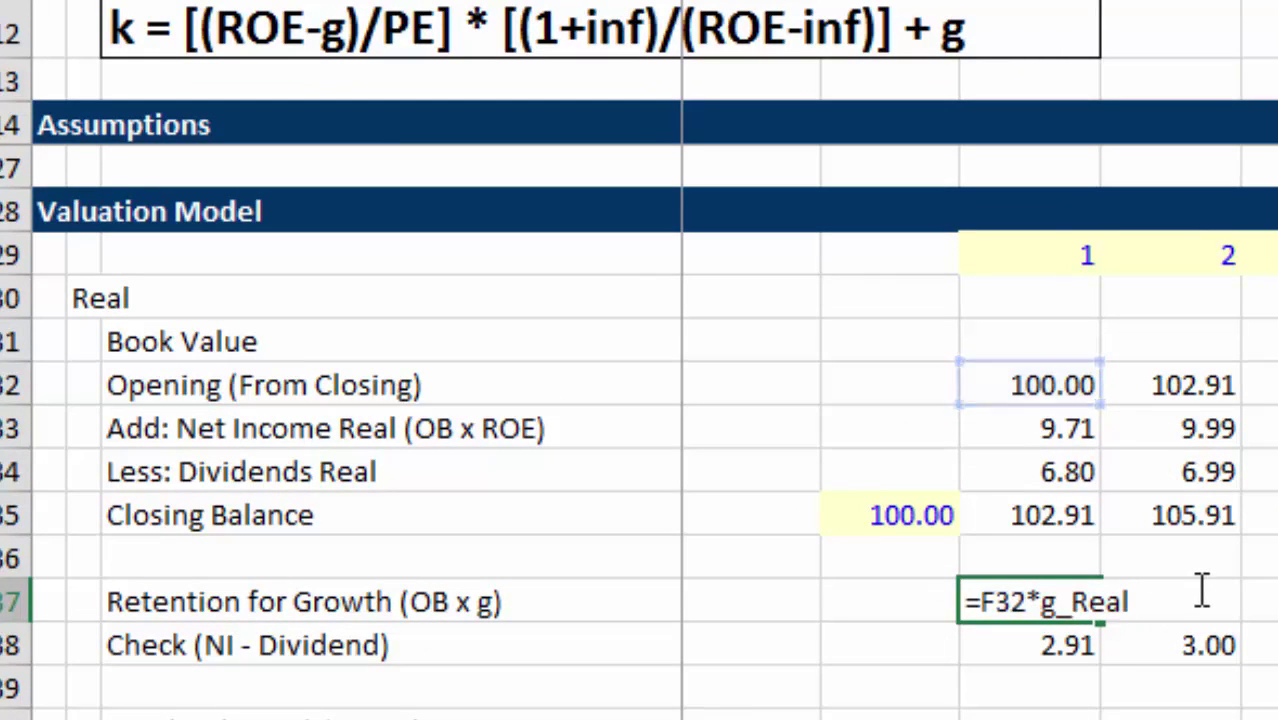
Enter the year 1 Check (NI - Dividend) formula as =F33-F34.
type("=F33-F34")
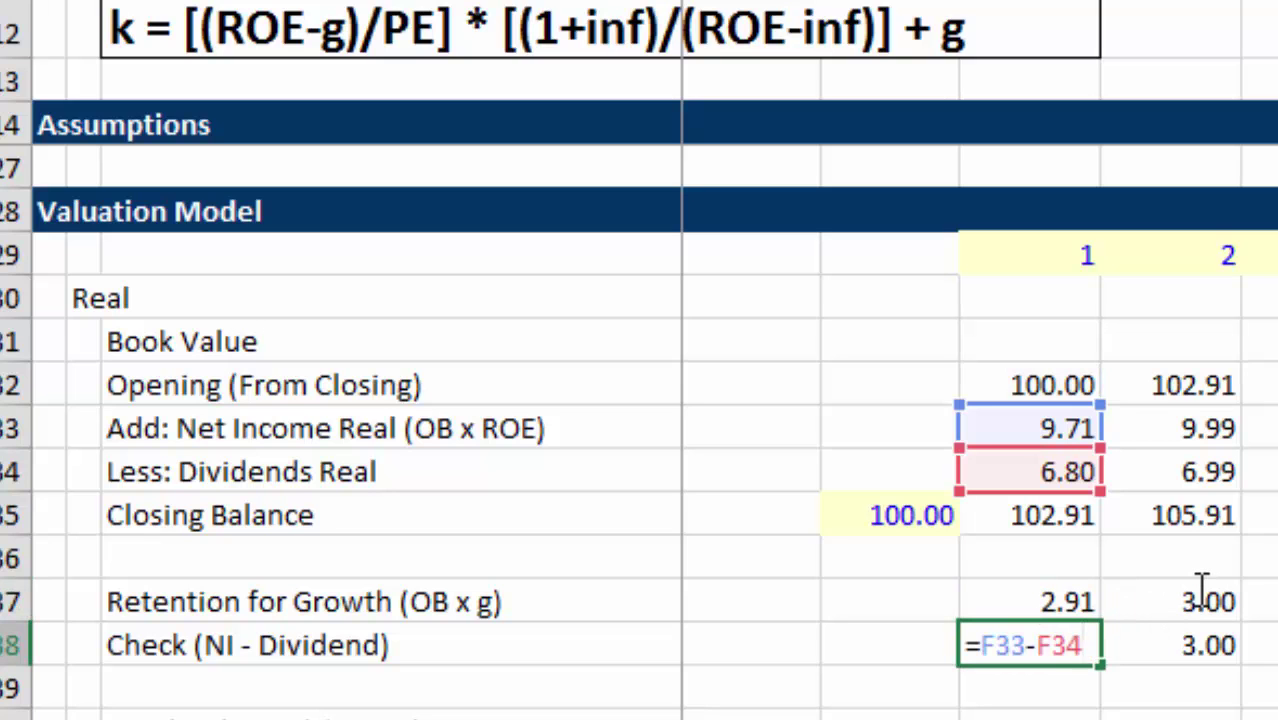
key("Return")
key("Return")
key("Return")
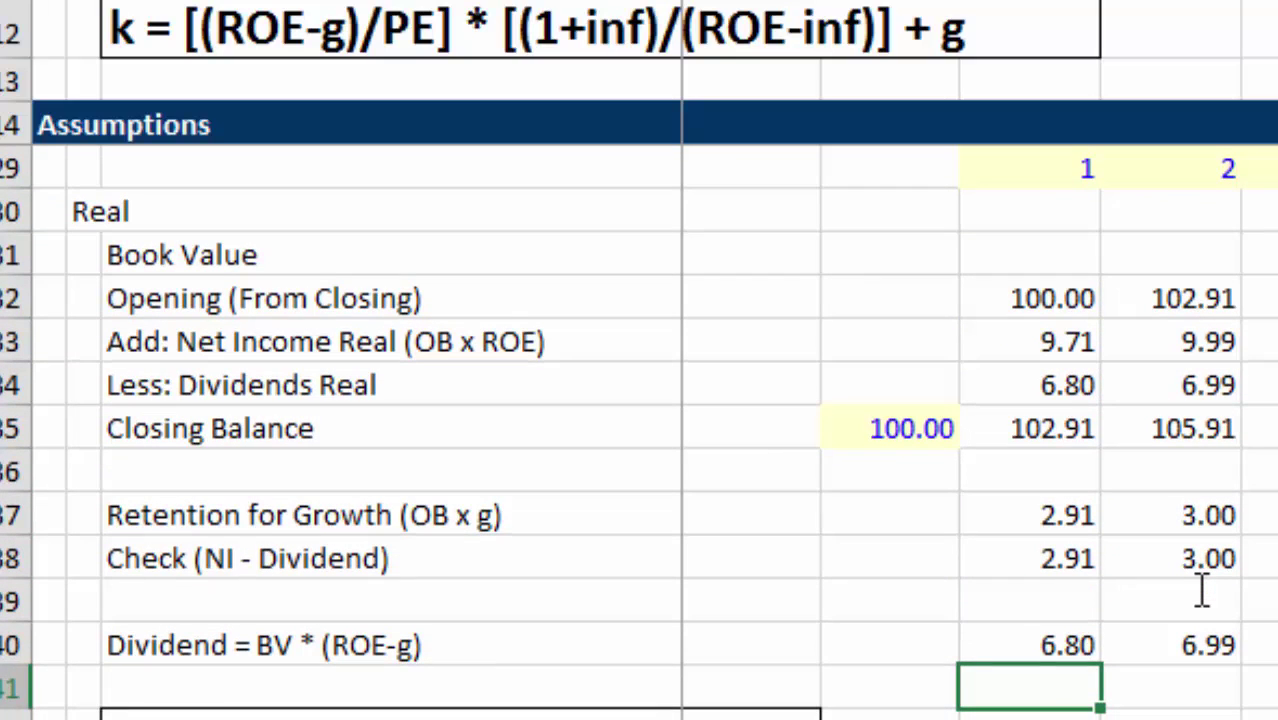
Inspect the year 1 formula in the Dividend = BV * (ROE-g) row.
key("Up")
key("F2")
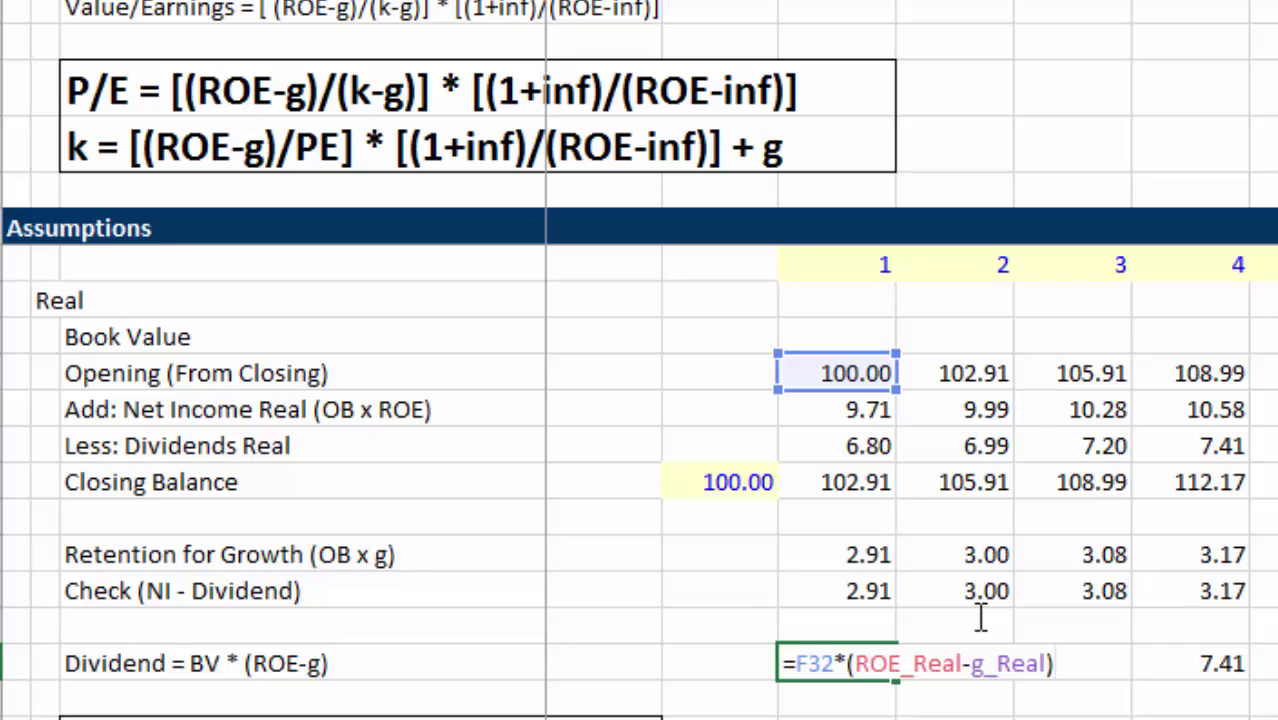
key("Return")
key("Return")
Inspect the NPV and P/E Ratio formulas in the boxed results of the Real section.
key("Down")
key("Down")
key("Down")
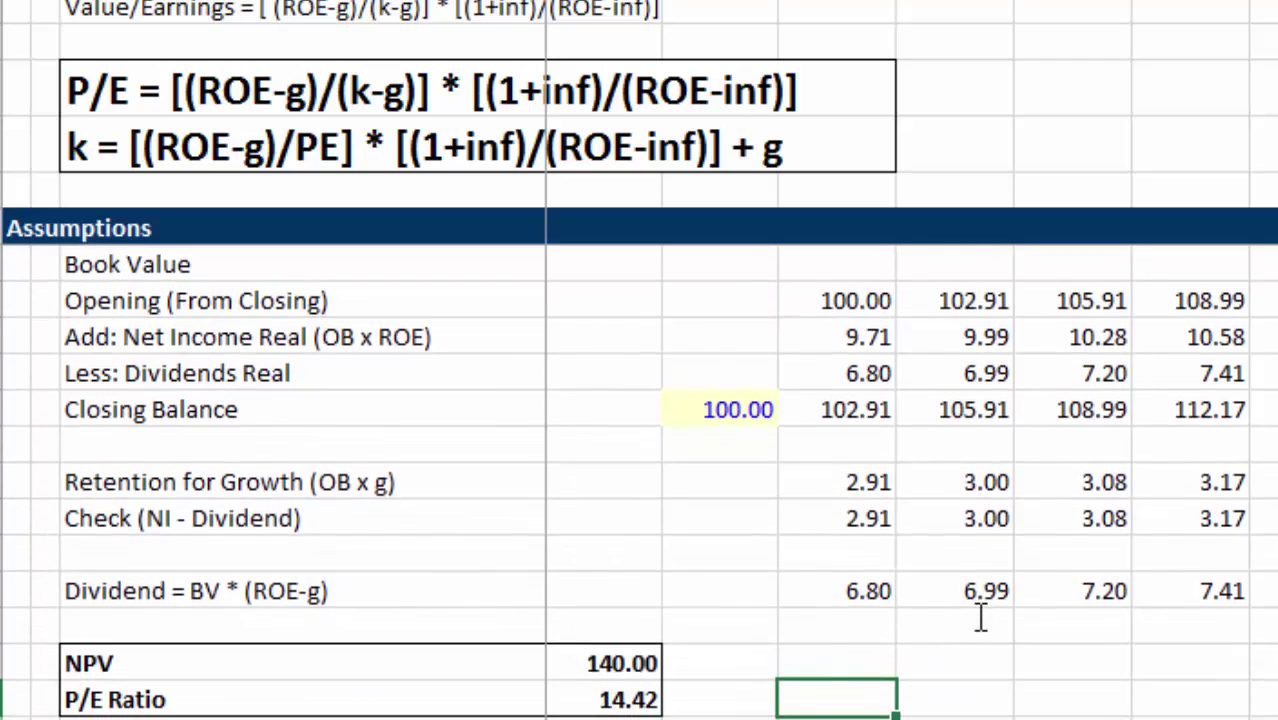
key("Up")
key("Up")
key("Up")
key("Up")
key("Left")
key("Left")
key("Down")
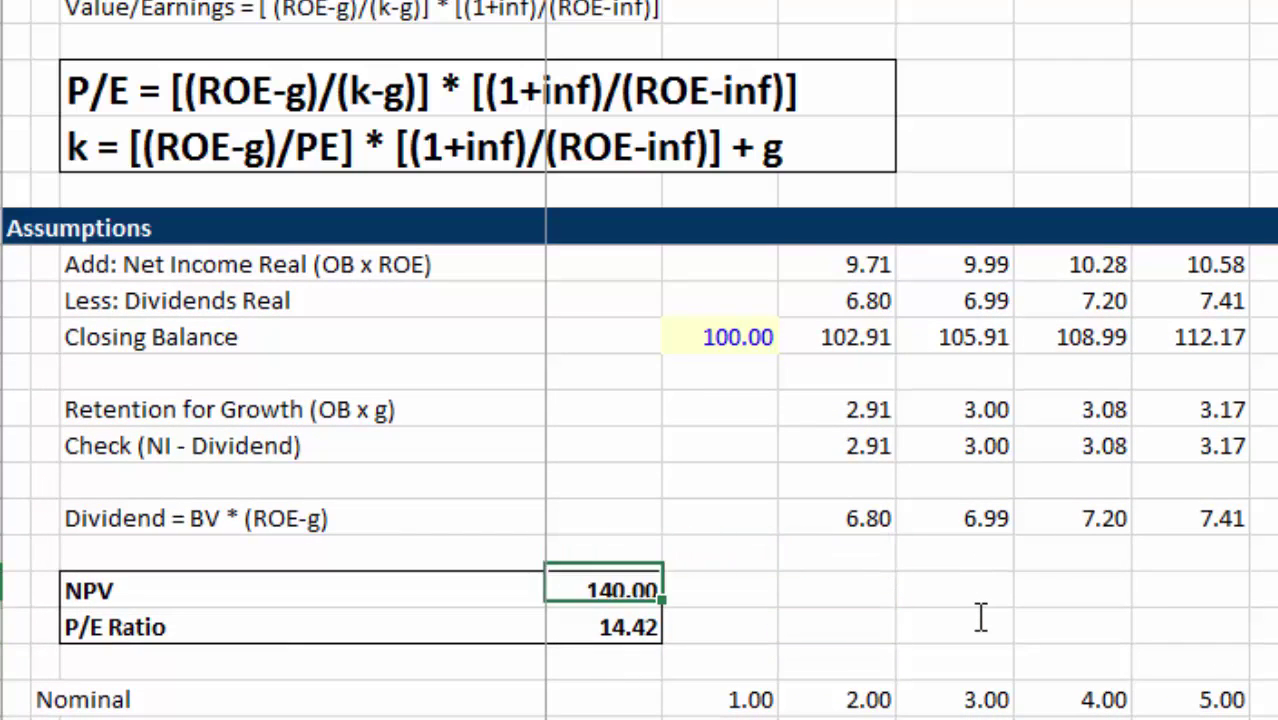
key("F2")
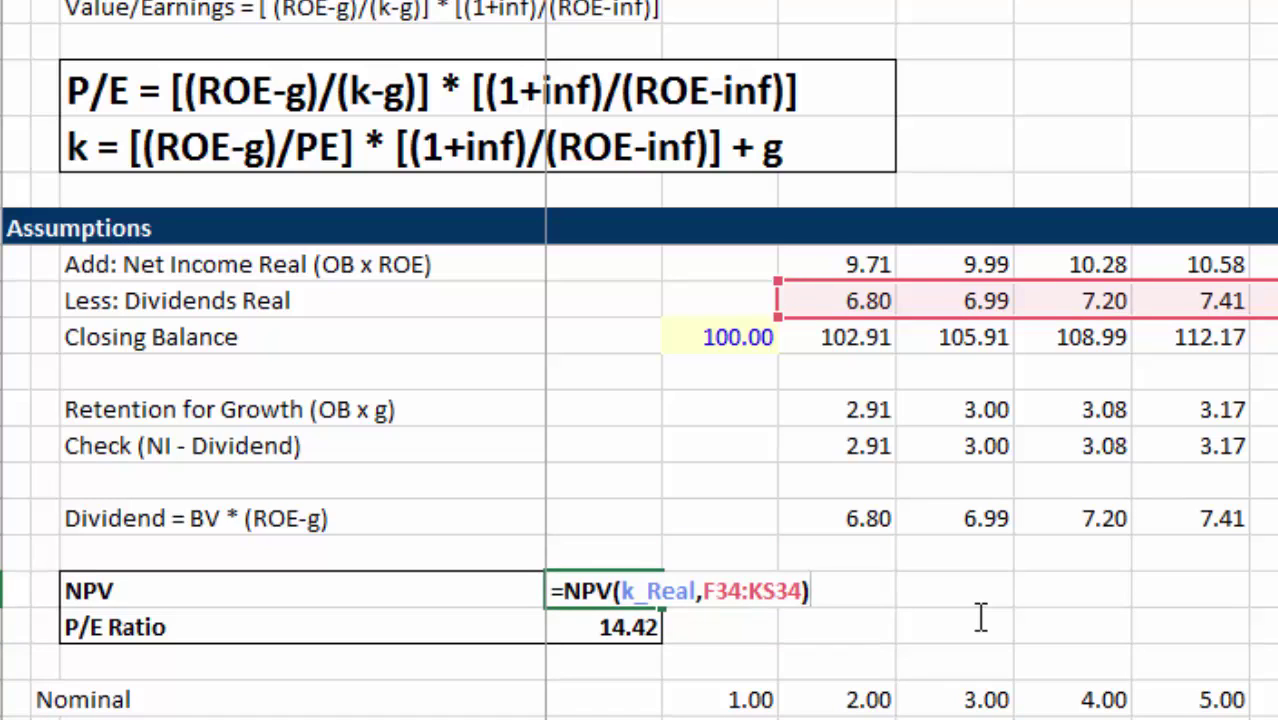
key("Return")
key("F2")
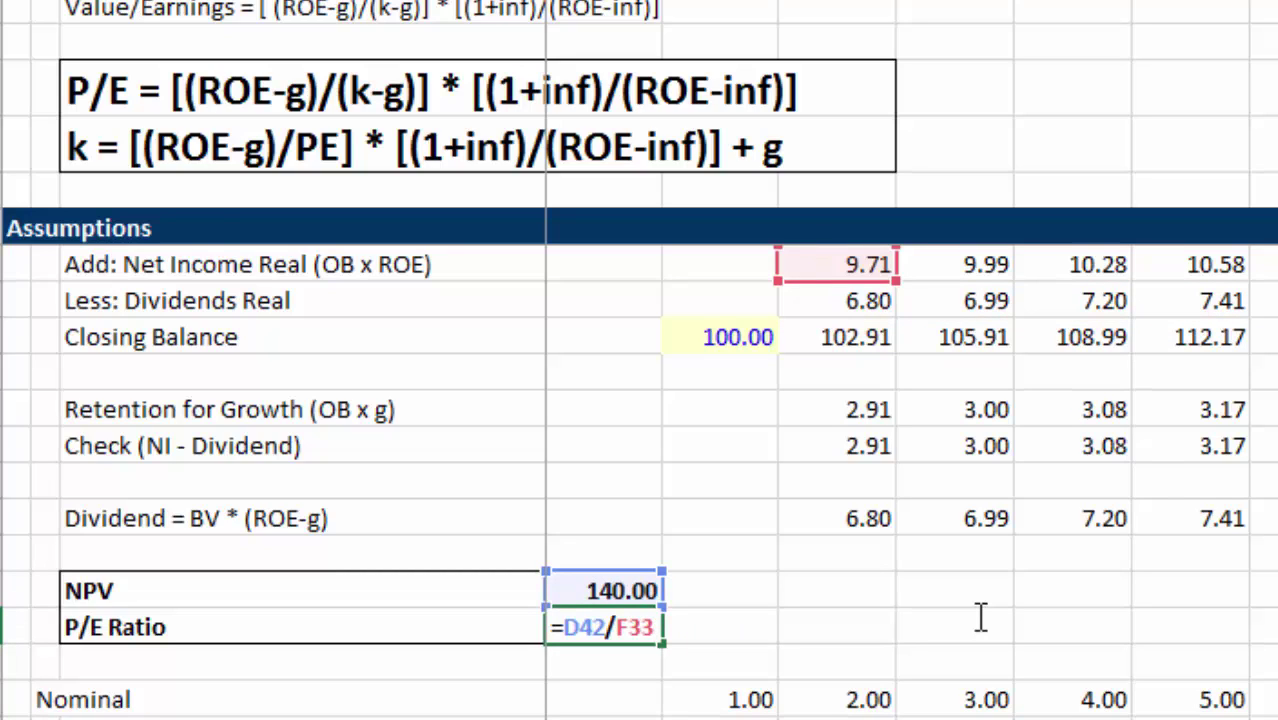
key("Return")
Go to the Nominal section and look over its rows from the inflation index to the closing balance.
key("Down")
key("Down")
key("Down")
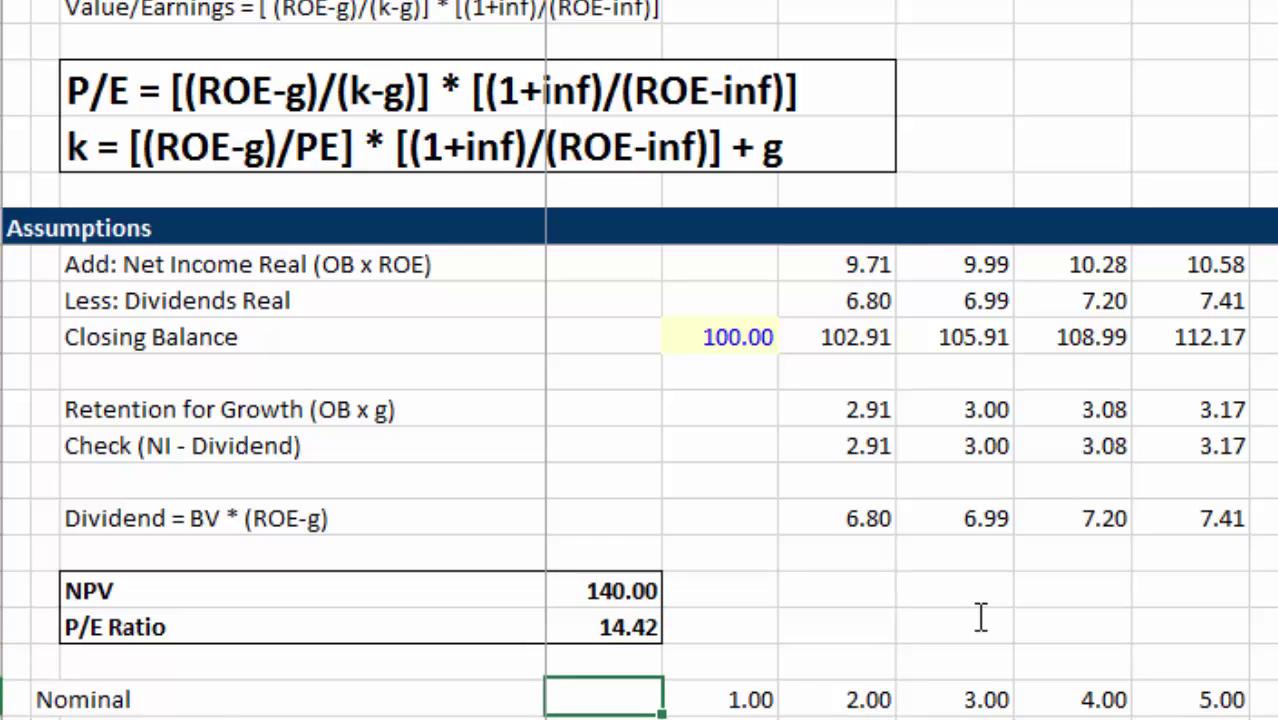
key("Down")
key("Down")
key("Down")
key("Down")
key("Down")
key("Up")
key("Up")
key("Up")
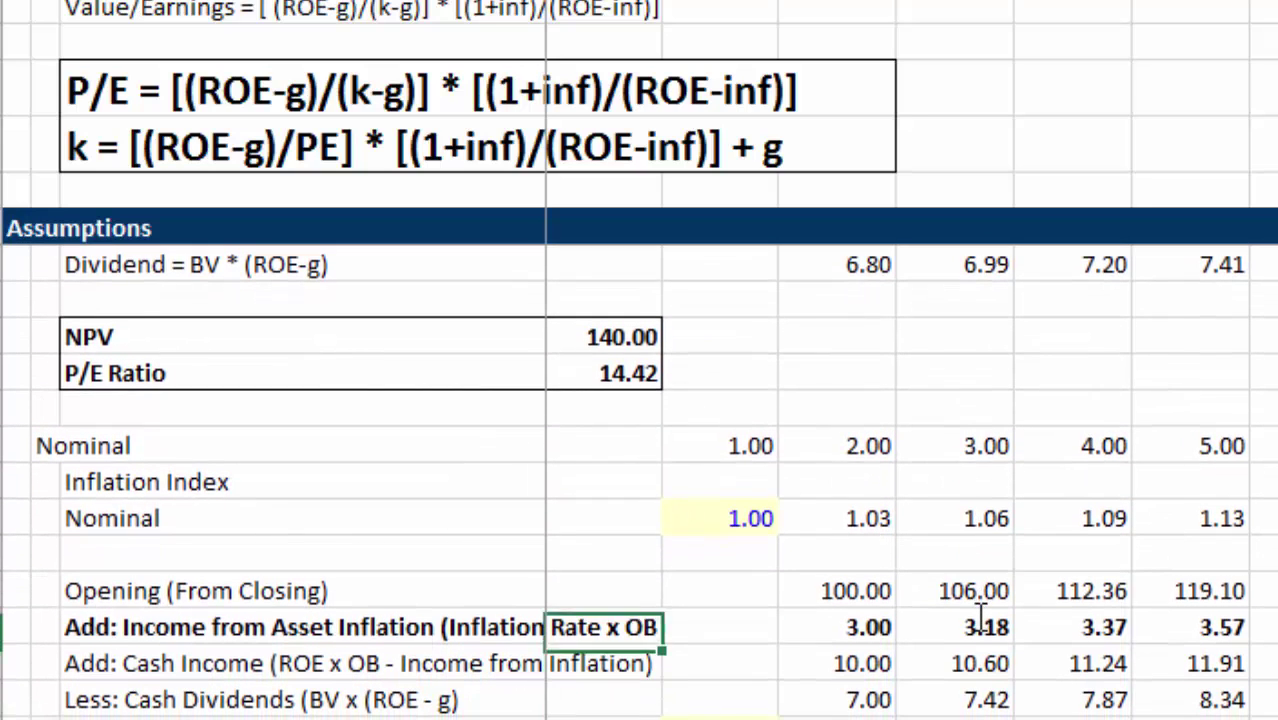
key("Right")
key("Right")
key("Down")
key("Down")
key("Down")
key("Down")
key("Down")
key("Down")
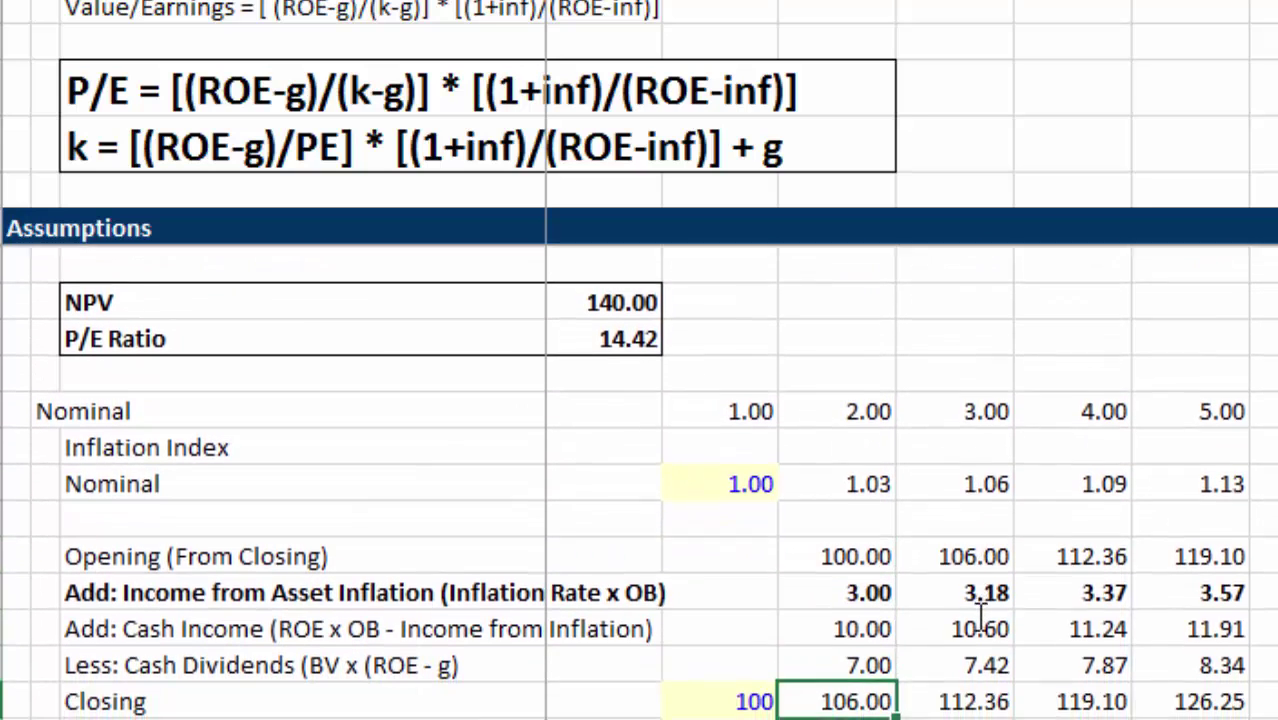
key("Up")
key("Up")
key("Up")
key("Up")
key("Up")
key("Left")
key("Left")
key("Left")
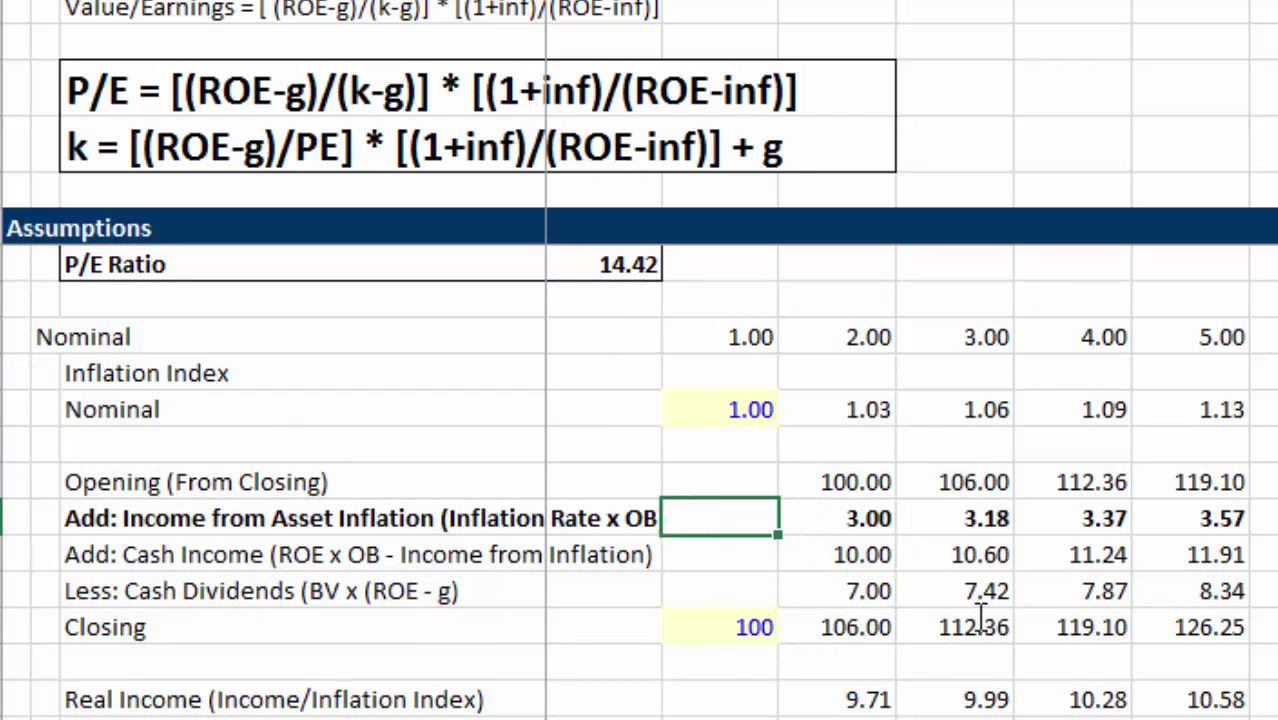
Enter the first-year Income from Asset Inflation formula as the opening balance times inflation, =F49*Inflation.
key("Right")
key("Right")
key("Right")
type("=")
key("Up")
type("*Inflation")
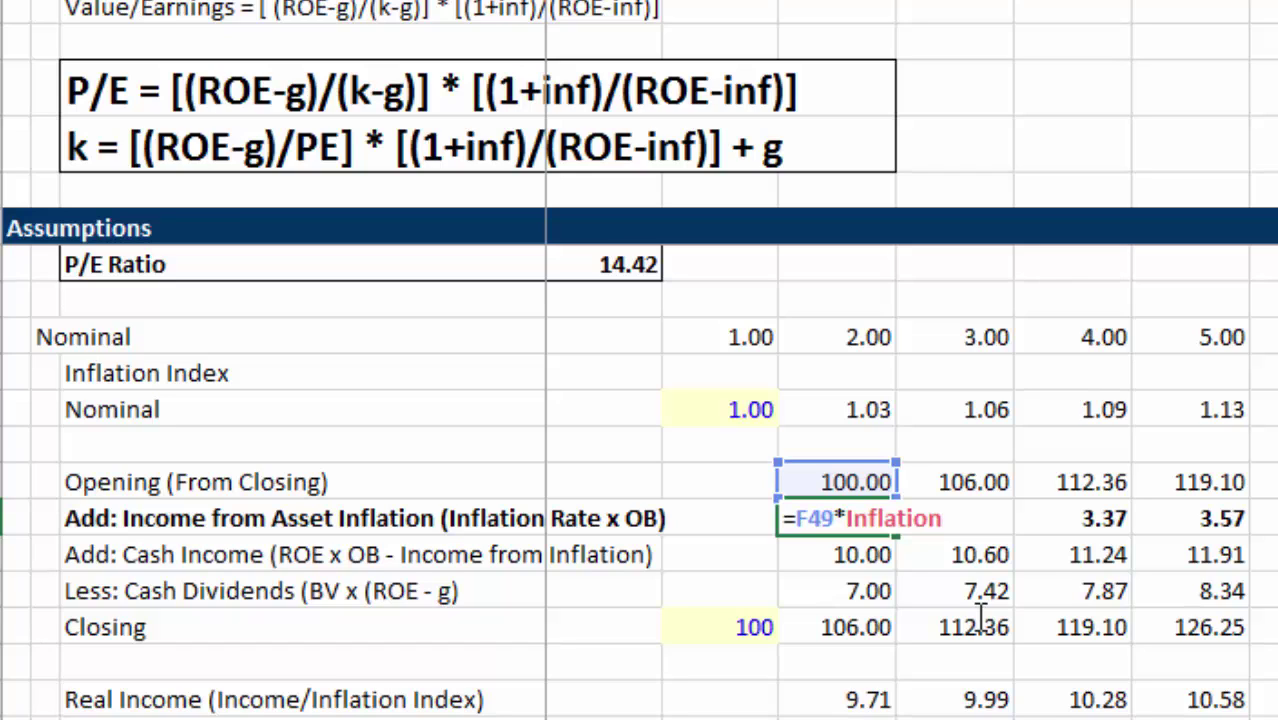
key("Return")
Recheck the references in the first-year Income from Asset Inflation formula.
key("Up")
key("Up")
key("Up")
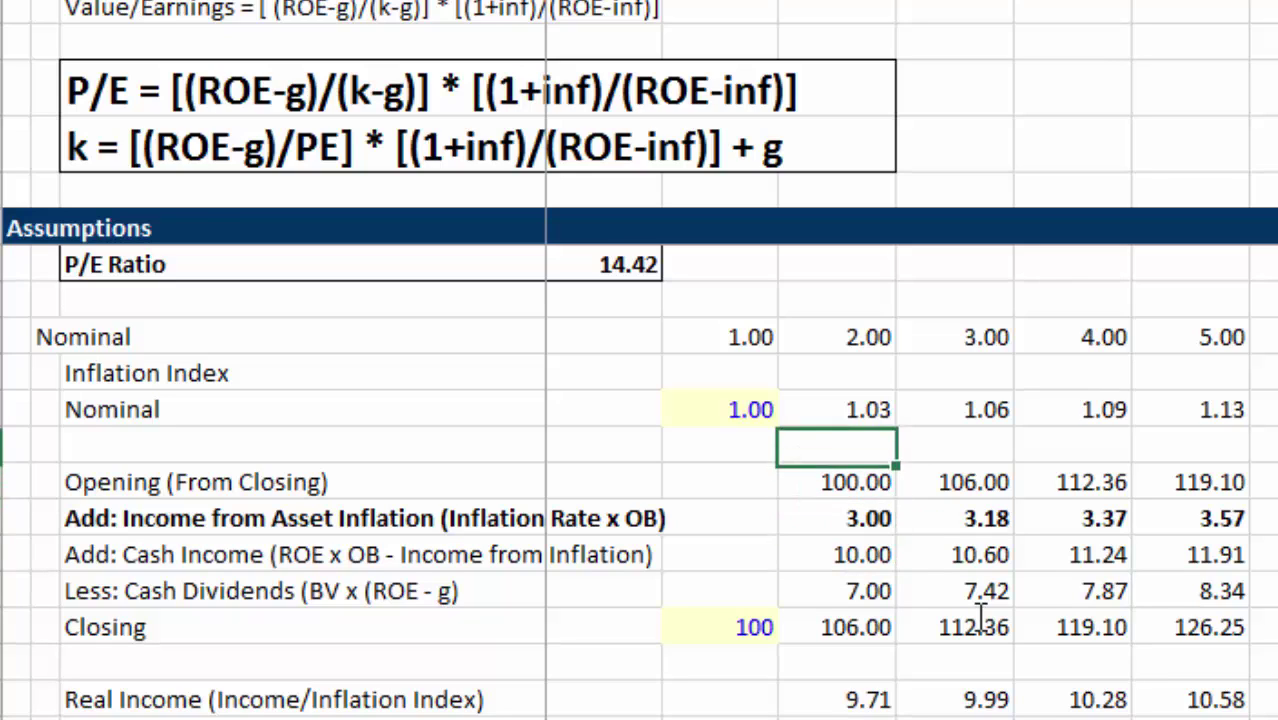
key("Down")
key("Down")
key("F2")
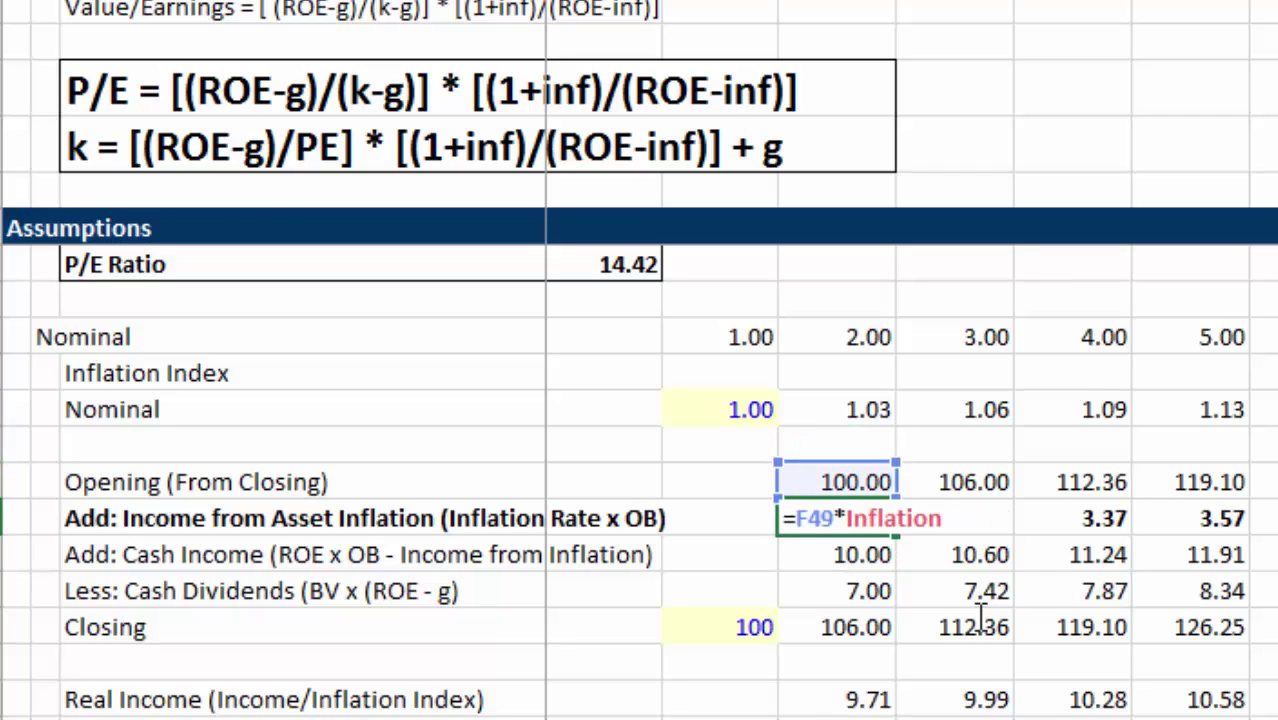
key("Escape")
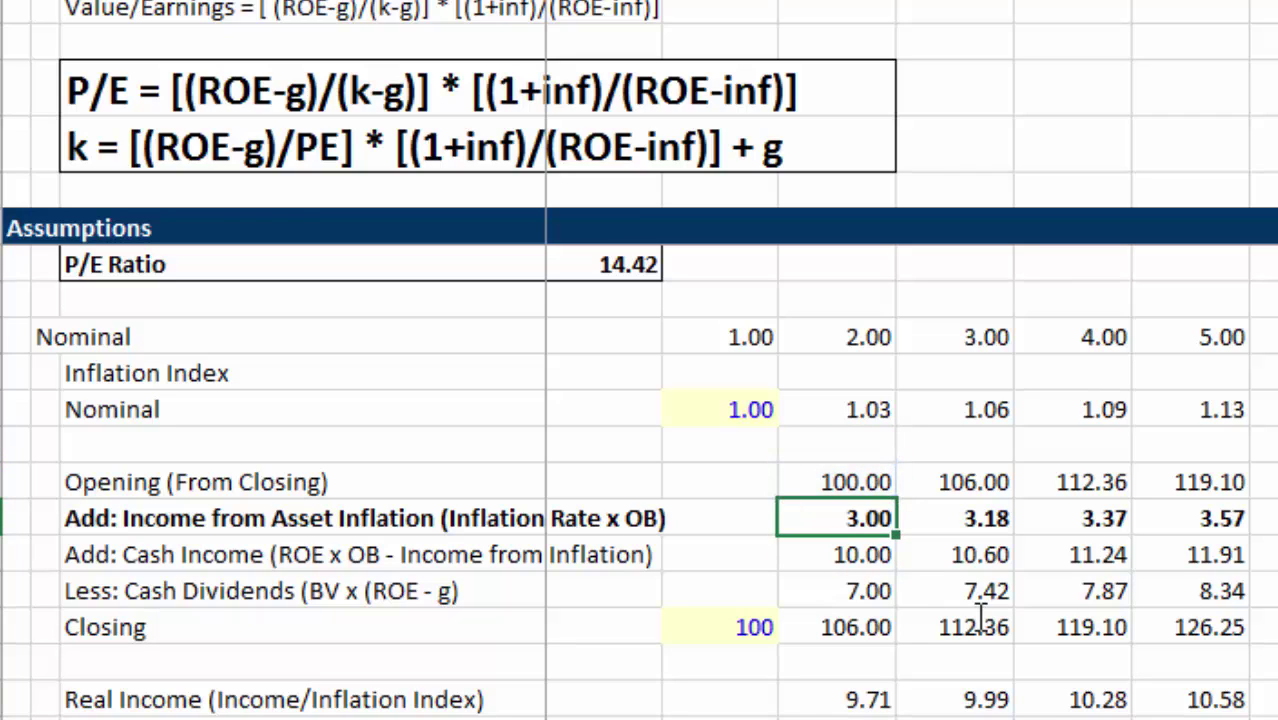
Go through the first-year nominal entries down to the closing balance and inspect the opening balance formula.
key("Down")
key("Up")
key("Up")
key("Up")
key("Down")
key("Down")
key("Down")
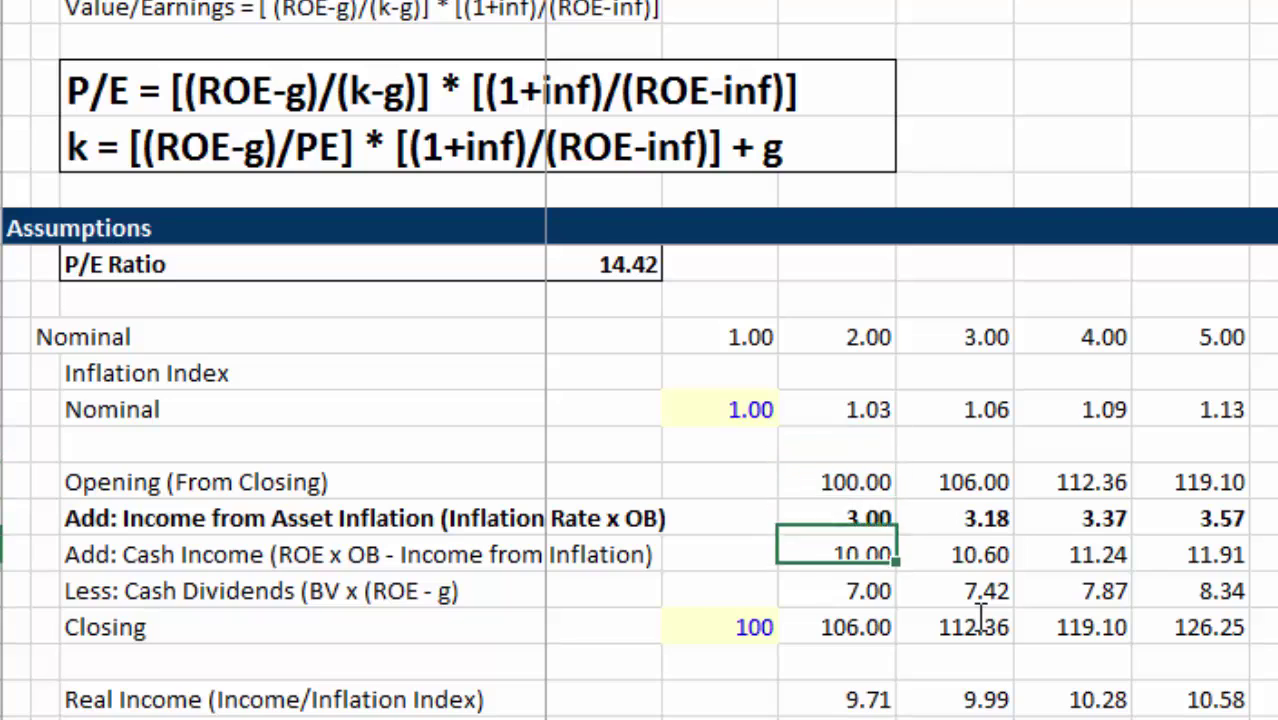
key("Up")
key("Up")
key("Down")
key("Down")
key("Down")
key("Down")
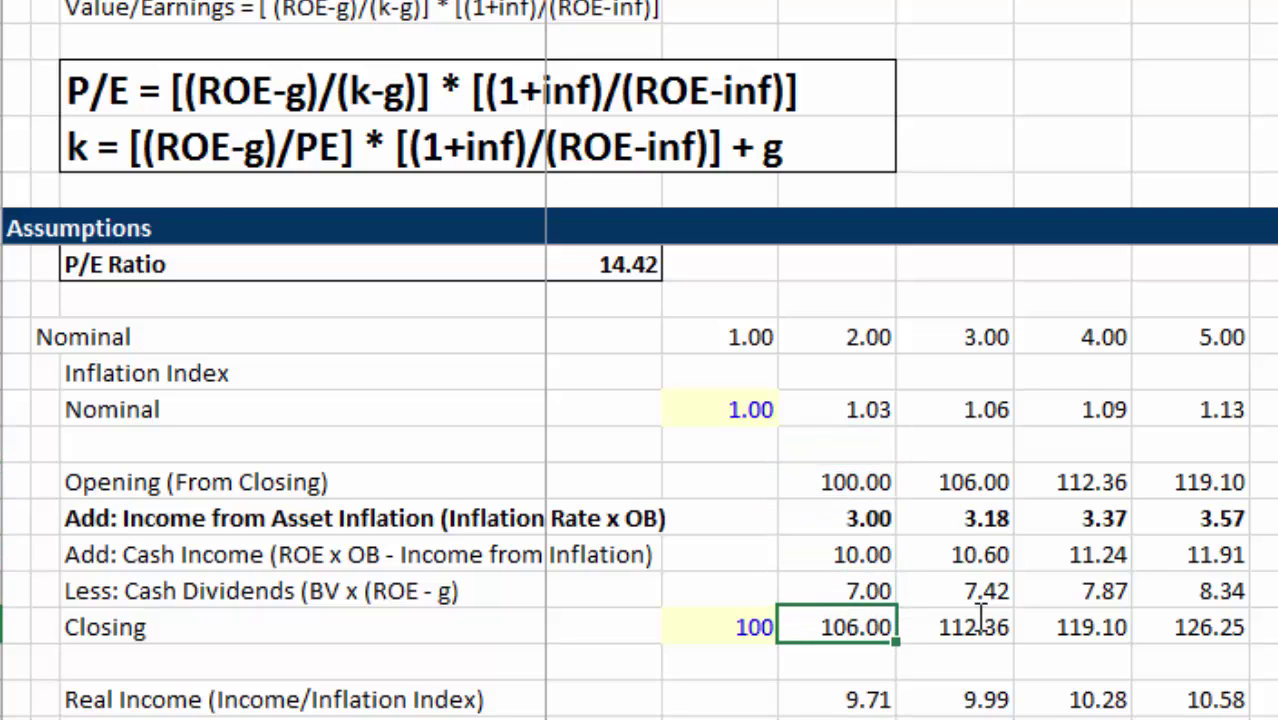
key("Up")
key("Up")
key("Up")
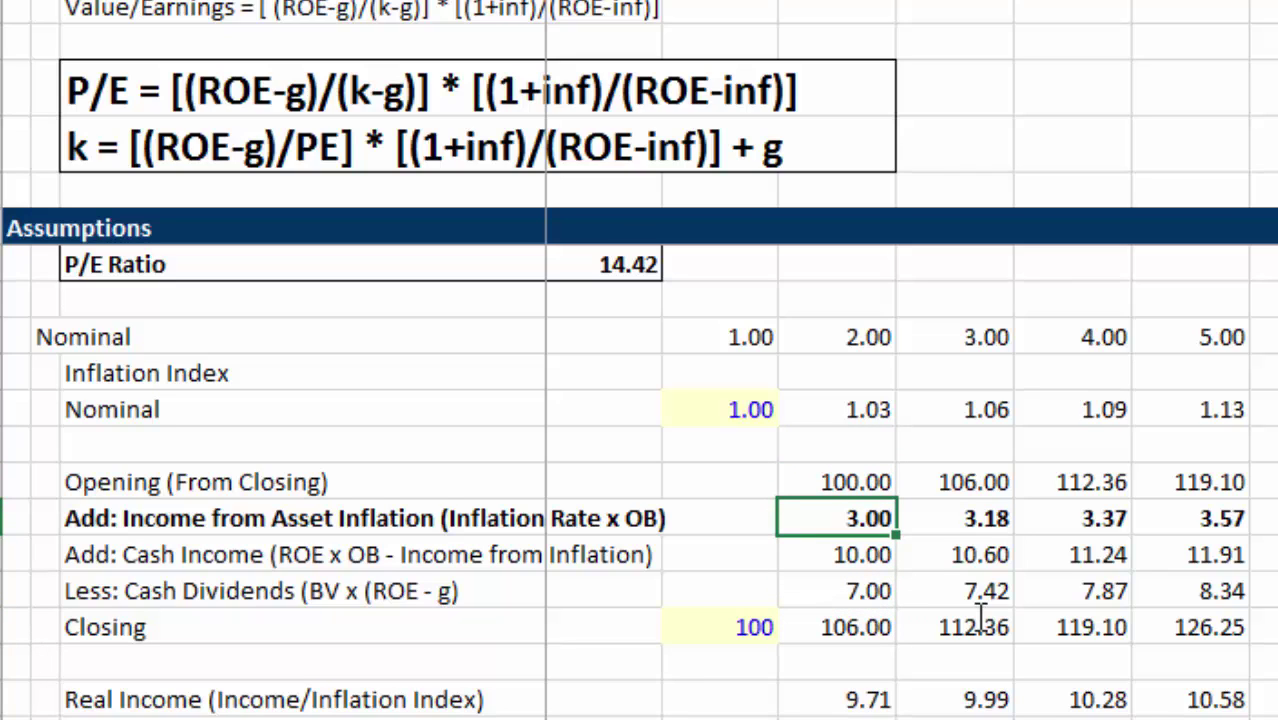
key("Up")
key("F2")
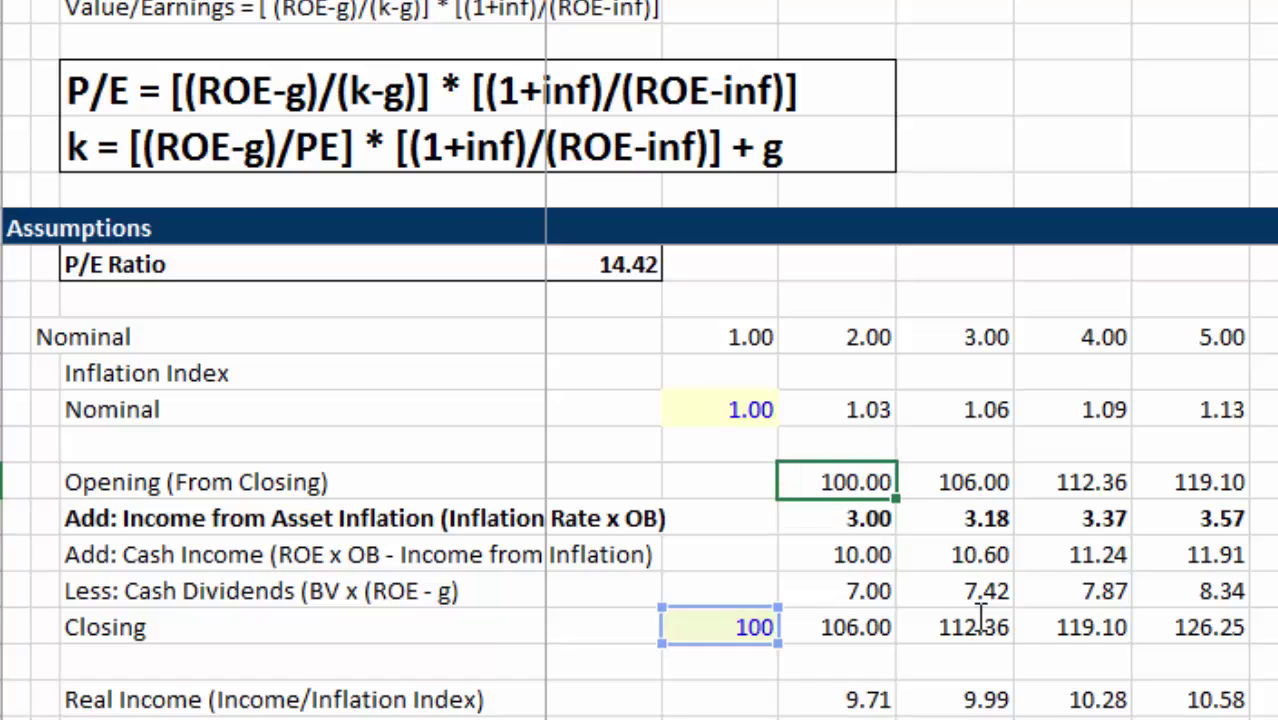
key("Escape")
Inspect the first-year nominal Cash Income formula and enter the Cash Dividends formula as =F49*(ROE-g).
key("Down")
key("Down")
key("F2")
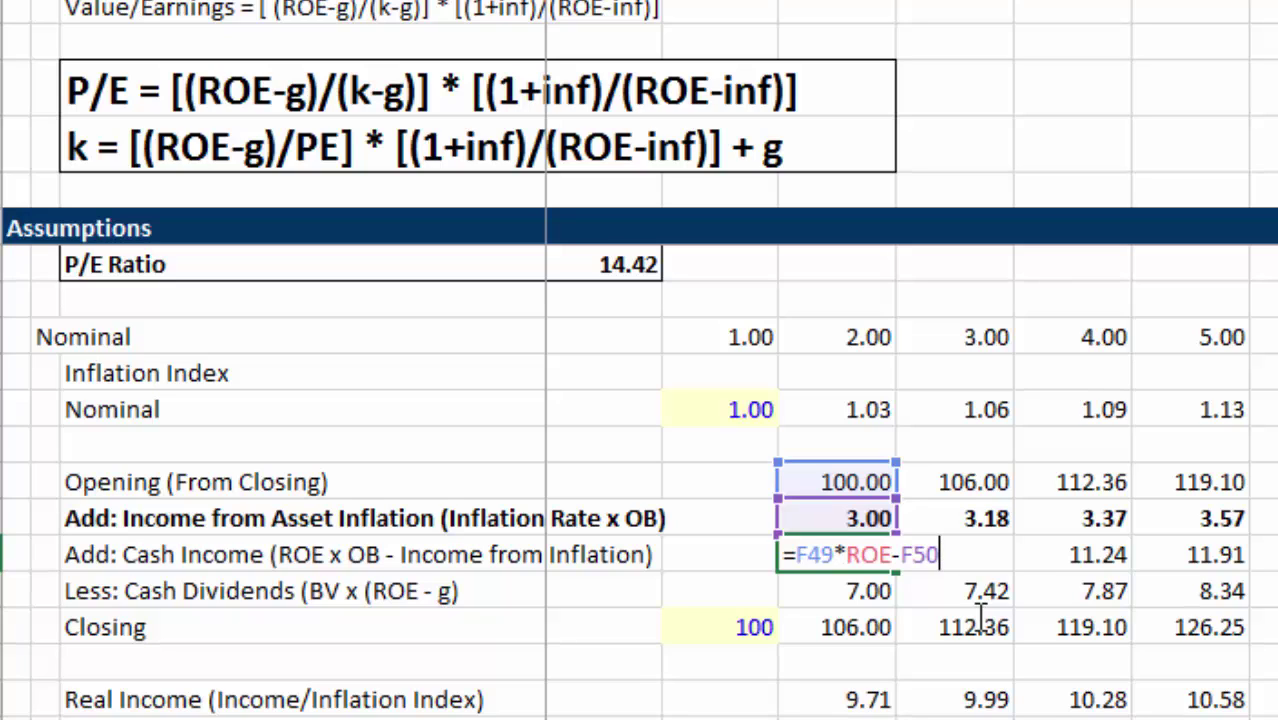
key("Return")
type("=F49*(ROE-g)")
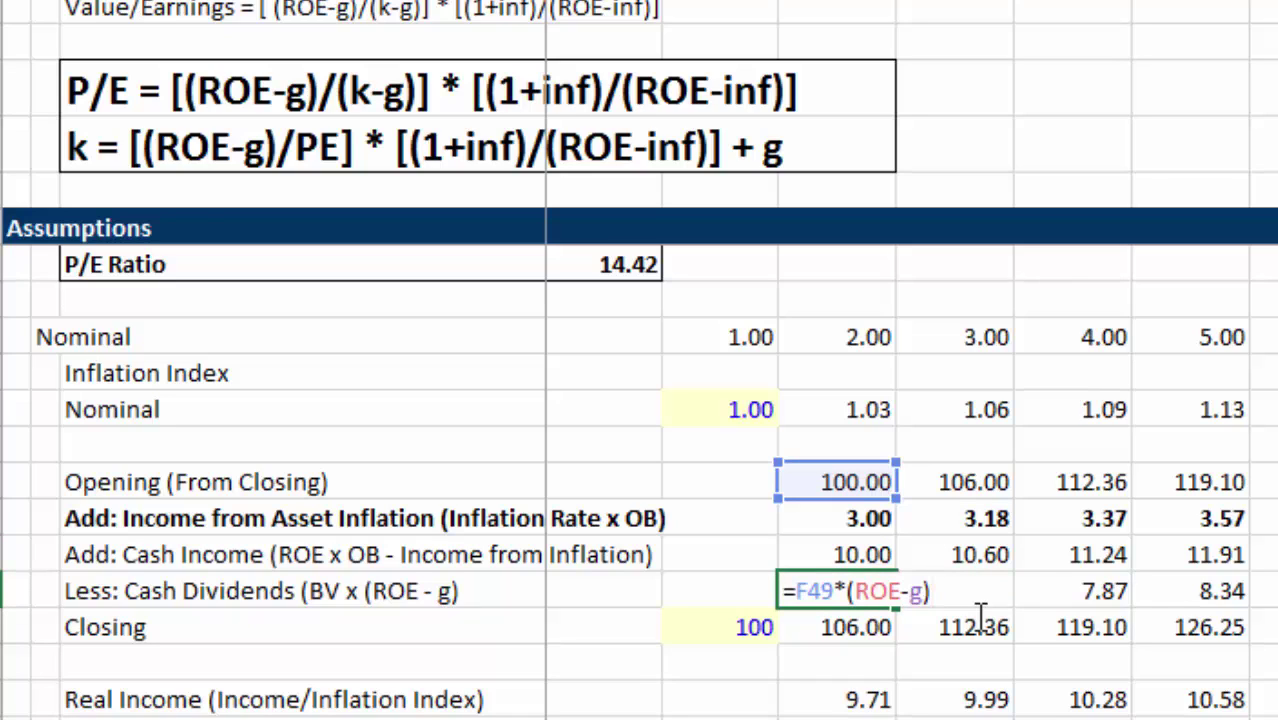
key("ctrl+Return")
Recheck the first-year Cash Income formula against the opening balance and the income from asset inflation.
key("Up")
key("F2")
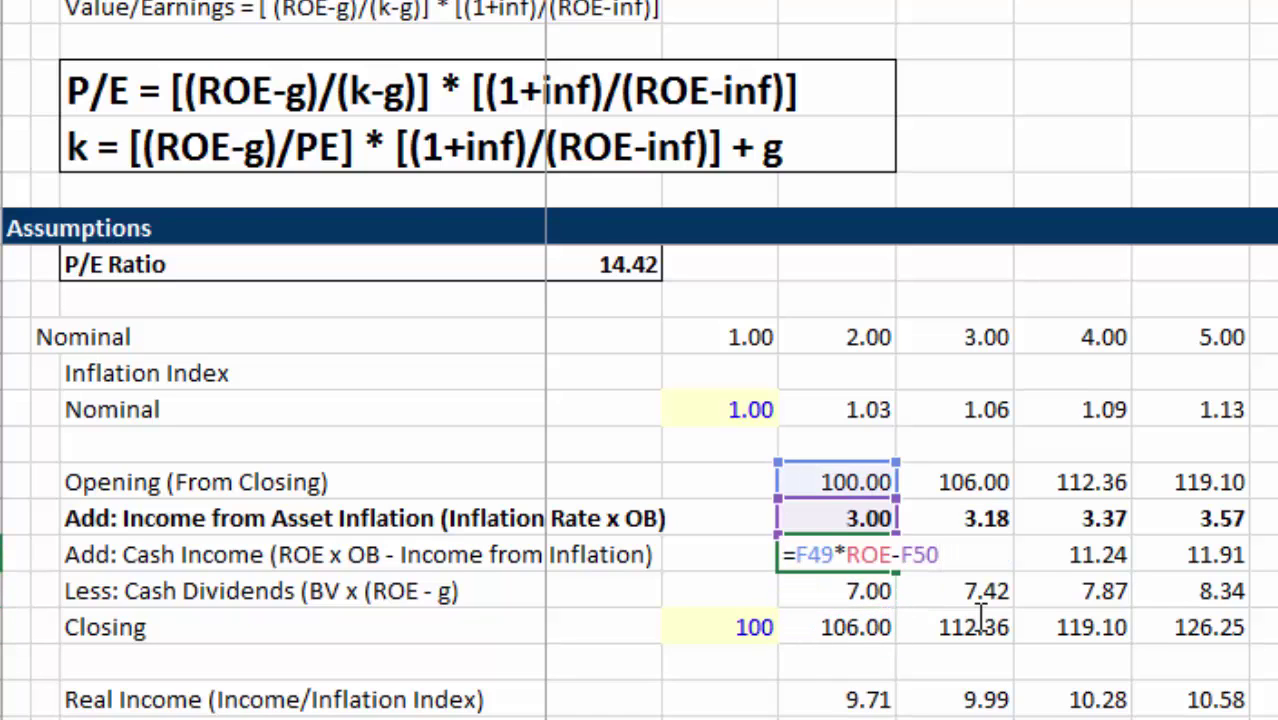
key("Escape")
key("Up")
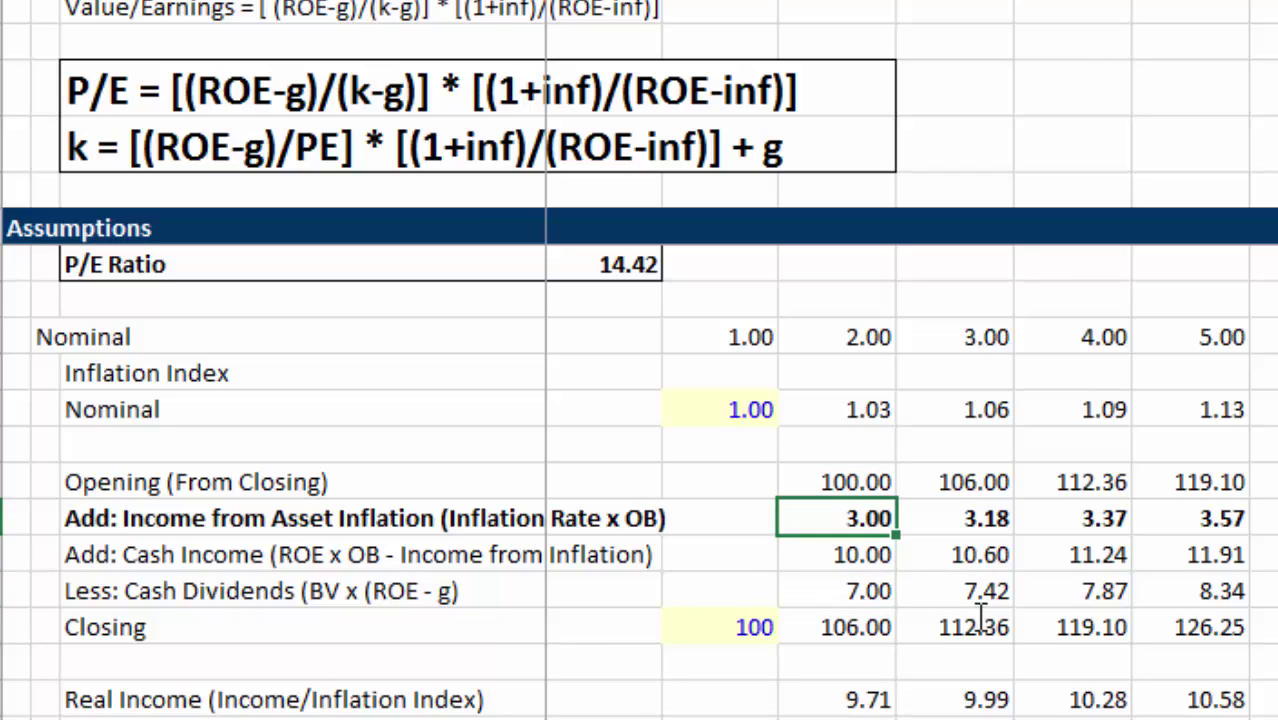
key("shift+Down")
key("Up")
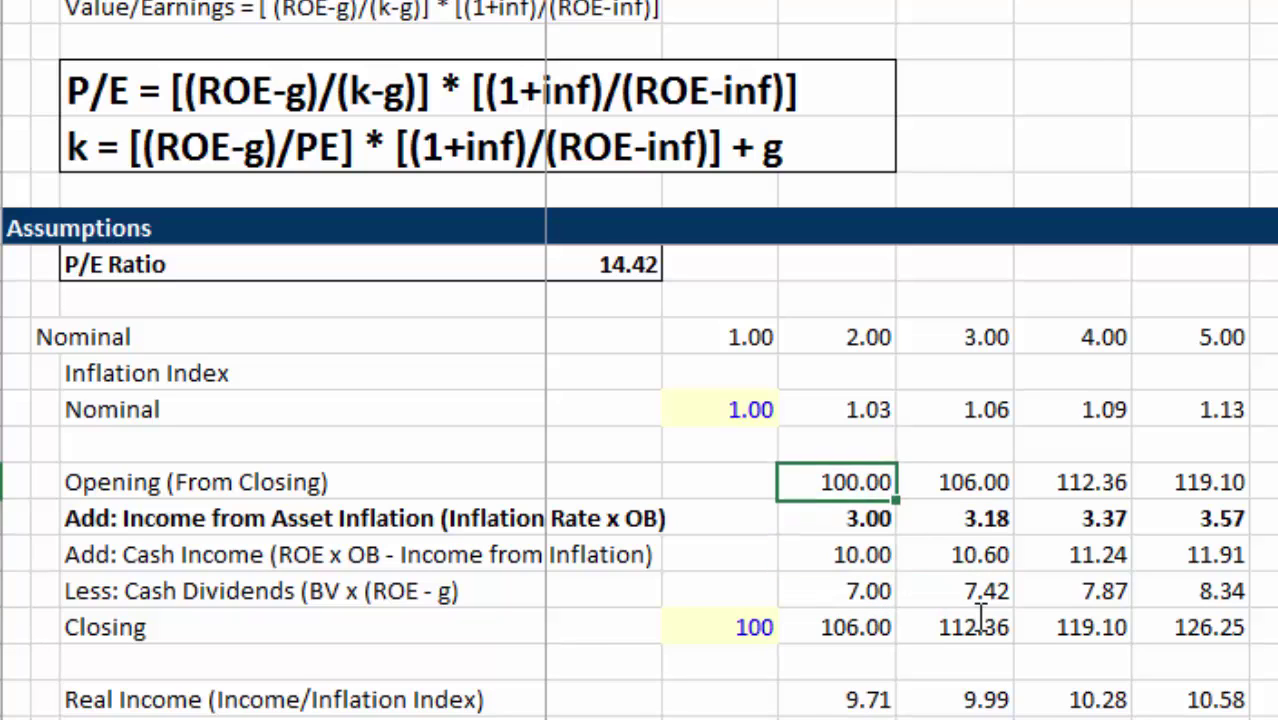
key("Down")
key("shift+Down")
key("Down")
key("Up")
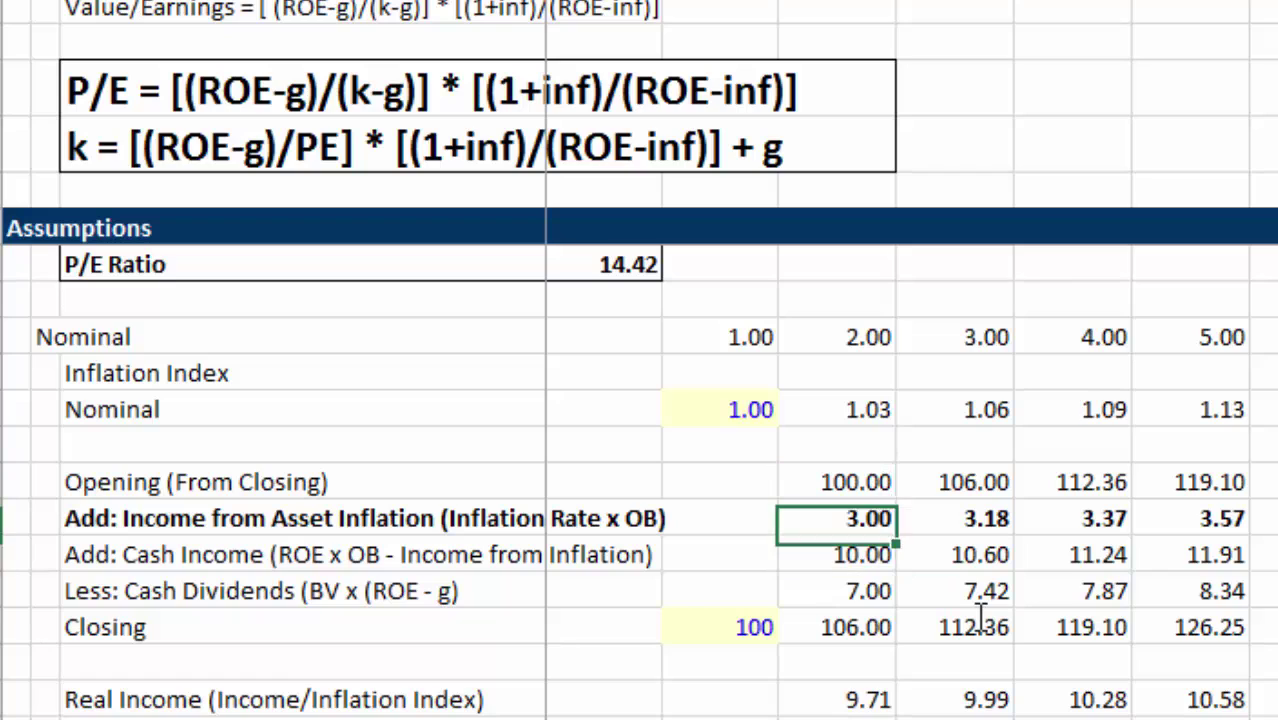
Re-enter =F49*Inflation as the first-year Income from Asset Inflation formula.
type("=")
key("Up")
type("*Inflation")
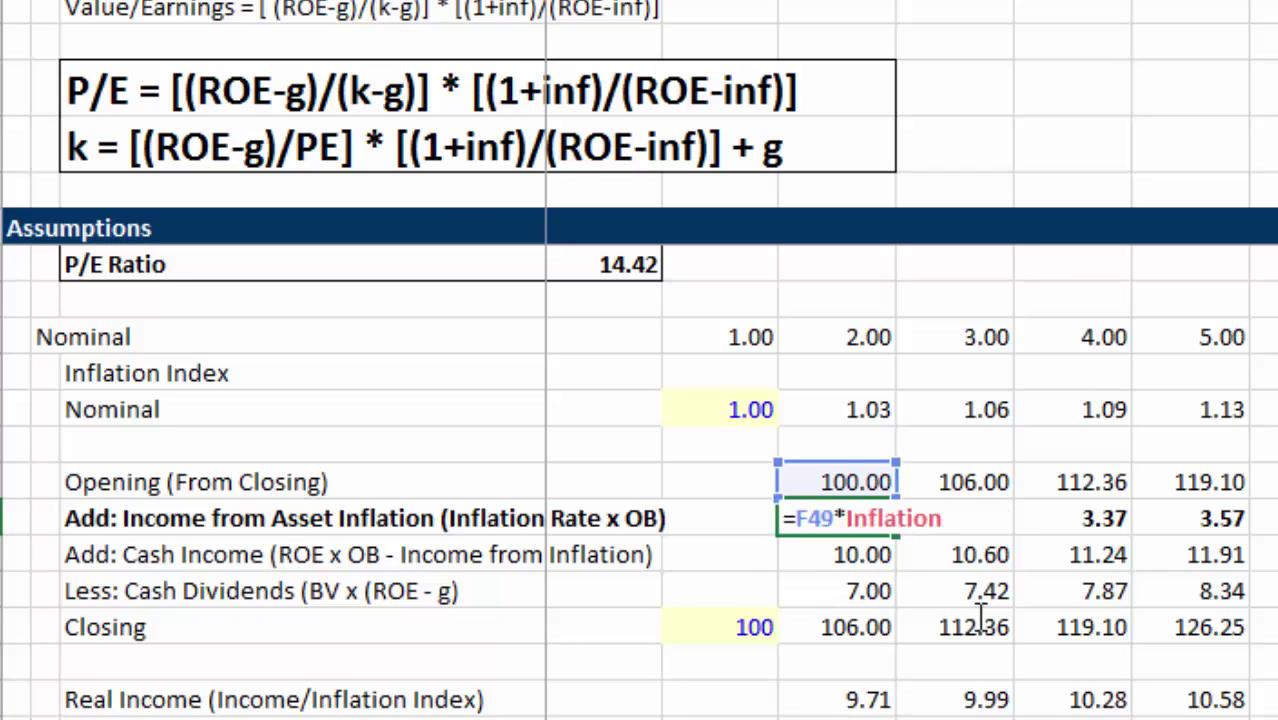
key("Return")
Enter the first-year Cash Income formula as opening balance times ROE less inflation income, =F49*ROE-F50.
type("=")
key("Up")
key("Up")
type("*ROE-")
key("Up")
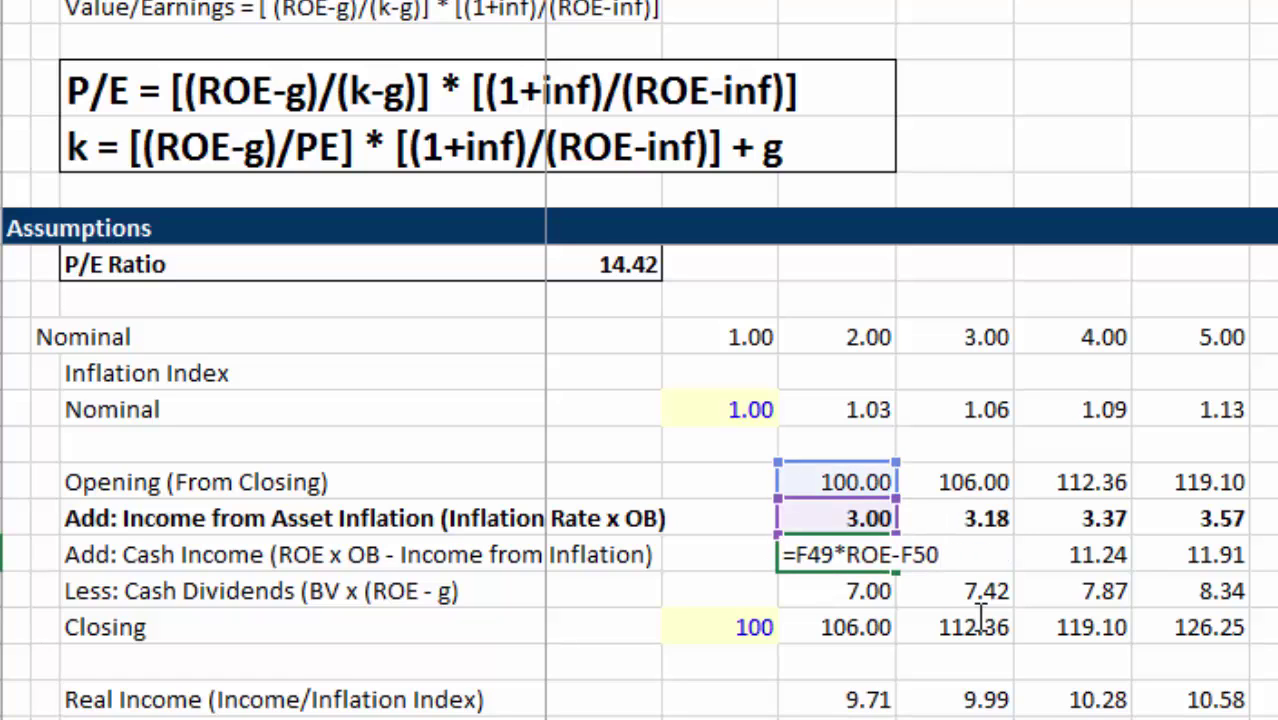
key("Return")
Look over the first-year nominal figures from the closing balance down to the separate Real Income line.
key("Down")
key("Down")
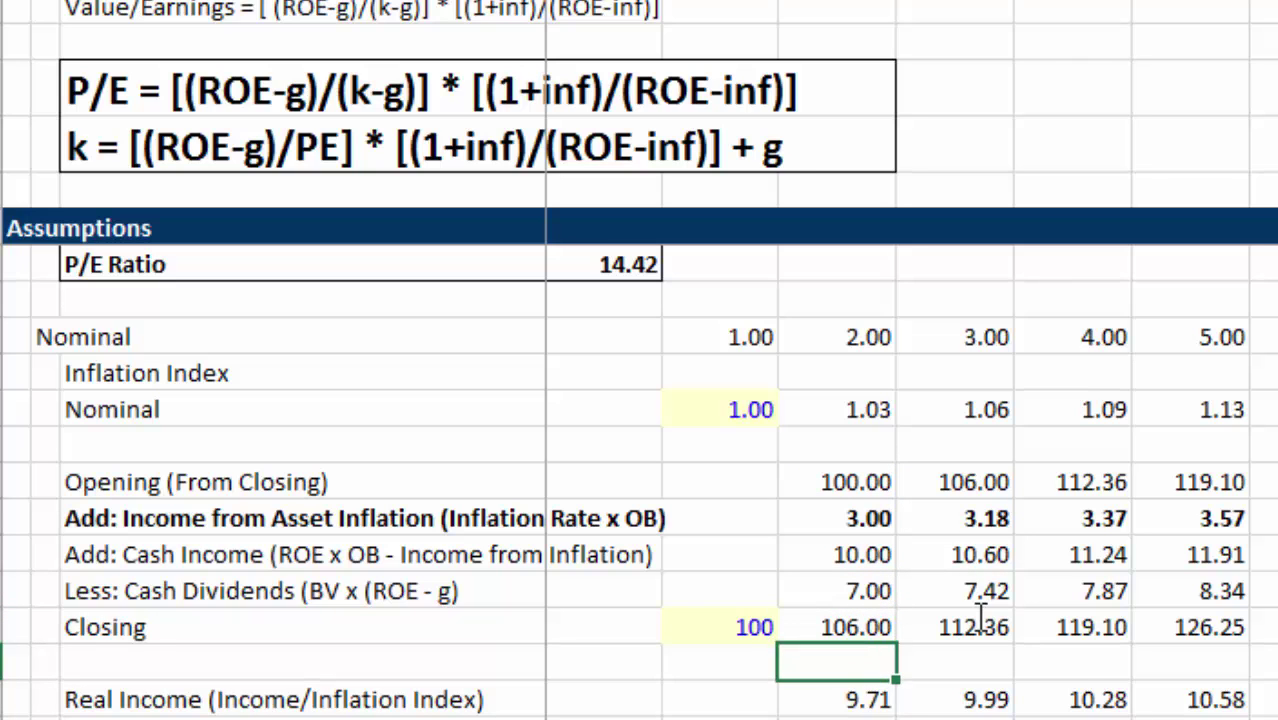
key("Down")
key("Down")
key("Down")
key("Down")
key("Down")
key("Down")
key("Down")
key("Down")
key("Up")
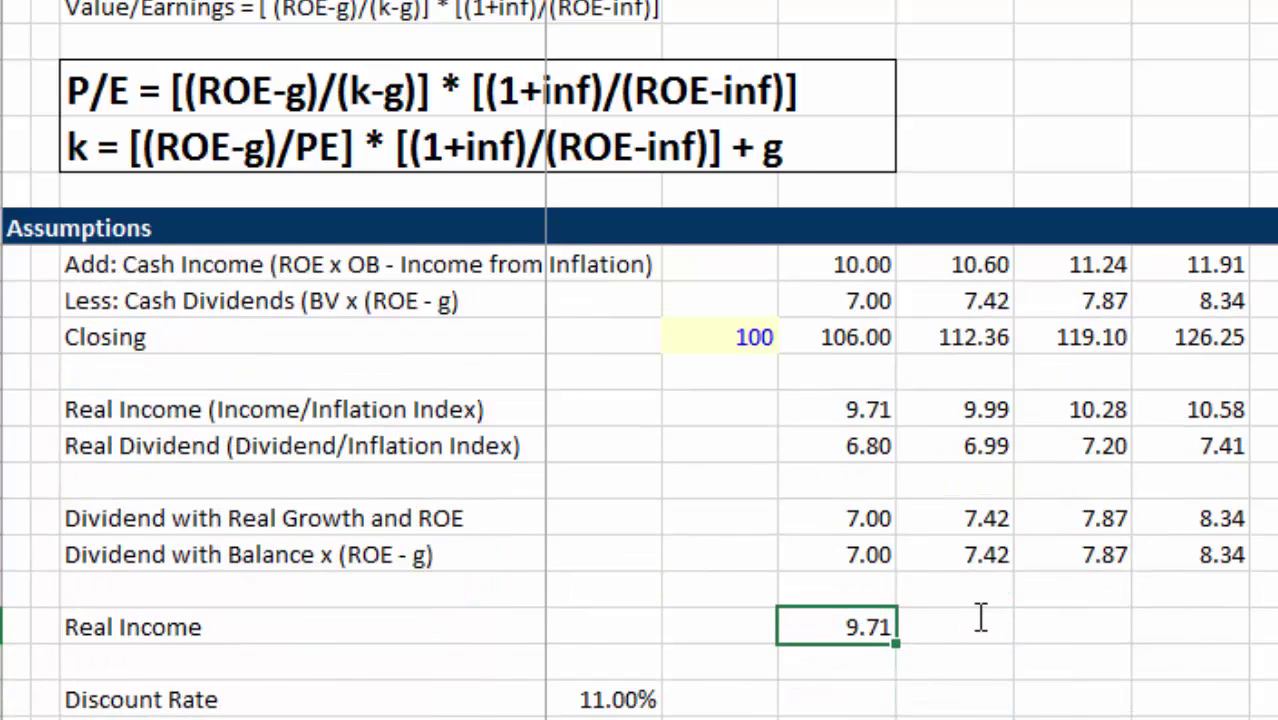
Inspect the first-year Real Income (Income/Inflation Index) and Real Dividend (Dividend/Inflation Index) formulas.
key("Up")
key("Up")
key("Up")
key("Up")
key("Up")
key("Up")
key("F2")
key("Escape")
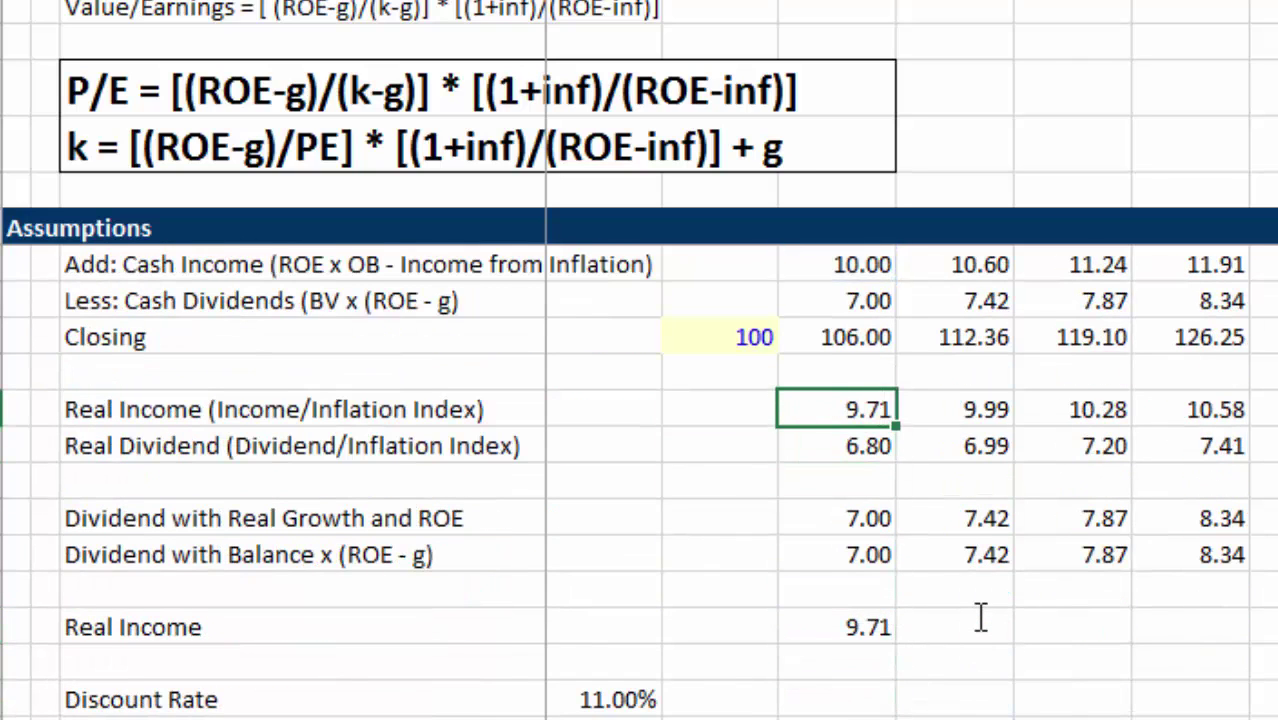
key("Down")
key("F2")
key("Escape")
key("Up")
key("F2")
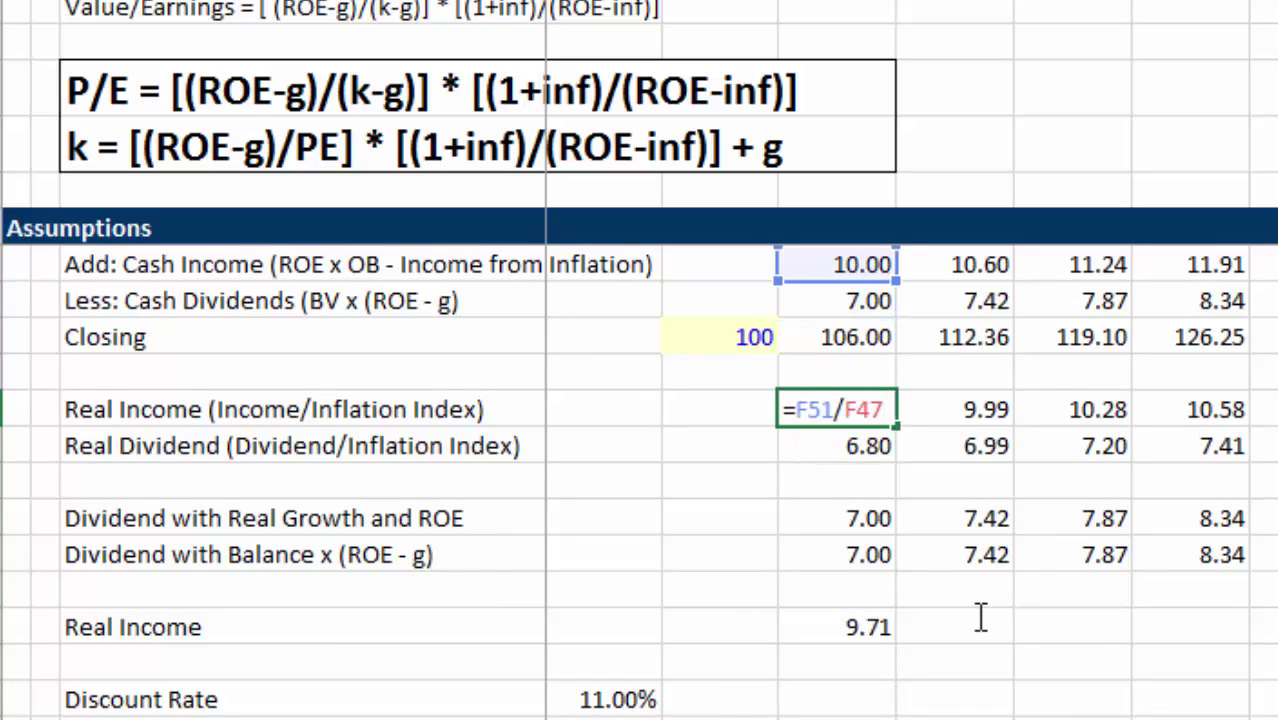
key("Escape")
Look over the first-year nominal schedule, from the balance and income rows down to the two dividend checks.
key("Up")
key("Up")
key("Up")
key("Up")
key("Up")
key("Up")
key("Up")
key("Up")
key("Up")
key("Up")
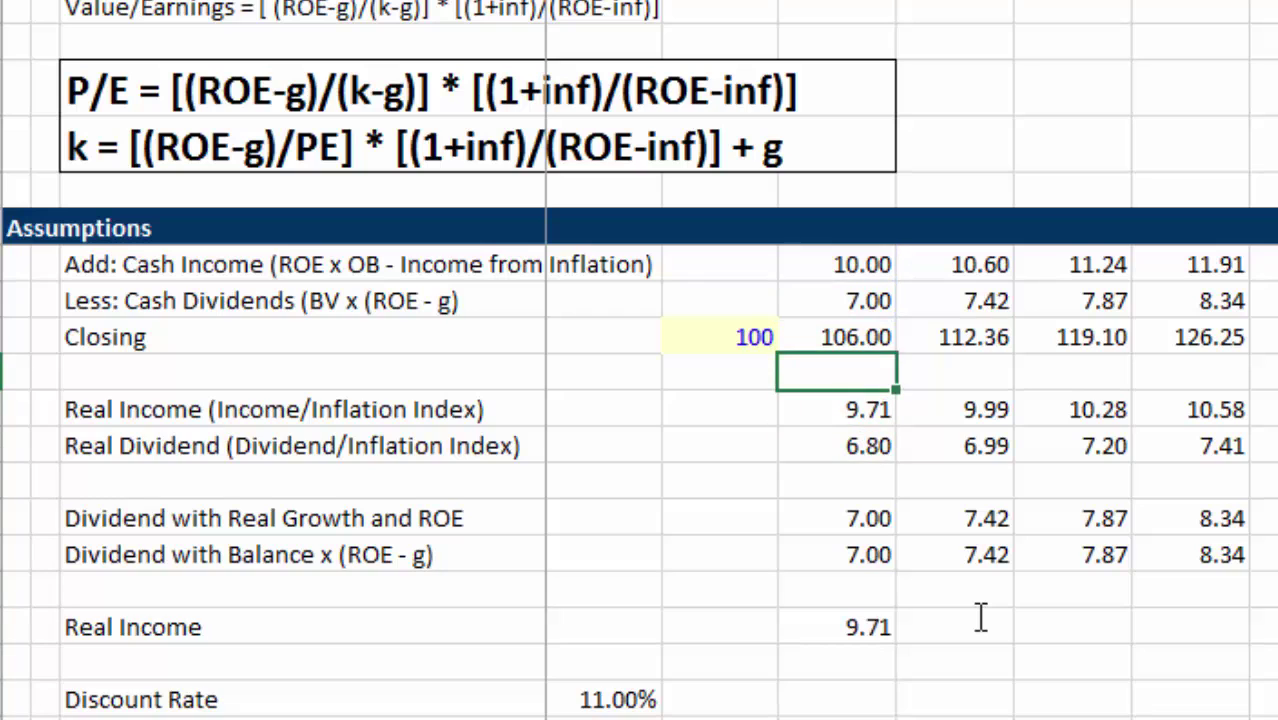
key("Down")
key("Down")
key("Down")
key("Down")
key("Down")
key("Down")
key("Down")
key("Down")
key("Down")
key("Down")
key("Down")
key("Down")
key("Down")
key("Down")
key("Down")
key("Down")
key("Down")
key("Down")
key("Down")
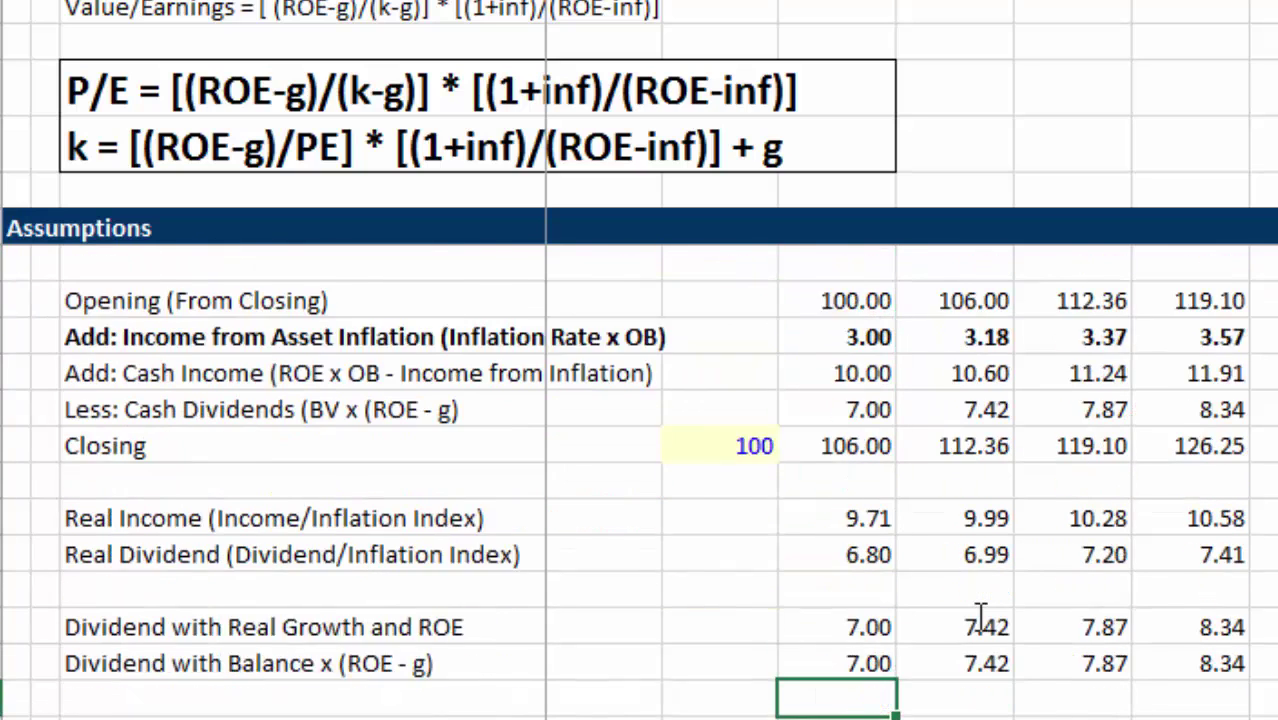
Inspect the NPV formula that discounts the nominal cash dividends at k.
key("Up")
key("Up")
key("Down")
key("Down")
key("Down")
key("Down")
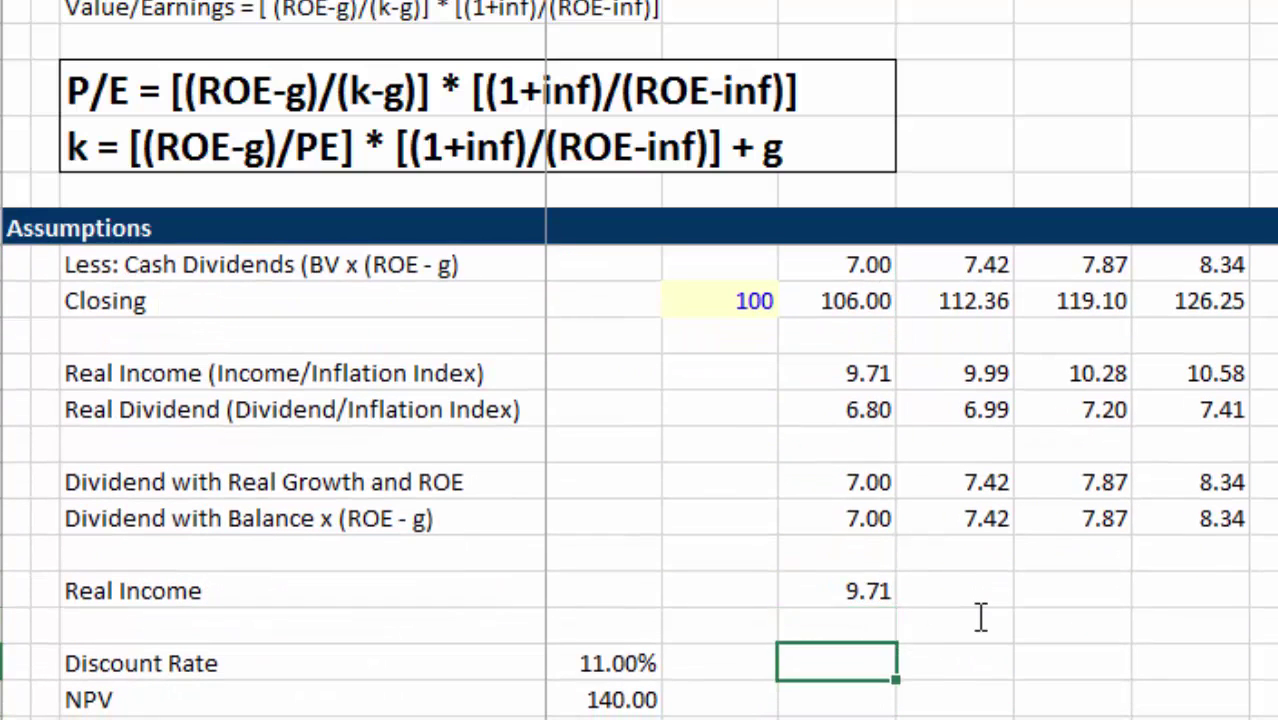
key("Up")
key("Left")
key("Left")
key("Up")
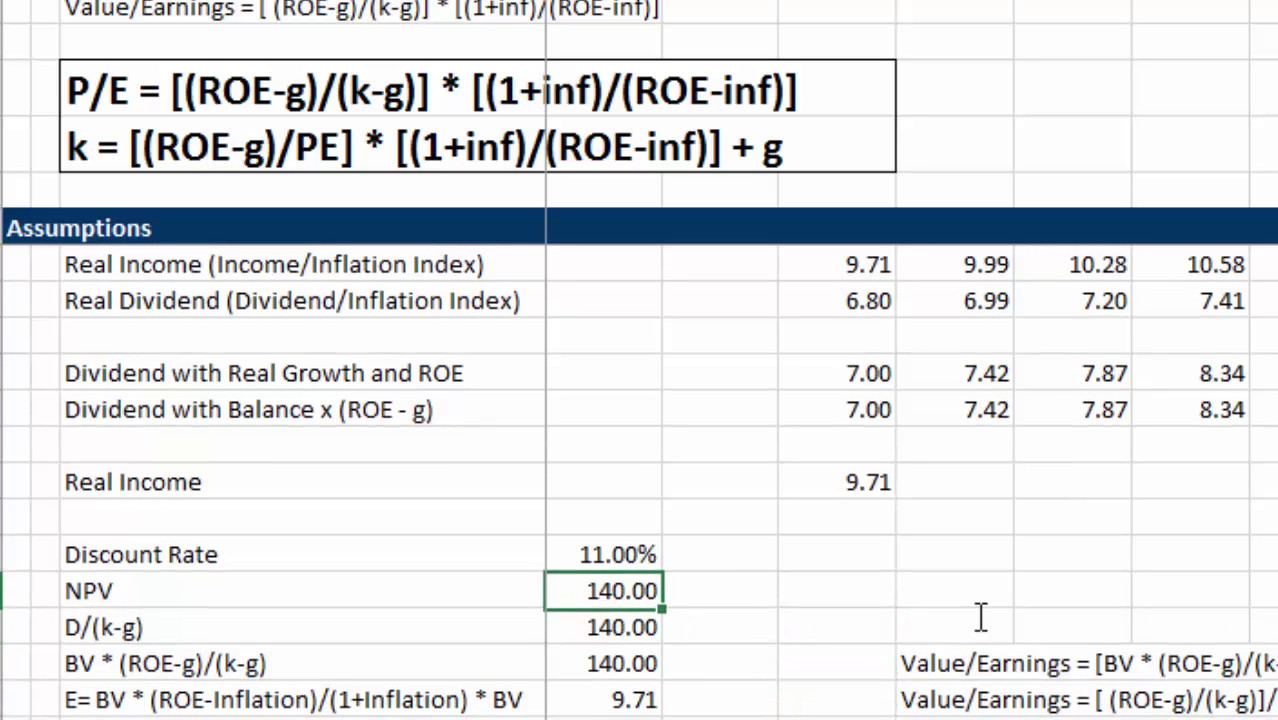
key("Up")
key("Down")
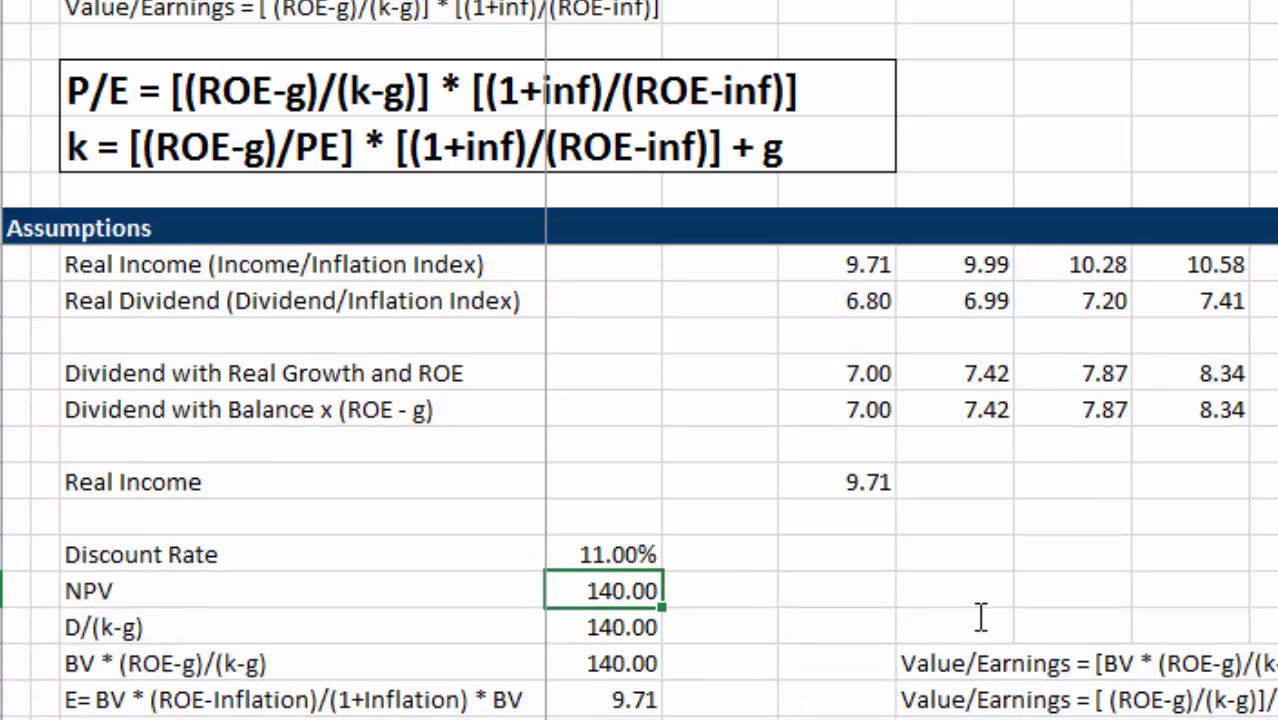
key("F2")
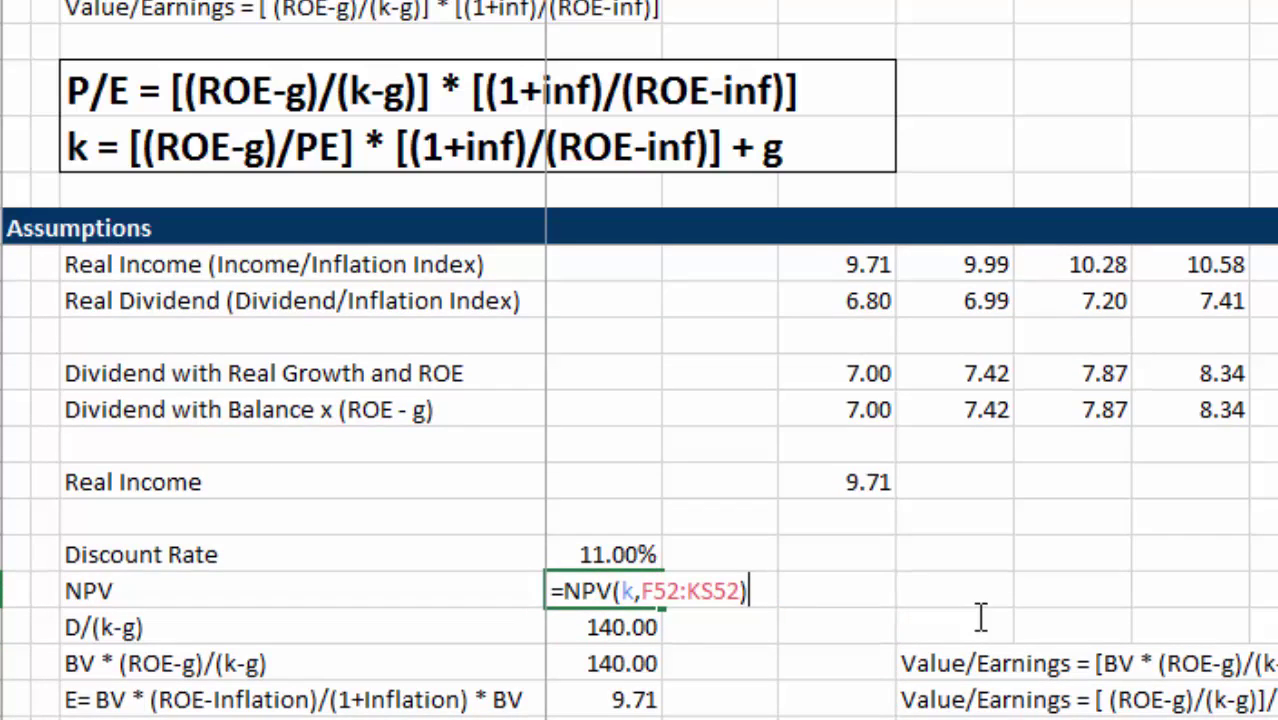
key("Escape")
Inspect the D/(k-g) and BV * (ROE-g)/(k-g) valuation formulas below the NPV.
key("Up")
key("Down")
key("Down")
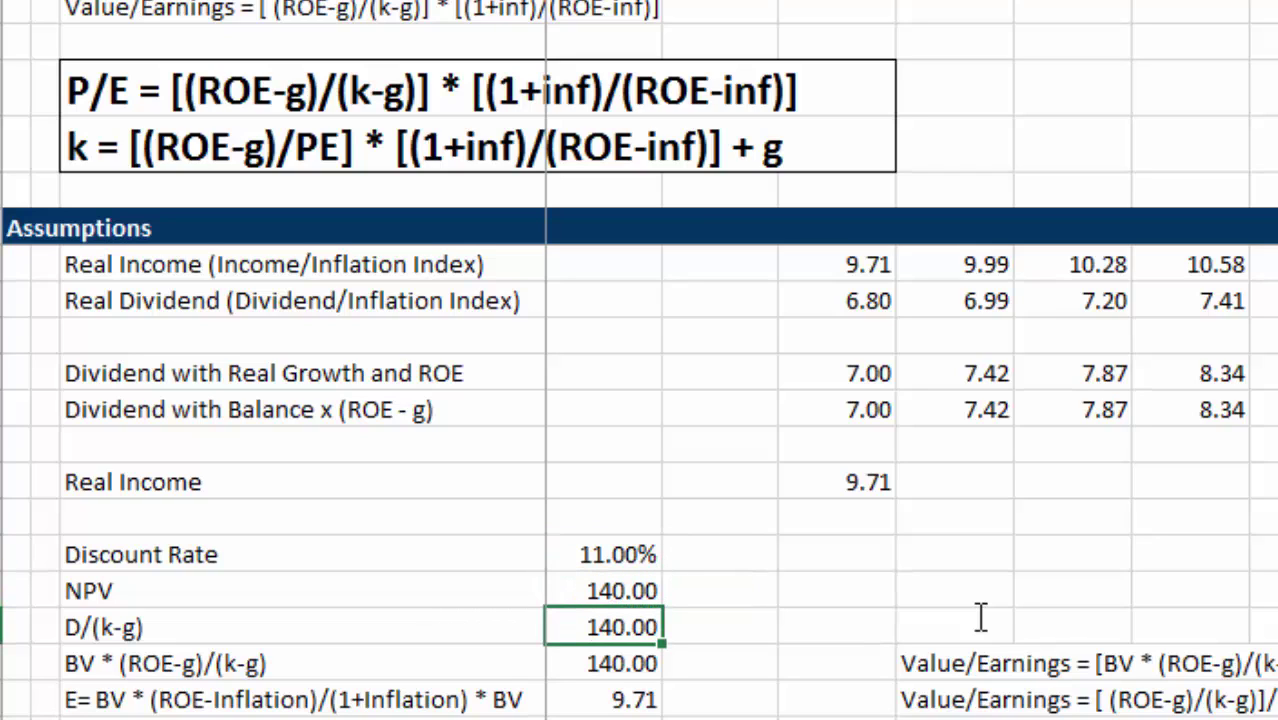
key("F2")
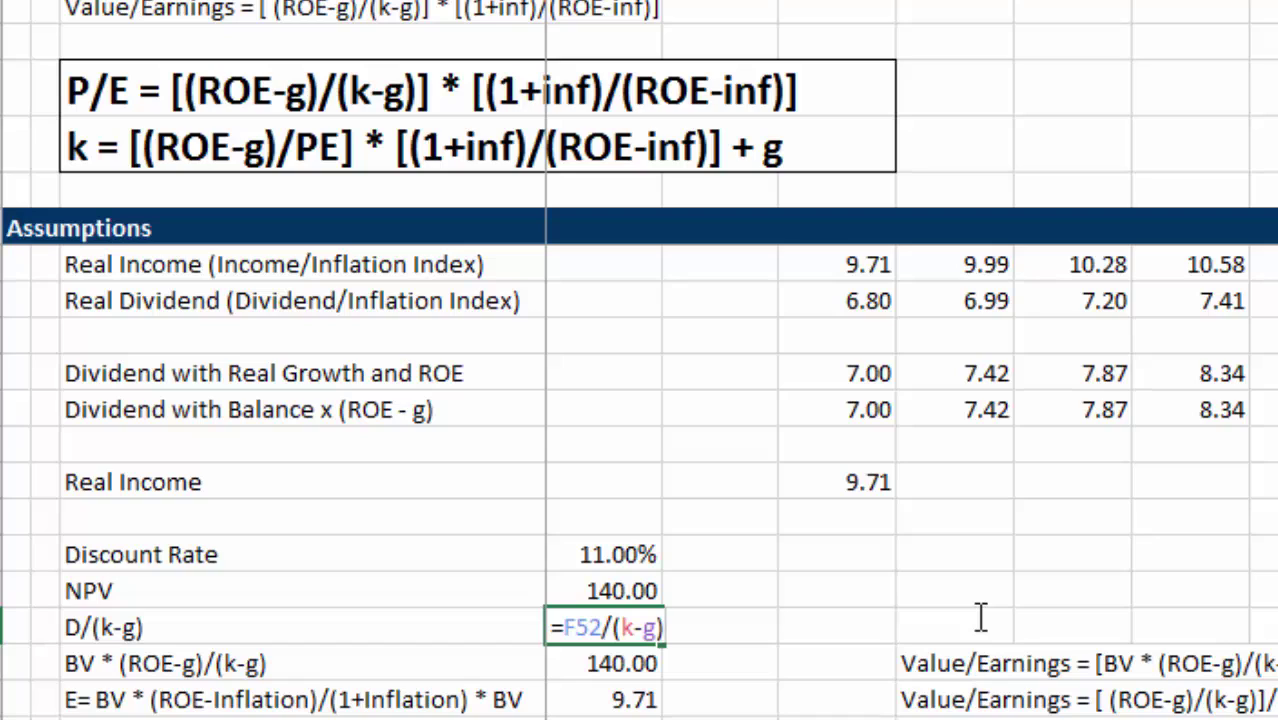
key("Escape")
key("Down")
key("F2")
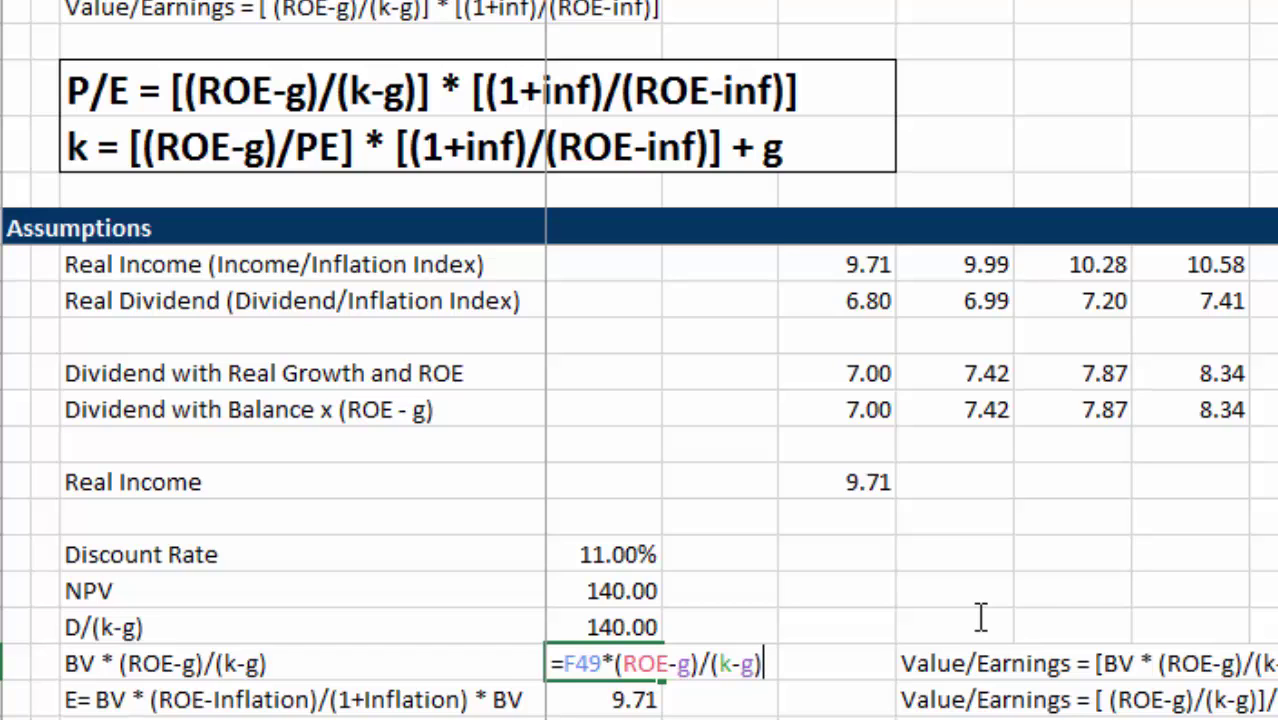
key("Return")
key("Return")
key("Return")
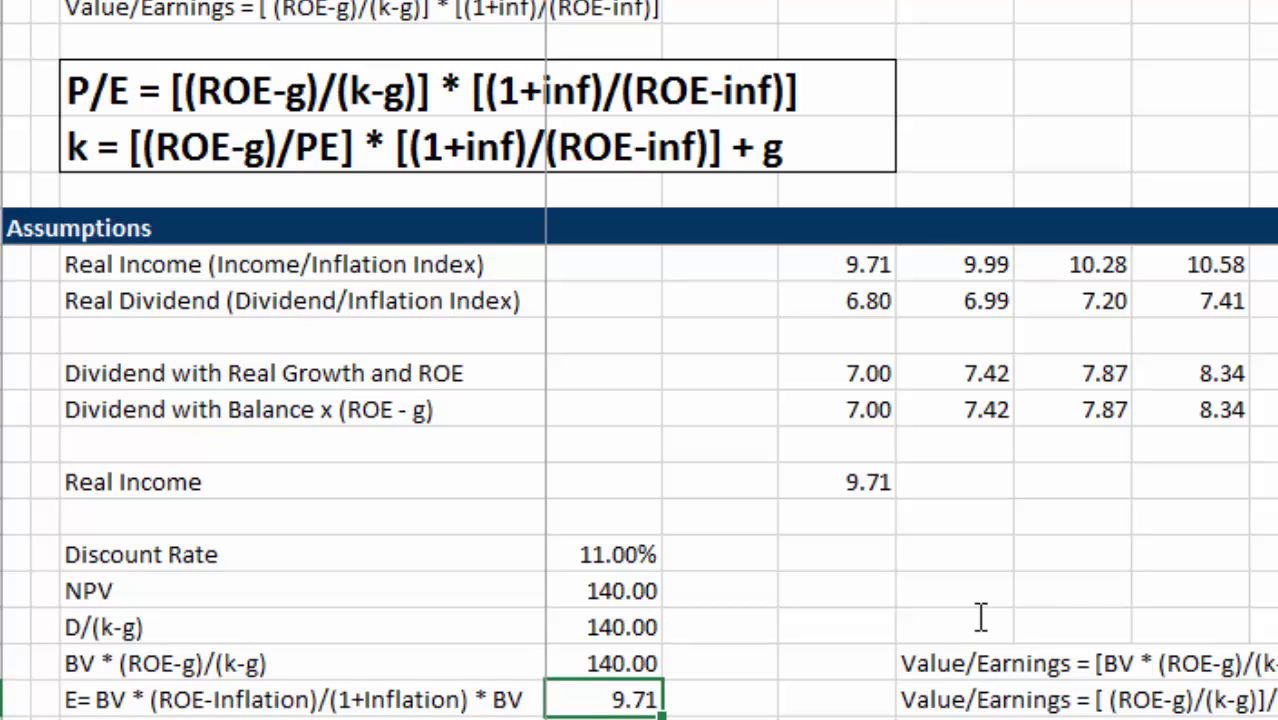
Inspect the earnings formula that multiplies book value by (ROE-Inflation)/(1+Inflation).
key("Up")
key("Up")
key("F2")
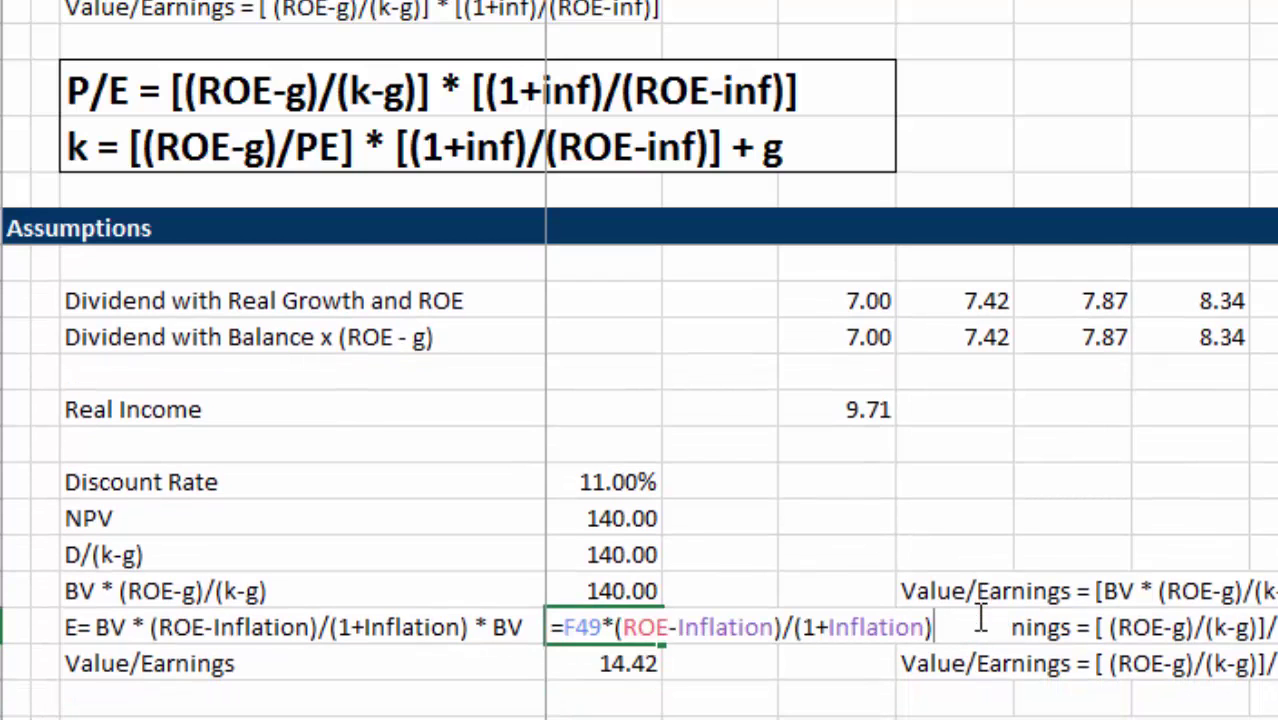
key("Escape")
Look back at the first-year Net Income Real (OB x ROE) figure in the real model.
key("Up")
key("Up")
key("Up")
key("Up")
key("Up")
key("Up")
key("Up")
key("Up")
key("Up")
key("Up")
key("Up")
key("Up")
key("Up")
key("Up")
key("Up")
key("Up")
key("Up")
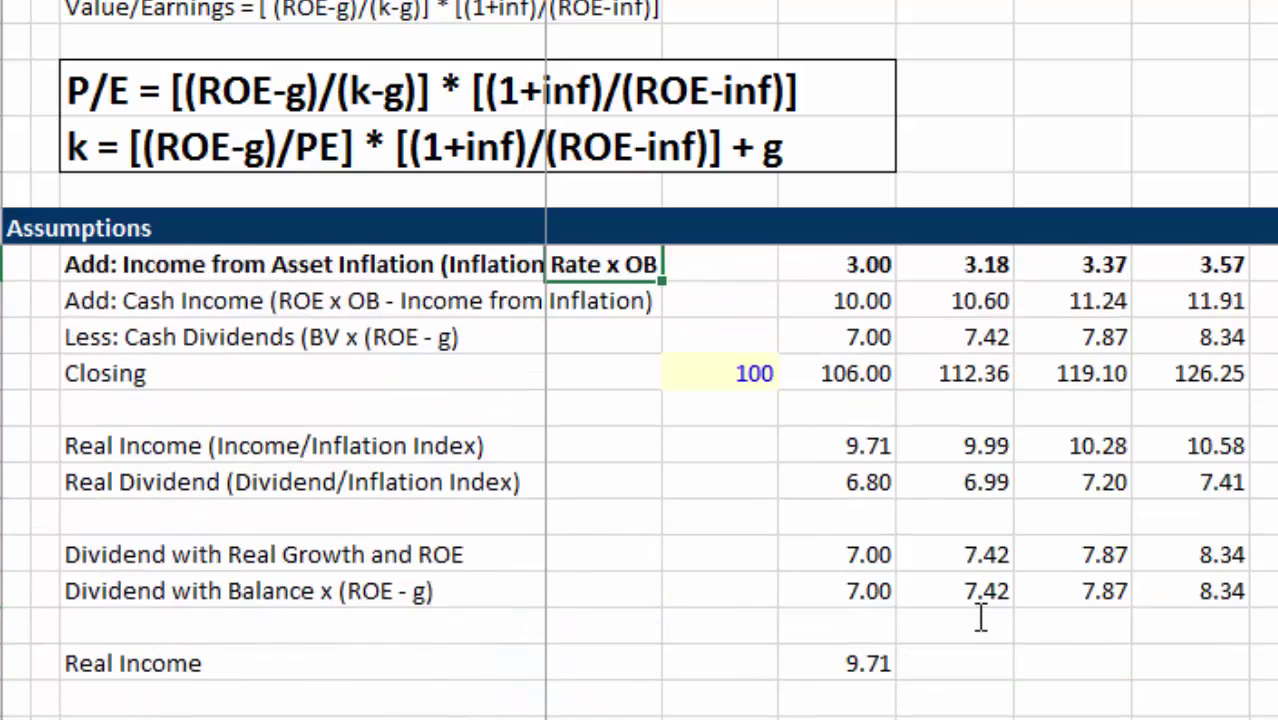
key("Up")
key("Up")
key("Up")
key("Up")
key("Up")
key("Up")
key("Up")
key("Up")
key("Up")
key("Up")
key("Up")
key("Up")
key("Up")
key("Up")
key("Up")
key("Up")
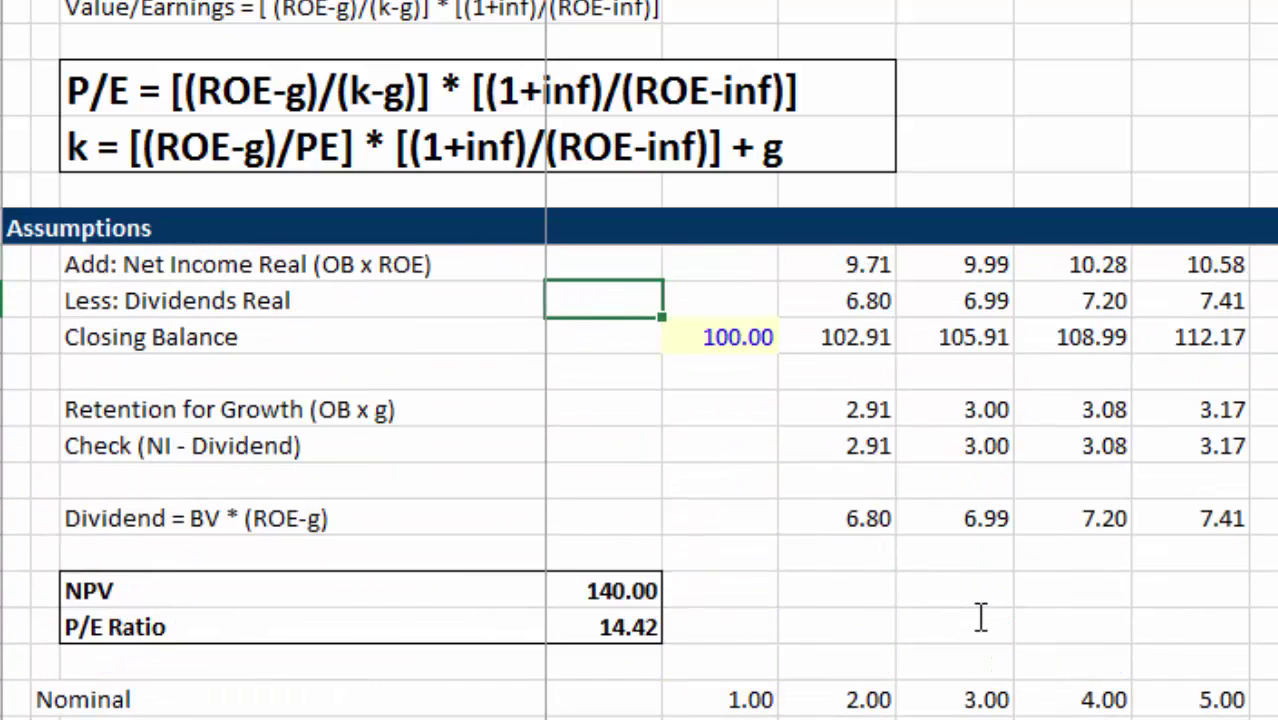
key("Up")
key("Down")
key("Right")
key("Right")
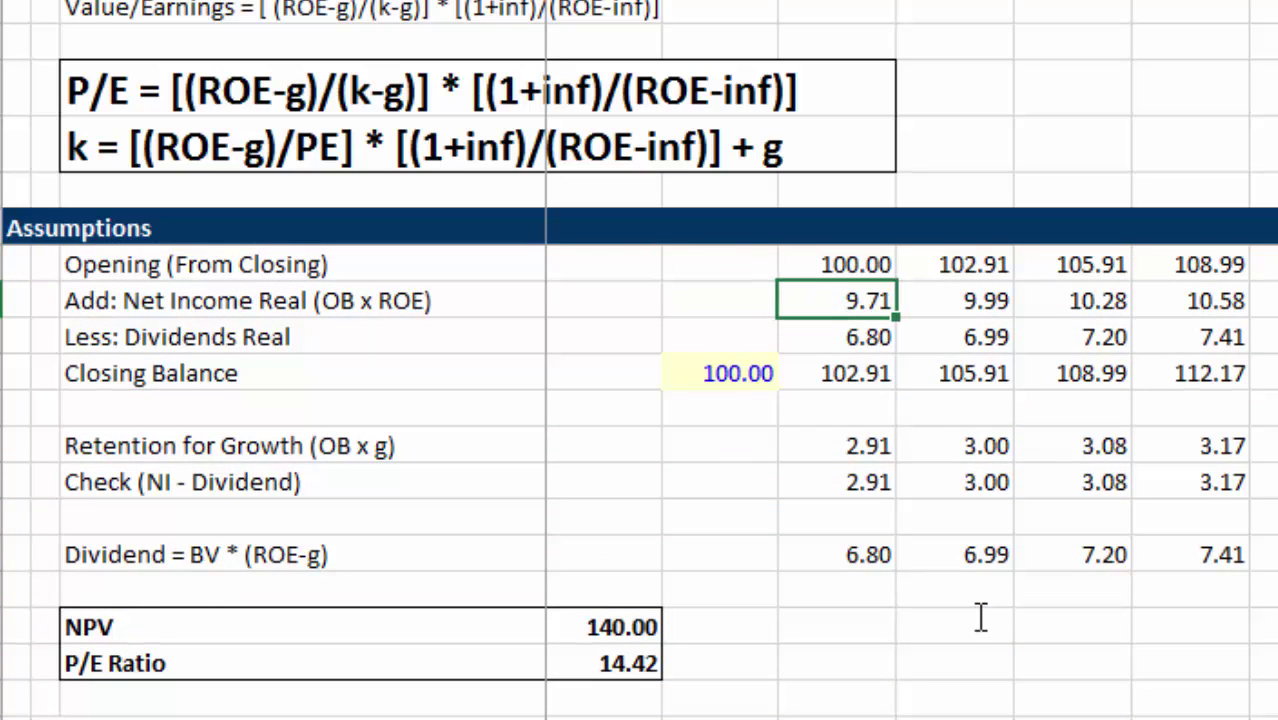
Compare the real model's income and dividends with the Real Income and Real Dividend rows of the nominal model.
key("Down")
key("Down")
key("Down")
key("Down")
key("Down")
key("Down")
key("Down")
key("Down")
key("Down")
key("Down")
key("Down")
key("Down")
key("Down")
key("Down")
key("Down")
key("Down")
key("Down")
key("Down")
key("Down")
key("Down")
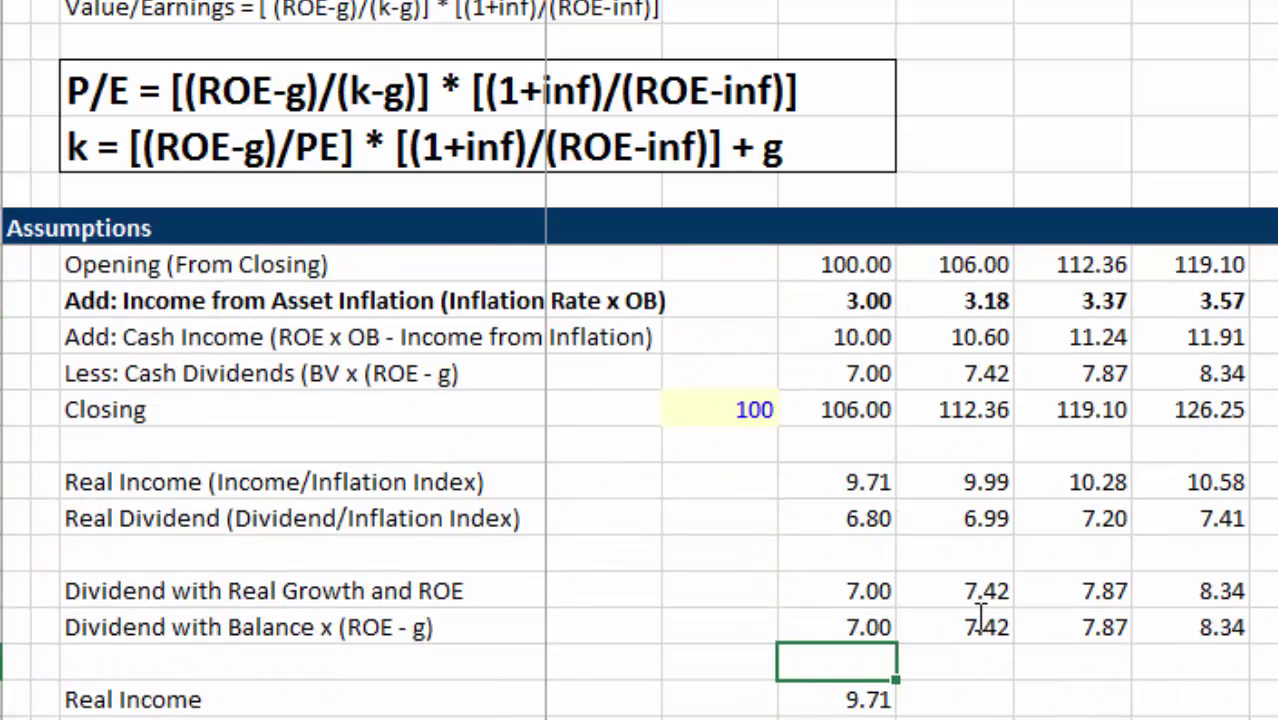
Examine the first-year Income from Asset Inflation and Cash Income together as the components of nominal income.
key("Up")
key("Up")
key("Up")
key("Up")
key("Up")
key("Up")
key("Up")
key("Up")
key("Up")
key("Up")
key("Up")
key("Up")
key("Down")
key("Down")
key("Down")
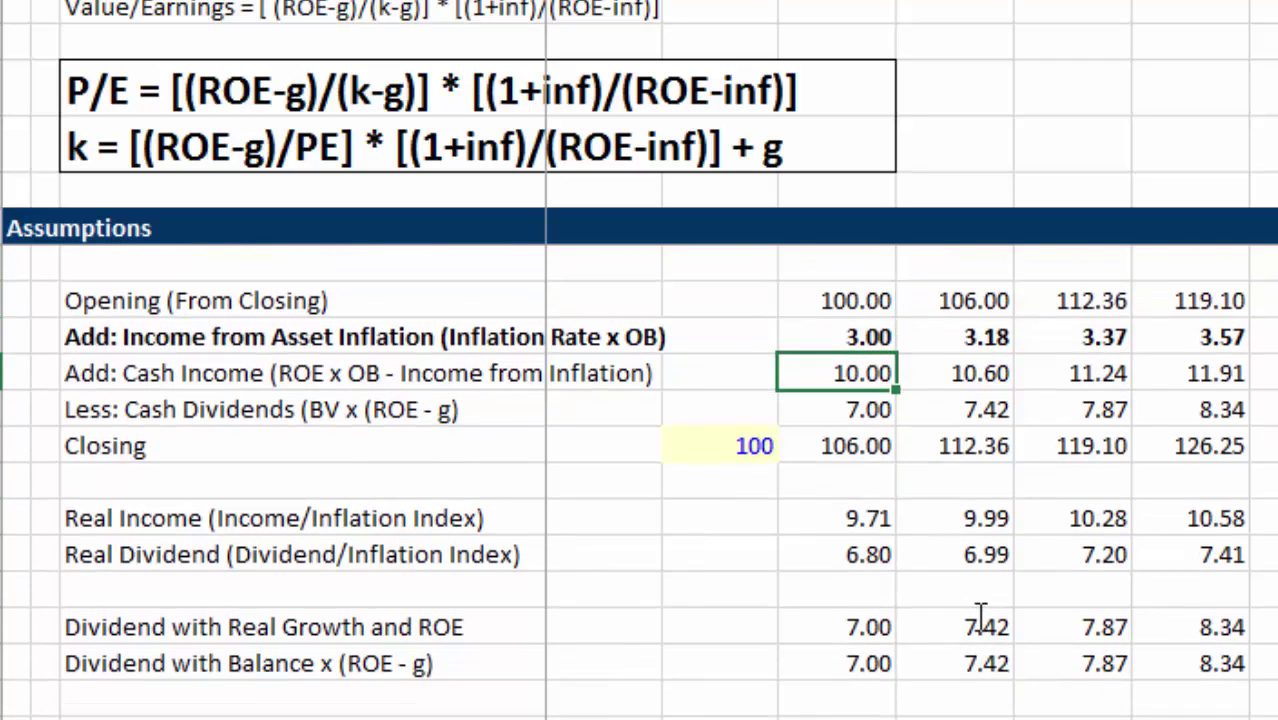
key("Up")
key("shift+Down")
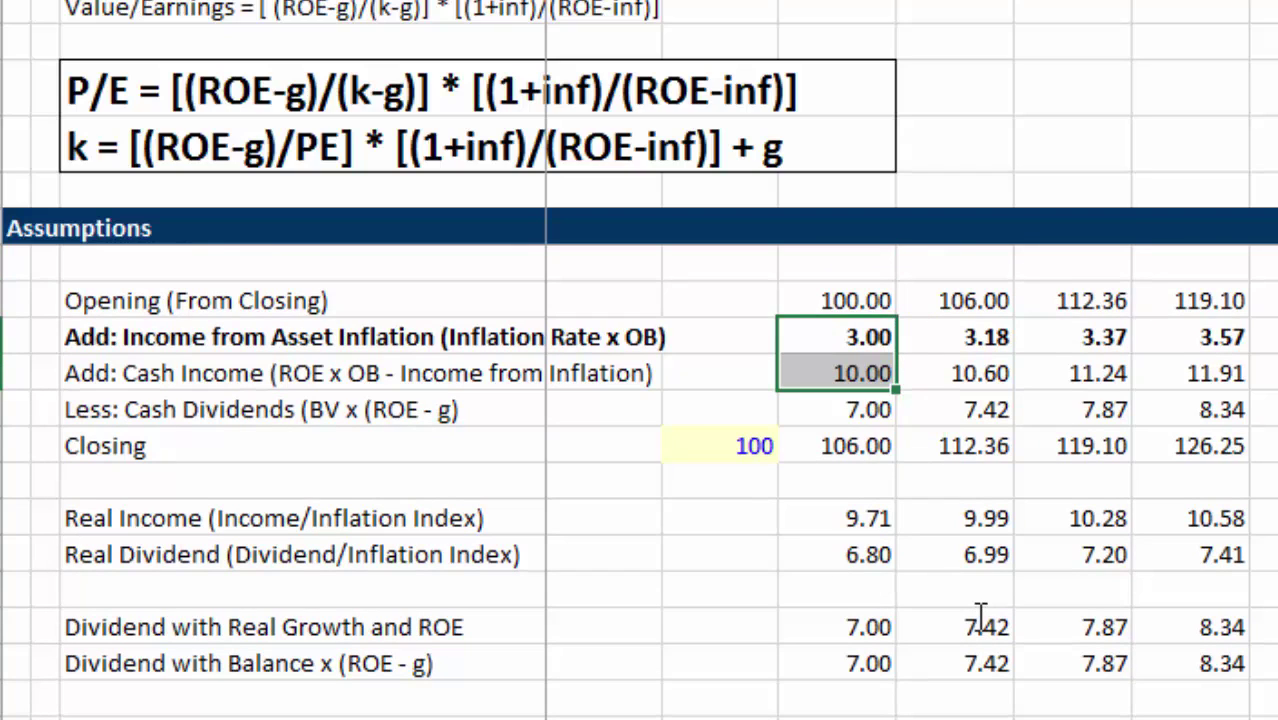
key("Down")
key("Up")
key("Down")
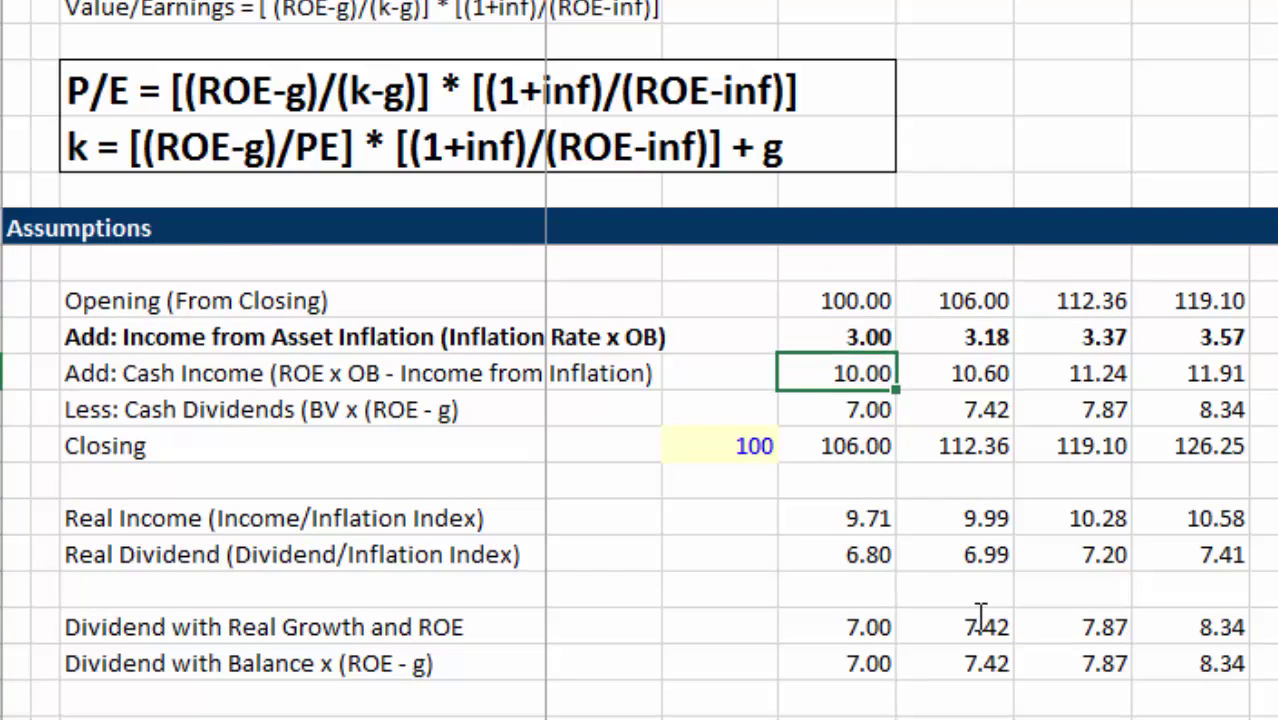
key("Up")
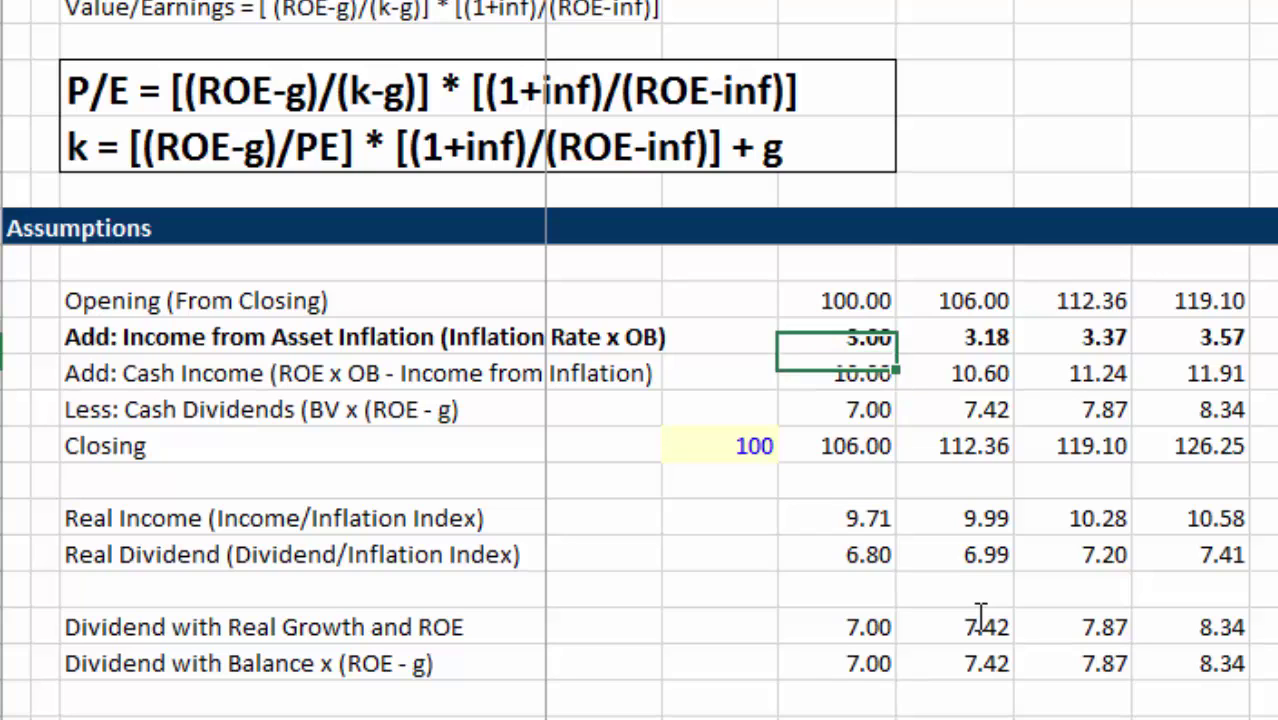
Review the nominal model down through Real Income and the valuation checks to the book-value-based earnings result.
key("Down")
key("Down")
key("Down")
key("Down")
key("Down")
key("Down")
key("Down")
key("Down")
key("Down")
key("Down")
key("Down")
key("Down")
key("Down")
key("Down")
key("Down")
key("Down")
key("Down")
key("Down")
key("Down")
key("Down")
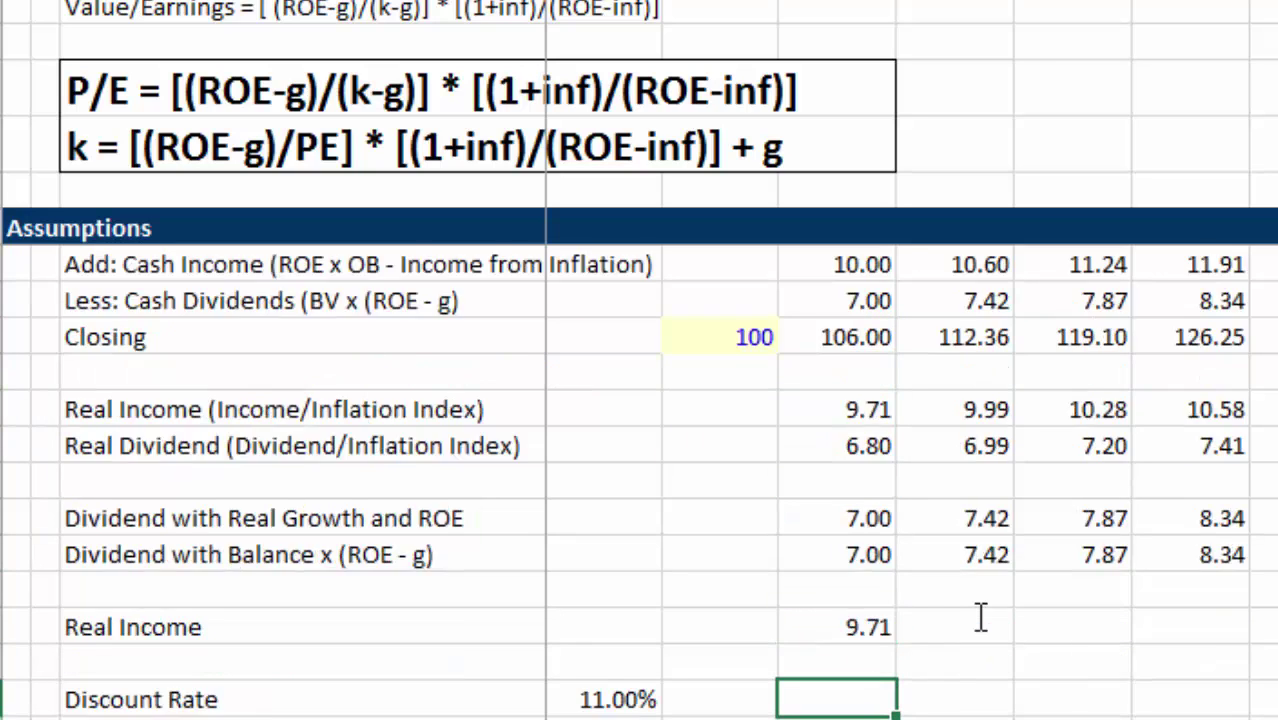
key("Up")
key("Up")
key("Up")
key("Left")
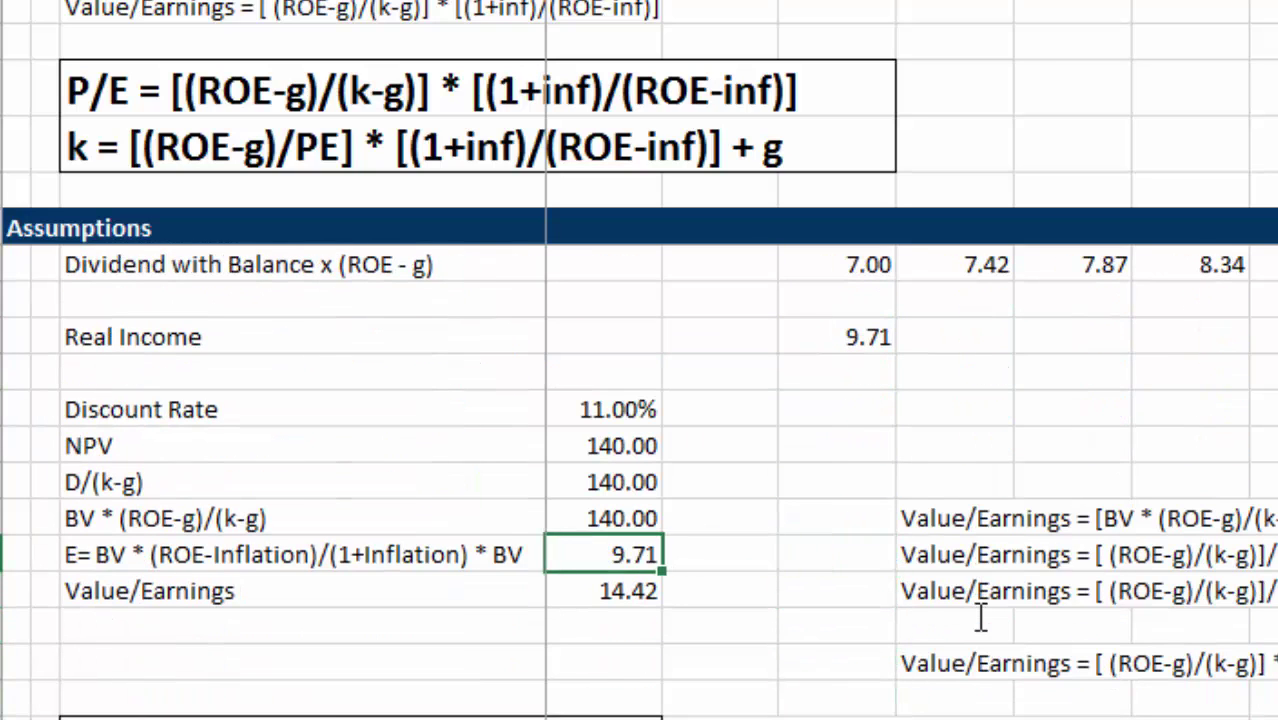
Inspect the formulas behind the nominal model's Value/Earnings ratio and its book-value-based earnings E.
key("Left")
key("Right")
key("Down")
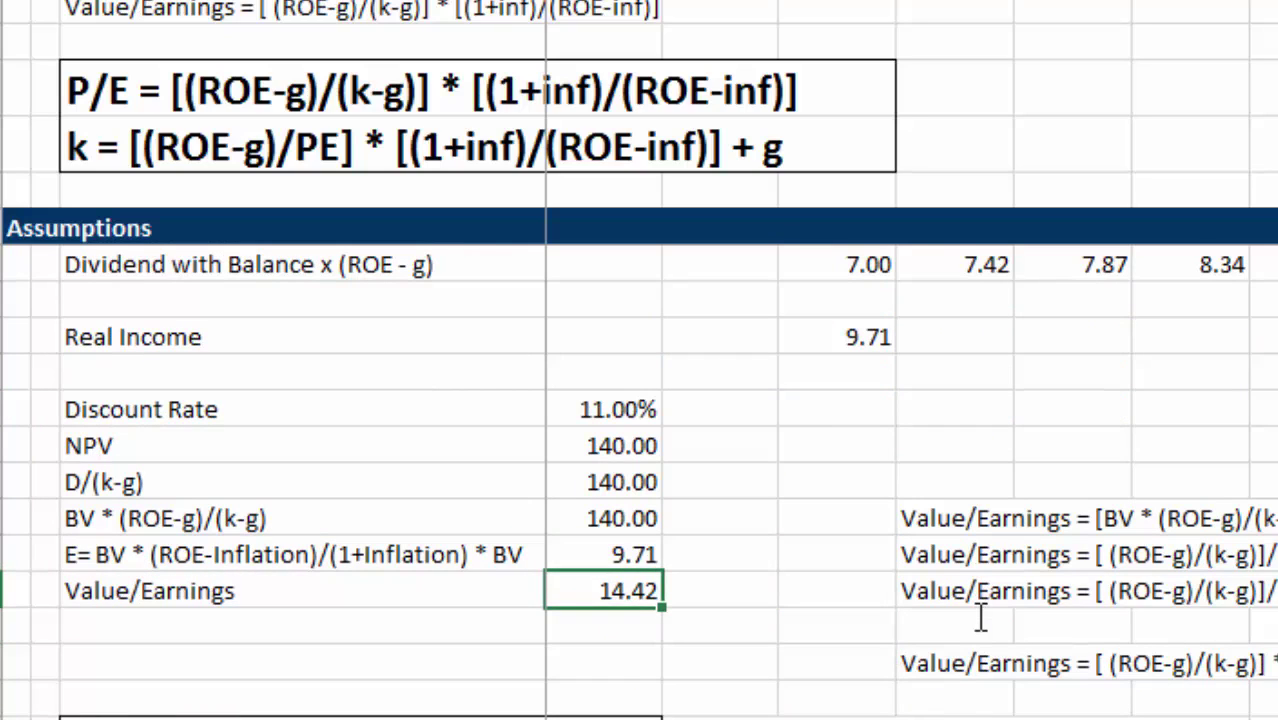
key("F2")
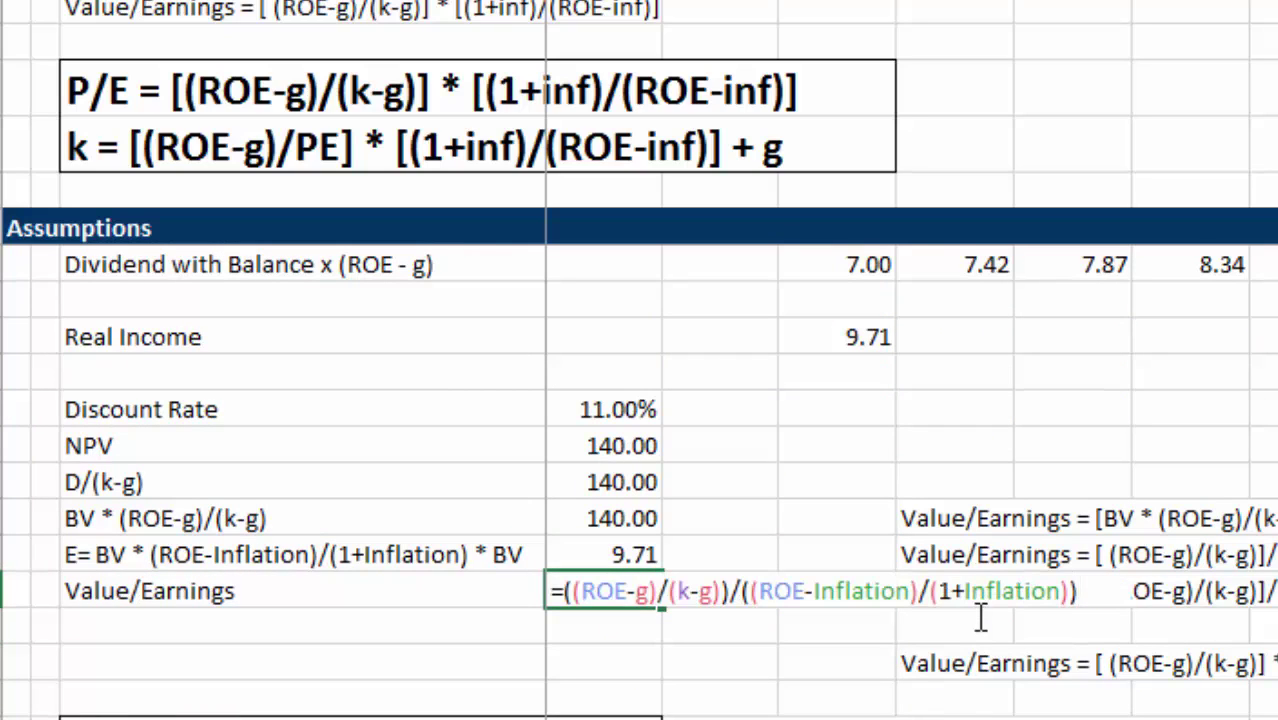
key("Escape")
key("Up")
key("F2")
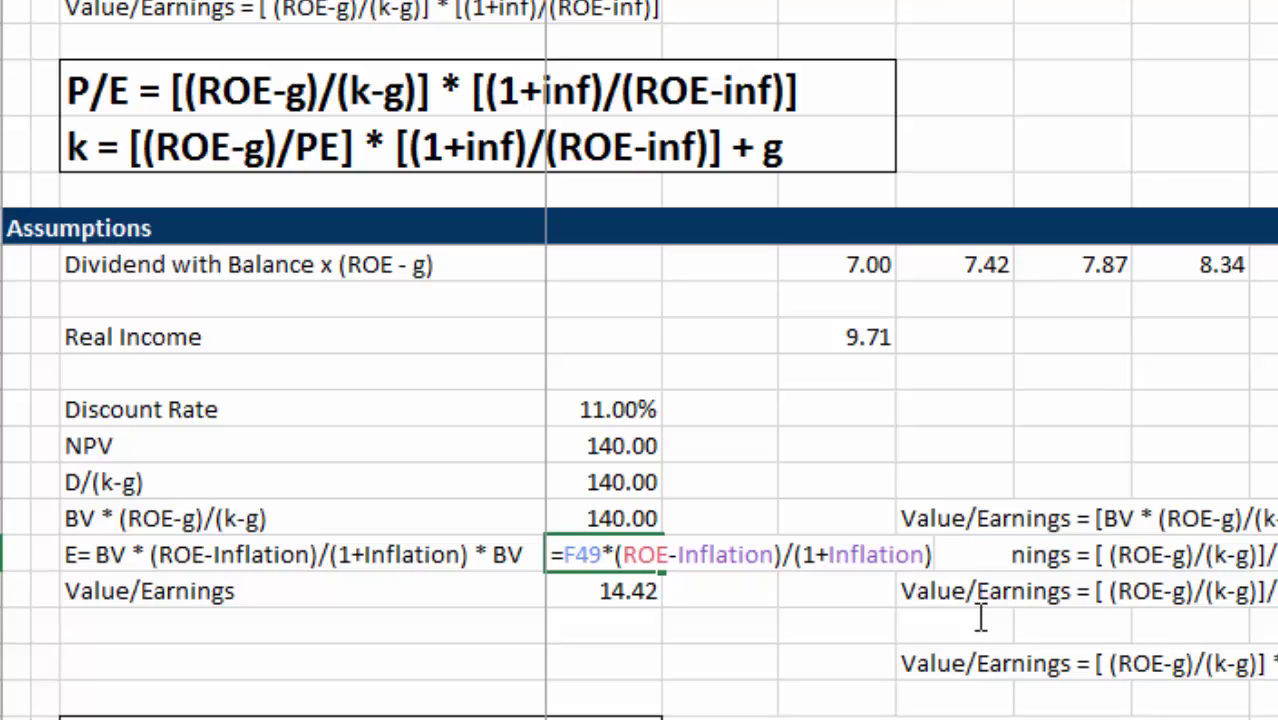
key("Escape")
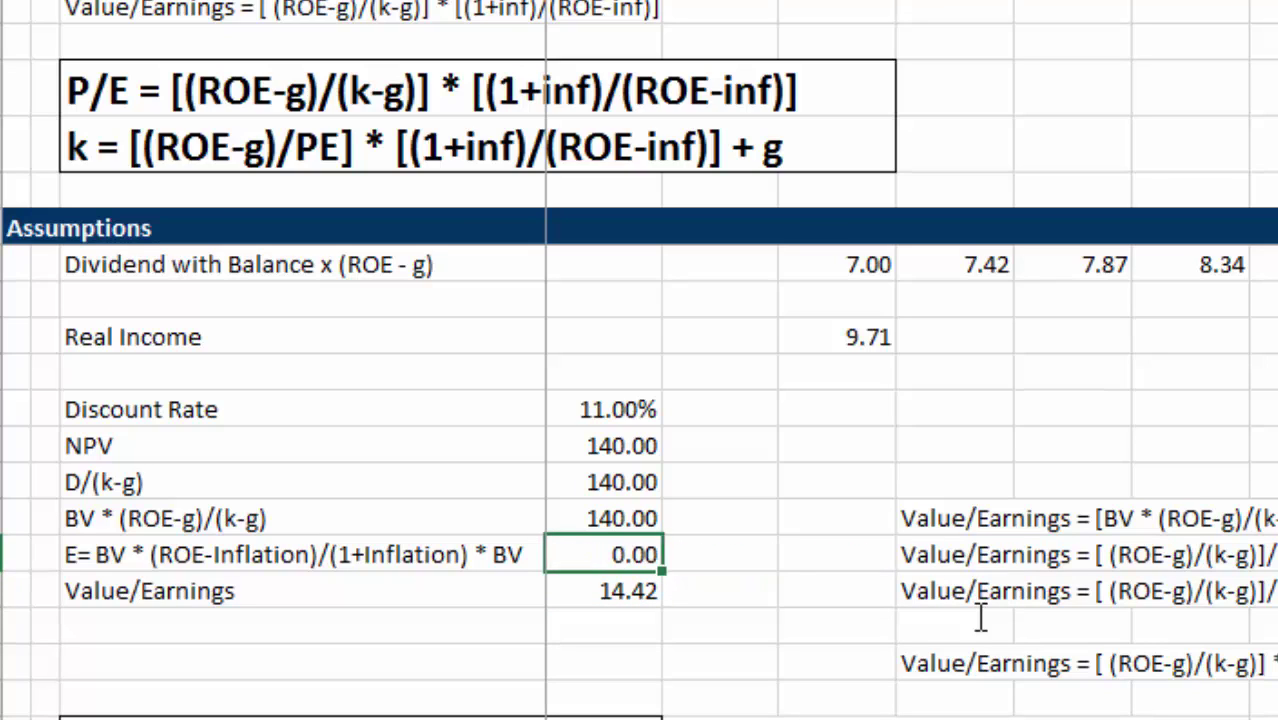
Compare the Value/Earnings formula with inflation, the computed P/E with inflation and the formula without inflation.
key("Down")
key("Down")
key("Down")
key("Down")
key("Down")
key("Down")
key("Down")
key("Down")
key("Down")
key("Down")
key("Up")
key("Up")
key("Up")
key("Up")
key("Up")
key("Up")
key("Up")
key("Up")
key("Up")
key("Up")
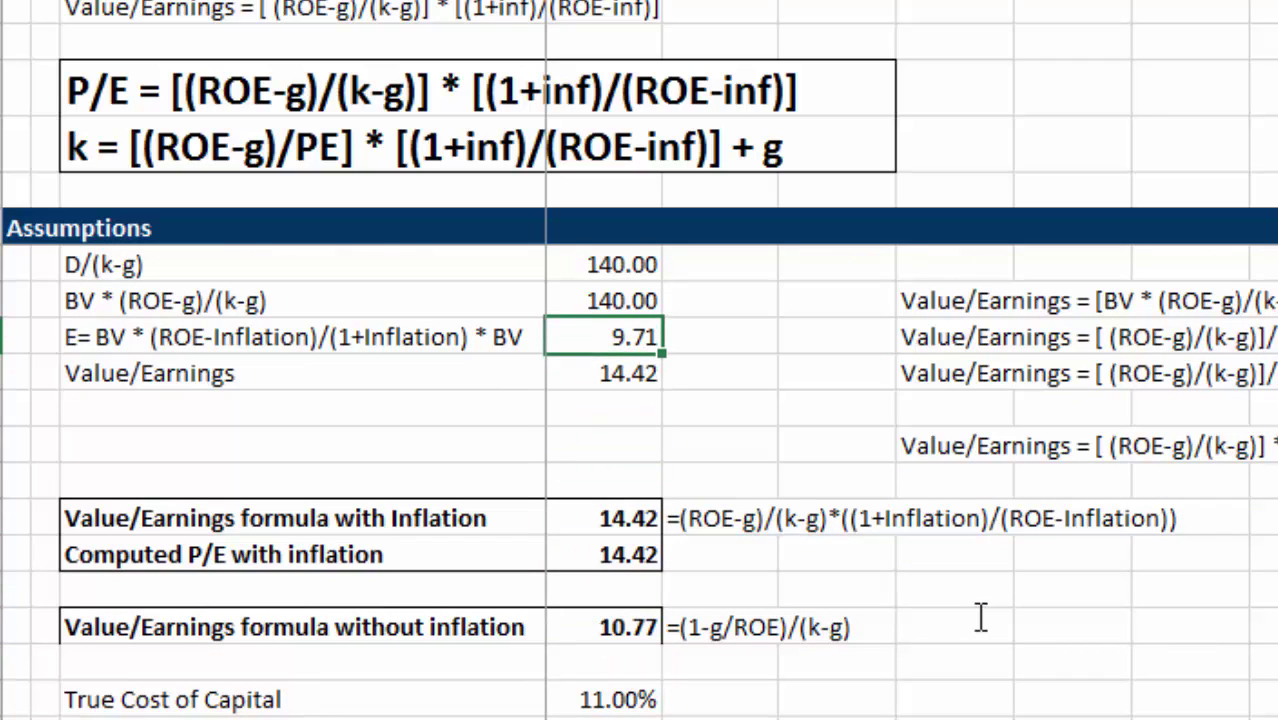
key("Down")
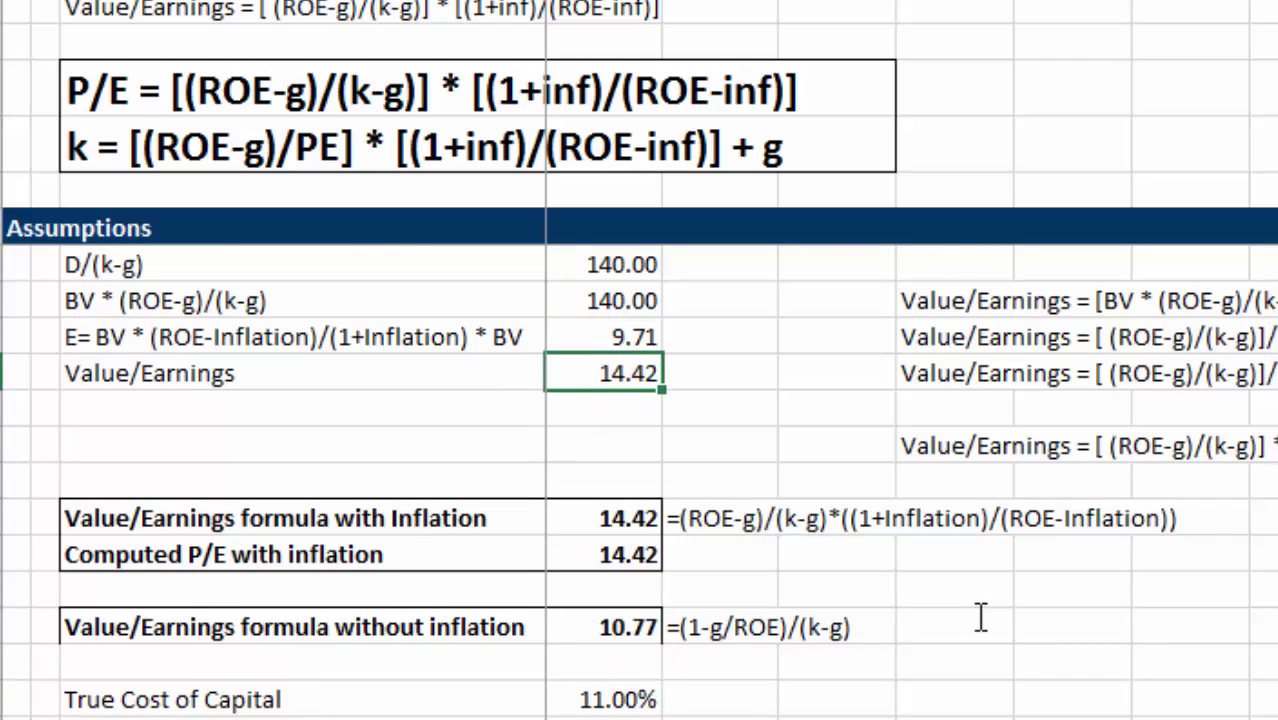
key("Down")
key("Down")
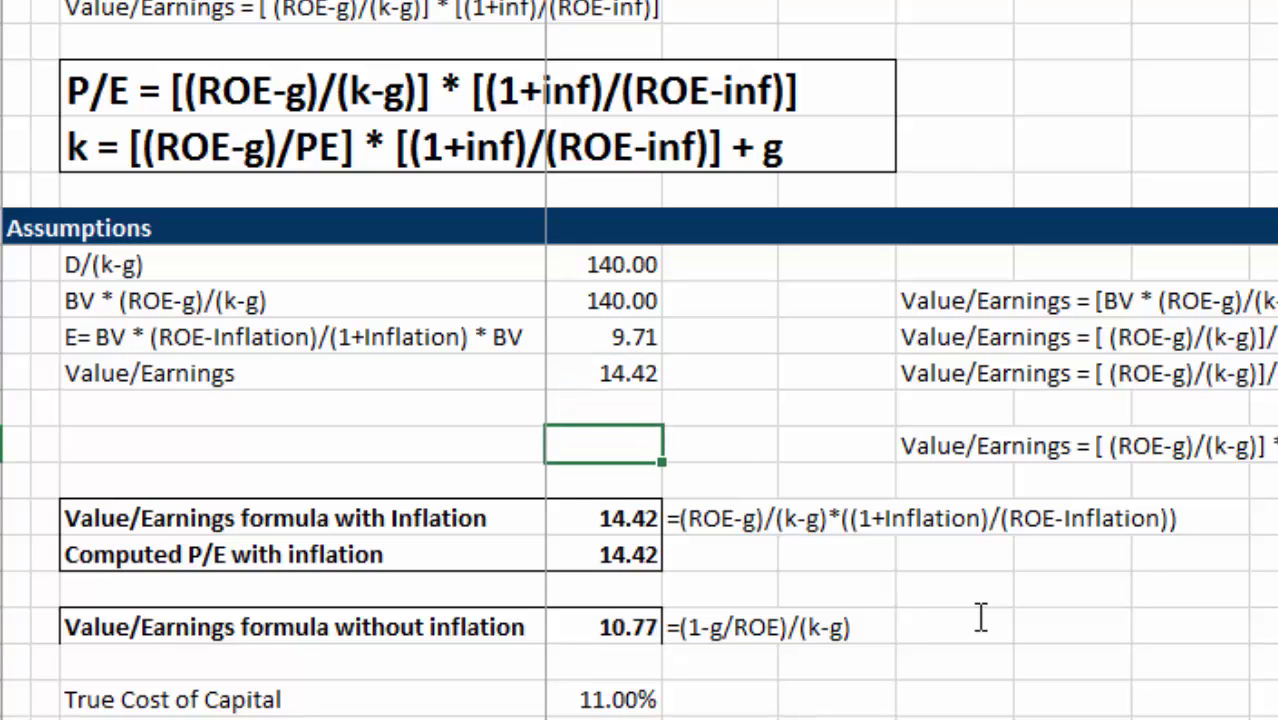
key("Down")
key("Down")
key("Down")
key("Down")
key("Down")
key("Down")
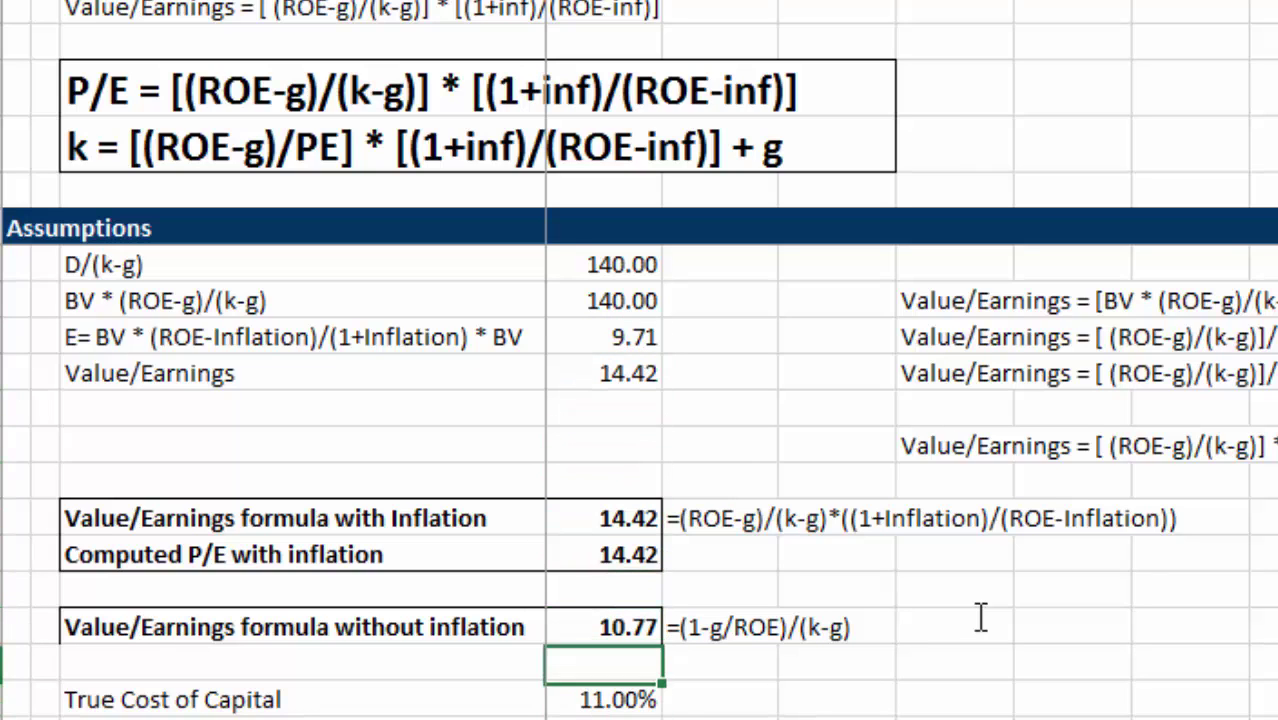
Review the True and Computed Cost of Capital and the two Without Inflation results for the true and distorted P/E.
key("Down")
key("Down")
key("Down")
key("Up")
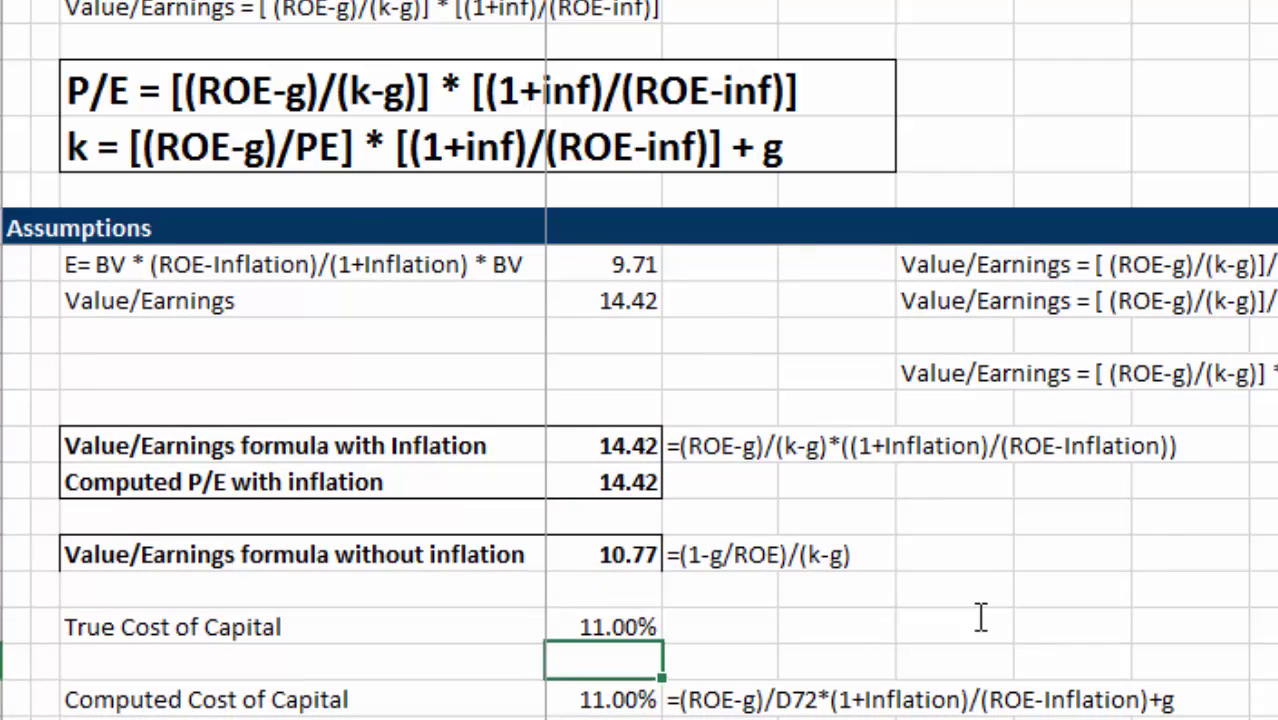
key("Up")
key("Up")
key("Down")
key("Down")
key("Up")
key("Up")
key("Up")
key("Up")
key("Up")
key("Up")
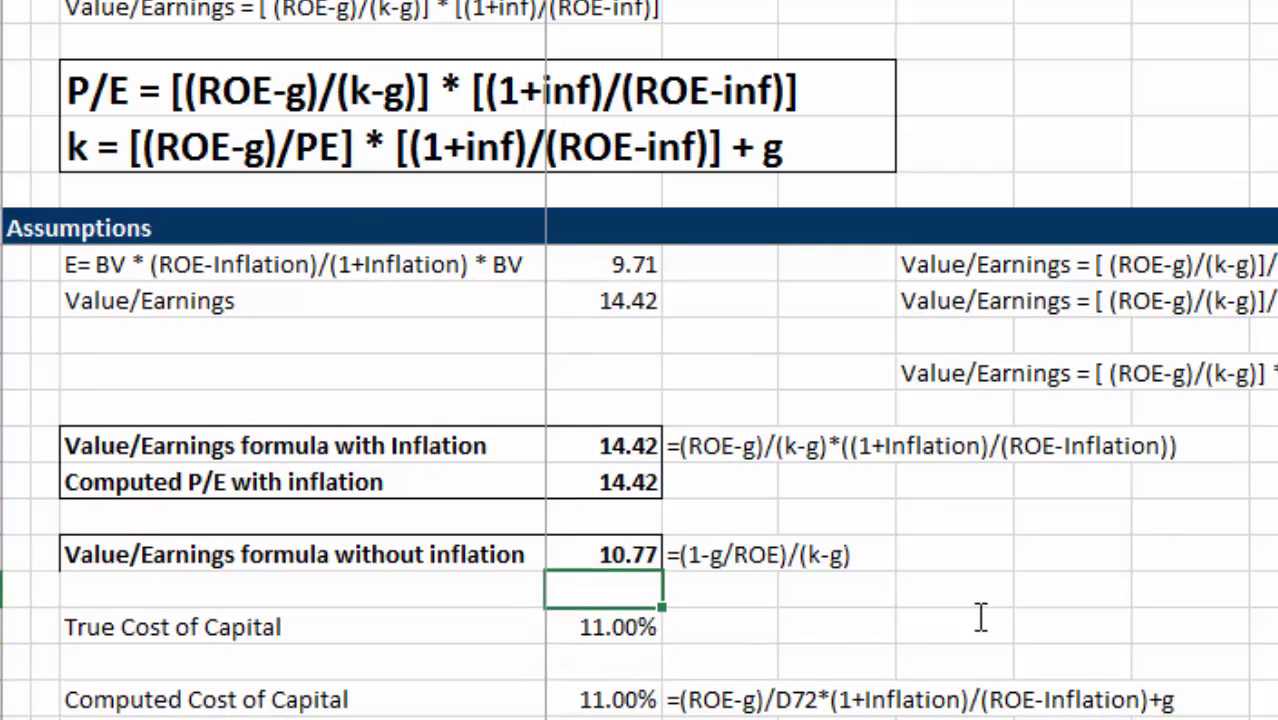
key("Down")
key("Down")
key("Down")
key("Down")
key("Down")
key("Down")
key("Down")
key("Down")
key("Down")
key("Down")
key("Down")
key("Down")
key("Down")
key("Down")
key("Down")
key("Down")
key("Down")
key("Down")
key("Down")
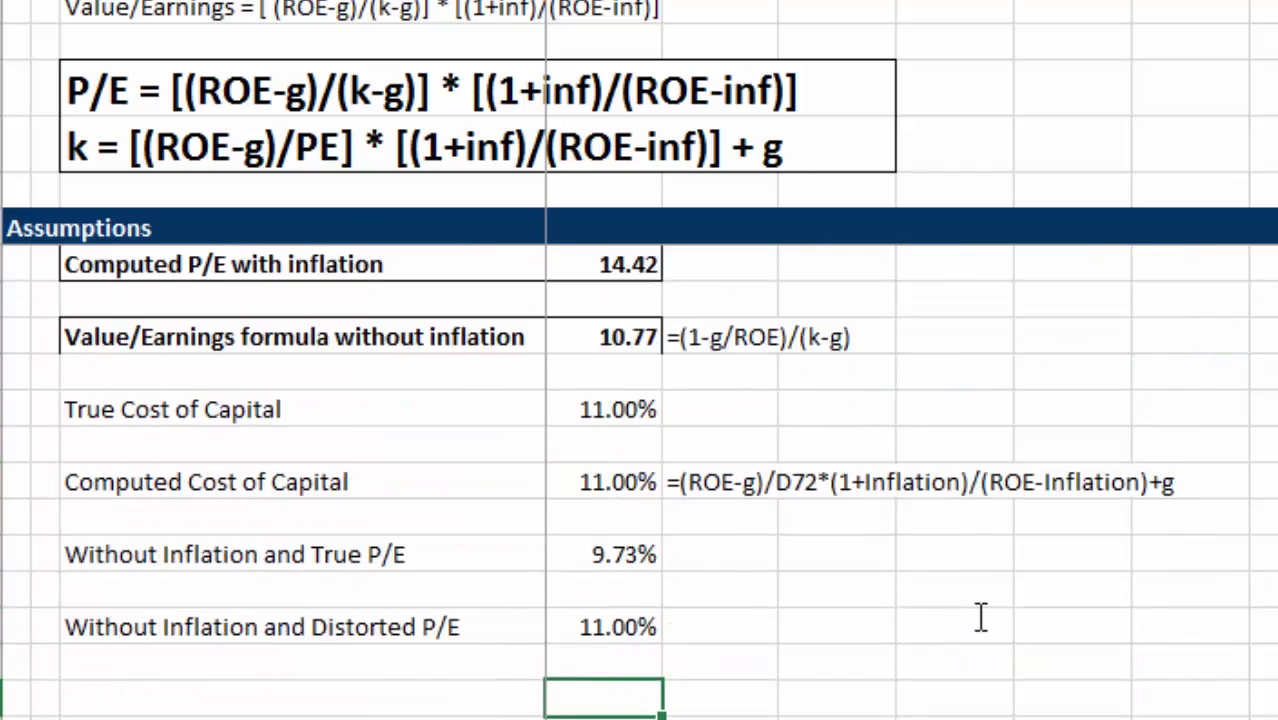
Return to the assumptions and examine the nominal and real k together with the boxed P/E and k formulas.
key("Up")
key("Up")
key("Up")
key("Up")
key("Up")
key("Up")
key("Up")
key("Up")
key("Up")
key("Up")
key("Up")
key("Up")
key("Up")
key("Up")
key("Up")
key("Up")
key("Up")
key("Up")
key("Up")
key("Up")
key("Up")
key("Up")
key("Up")
key("Up")
key("Up")
key("Up")
key("Up")
key("Up")
key("Up")
key("Up")
key("Up")
key("Up")
key("Up")
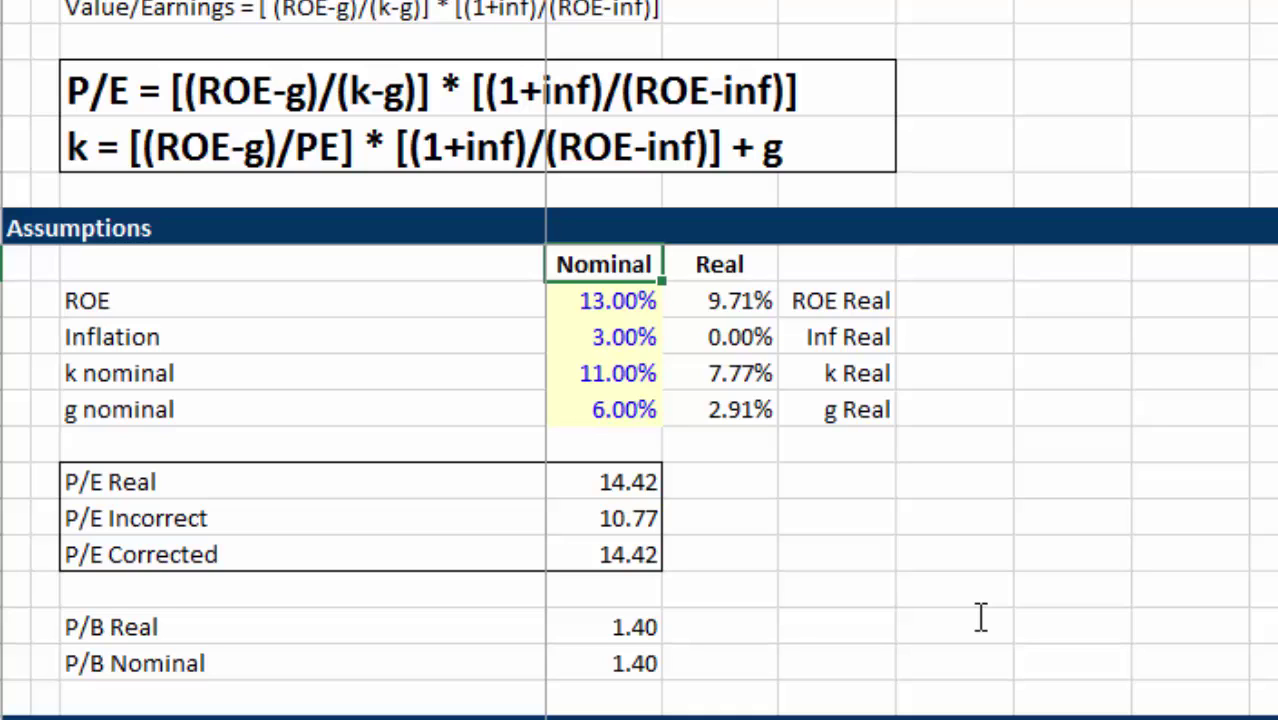
key("Down")
key("Down")
key("Down")
key("F2")
key("Escape")
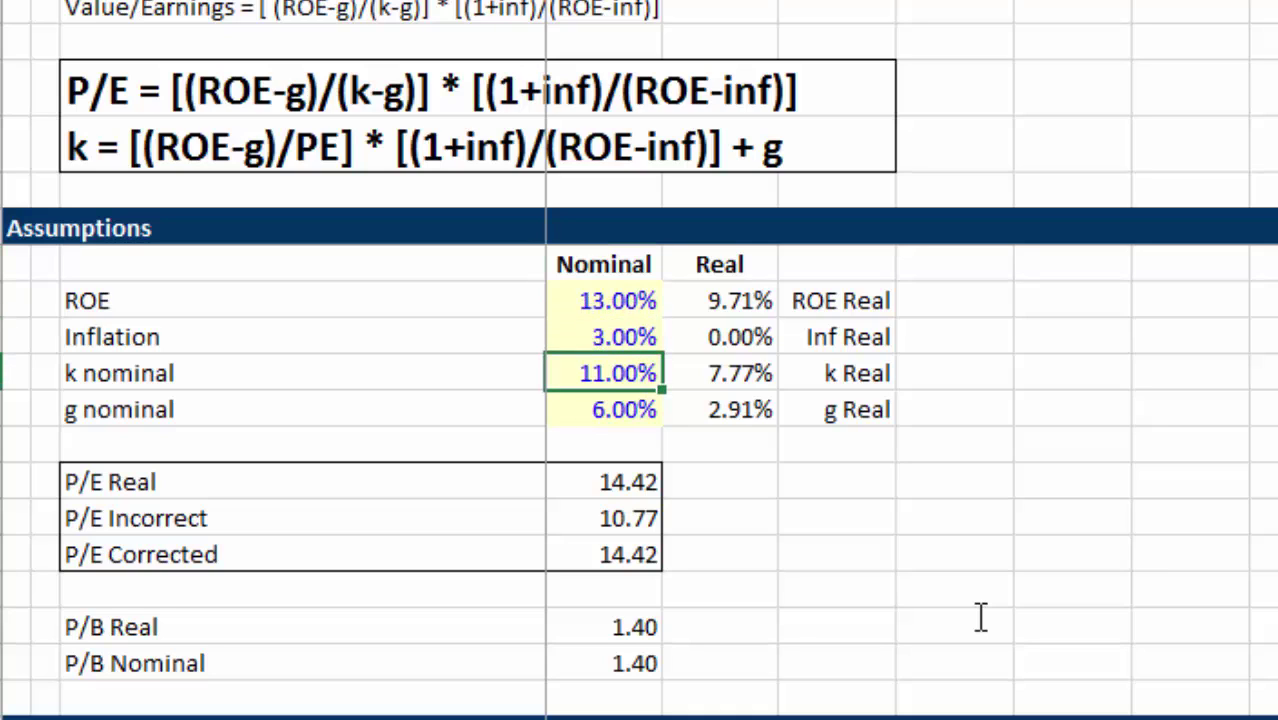
key("Right")
key("F2")
key("Escape")
key("Left")
left_click(478, 110)
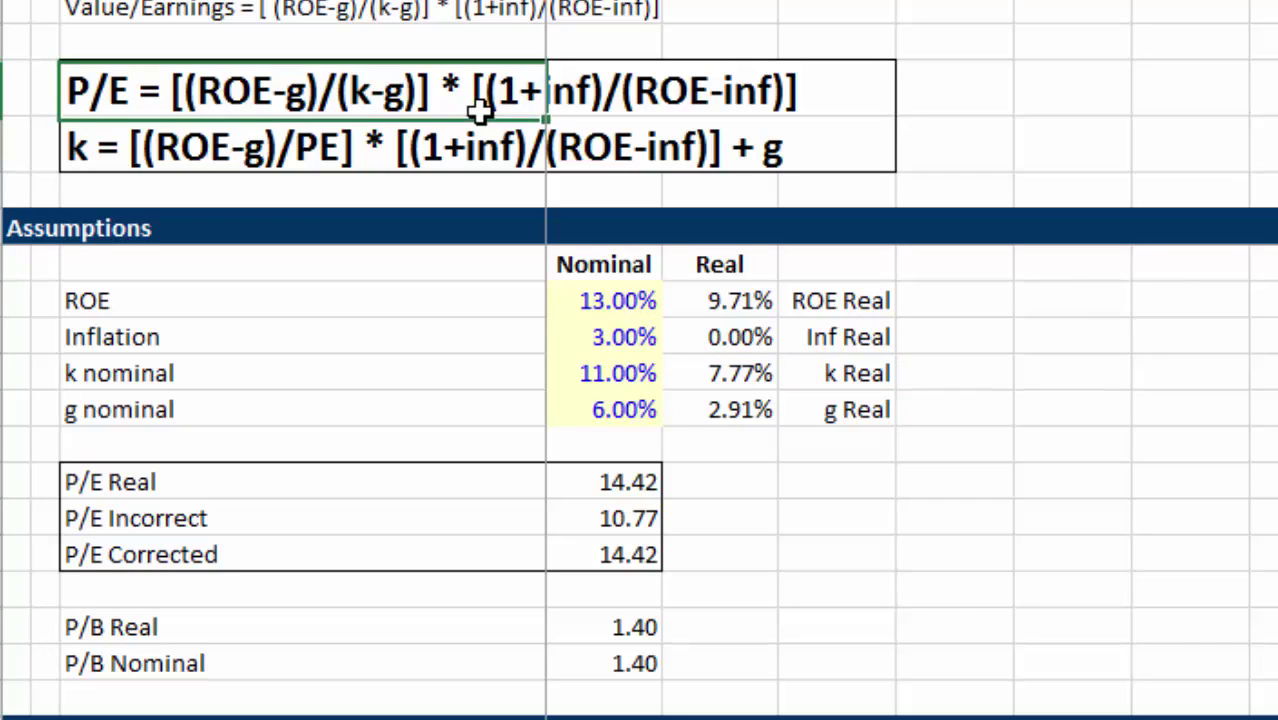
key("Down")
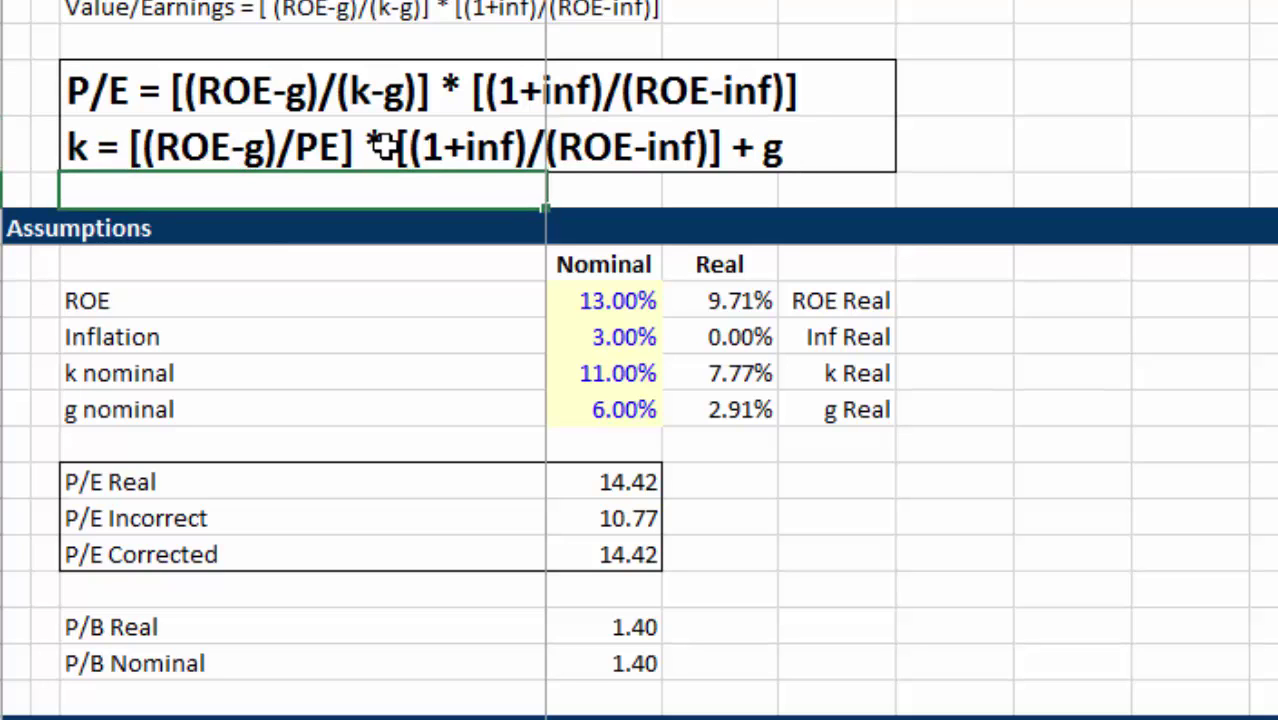
Show the Varying Parameters sheet from the top, with its assumptions and cost of capital comparison.
key("ctrl+Page_Down")
key("Up")
key("Up")
key("Up")
key("Up")
key("Up")
key("Up")
key("Up")
key("Up")
key("Up")
key("Up")
key("Up")
key("Up")
key("Up")
key("Up")
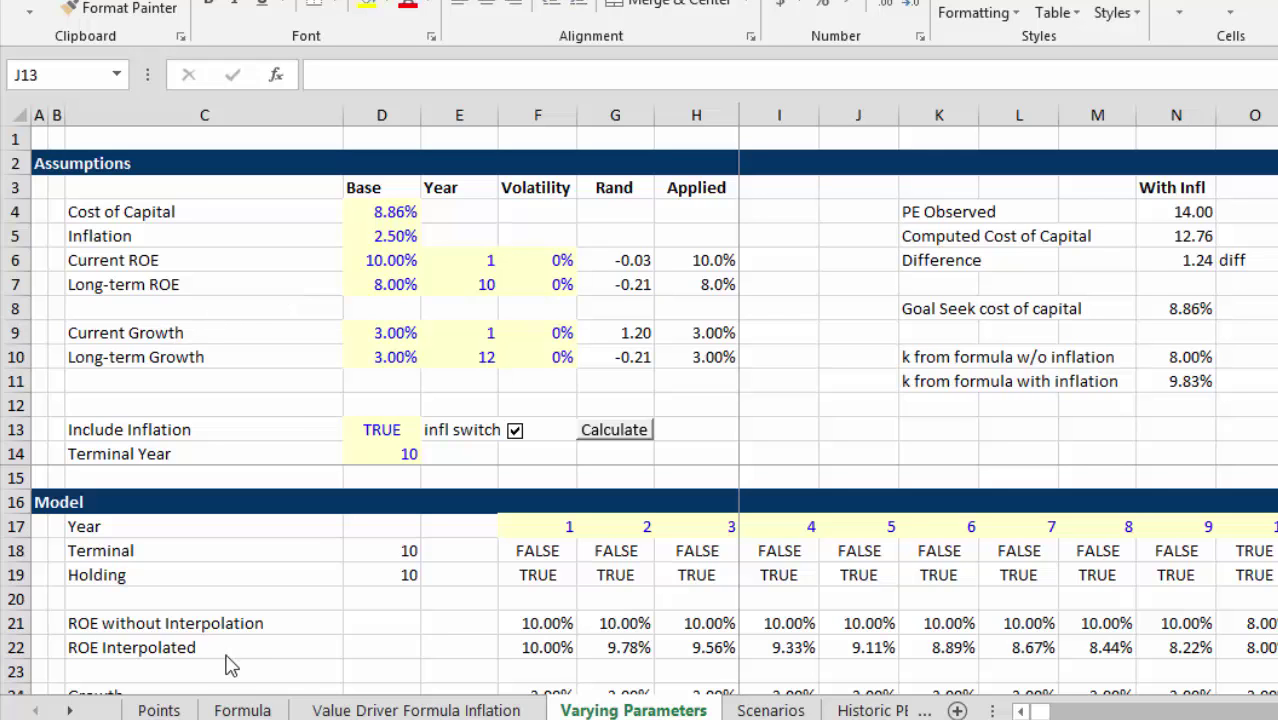
Look back at the Inflation assumption on the Value Driver Formula Inflation sheet and return to Varying Parameters.
left_click(360, 710)
left_click(455, 428)
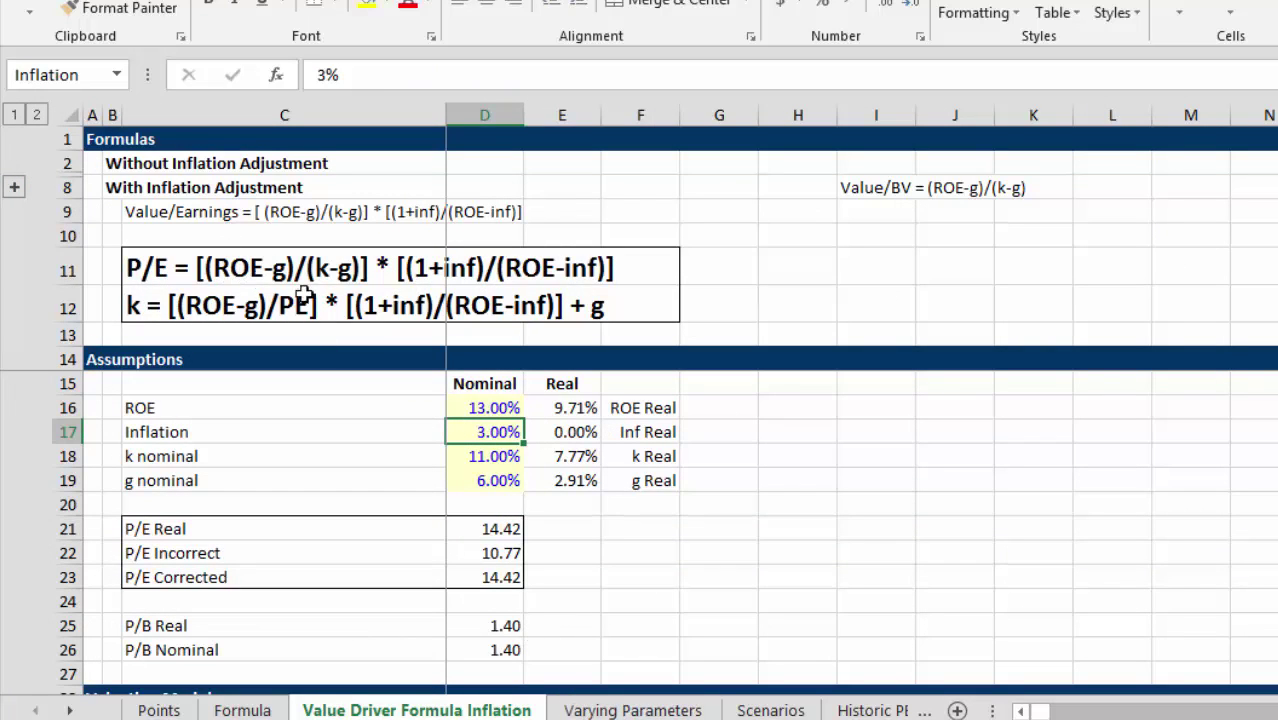
left_click(633, 710)
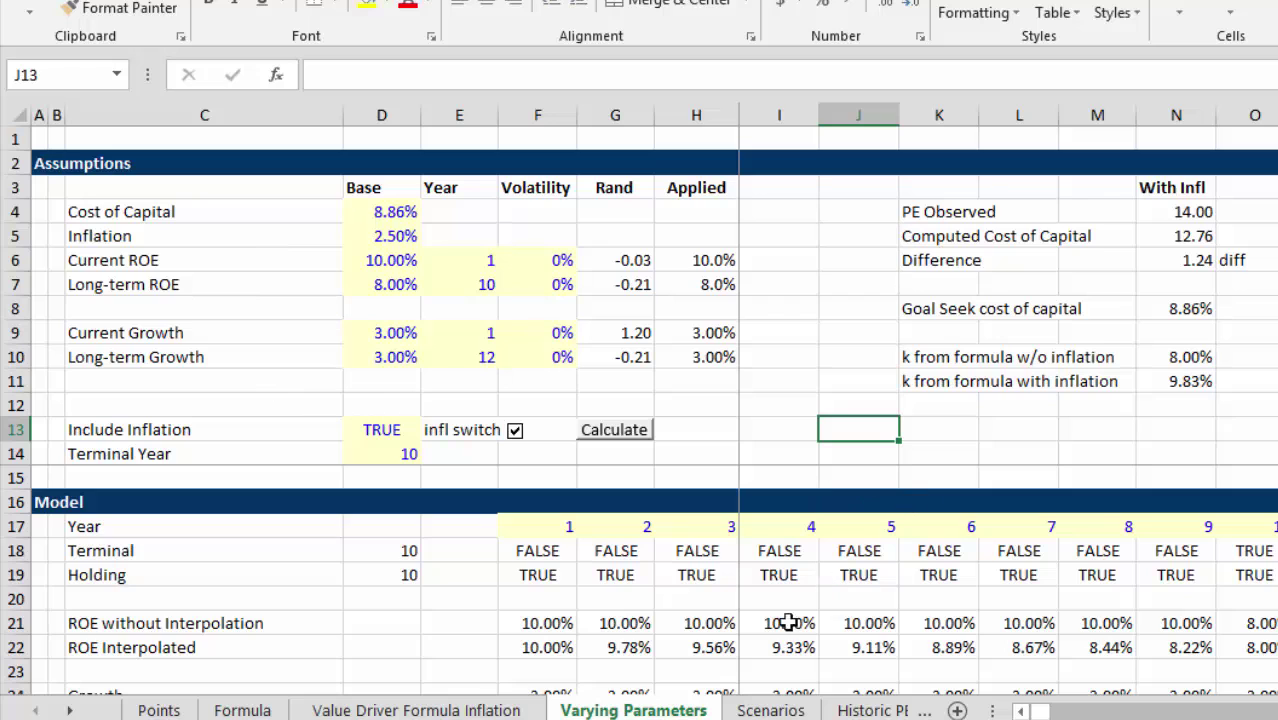
Switch to the 1. Dow Stocks workbook and look back through its analysis sheets to the Notes sheet.
mouse_move(617, 719)
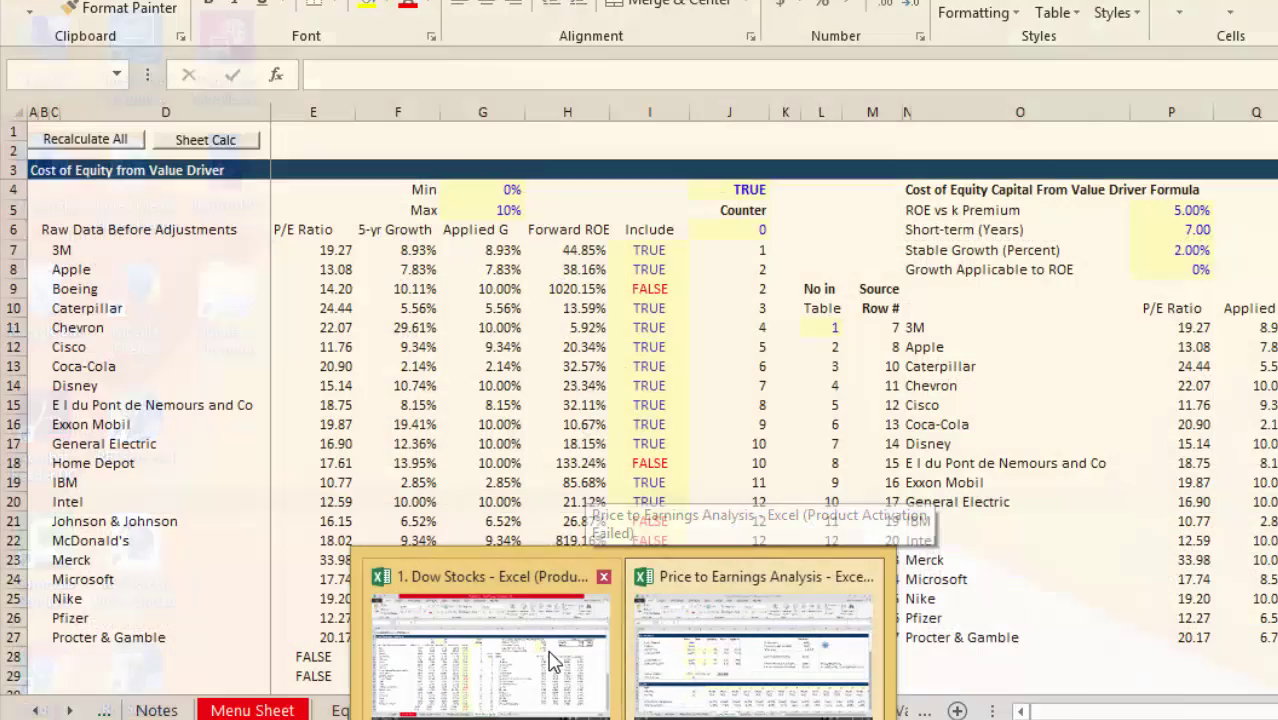
left_click(724, 693)
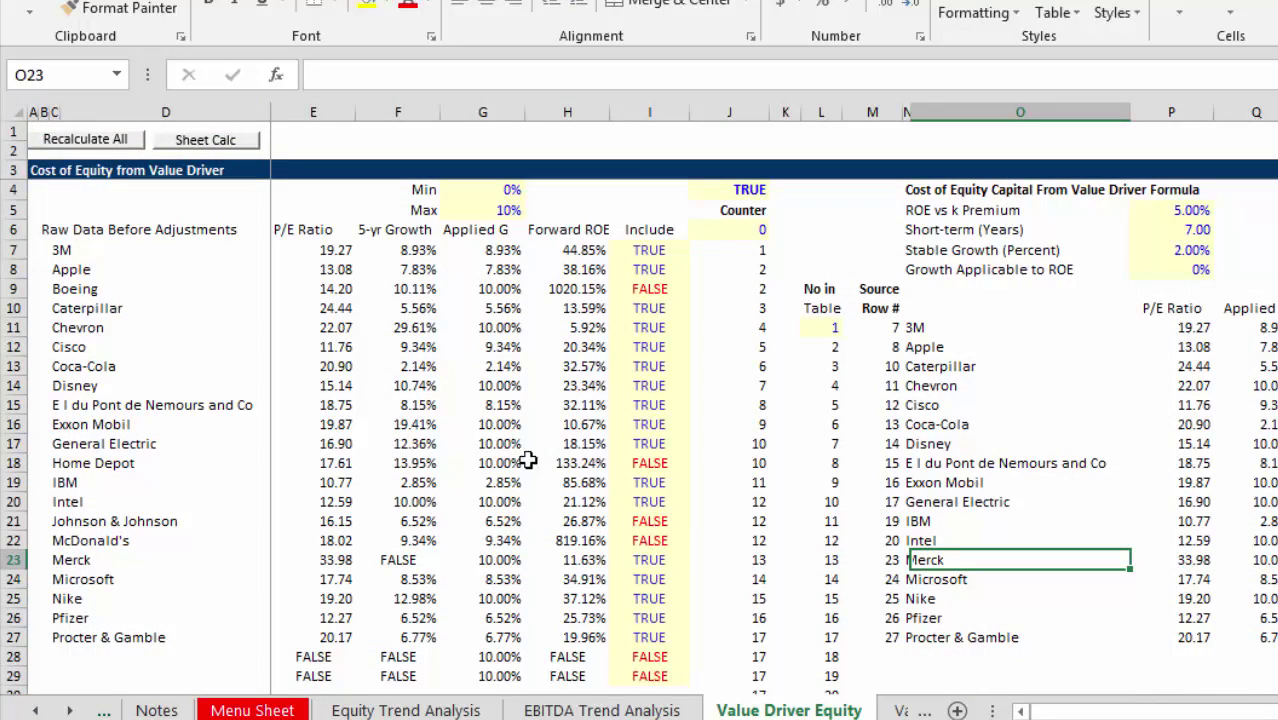
key("ctrl+Page_Up")
key("ctrl+Page_Up")
key("ctrl+Page_Up")
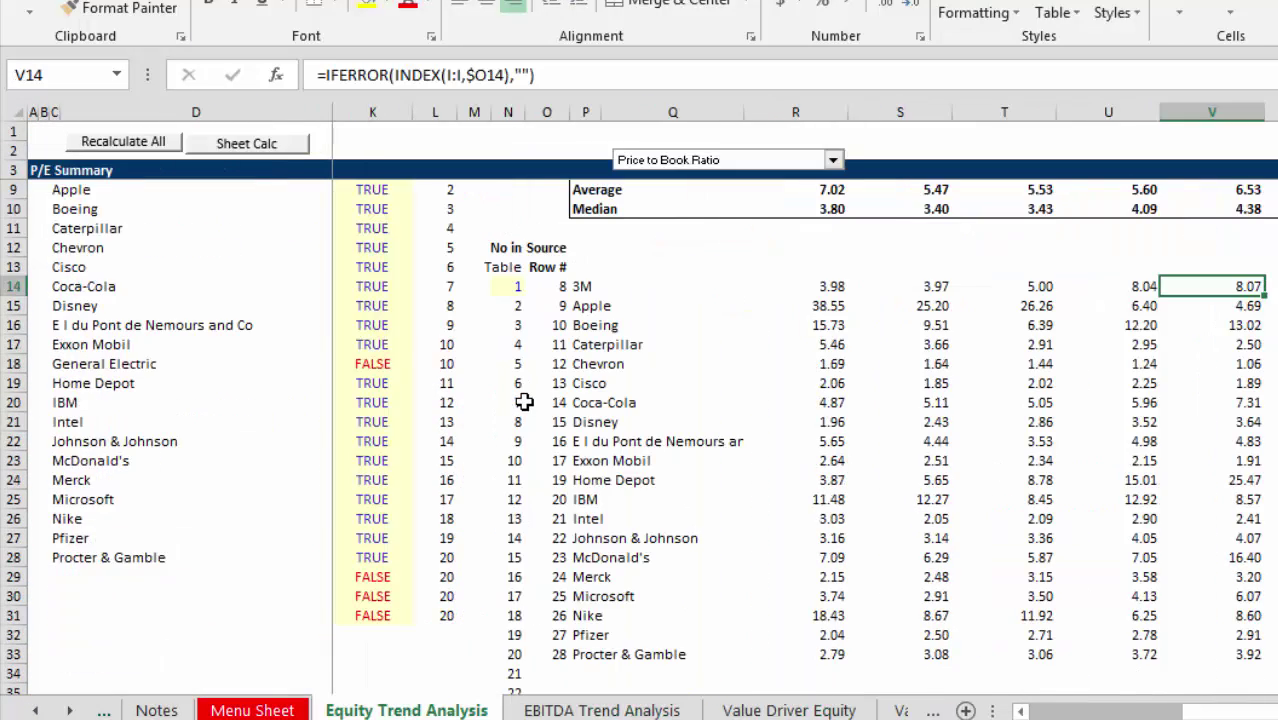
key("ctrl+Page_Up")
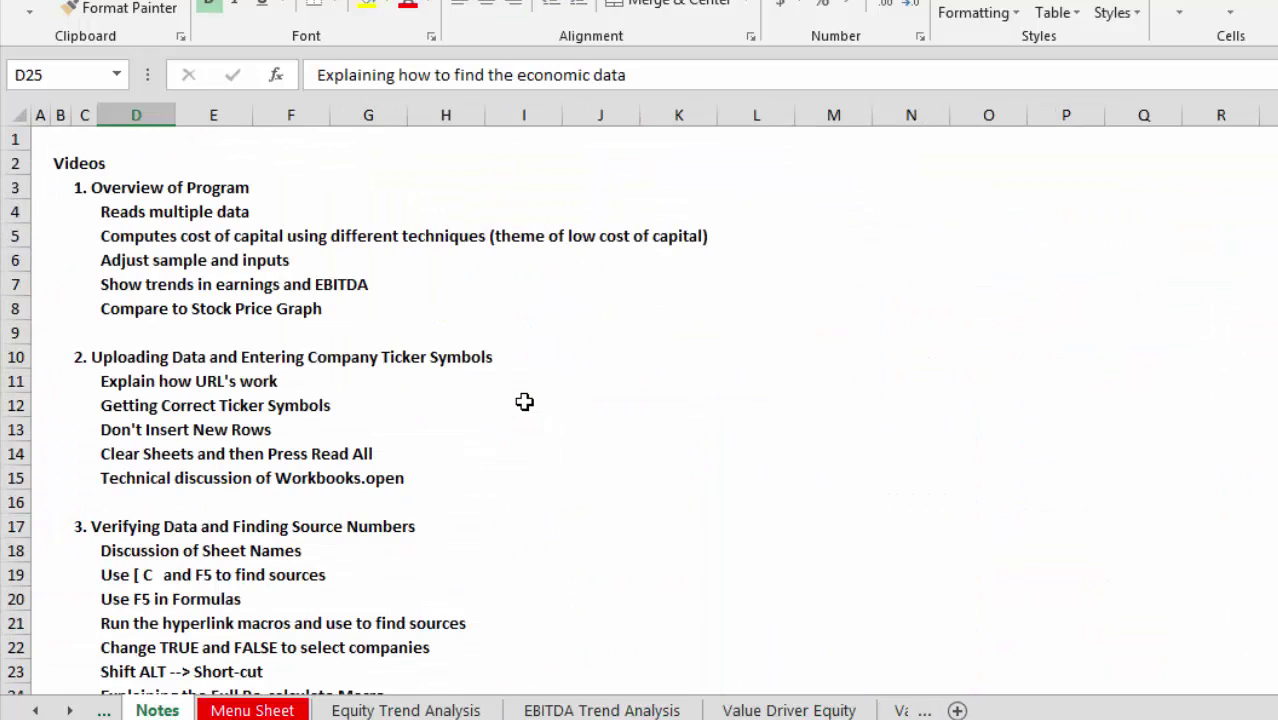
Show the Menu Sheet with the list of Dow companies, their ticker symbols and the stock reading controls.
key("ctrl+Page_Down")
key("Up")
key("Up")
key("Right")
key("Right")
key("Right")
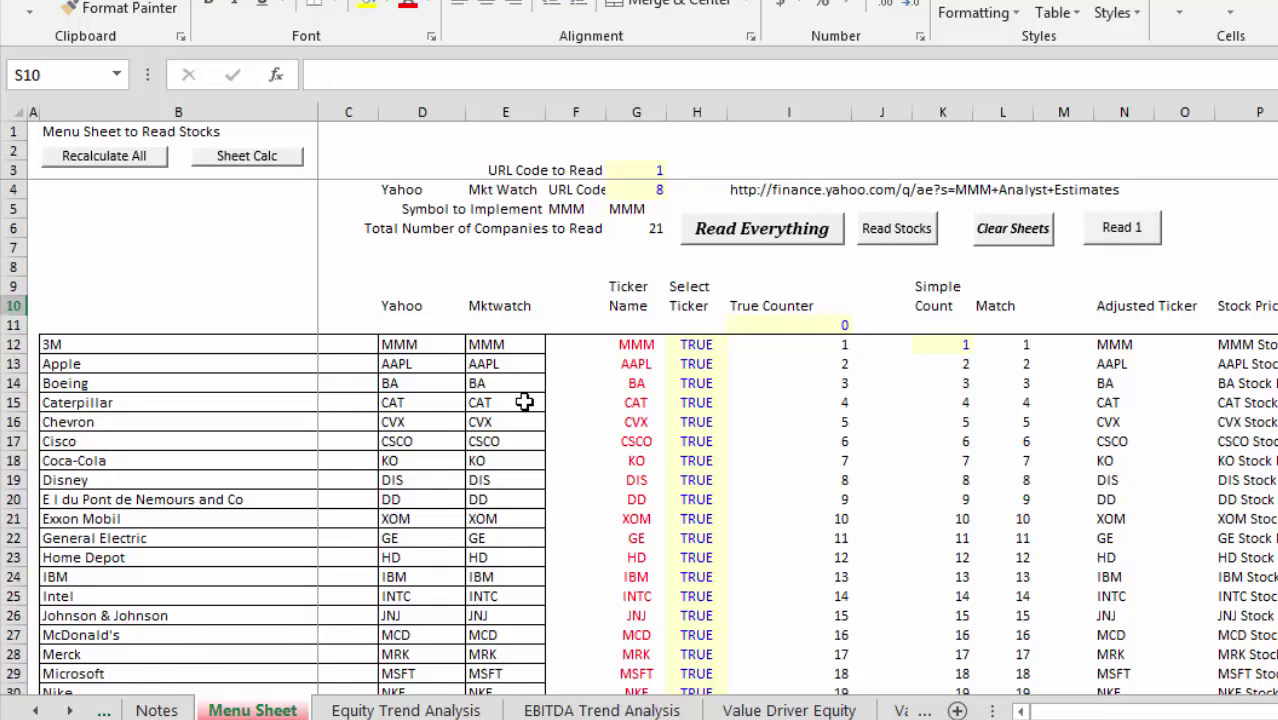
Examine the Yahoo and Mktwatch ticker symbols listed beside the Dow companies on the Menu Sheet.
key("Left")
key("Left")
key("Left")
key("Left")
key("Left")
key("Left")
key("Left")
key("Left")
key("Left")
key("Left")
key("Left")
key("Left")
key("Left")
key("Left")
key("Left")
key("Left")
key("Left")
key("Left")
key("Left")
key("Left")
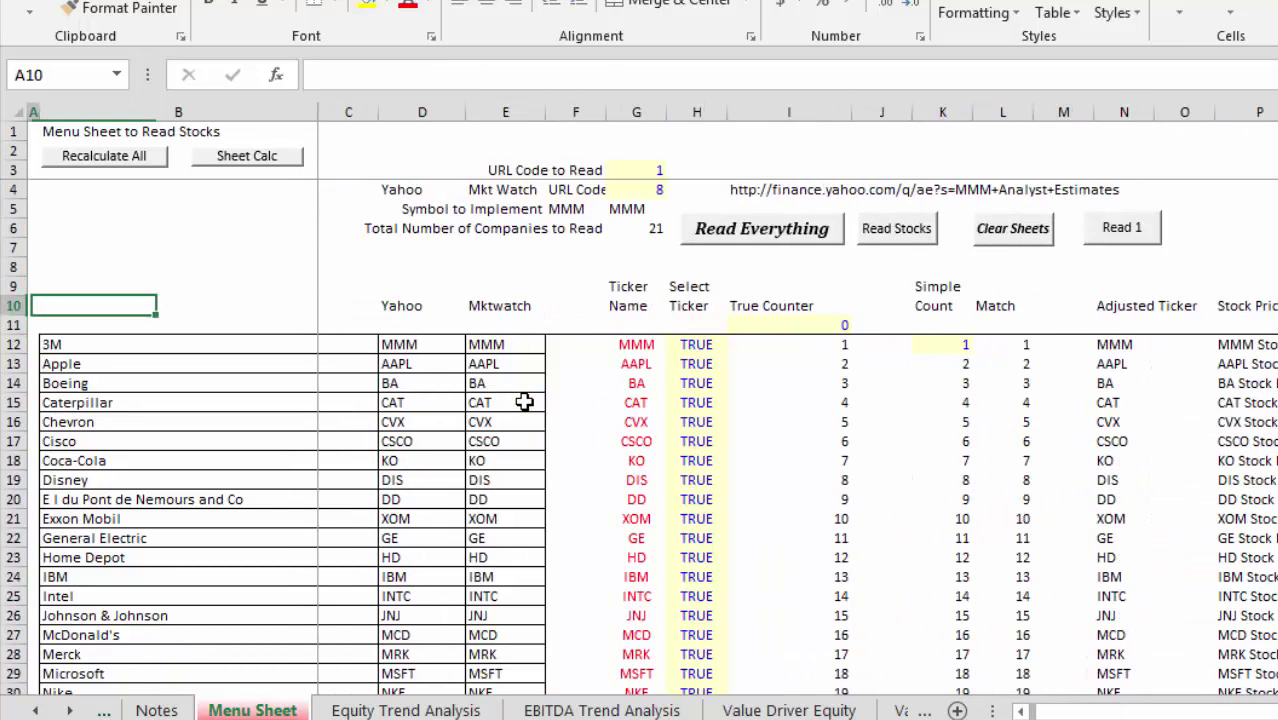
key("Down")
key("Down")
key("Right")
key("Right")
key("Right")
key("Right")
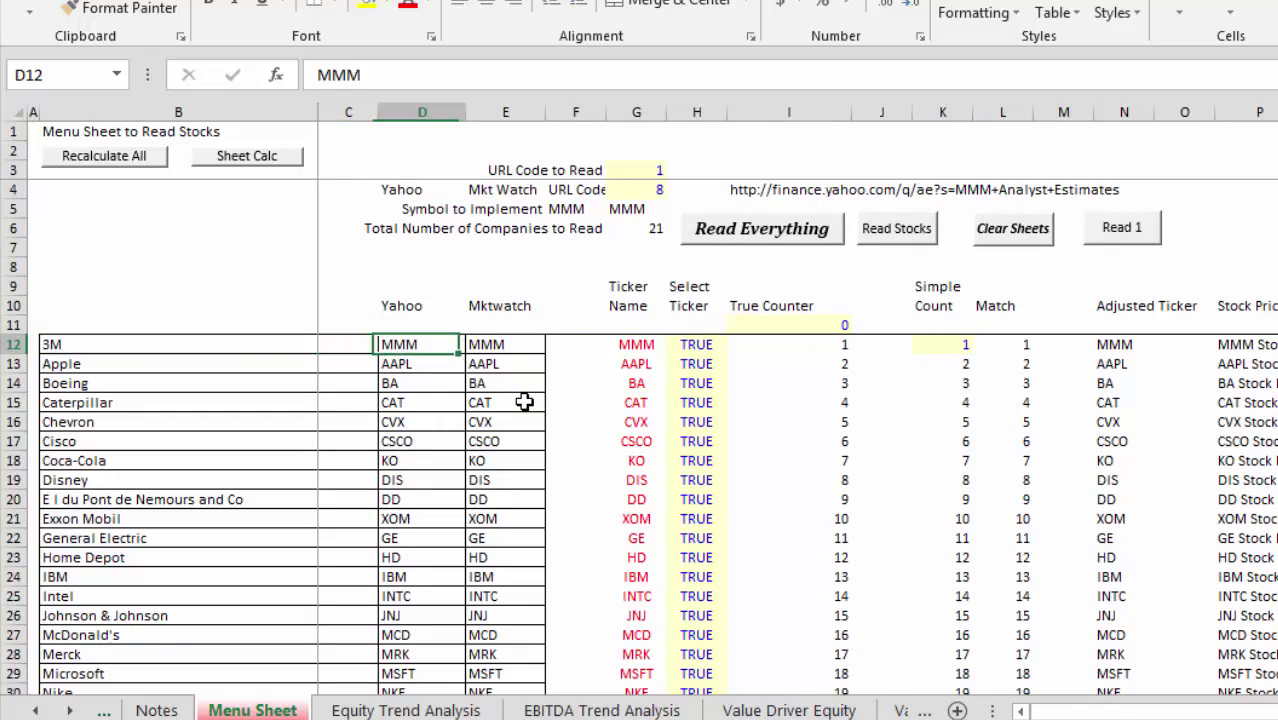
key("Down")
key("Down")
key("Down")
key("Down")
key("Down")
key("Down")
key("Down")
key("Down")
key("Down")
key("Down")
key("Down")
key("Down")
key("Down")
key("Down")
key("Down")
key("Down")
key("Down")
key("Down")
key("Down")
key("Down")
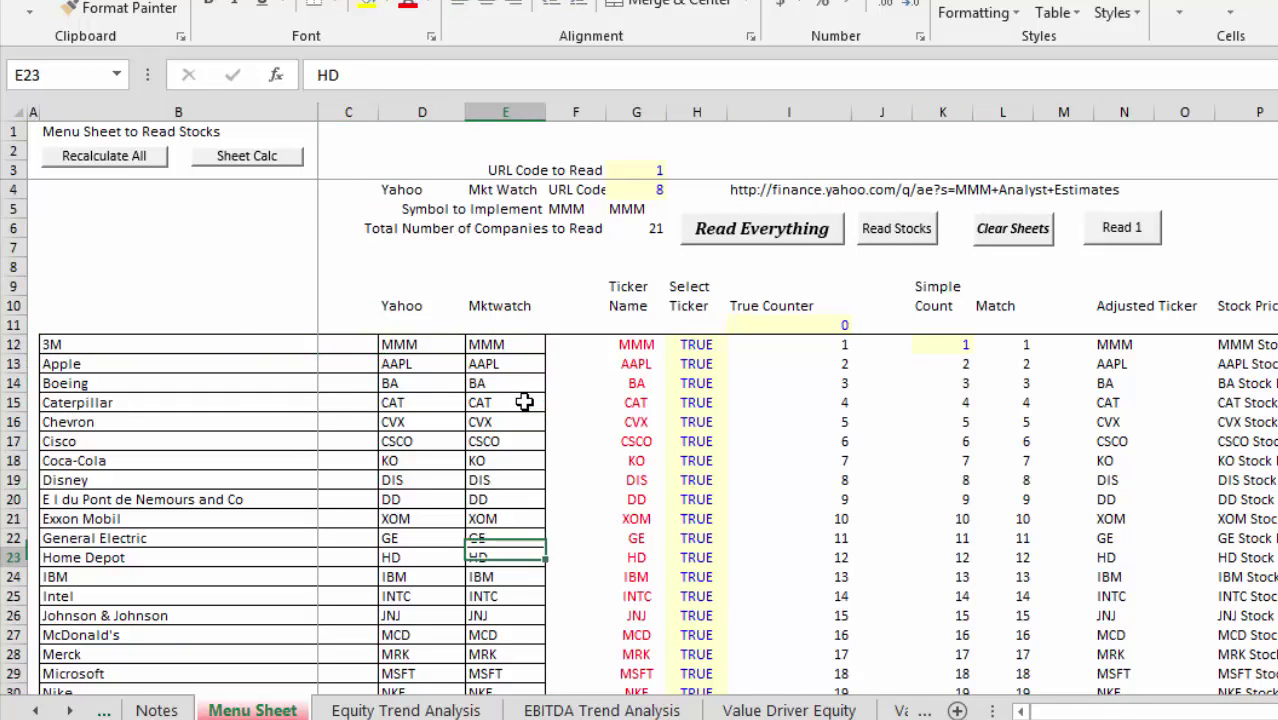
key("Up")
key("Up")
key("Up")
key("Up")
key("Up")
key("Up")
key("Up")
key("Up")
key("Up")
key("Up")
key("Up")
key("Up")
key("Up")
key("Up")
key("Up")
key("Up")
key("Up")
key("Up")
key("Up")
key("Up")
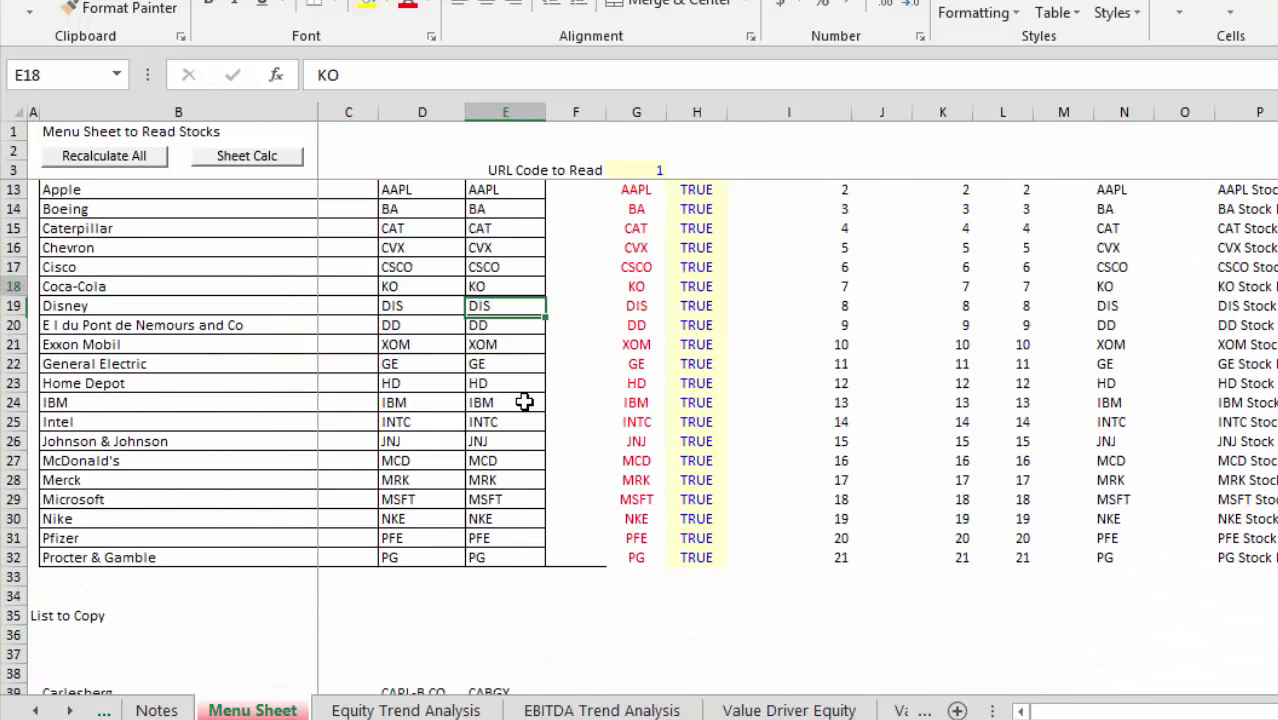
key("Up")
key("Down")
key("Down")
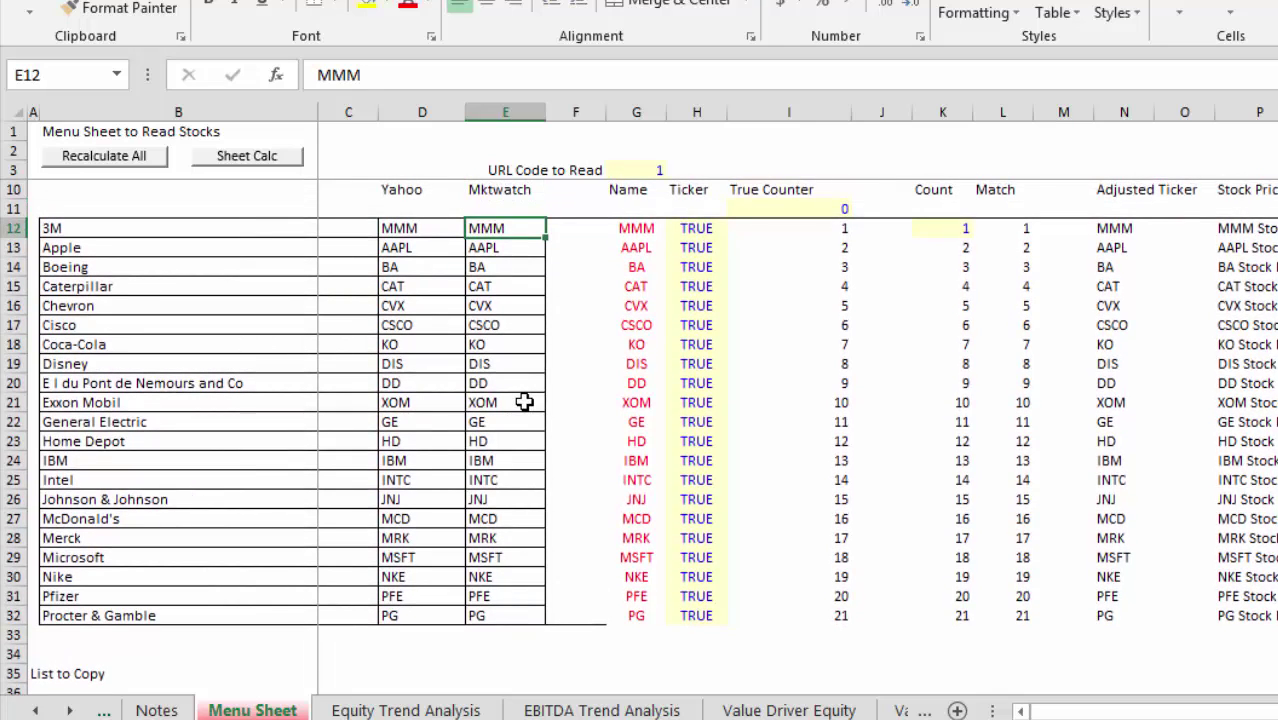
Examine the linked entries in the Ticker Name column and return to the Mktwatch symbols at the top of the Menu Sheet.
key("Right")
key("Right")
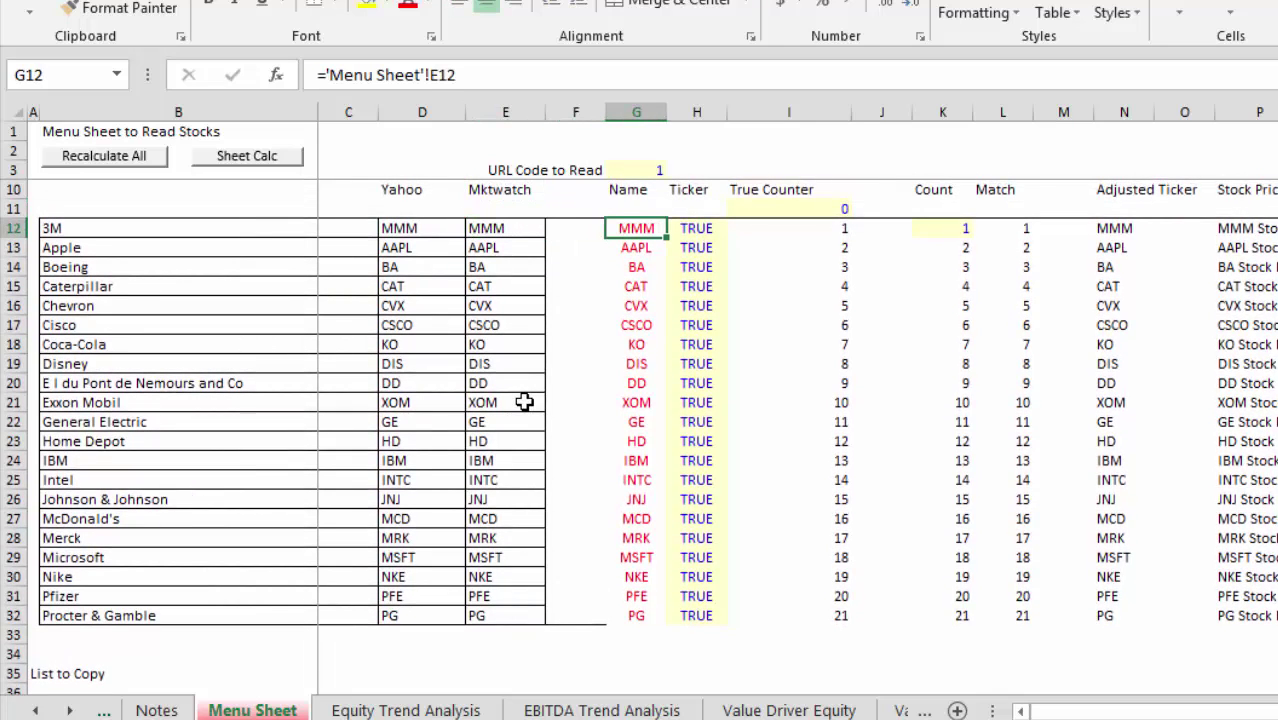
key("Down")
key("Down")
key("Down")
key("Down")
key("Down")
key("Down")
key("Down")
key("Down")
key("Down")
key("Down")
key("Down")
key("Down")
key("Down")
key("Down")
key("Down")
key("Down")
key("Down")
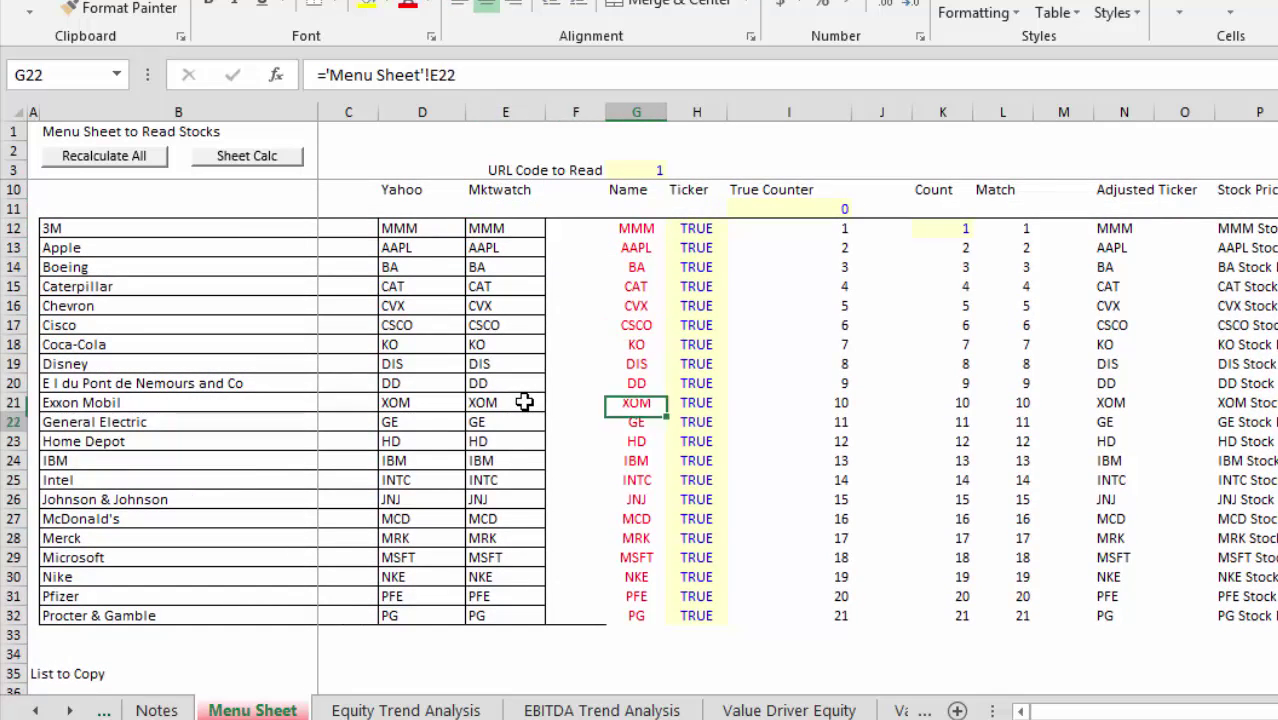
key("Left")
key("Left")
key("Right")
key("Right")
key("Right")
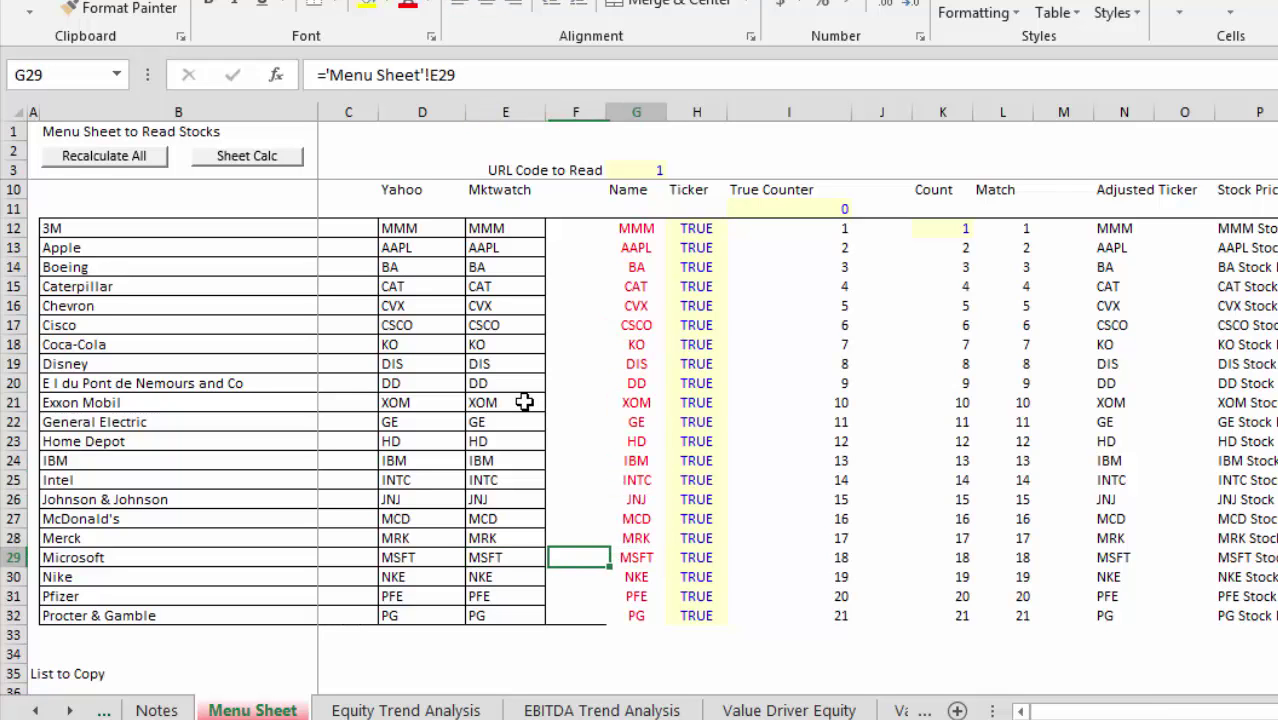
key("Left")
key("Left")
key("Left")
key("Page_Up")
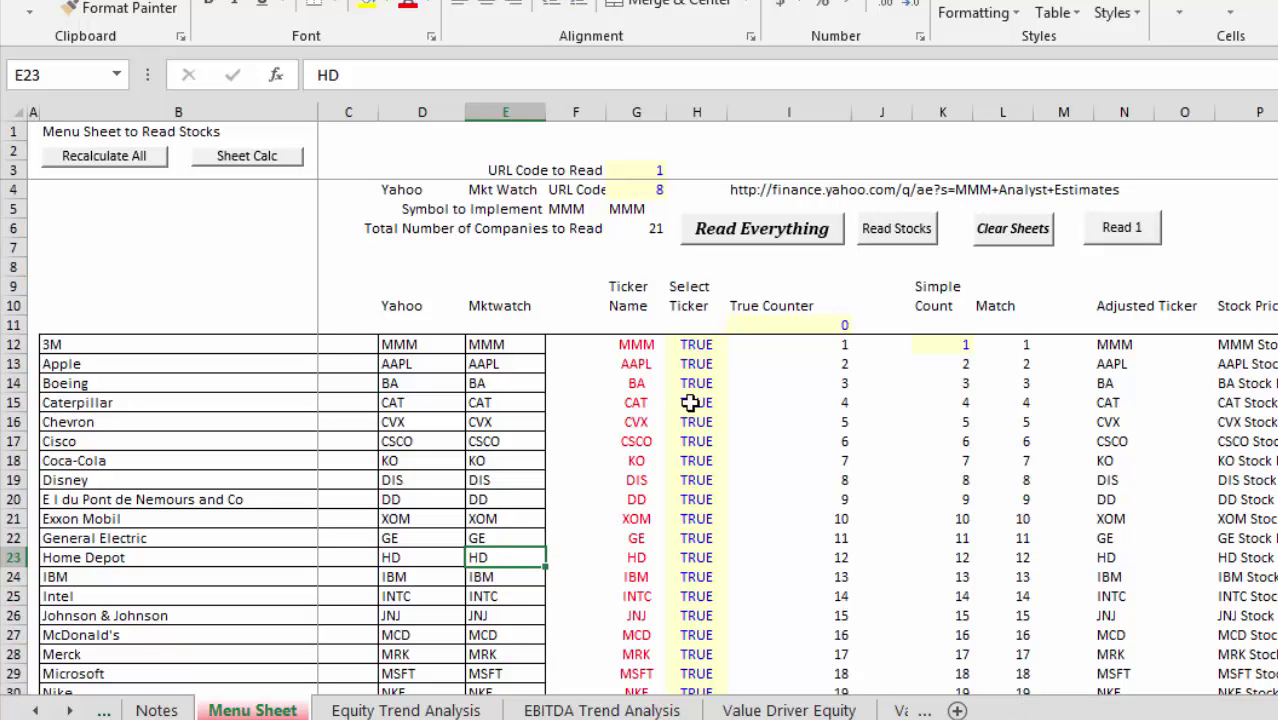
Look forward through the workbook's analysis and data sheets, from Equity Trend Analysis past Data Extract Balance Sheet.
key("ctrl+Page_Down")
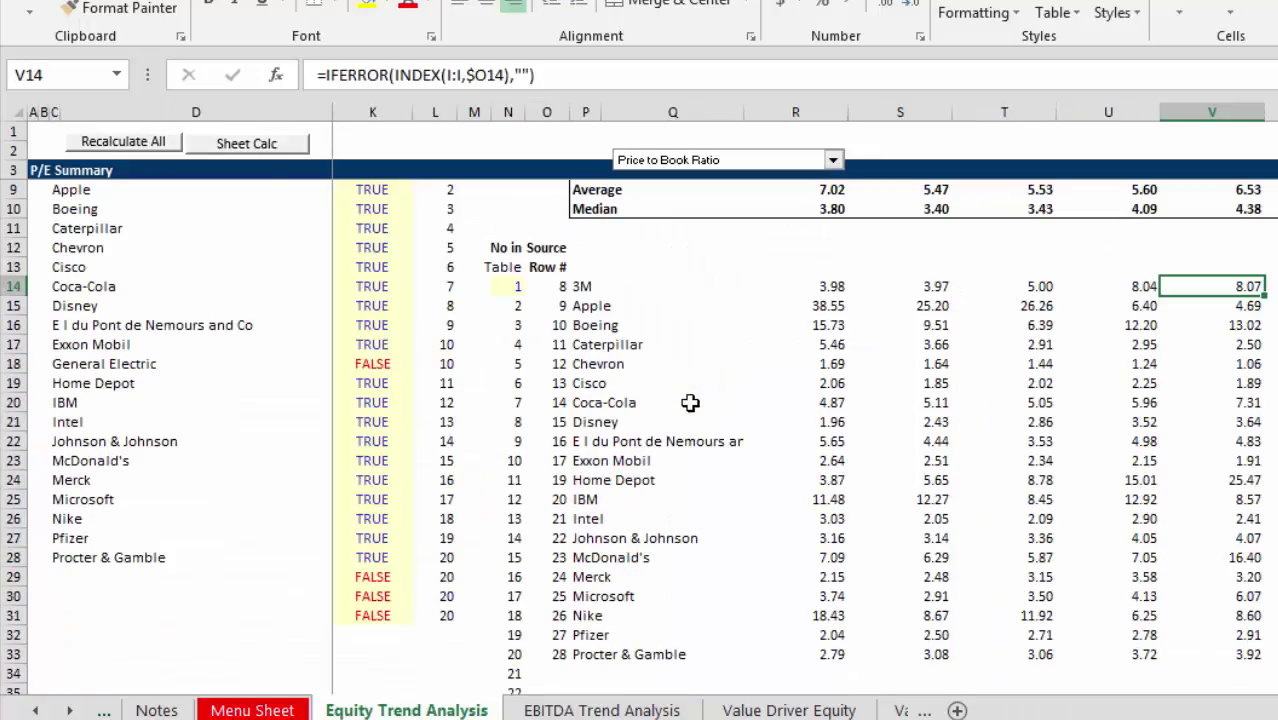
key("ctrl+Page_Down")
key("ctrl+Page_Down")
key("ctrl+Page_Down")
key("ctrl+Page_Down")
key("ctrl+Page_Down")
key("ctrl+Page_Down")
key("ctrl+Page_Down")
key("ctrl+Page_Down")
key("ctrl+Page_Down")
key("ctrl+Page_Down")
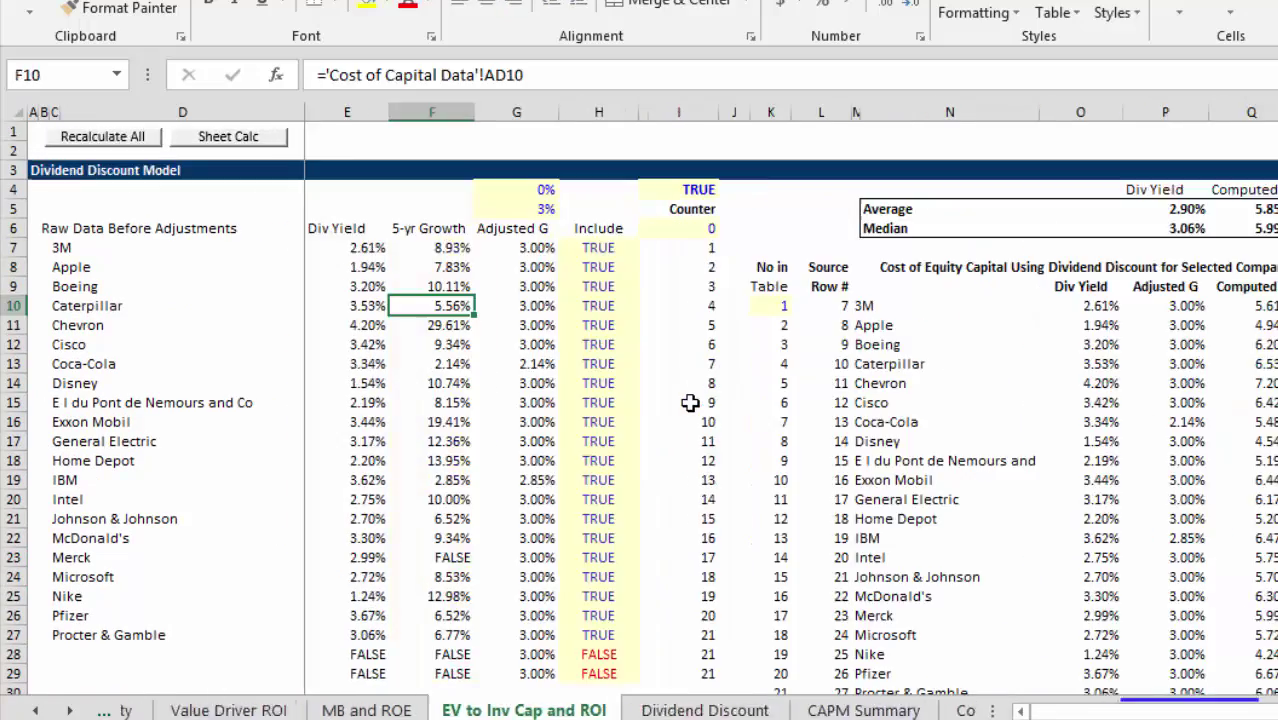
key("ctrl+Page_Down")
key("ctrl+Page_Down")
key("ctrl+Page_Down")
key("ctrl+Page_Down")
key("ctrl+Page_Down")
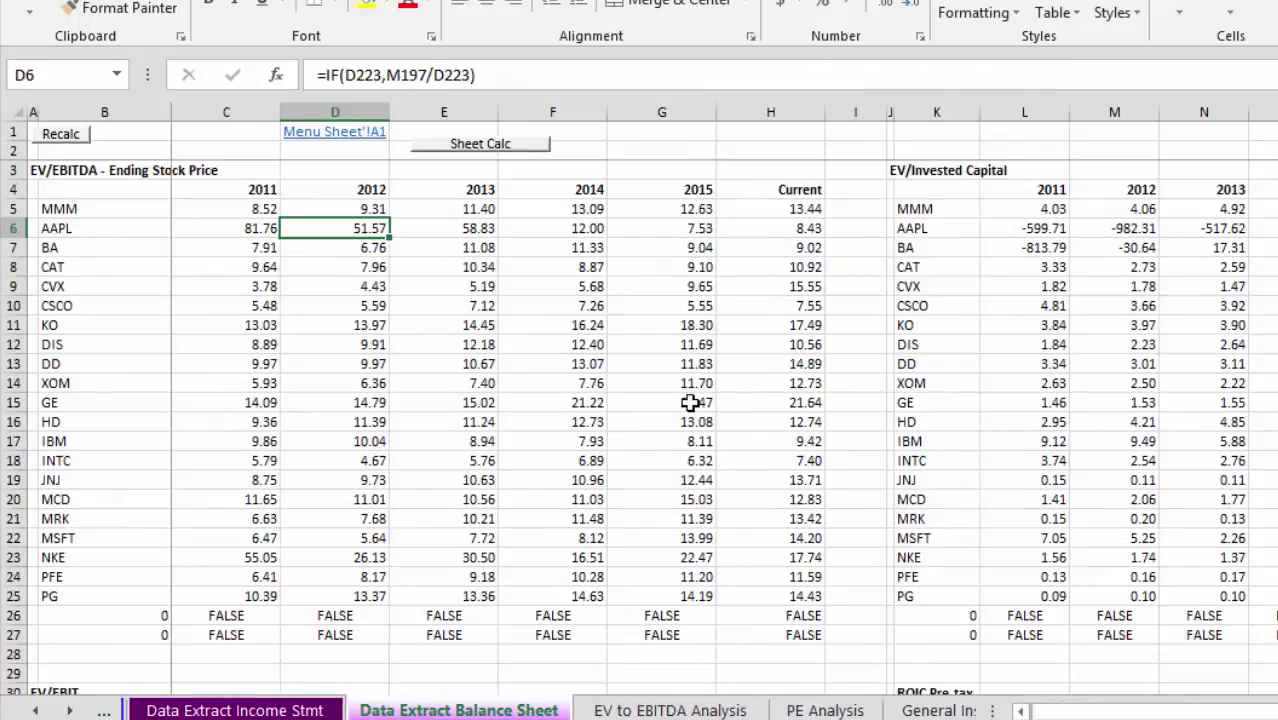
Look back through the sheets from the treasury data past CAPM Summary towards the front of the workbook.
key("ctrl+Page_Up")
key("ctrl+Page_Up")
key("ctrl+Page_Up")
key("ctrl+Page_Up")
key("ctrl+Page_Up")
key("ctrl+Page_Up")
key("ctrl+Page_Up")
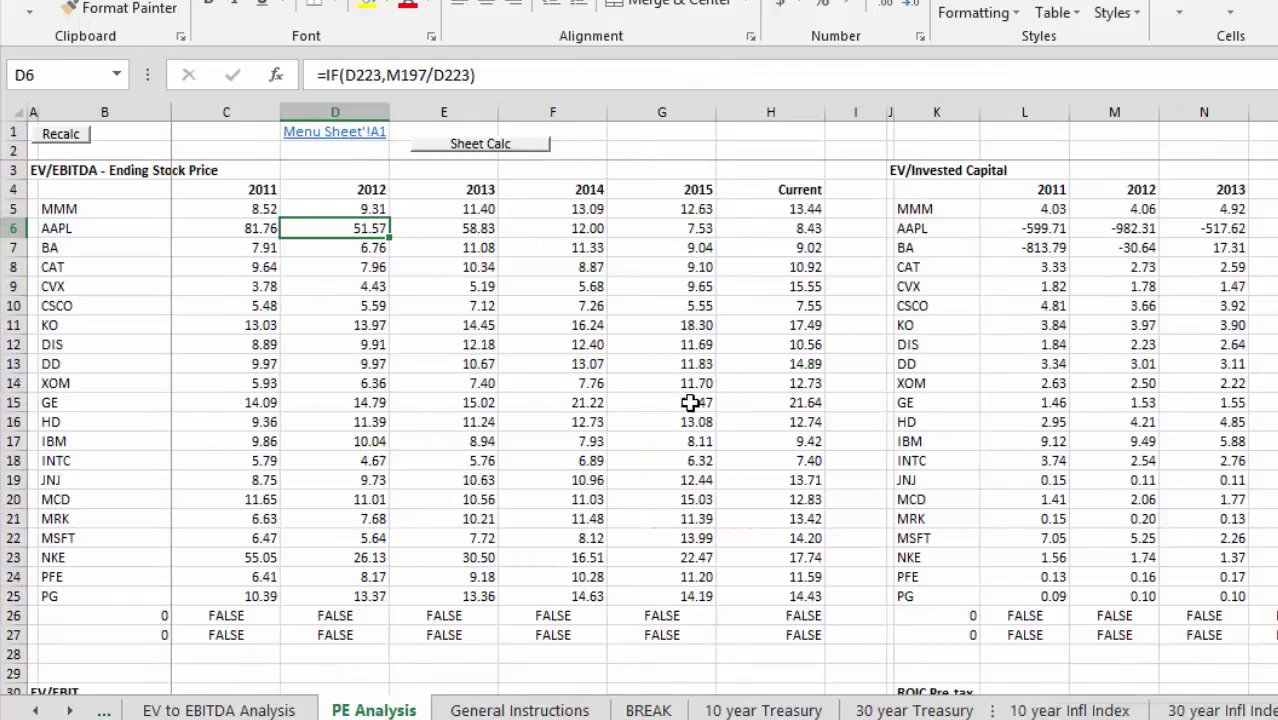
key("ctrl+Page_Up")
key("ctrl+Page_Up")
key("ctrl+Page_Up")
key("ctrl+Page_Up")
key("ctrl+Page_Up")
key("ctrl+Page_Up")
key("ctrl+Page_Up")
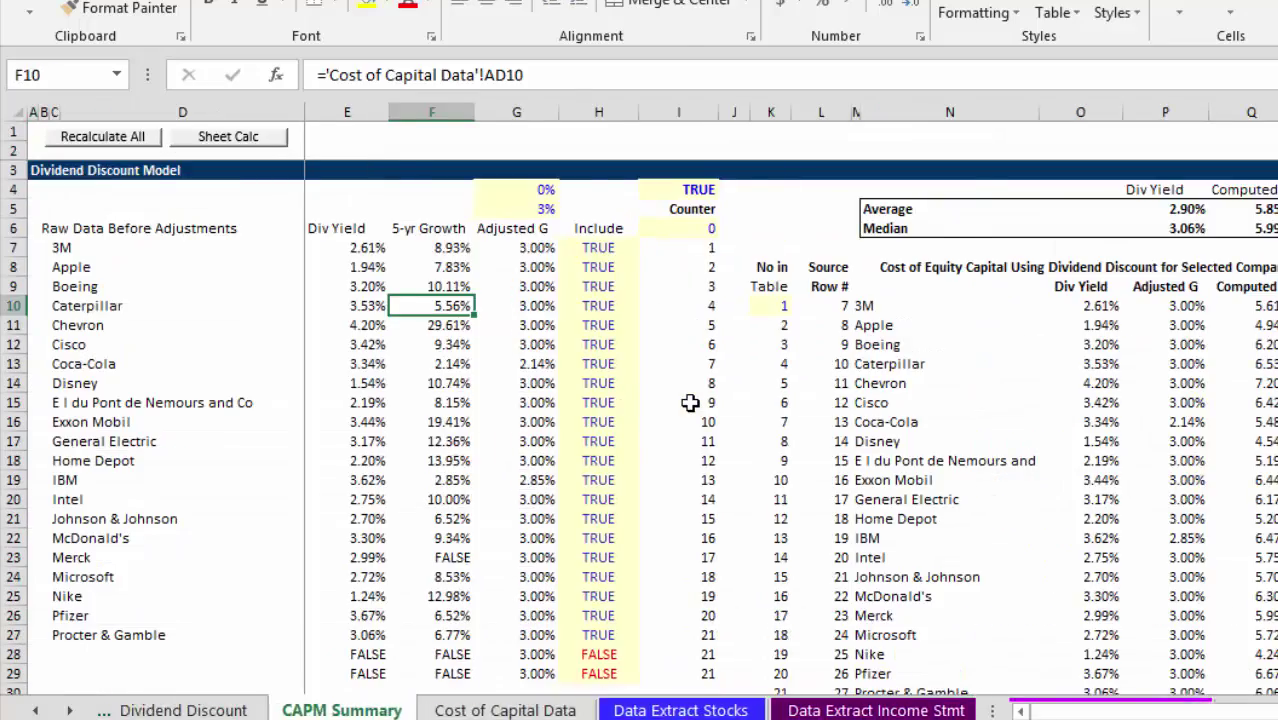
key("ctrl+Page_Up")
key("ctrl+Page_Up")
key("ctrl+Page_Up")
key("ctrl+Page_Up")
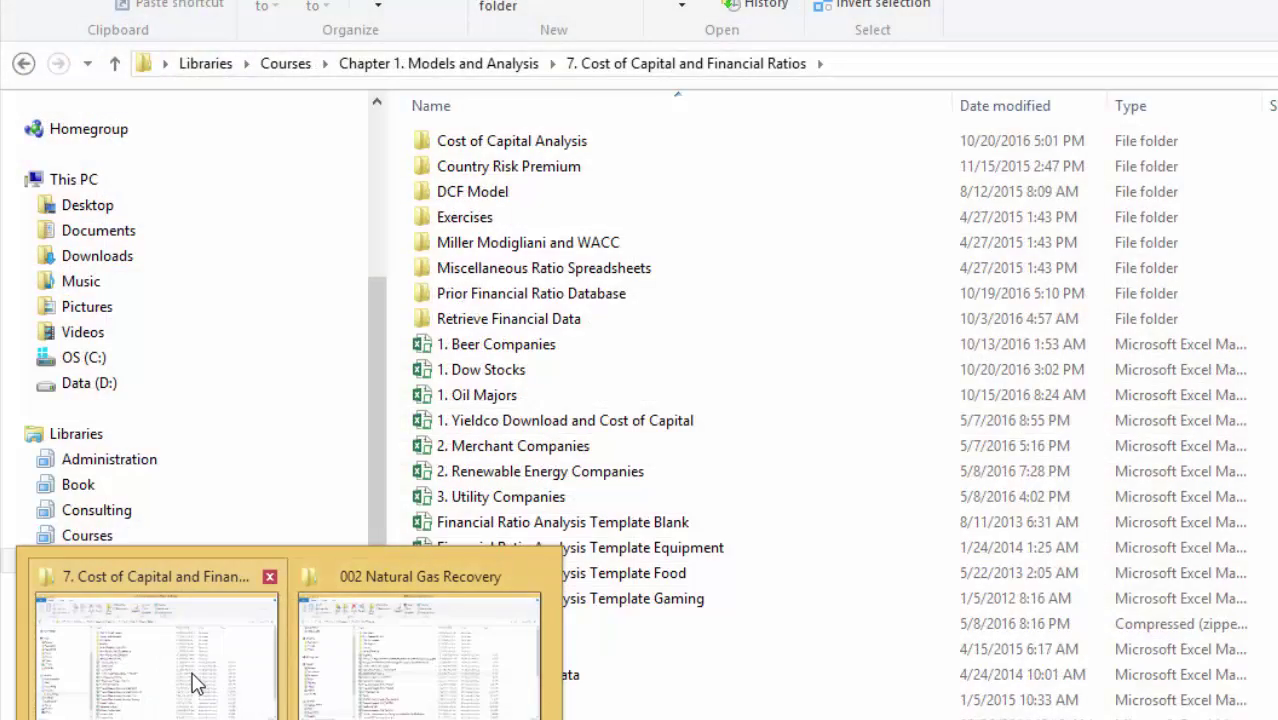
Switch to File Explorer and open Generic Macros from Courses, Chapter 1. Models and Analysis, 12. Excel Utilities (fm).
left_click(196, 683)
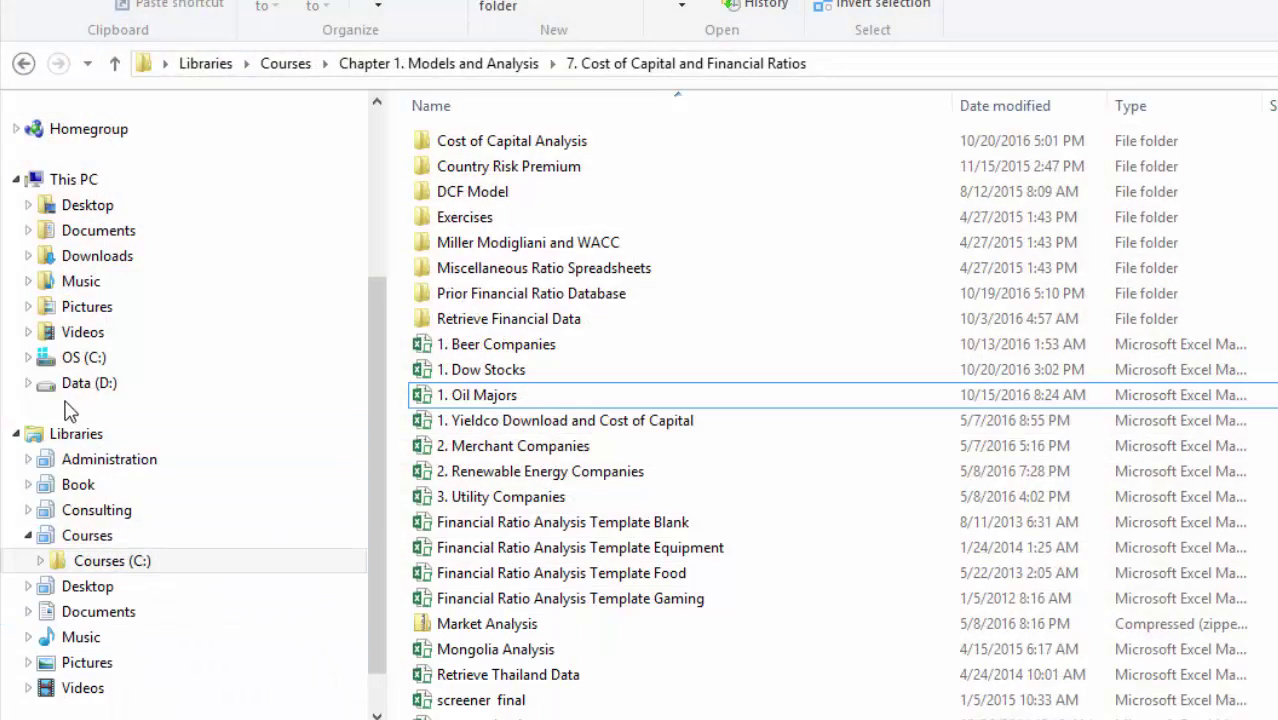
left_click(95, 563)
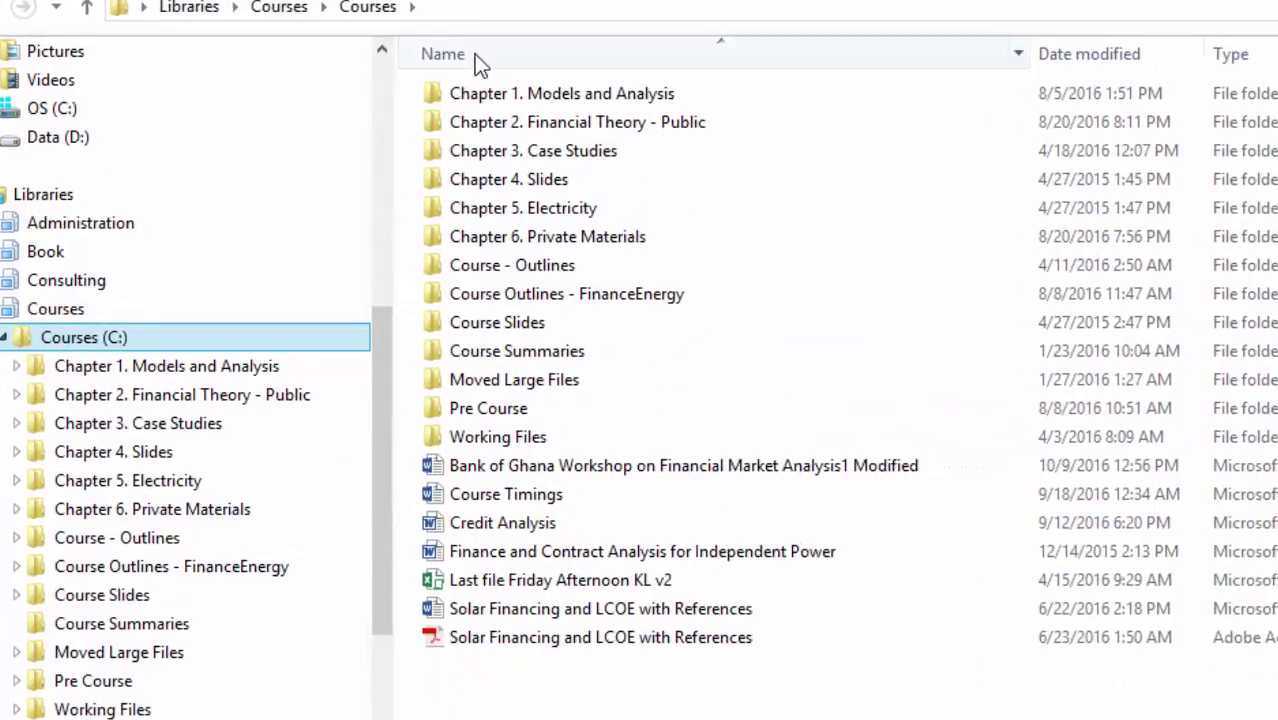
double_click(472, 97)
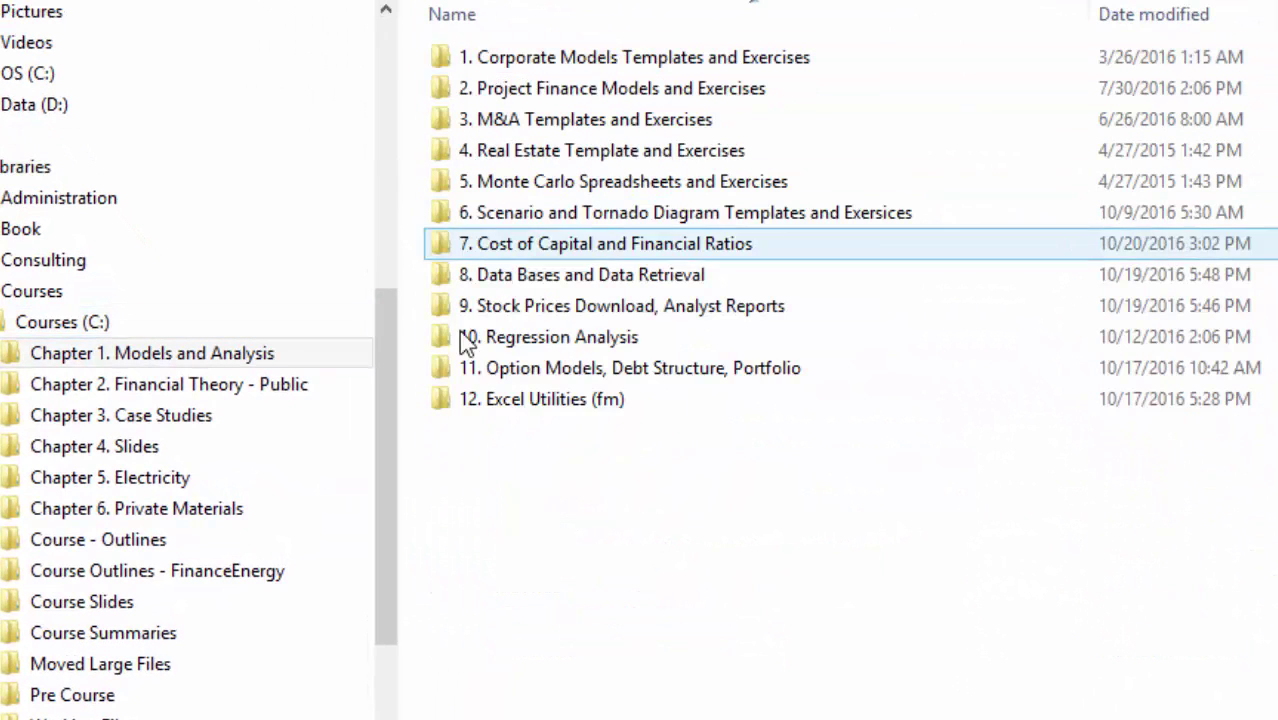
double_click(493, 399)
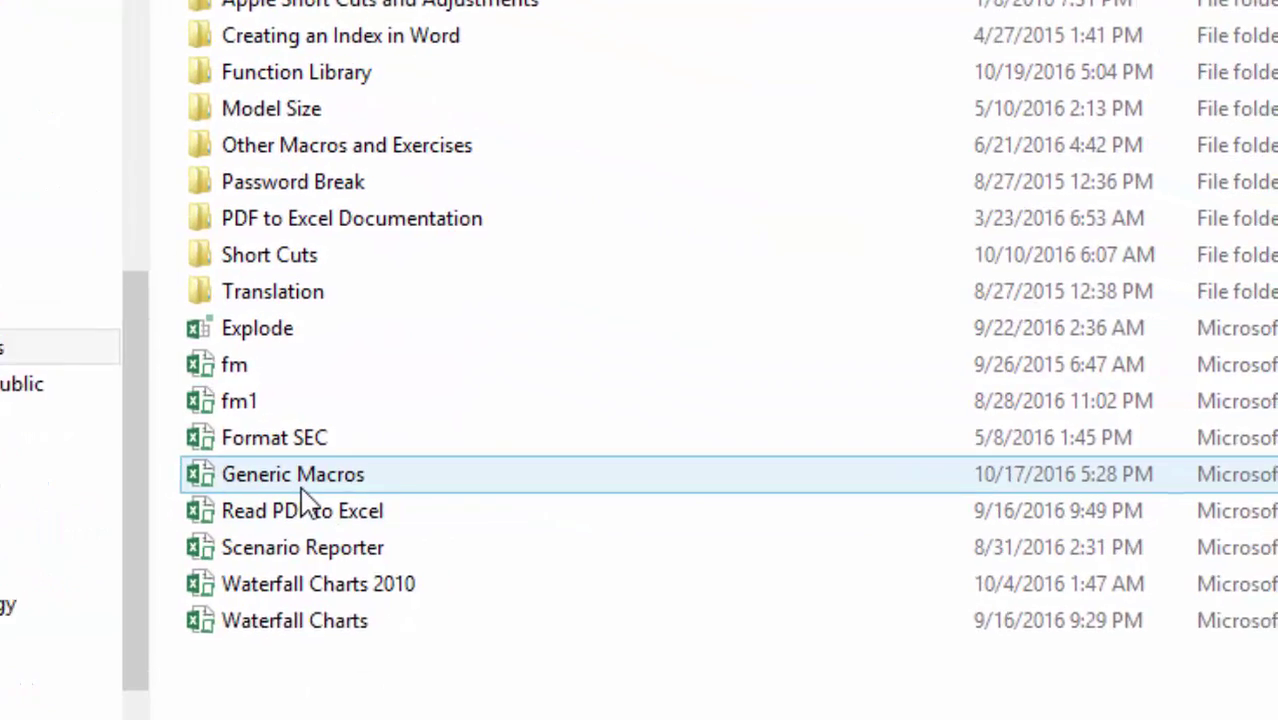
double_click(320, 478)
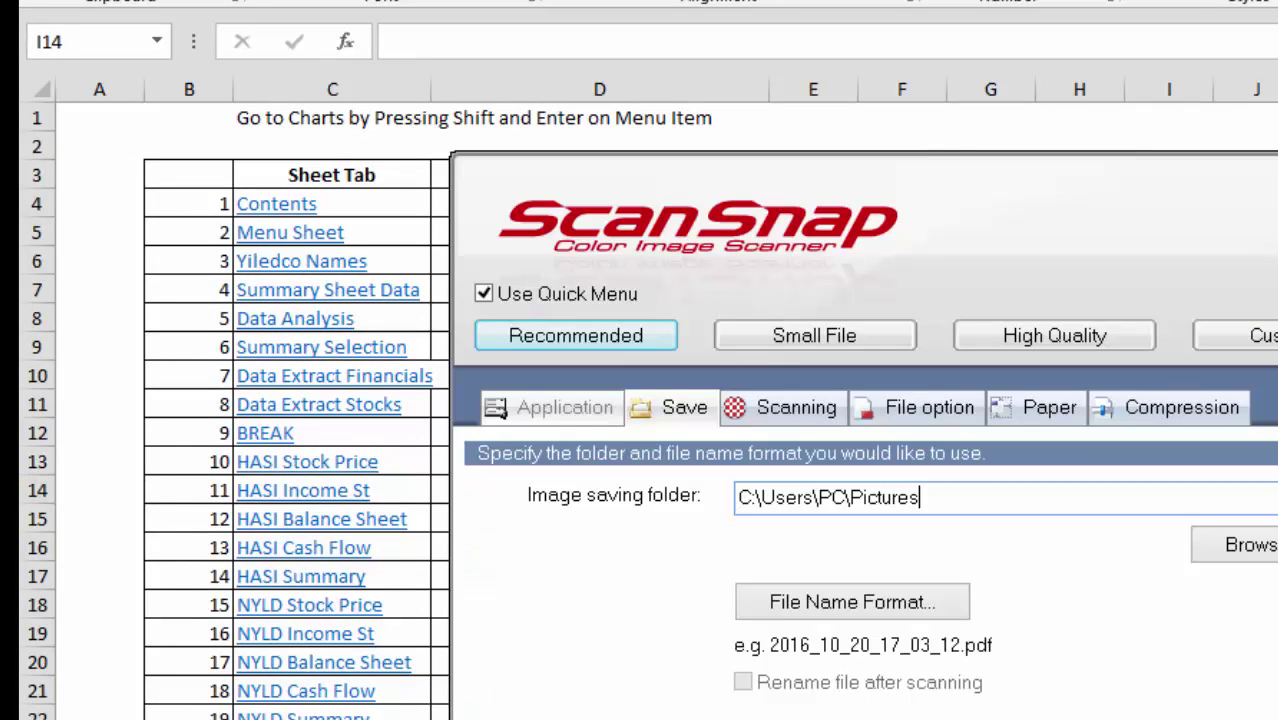
Delete all cells of the outdated sheet index so that the contents sheet is blank.
left_click(36, 91)
key("ctrl+minus")
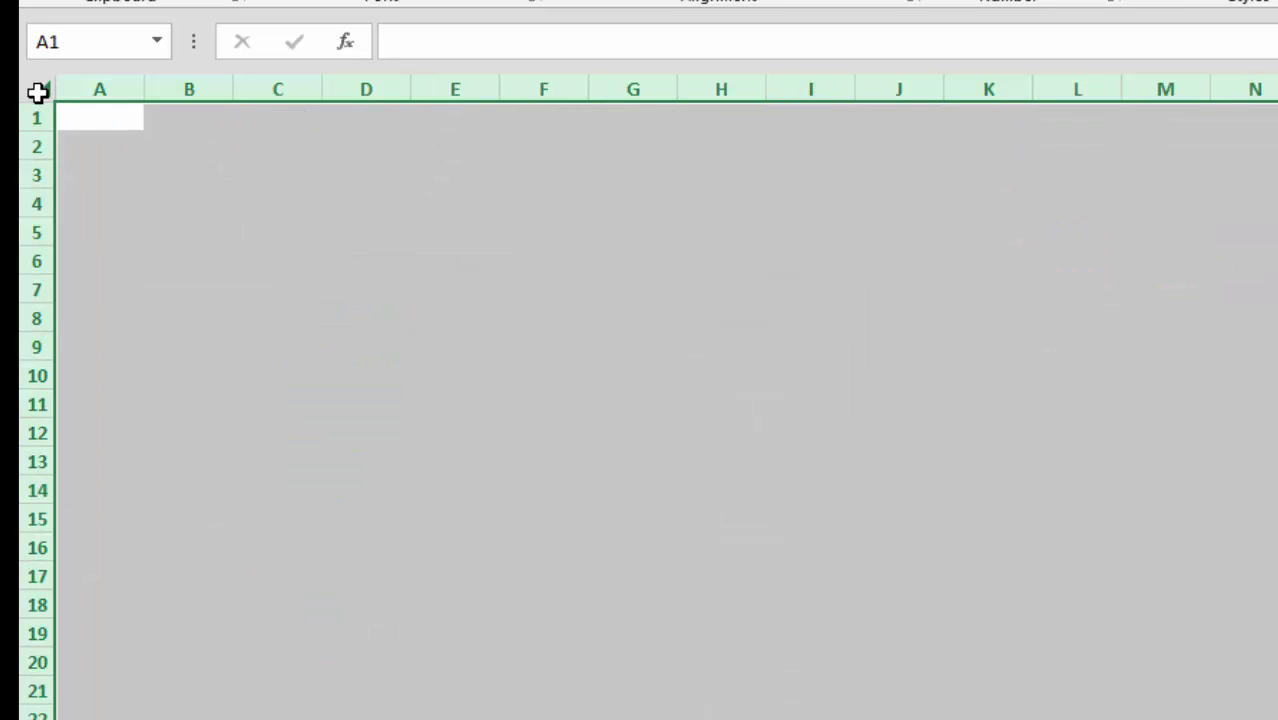
key("ctrl+Home")
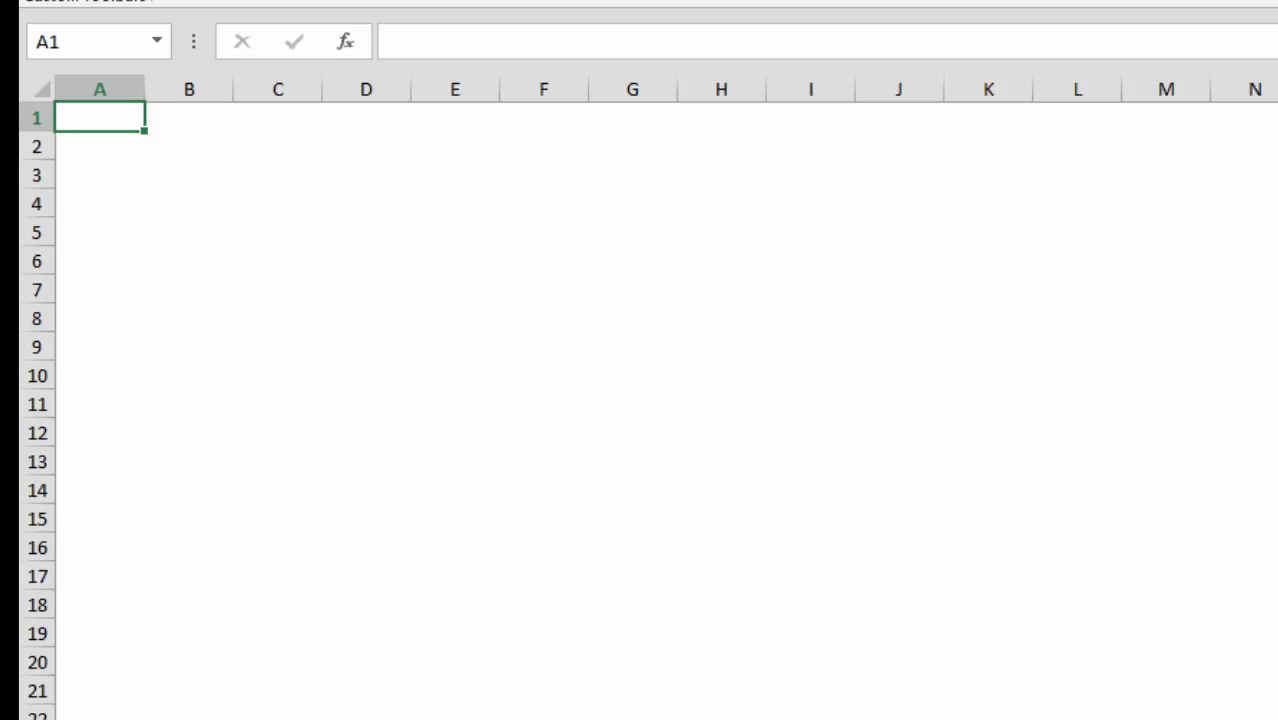
Run the x_Create_Table_of_Contents_From_Sheet_Names macro from Generic Macros.xlsm on the blank sheet.
left_click(622, 413)
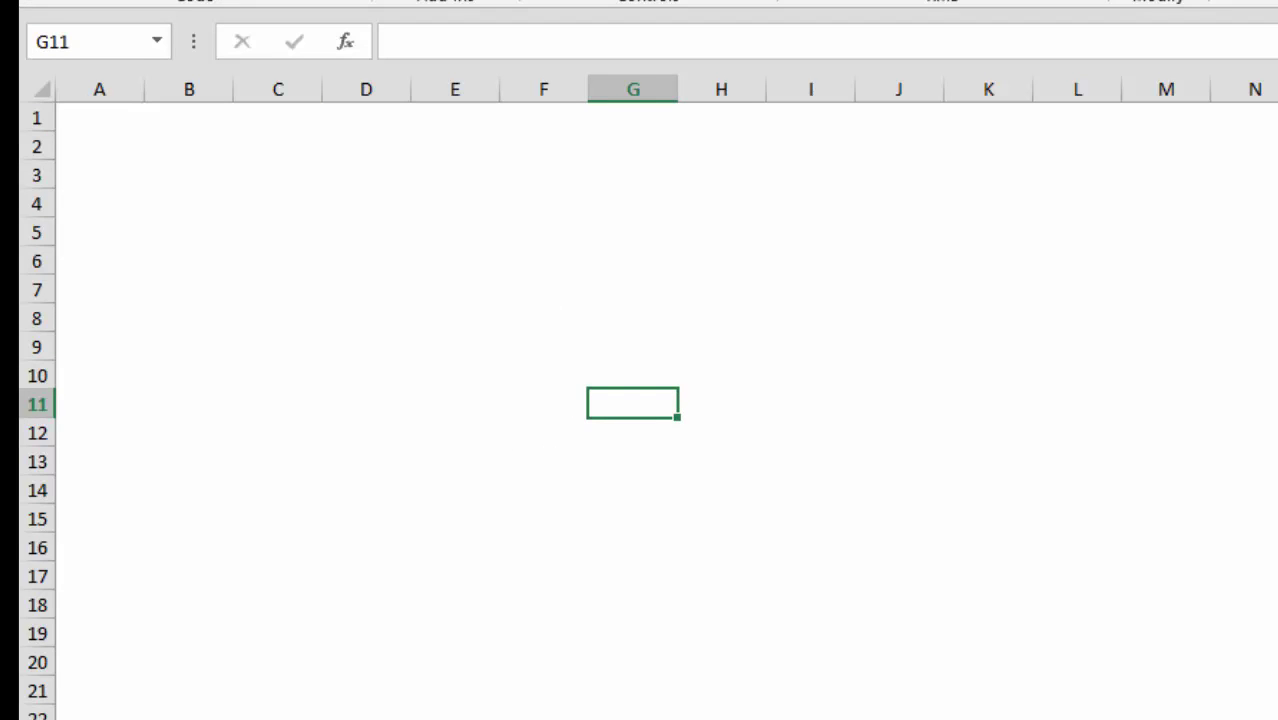
key("alt+F8")
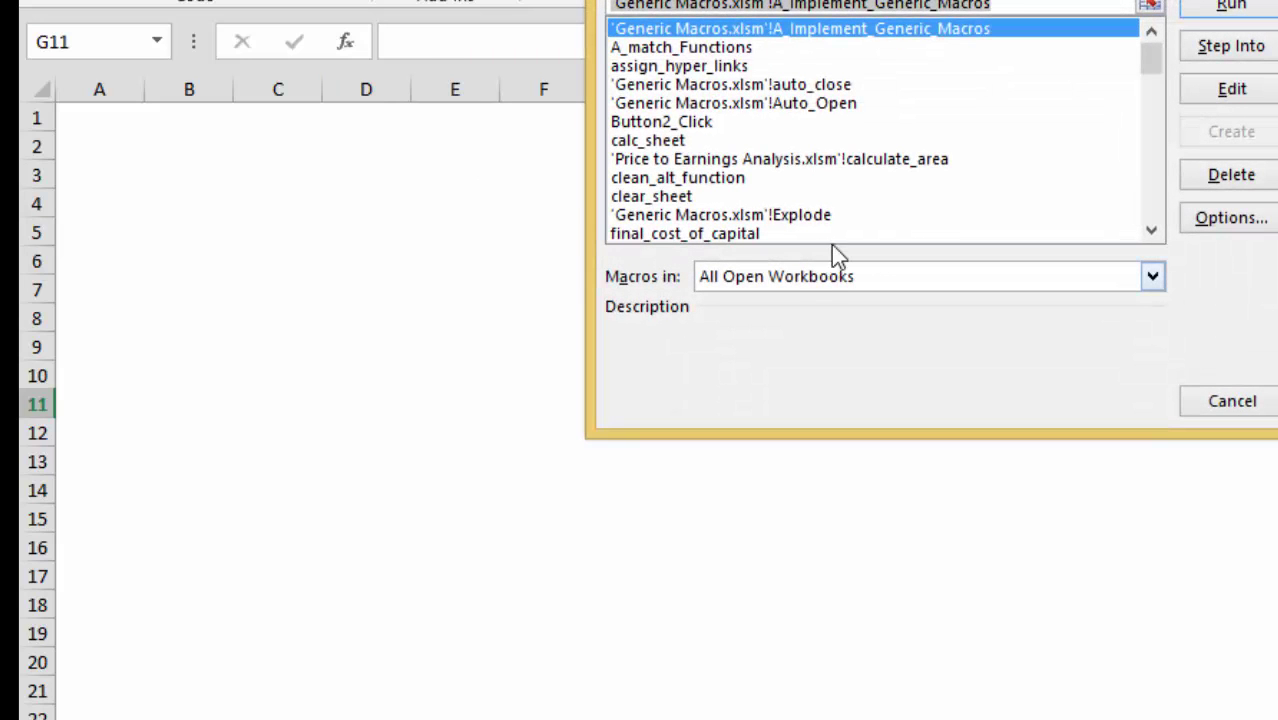
left_click(1148, 277)
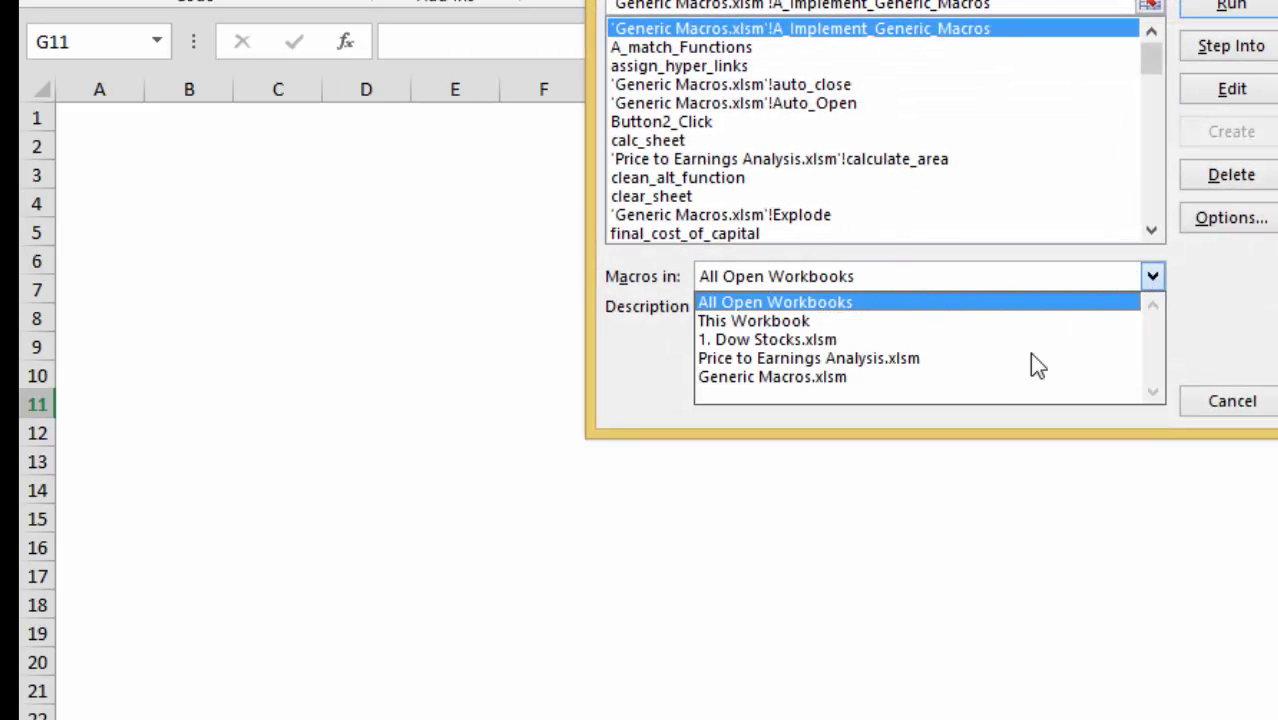
left_click(993, 374)
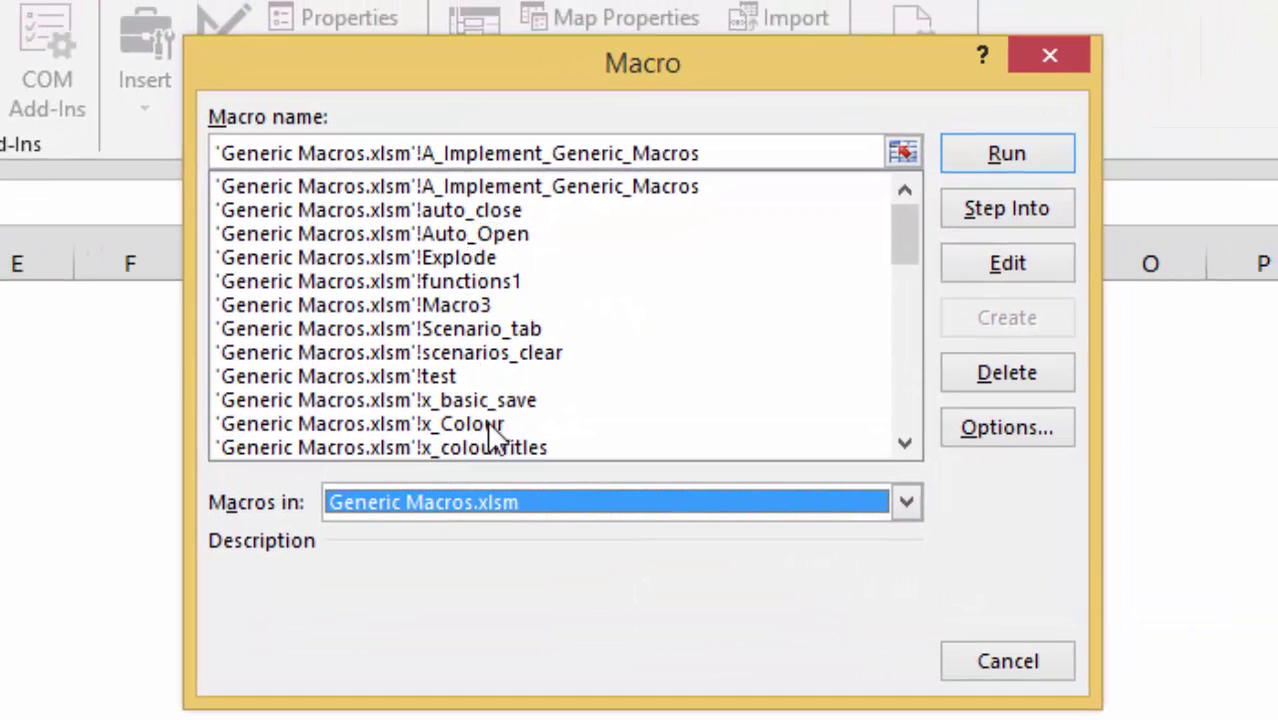
left_click(907, 405)
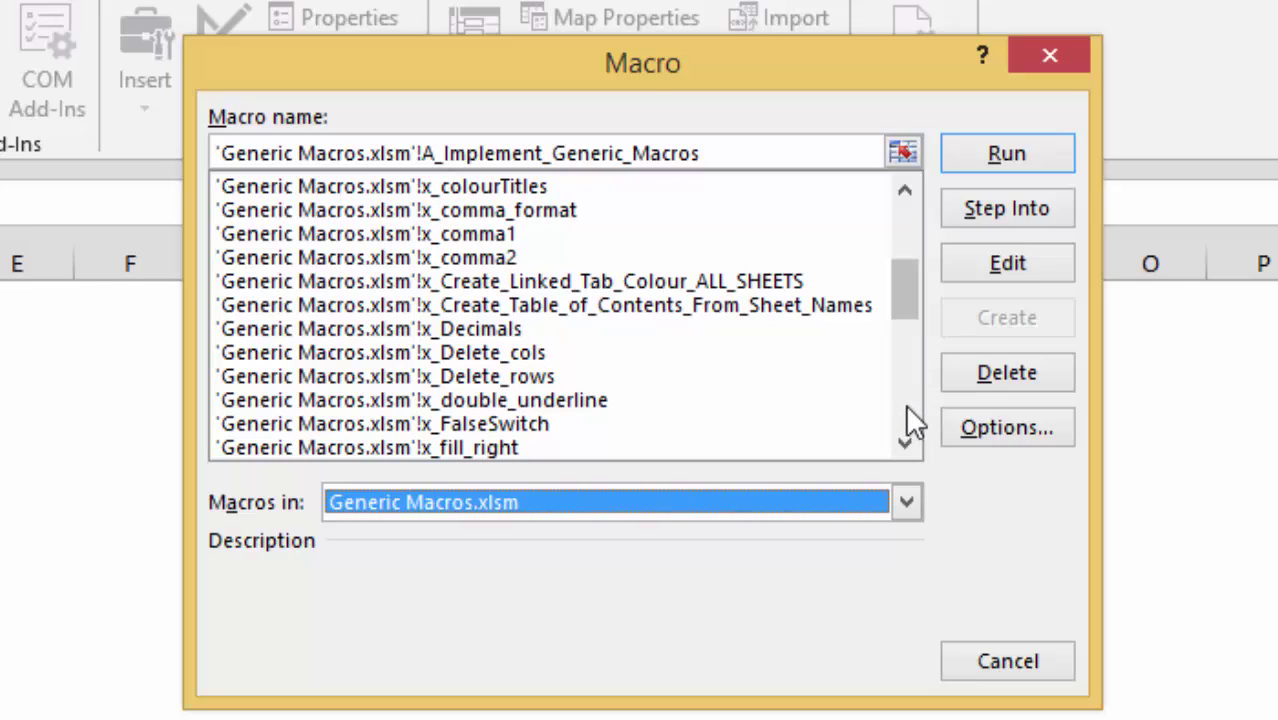
left_click(743, 306)
left_click(1000, 155)
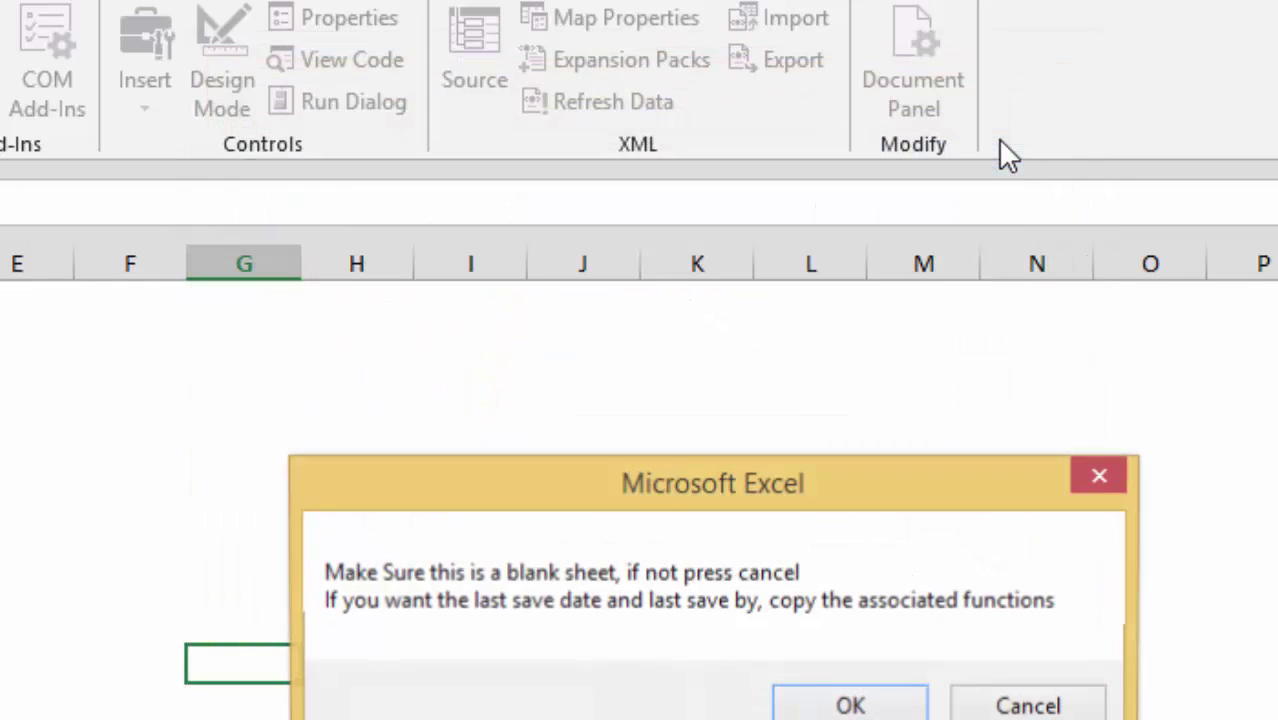
left_click(862, 705)
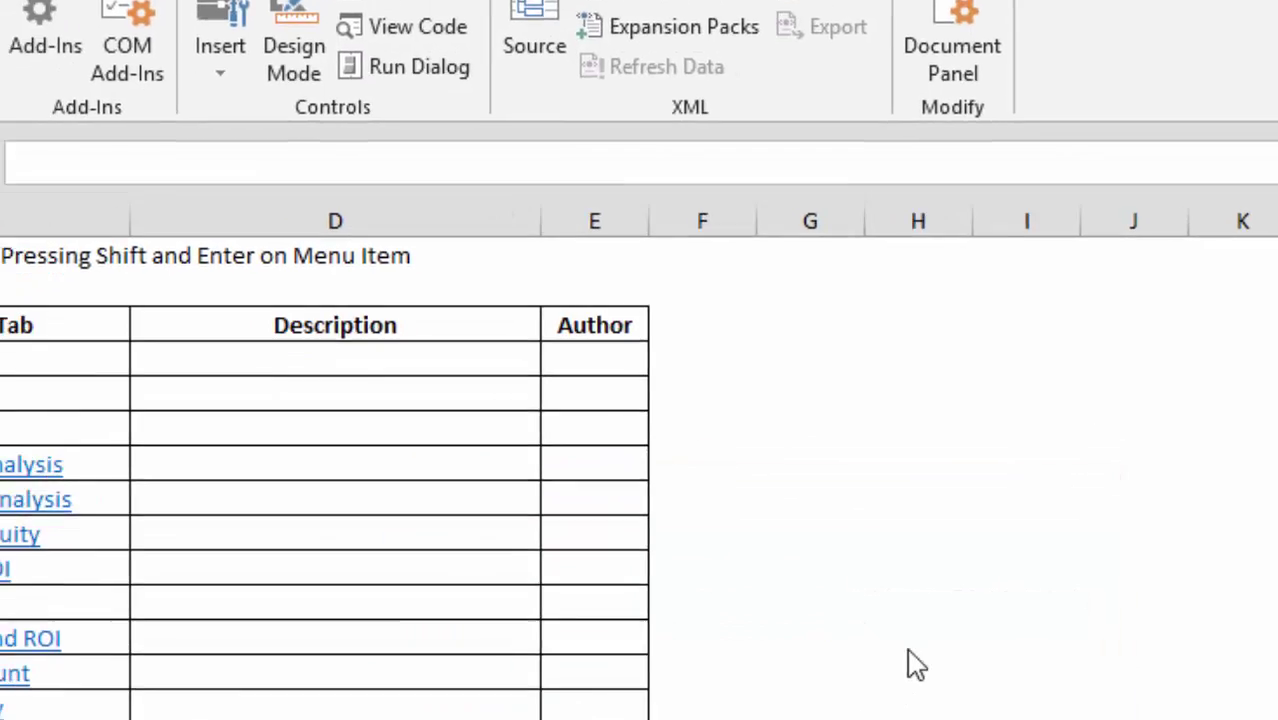
Look through the linked sheet names in the new table of contents, down to Value Driver Equity.
key("Down")
key("Right")
key("Right")
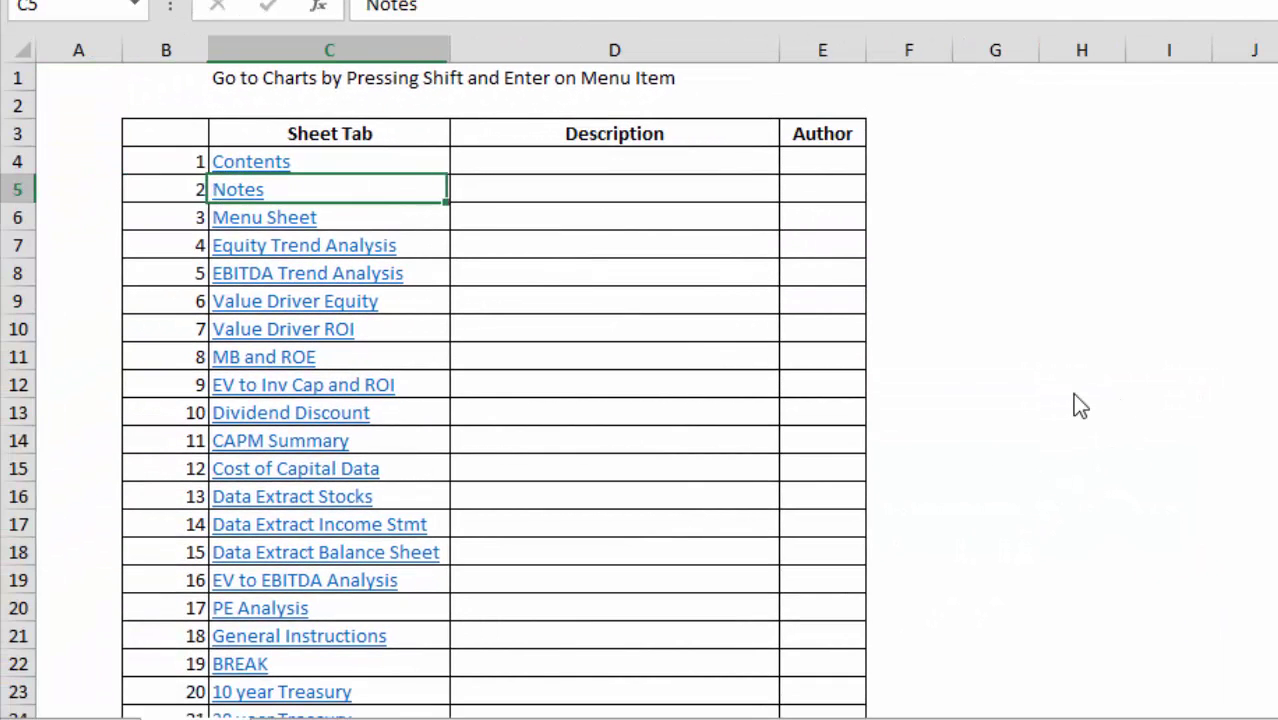
key("Down")
key("Down")
key("Down")
key("Down")
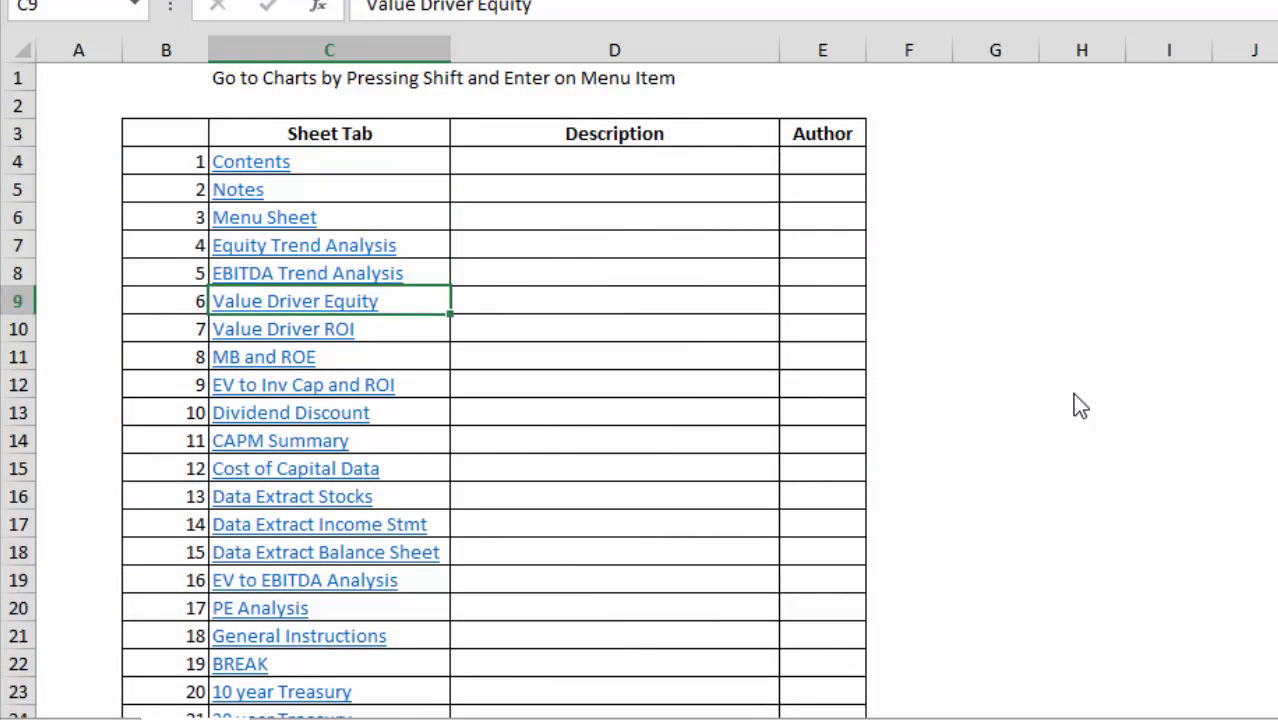
Look further through the linked sheet names in the table of contents, past the Boeing to Home Depot sheets, down to the IBM sheets.
key("Down")
key("Up")
key("Up")
key("Down")
key("Down")
key("Down")
key("Down")
key("Down")
key("Down")
key("Down")
key("Down")
key("Down")
key("Down")
key("Down")
key("Down")
key("Down")
key("Down")
key("Down")
key("Down")
key("Down")
key("Down")
key("Down")
key("Down")
key("Down")
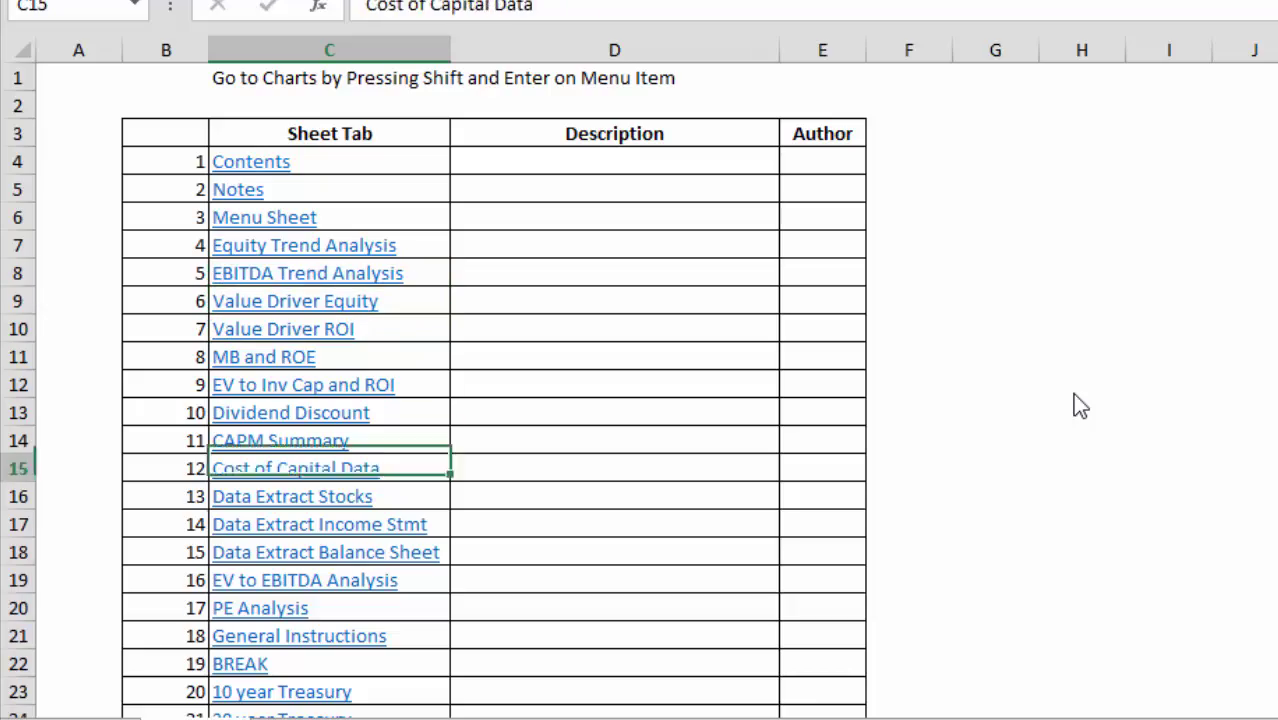
key("Down")
key("Down")
key("Down")
key("Down")
key("Down")
key("Down")
key("Down")
key("Down")
key("Down")
key("Down")
key("Down")
key("Down")
key("Down")
key("Down")
key("Down")
key("Down")
key("Down")
key("Down")
key("Down")
key("Down")
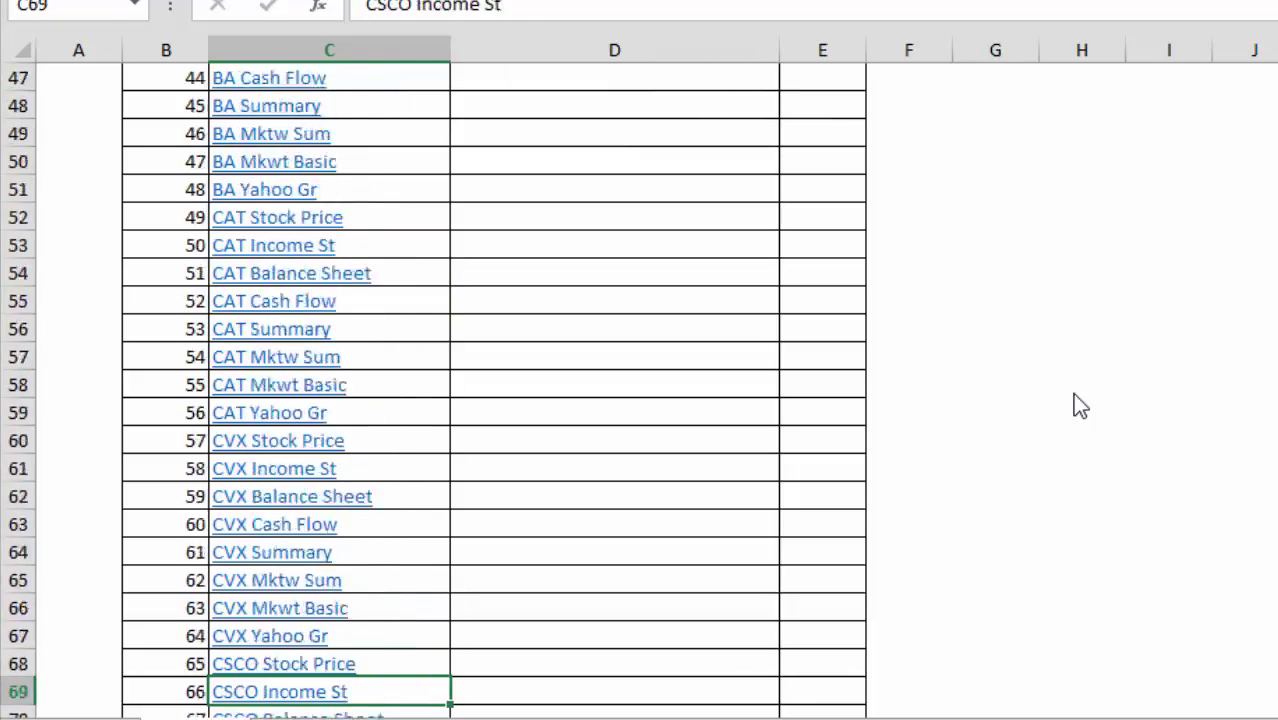
key("Down")
key("Down")
key("Down")
key("Down")
key("Down")
key("Down")
key("Down")
key("Down")
key("Down")
key("Down")
key("Down")
key("Down")
key("Down")
key("Down")
key("Down")
key("Down")
key("Down")
key("Down")
key("Down")
key("Down")
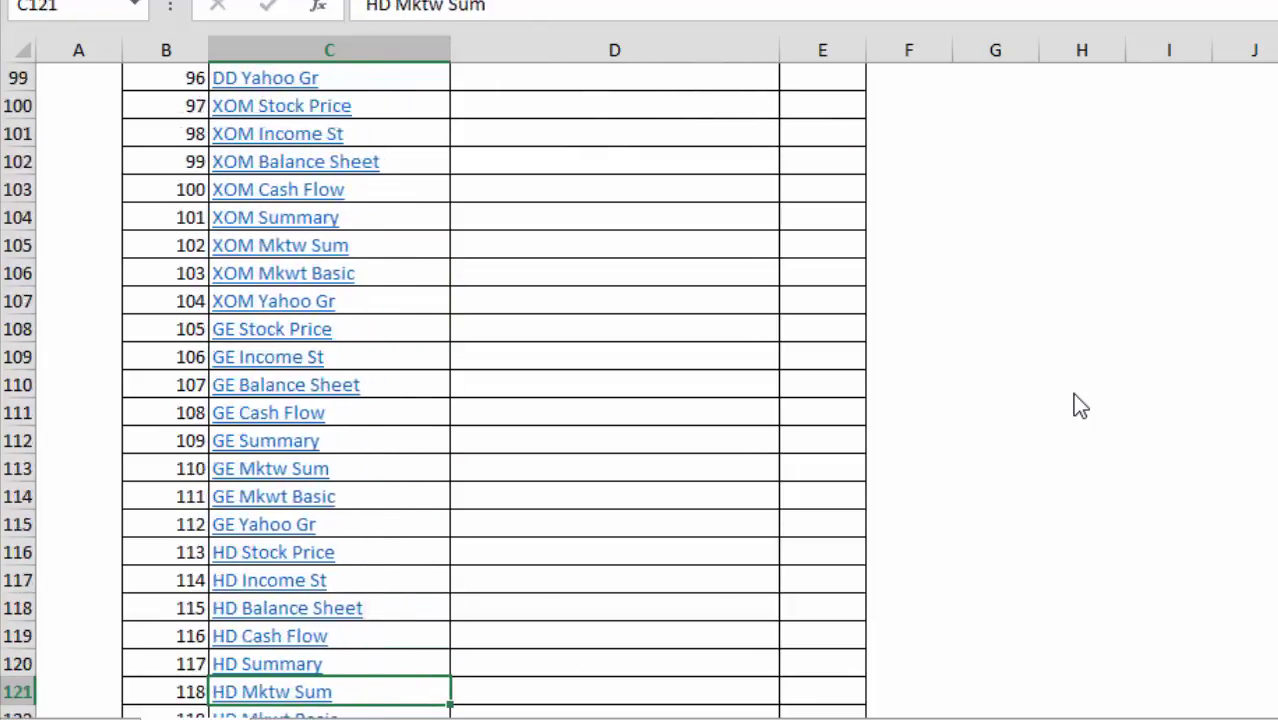
key("Up")
key("Up")
key("Up")
key("Up")
key("Up")
key("Up")
key("Up")
key("Up")
key("Up")
key("Up")
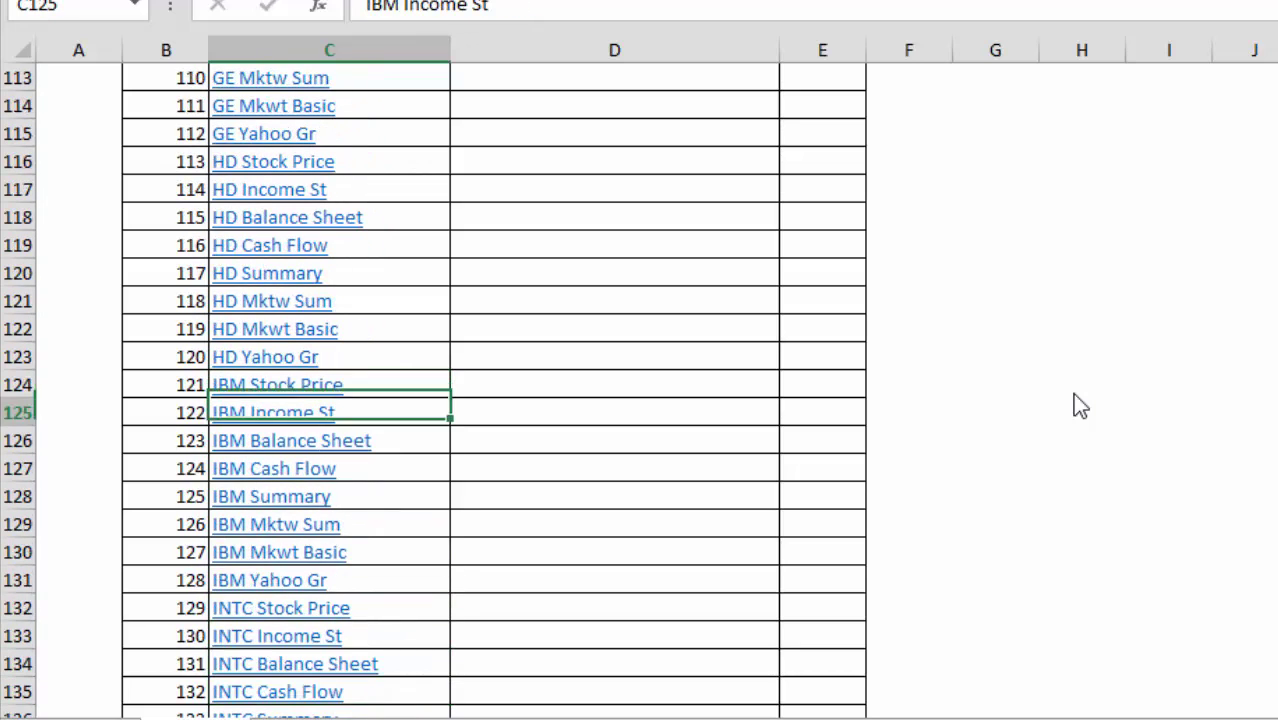
key("Down")
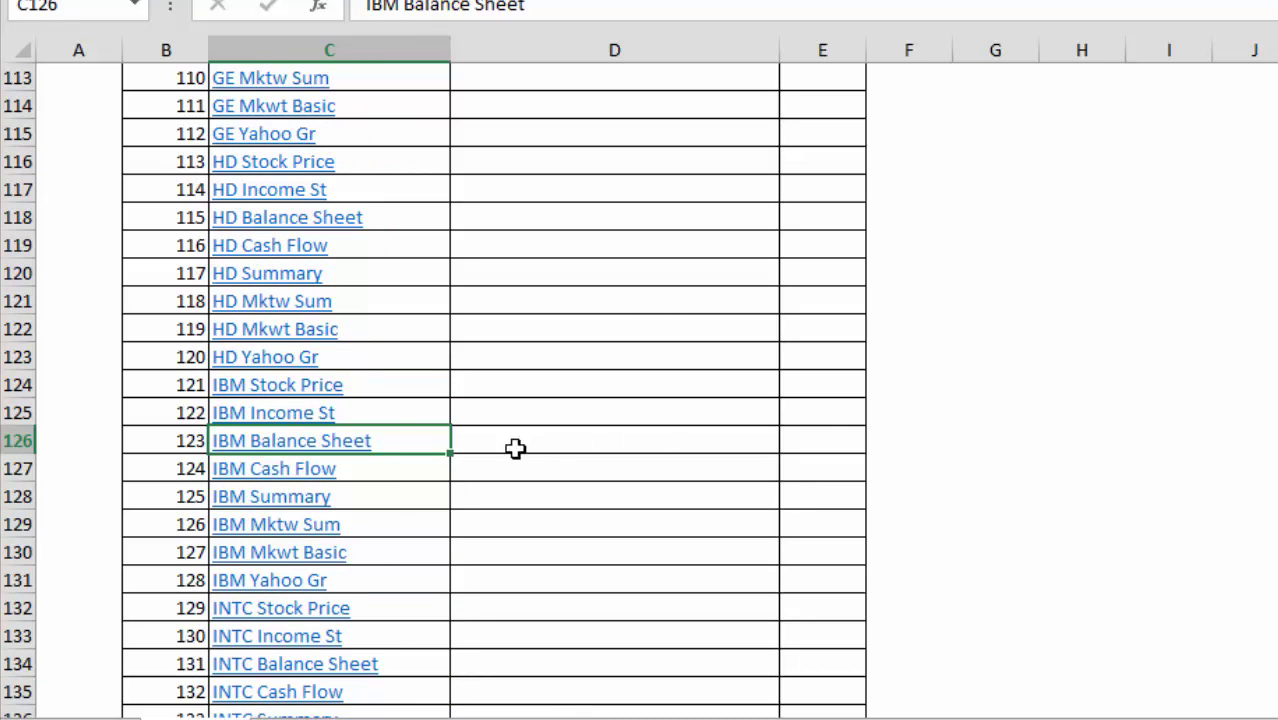
Open the IBM Income St sheet from its contents link, examine the annual income statement data, and return to the start of the sheet.
left_click(289, 420)
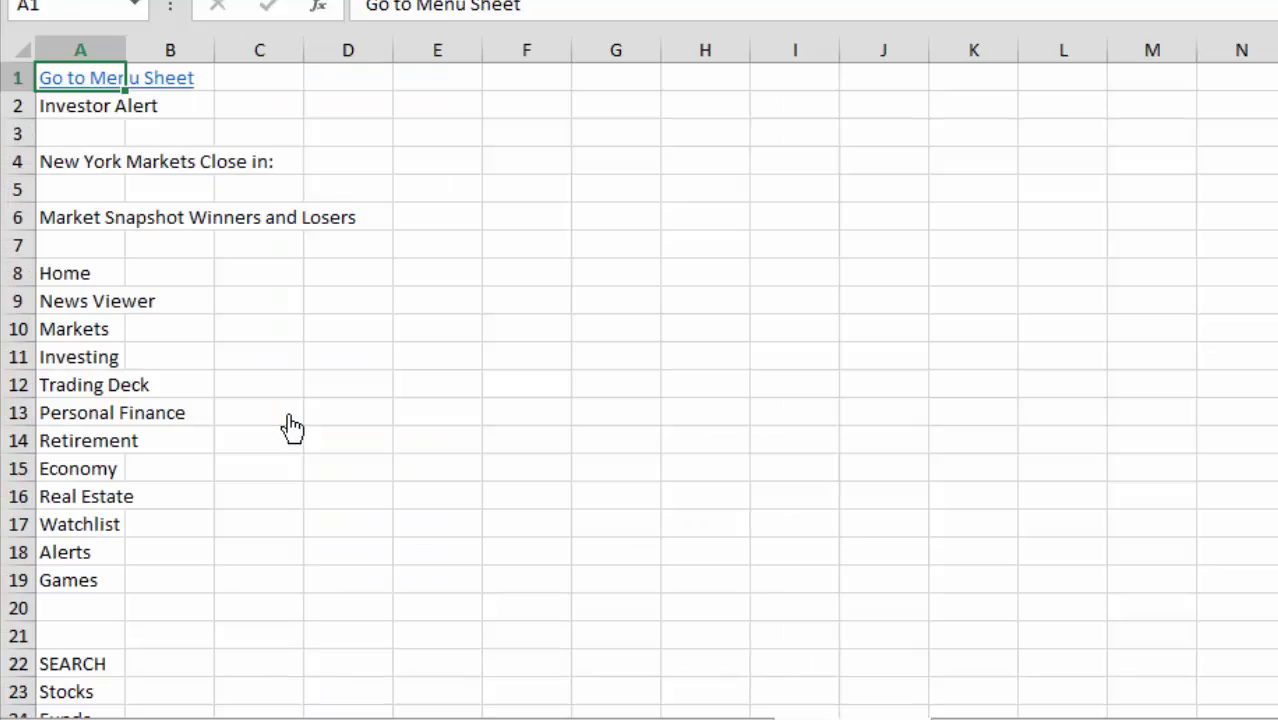
key("Page_Down")
key("Page_Down")
key("Page_Down")
key("Page_Down")
key("Page_Down")
key("Page_Down")
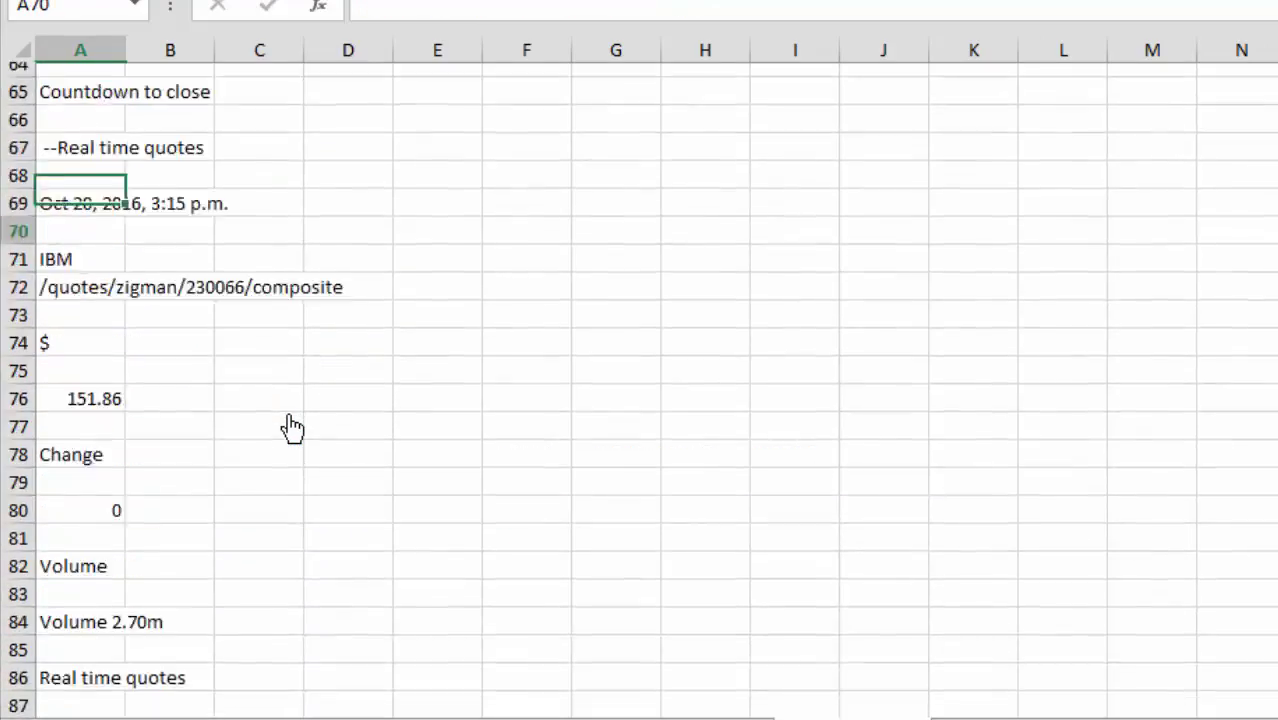
key("Page_Down")
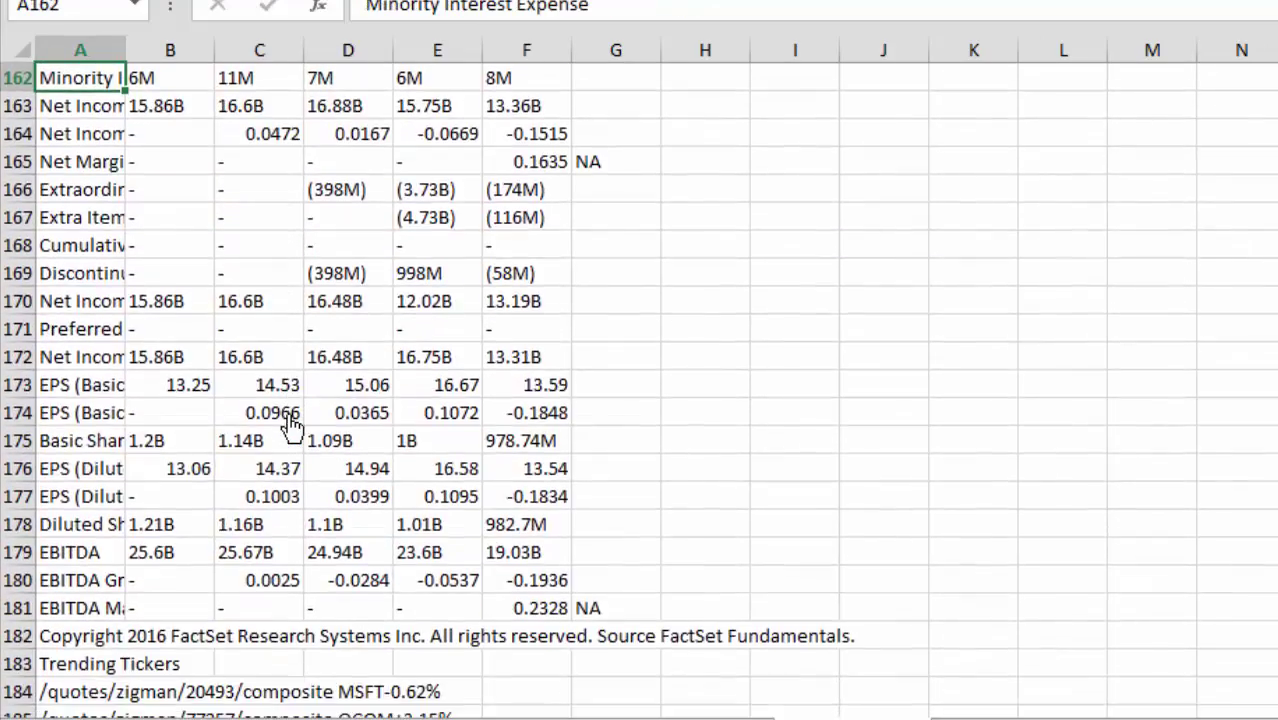
key("Page_Down")
key("Page_Up")
key("Page_Up")
key("Page_Down")
key("Page_Up")
key("Page_Up")
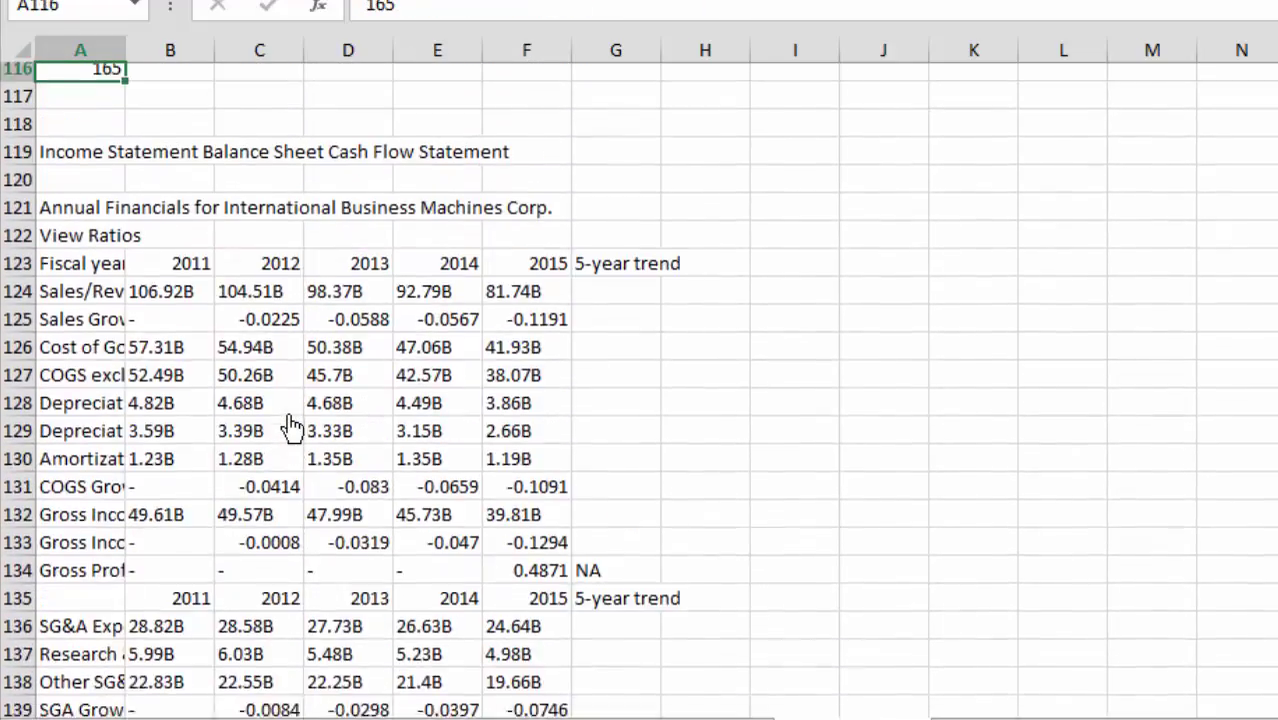
key("ctrl+Home")
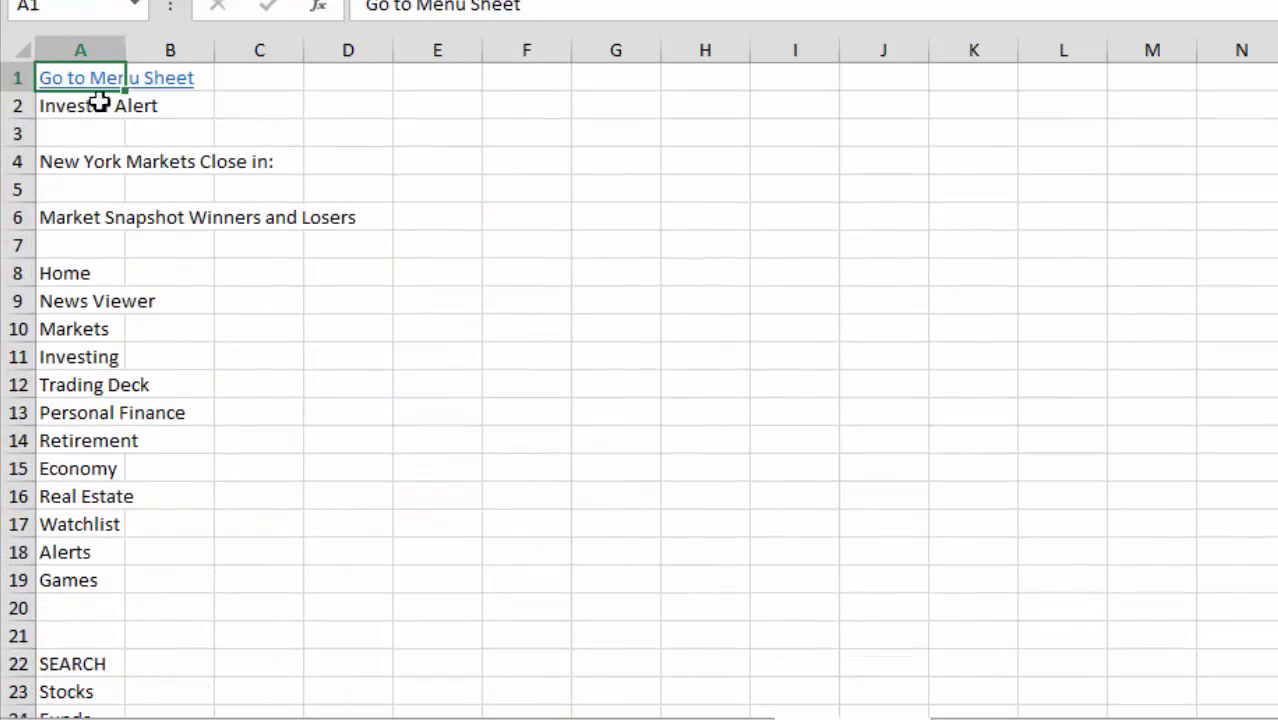
Follow the link back to the Menu Sheet and go on to the summary table of the Equity Trend Analysis sheet.
left_click(58, 86)
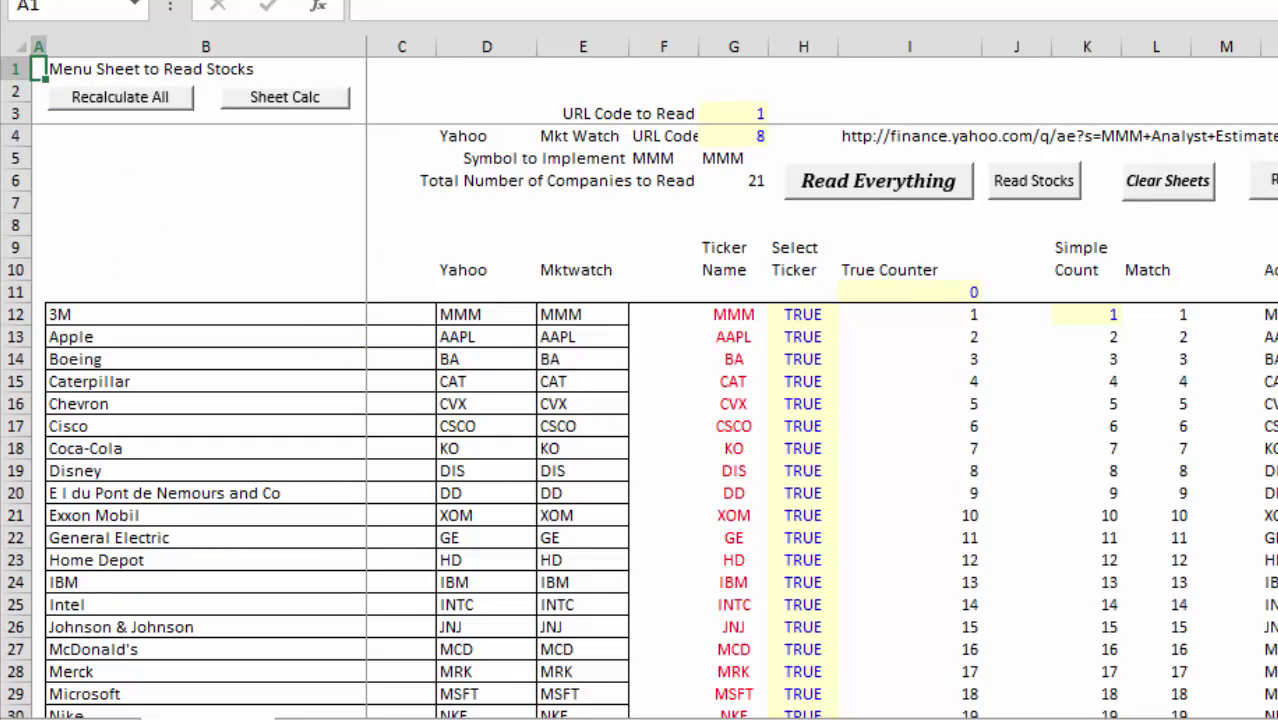
key("ctrl+Page_Down")
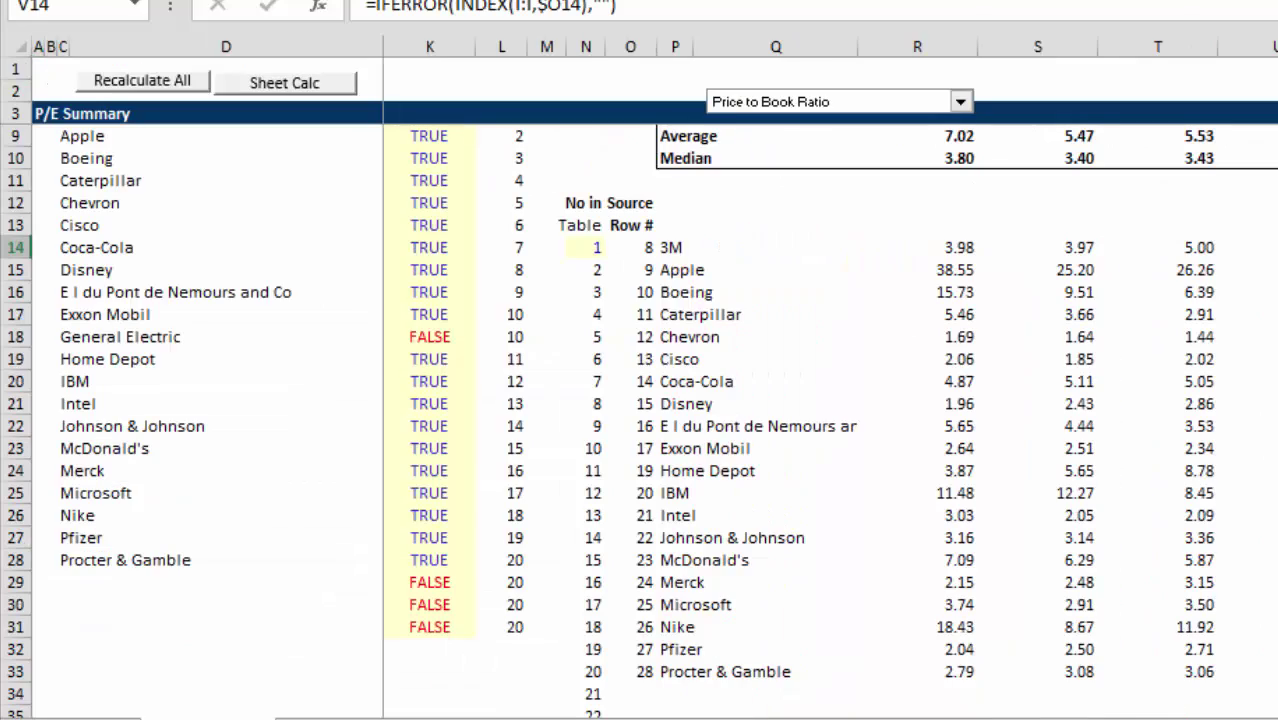
left_click(538, 337)
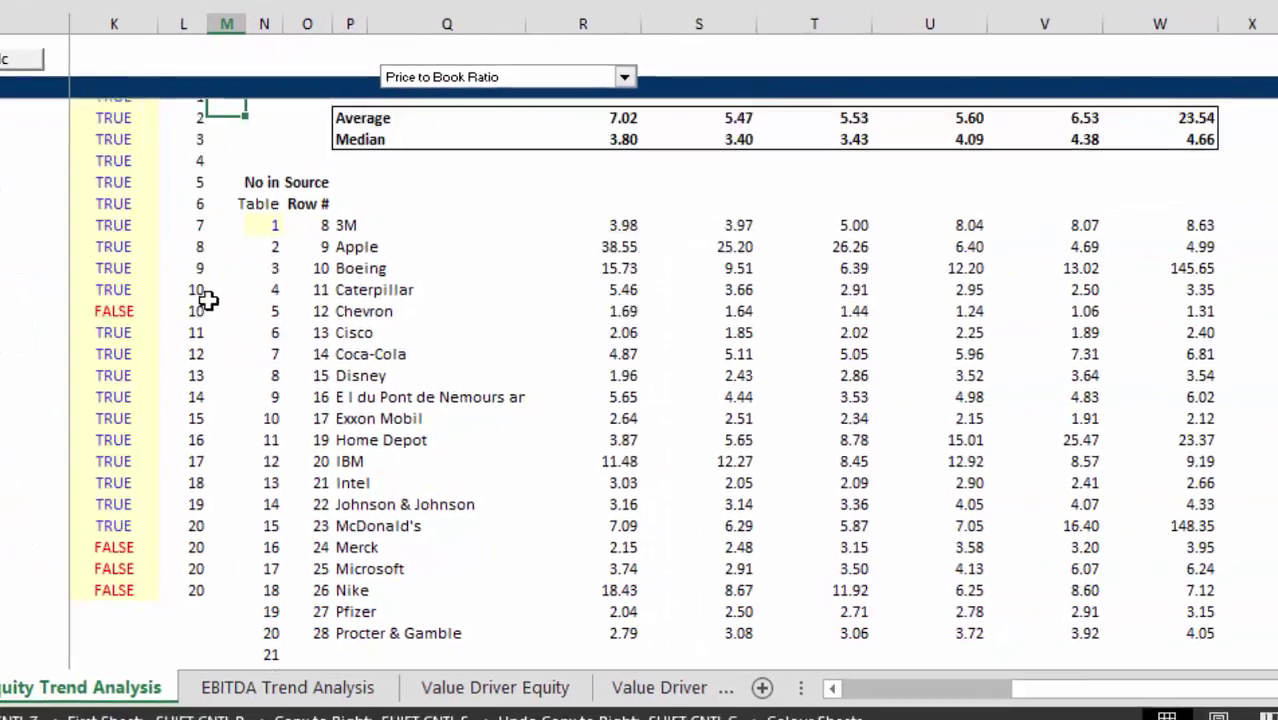
key("ctrl+Up")
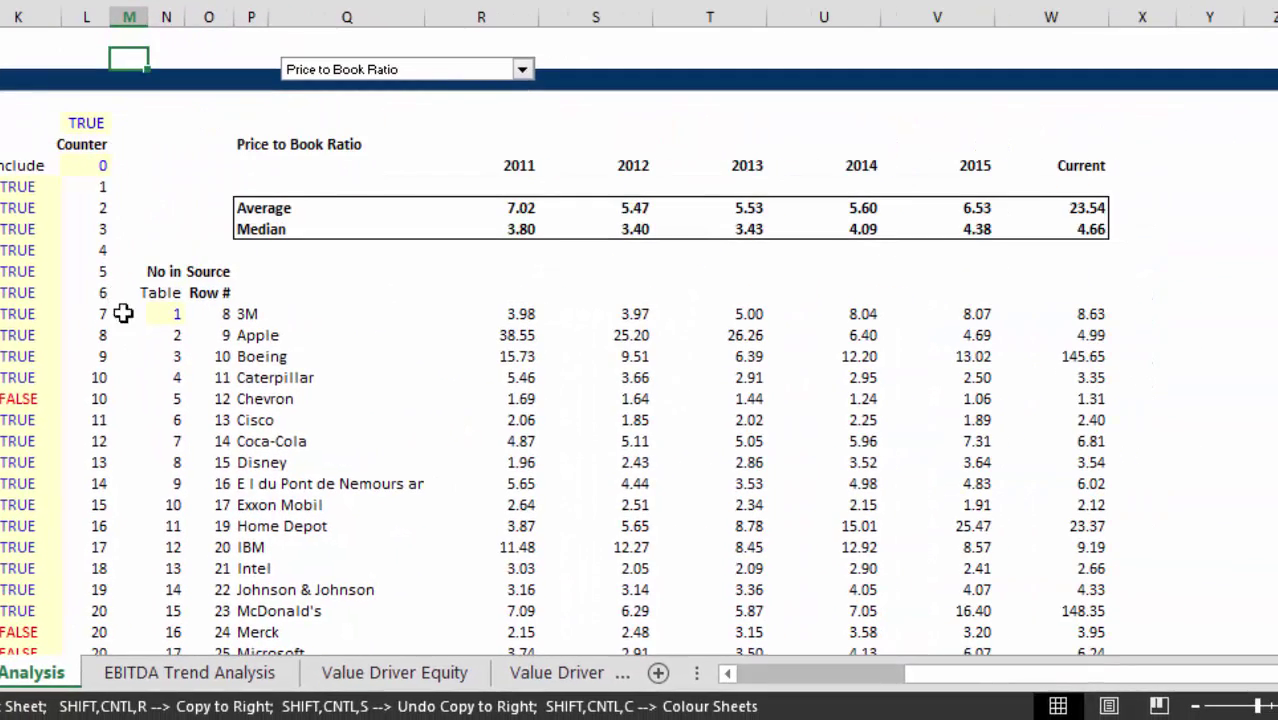
key("Down")
key("Down")
key("Down")
key("Down")
key("Down")
key("Down")
key("Down")
key("Down")
key("Down")
key("Down")
key("Down")
key("Down")
key("Down")
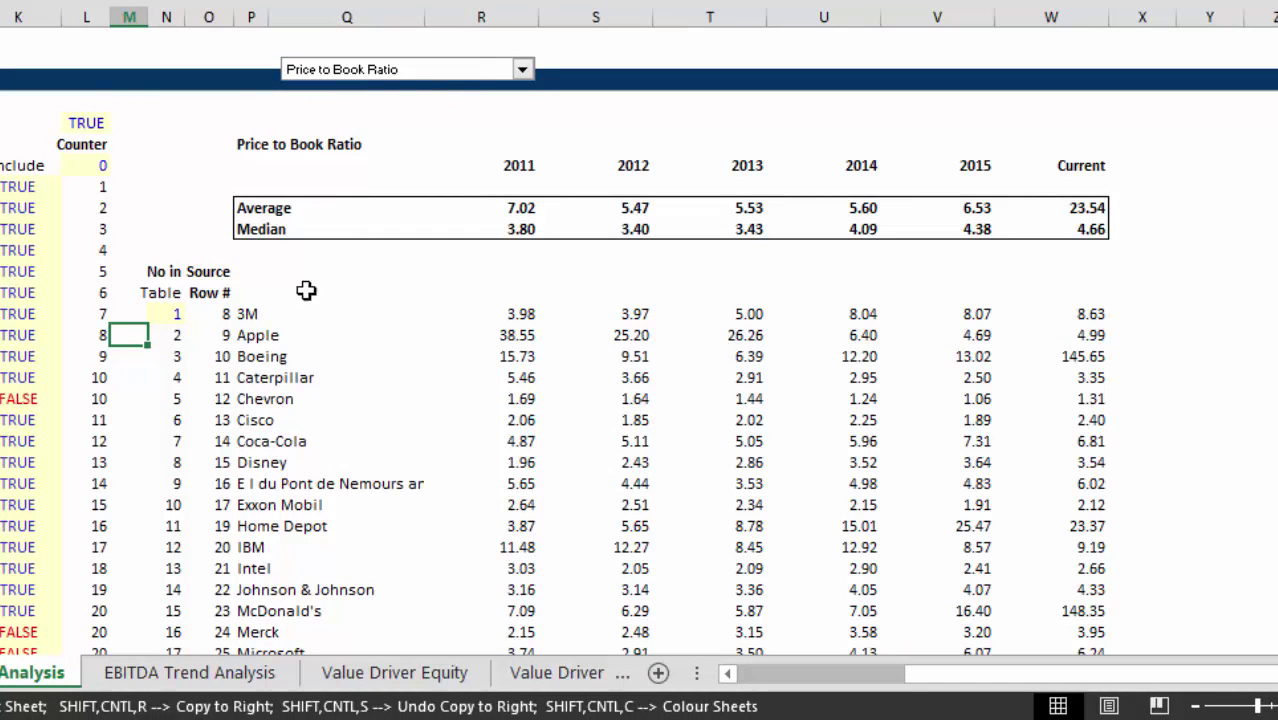
Show EPS - Basic instead of the price to book ratio in the Equity Trend Analysis table.
left_click(522, 70)
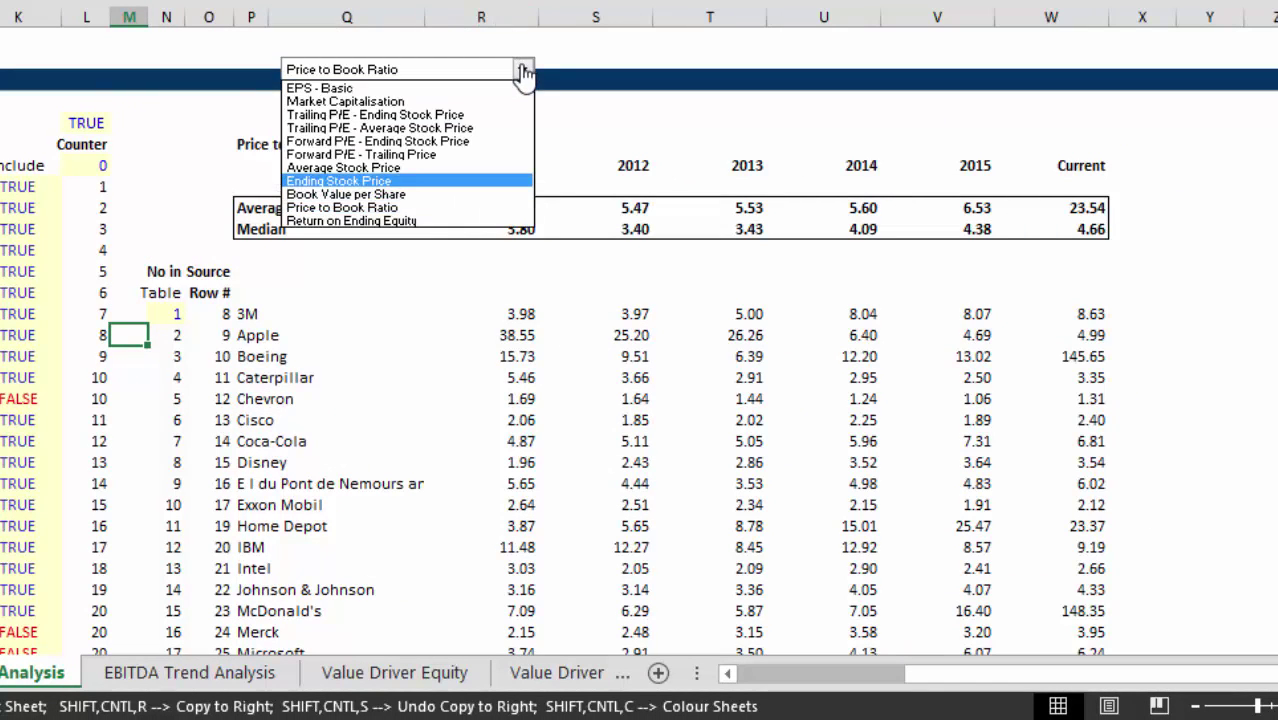
key("Up")
key("Up")
key("Up")
key("Up")
key("Up")
key("Up")
key("Return")
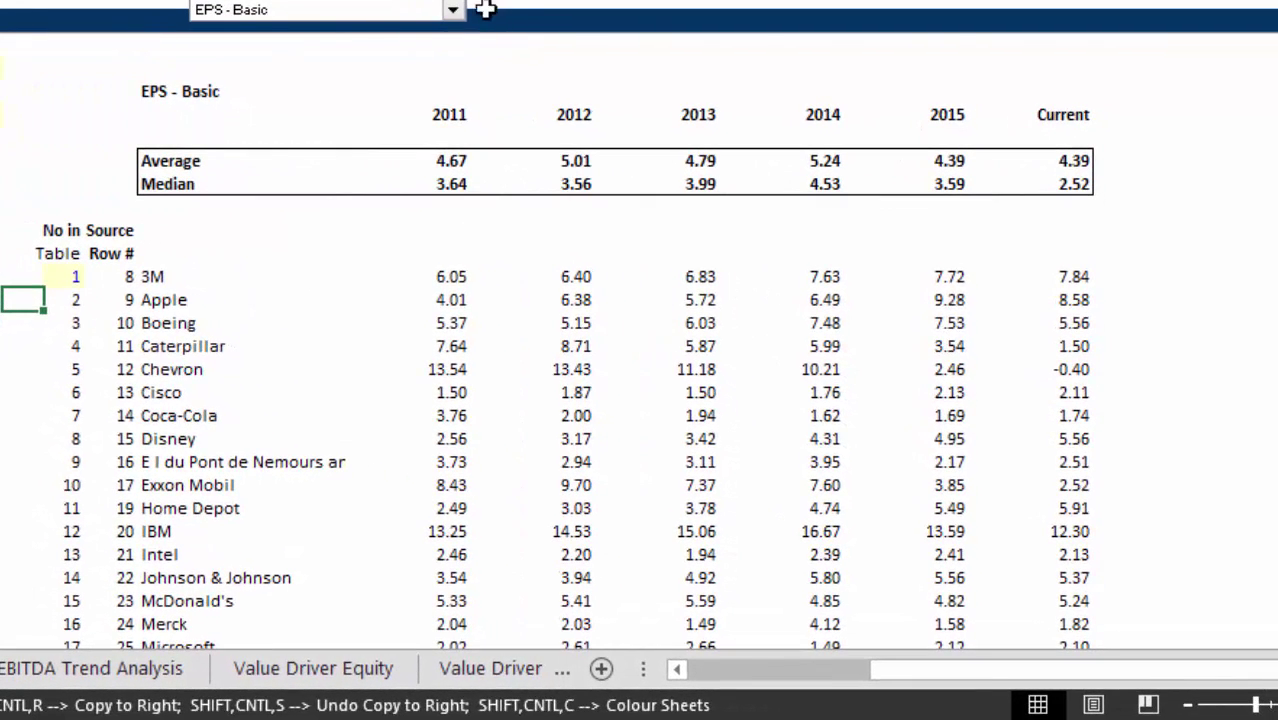
Switch the equity trend table to Trailing P/E - Ending Stock Price and review the multiples.
left_click(453, 10)
key("Down")
key("Down")
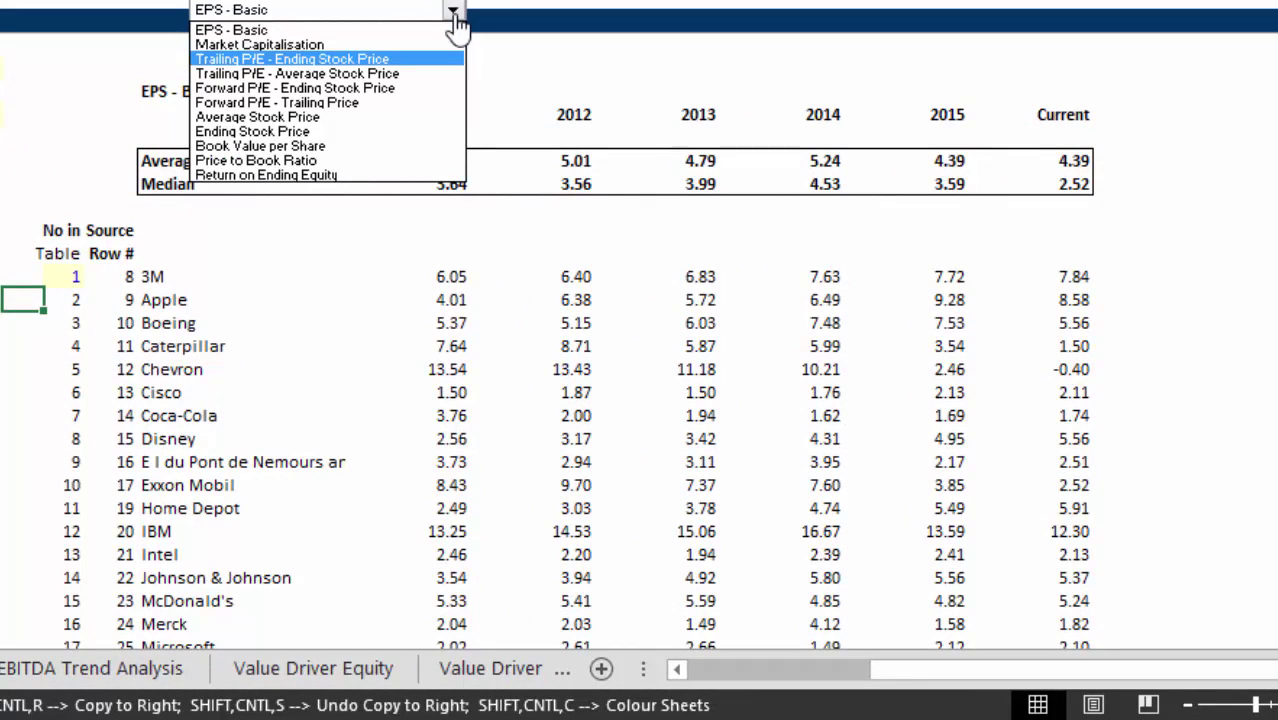
key("Return")
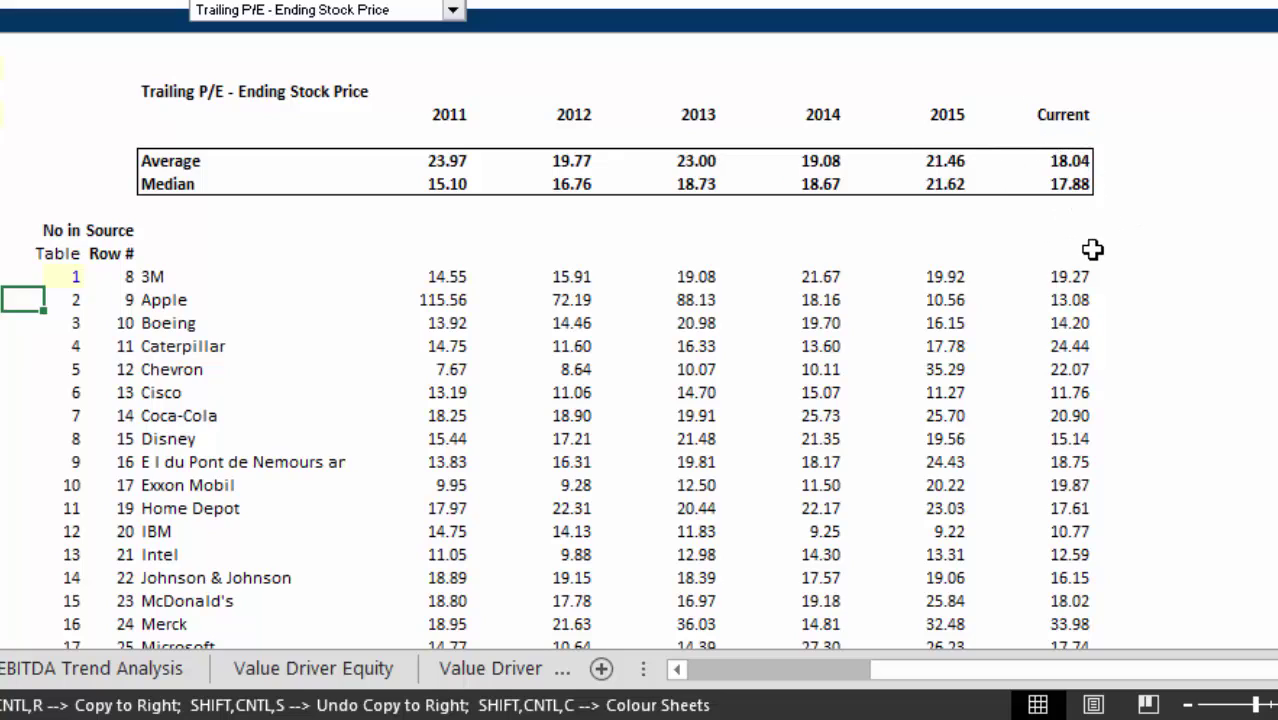
Display Trailing P/E - Average Stock Price and then Forward P/E - Ending Stock Price in the equity trend table.
left_click(453, 10)
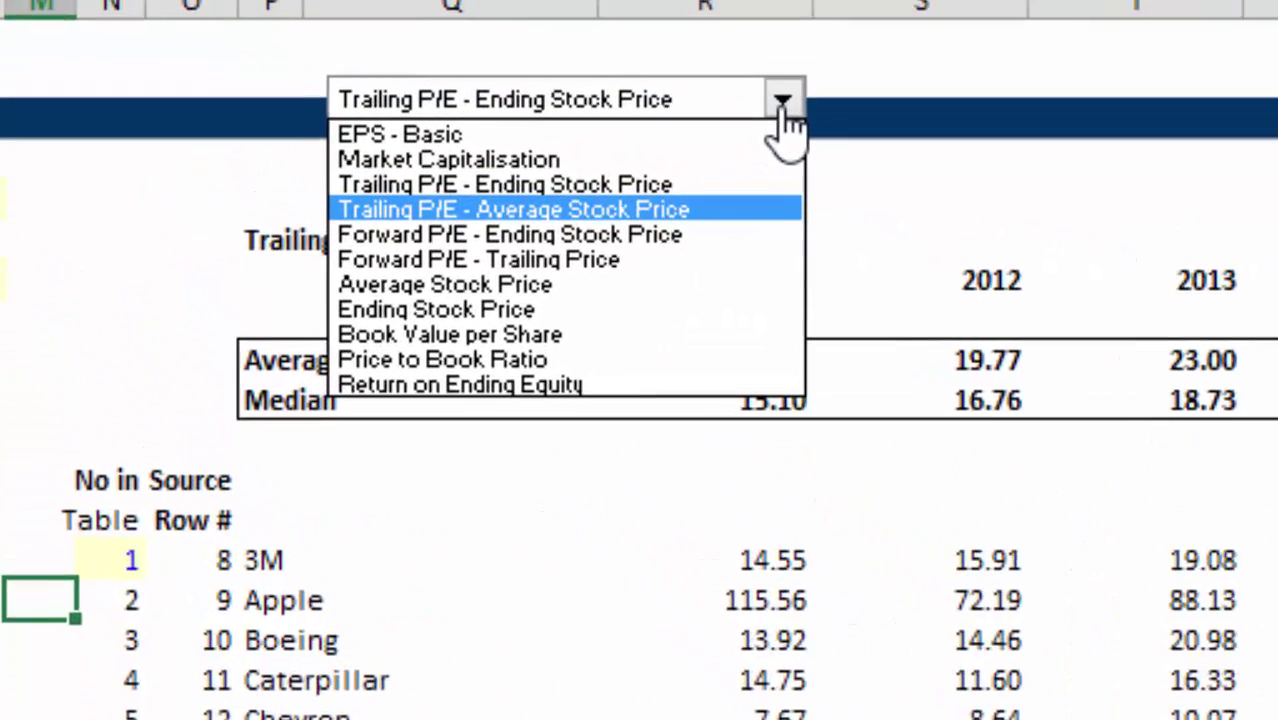
key("Return")
left_click(946, 155)
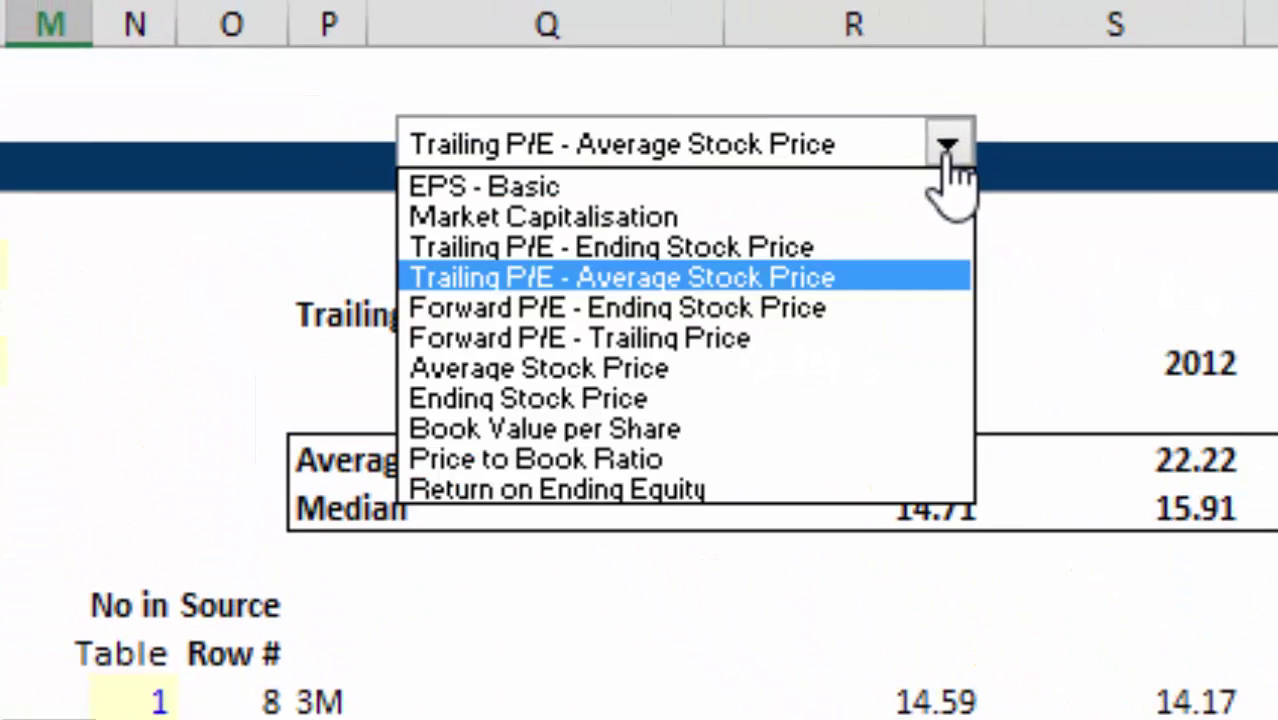
key("Down")
key("Down")
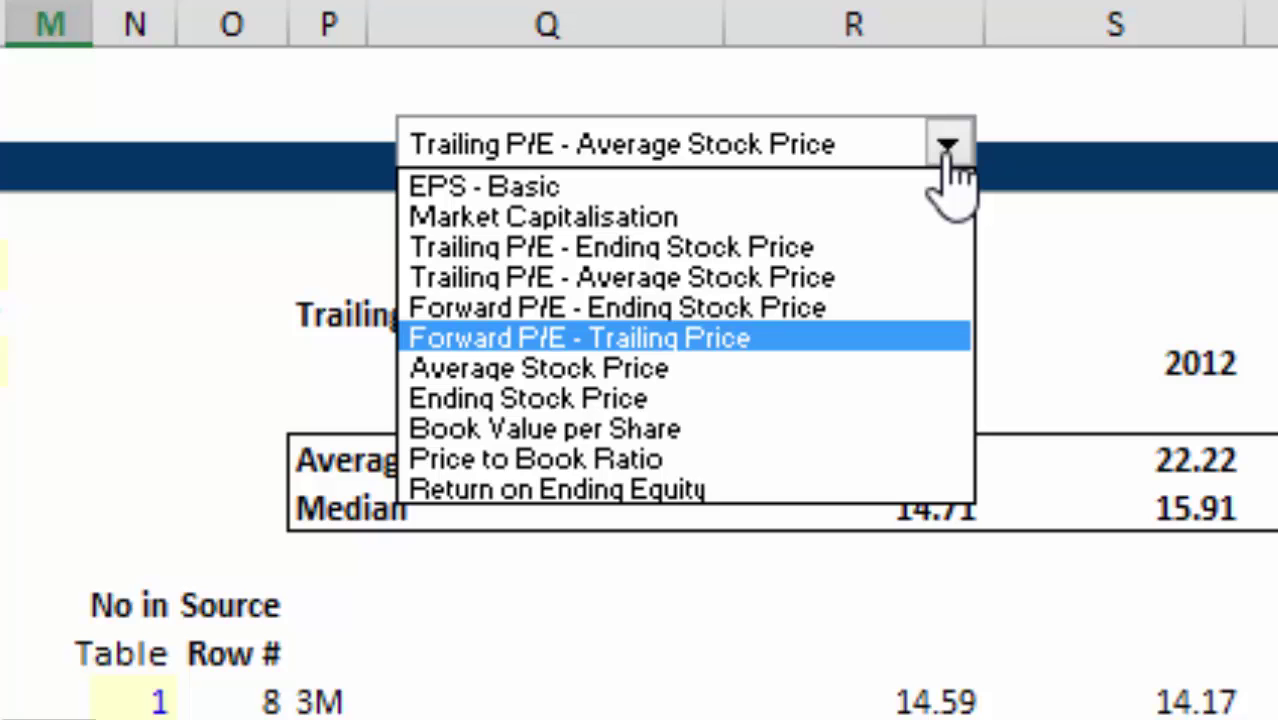
key("Up")
key("Return")
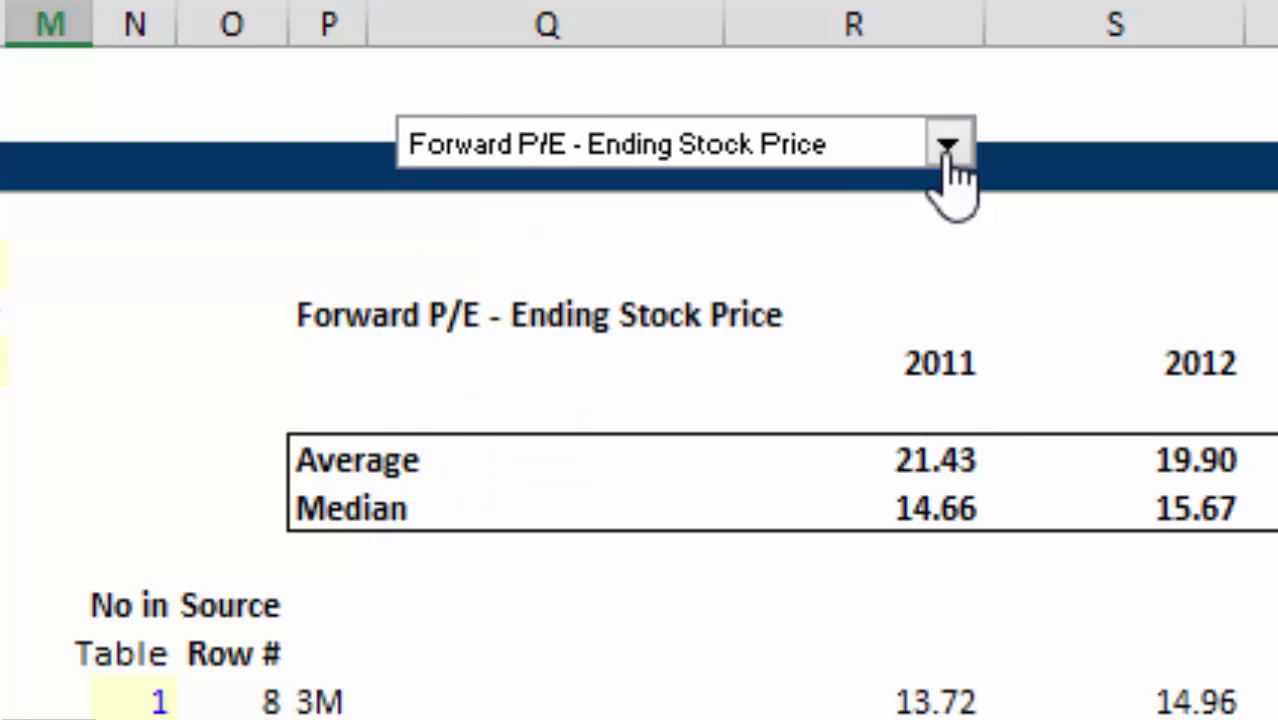
left_click(1072, 665)
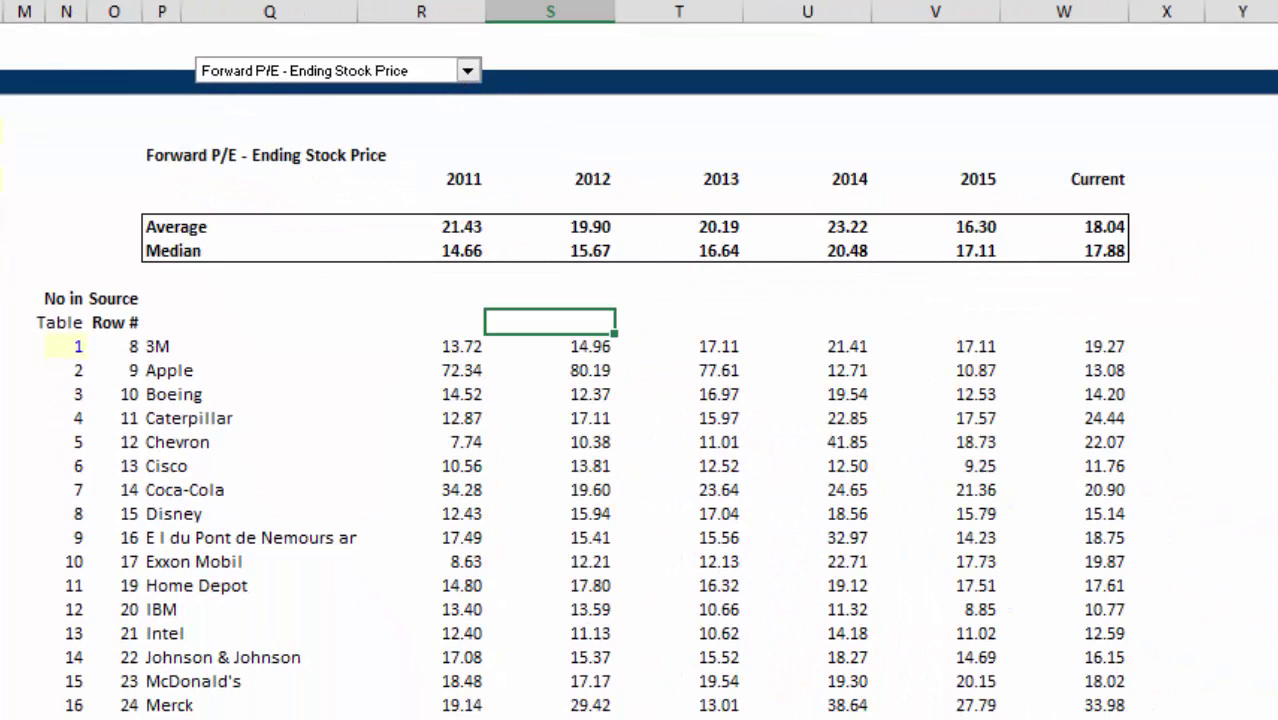
Switch the equity trend table to Average Stock Price for all companies.
left_click(467, 72)
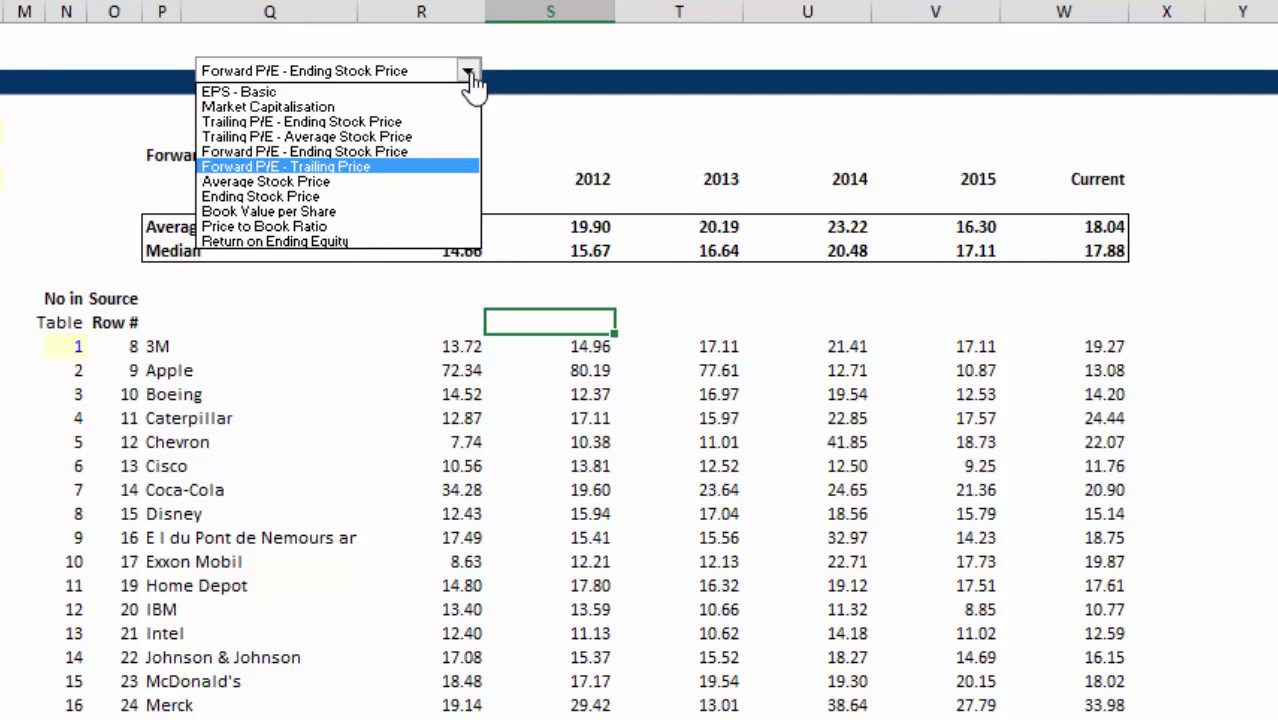
key("Down")
key("Return")
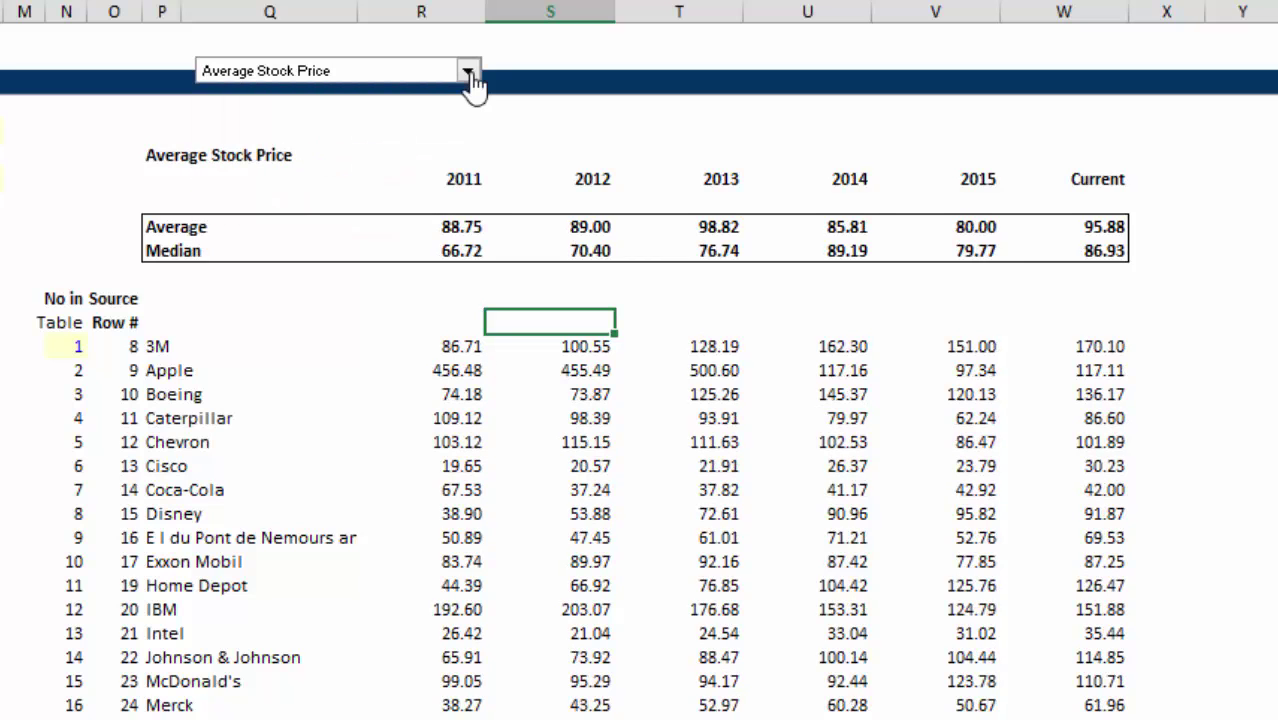
Display Book Value per Share for the companies in the equity trend table.
left_click(467, 72)
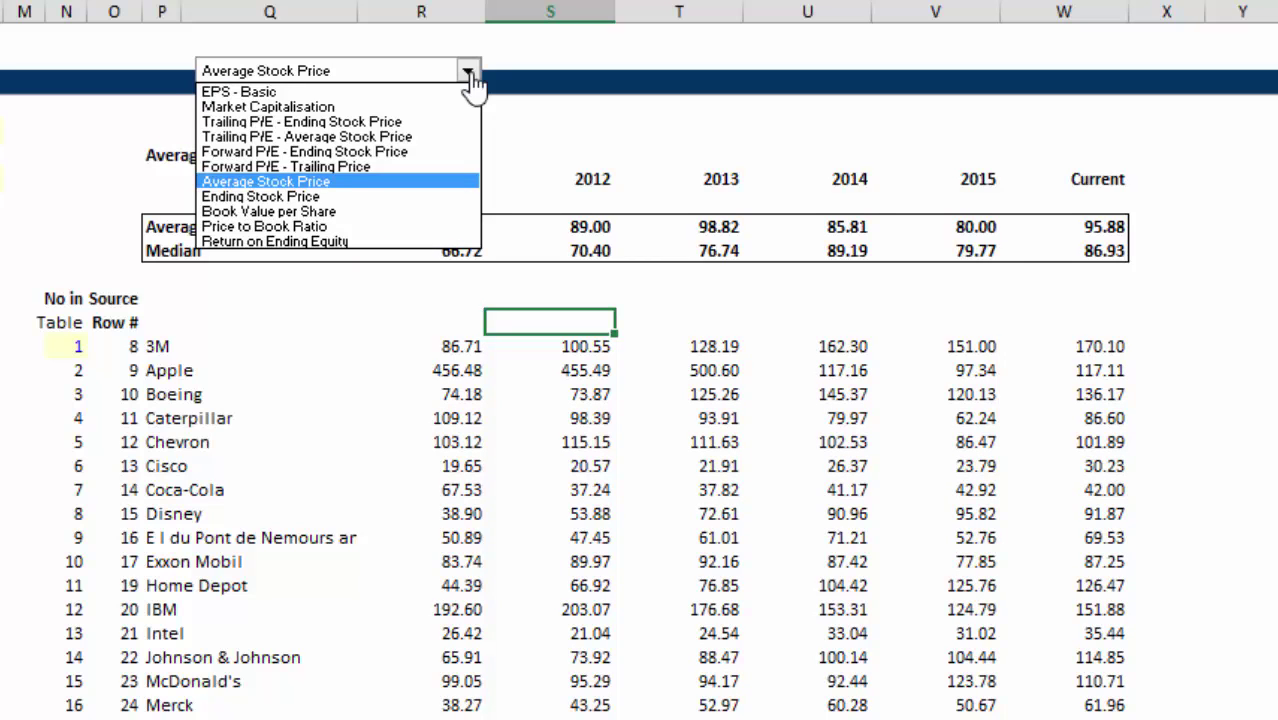
key("Down")
key("Down")
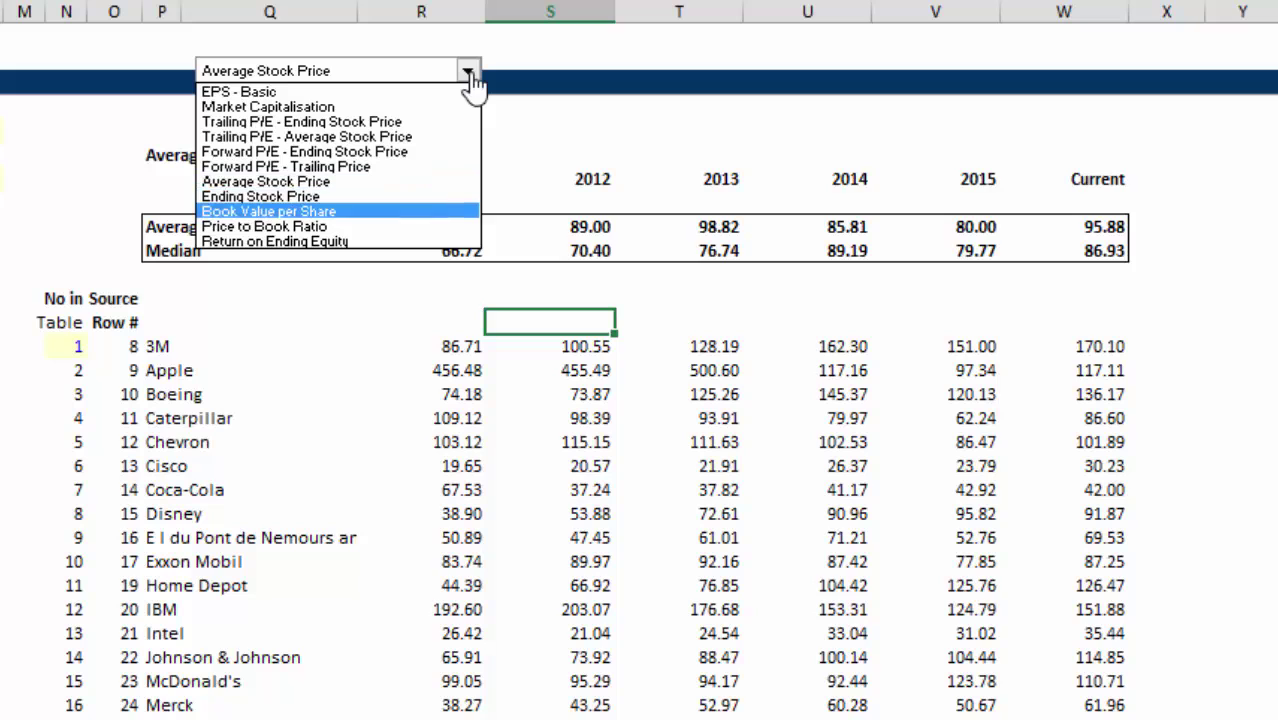
key("Return")
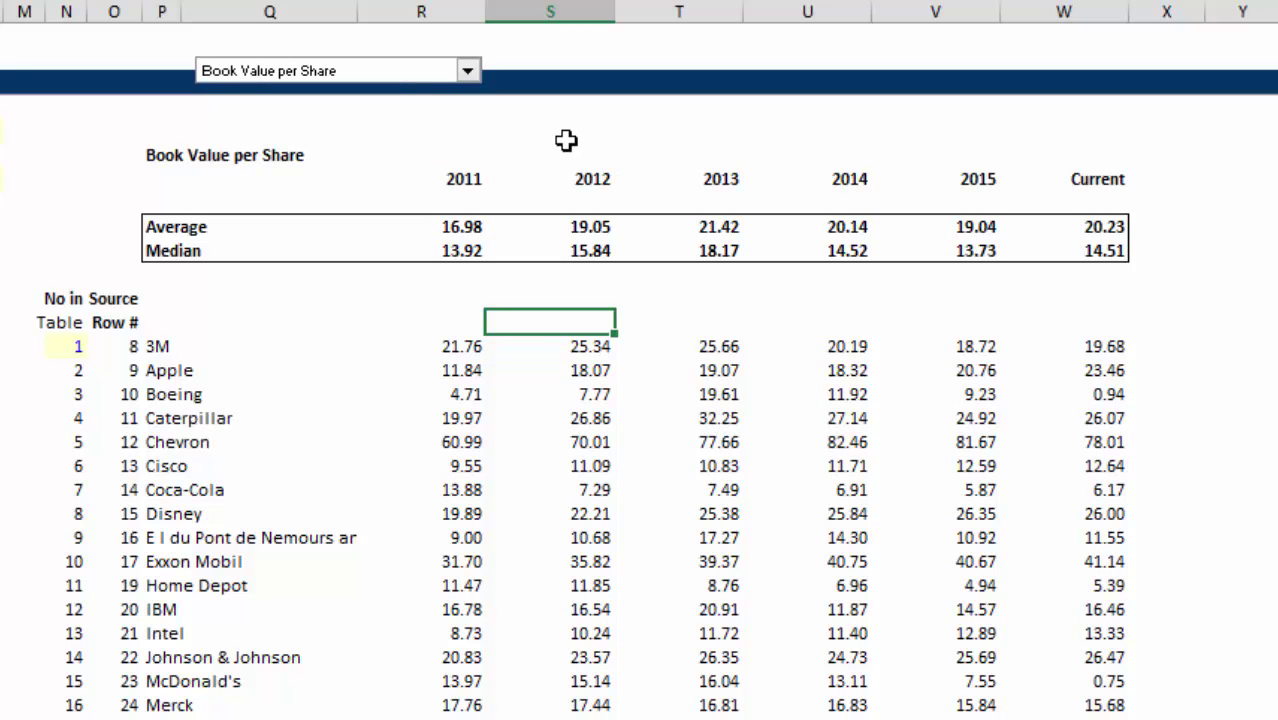
Set the equity trend table to Price to Book Ratio and reopen the list of available measures.
left_click(469, 73)
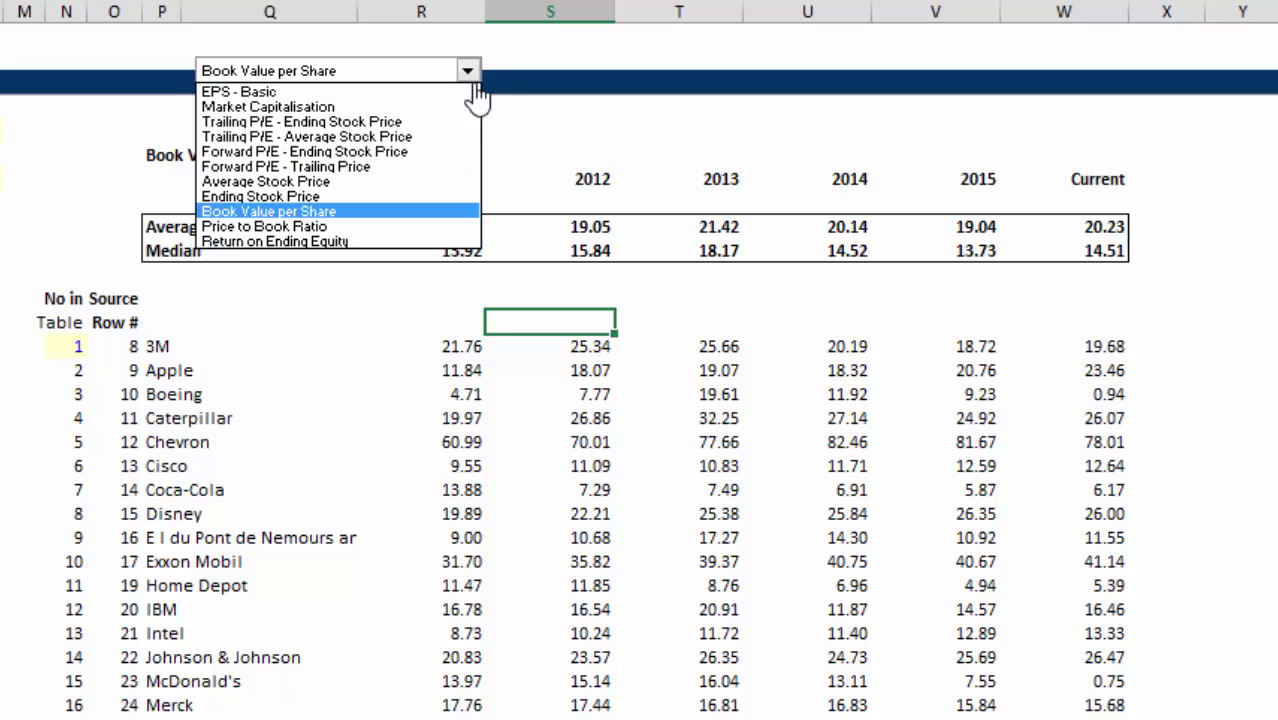
left_click(397, 228)
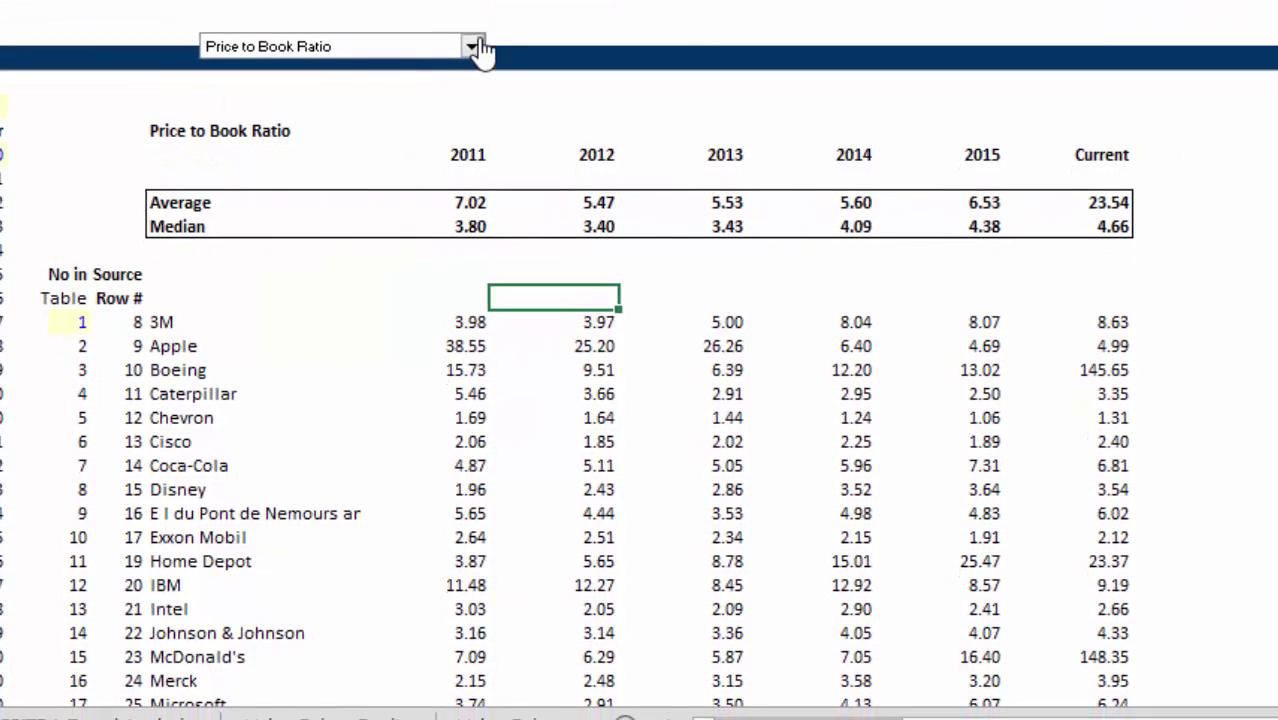
left_click(470, 45)
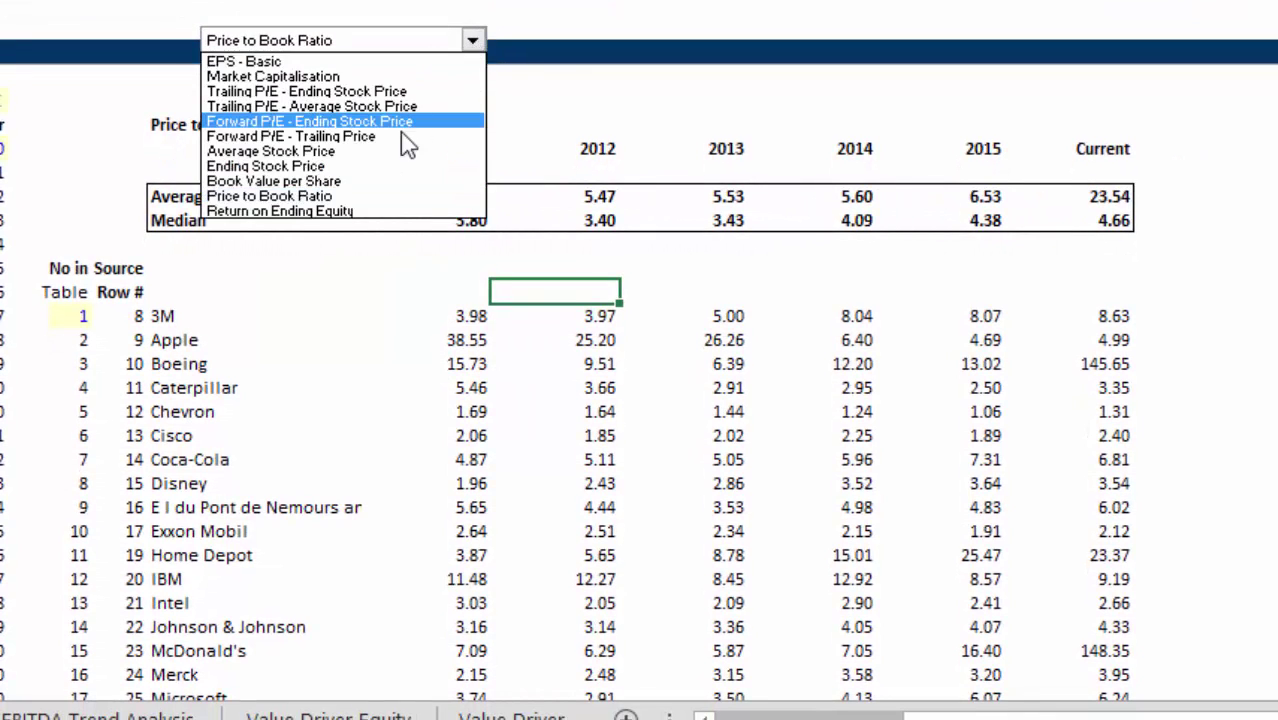
Go to the EBITDA Trend Analysis sheet and switch its table to Income Tax Rate.
left_click(389, 228)
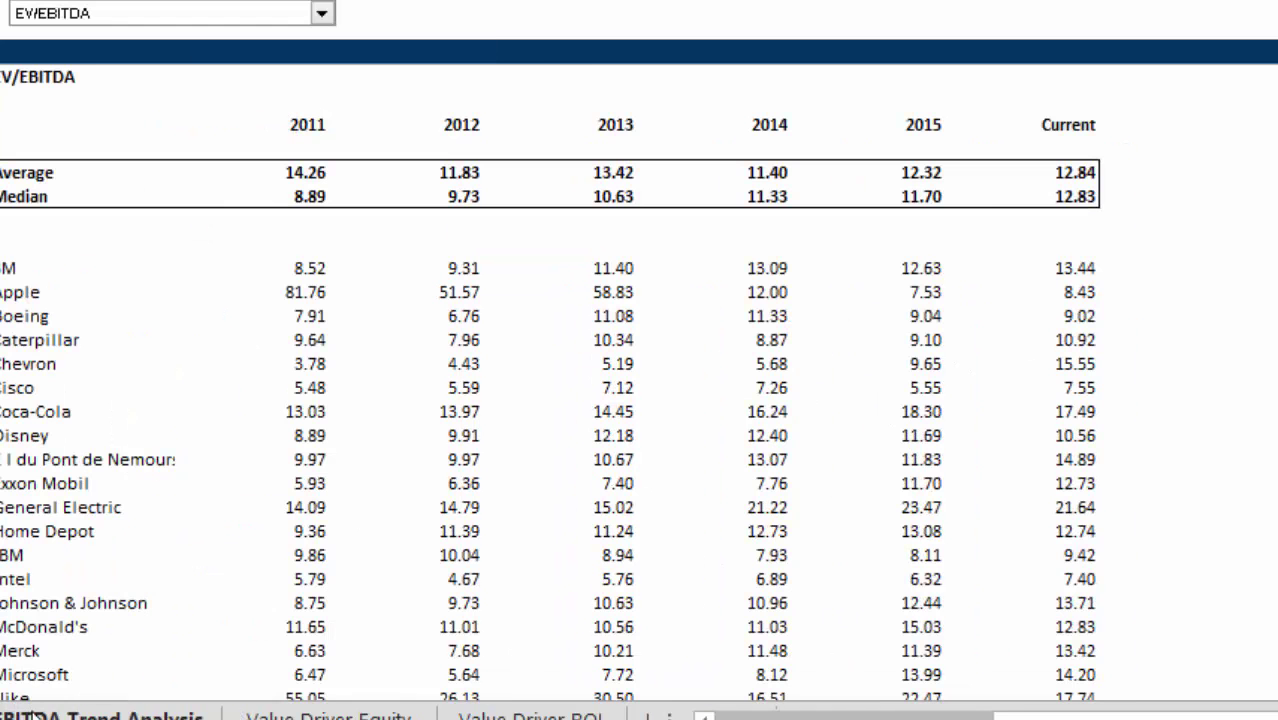
left_click(357, 19)
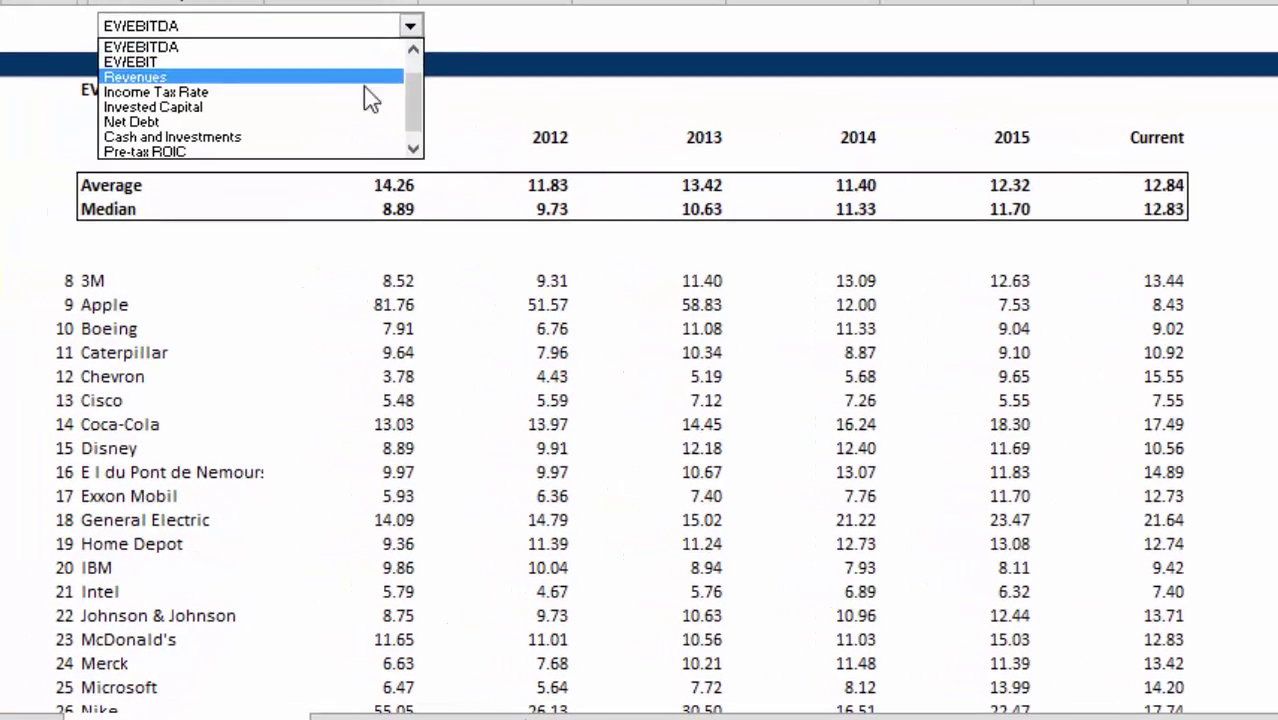
left_click(312, 84)
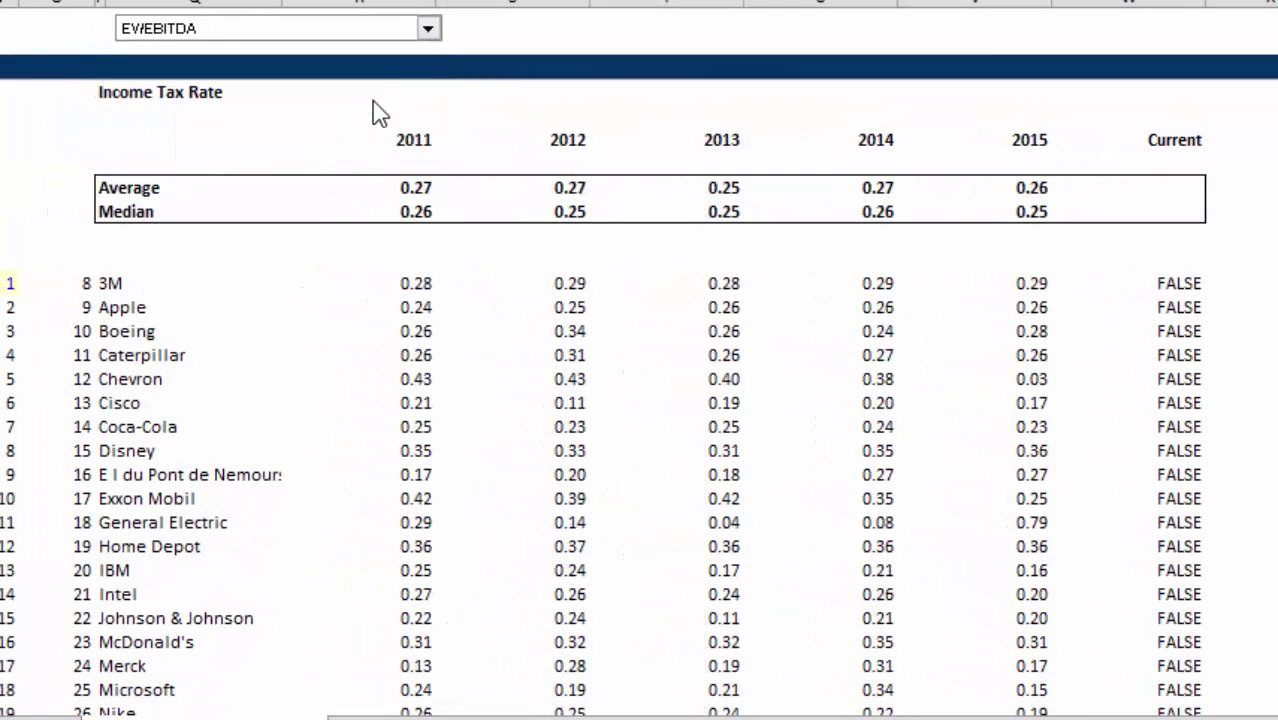
Switch the EBITDA trend table from the list of measures to EV/EBITDA for all companies.
left_click(428, 38)
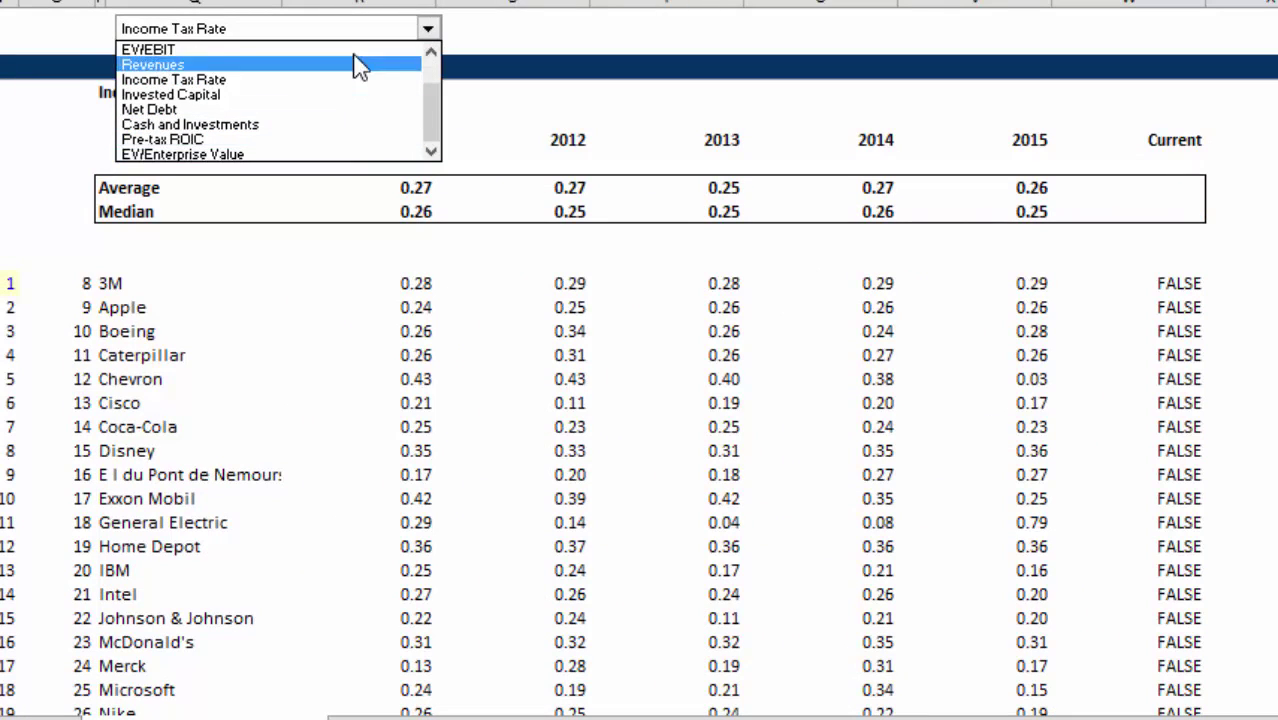
left_click(426, 32)
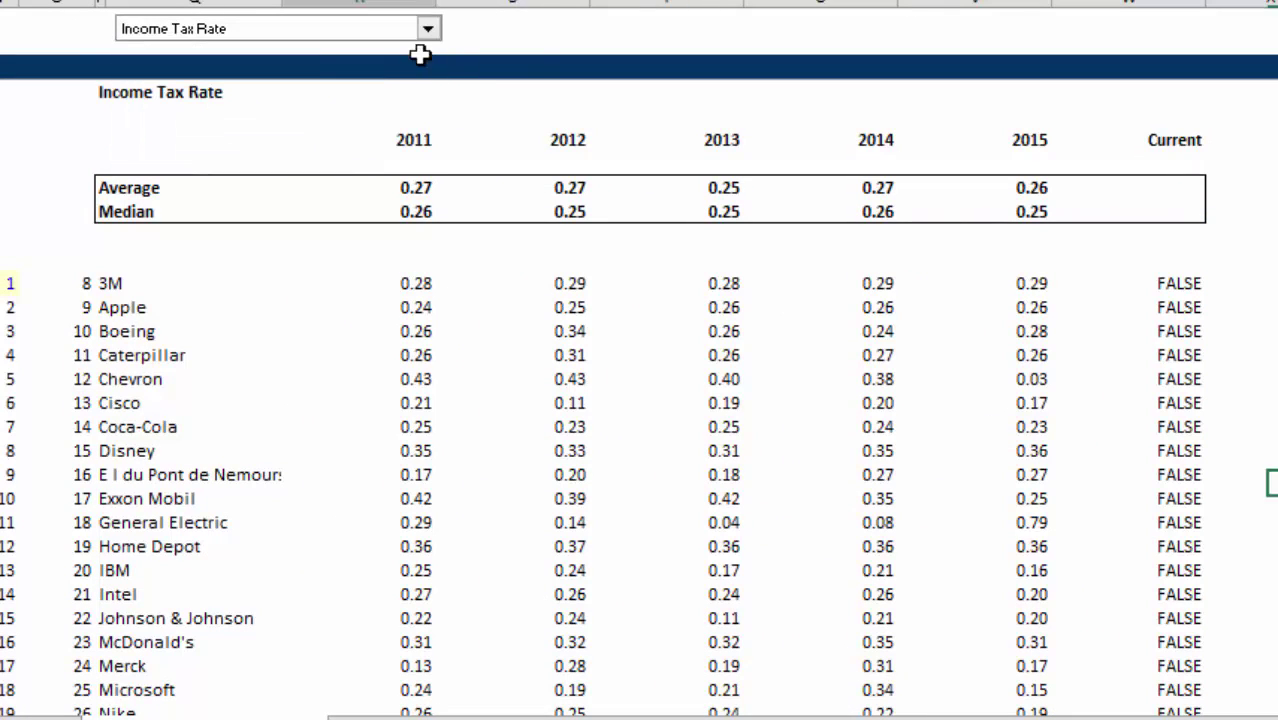
left_click(430, 32)
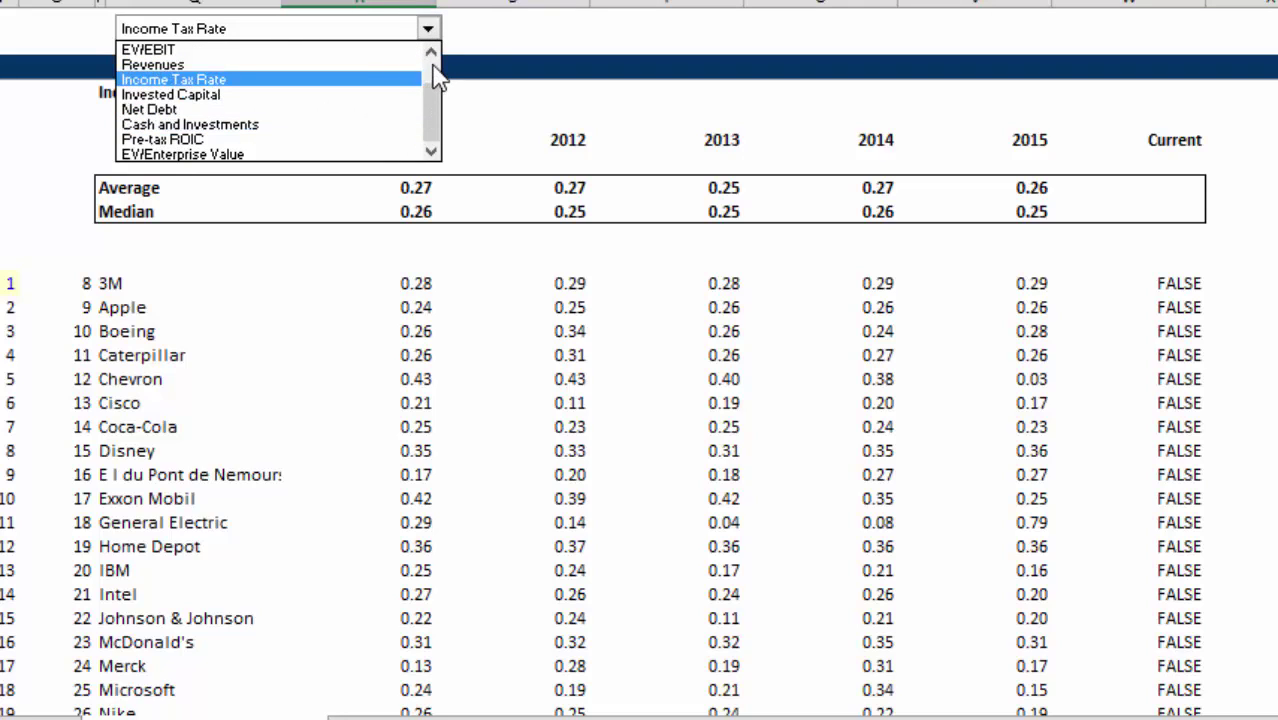
left_click(433, 53)
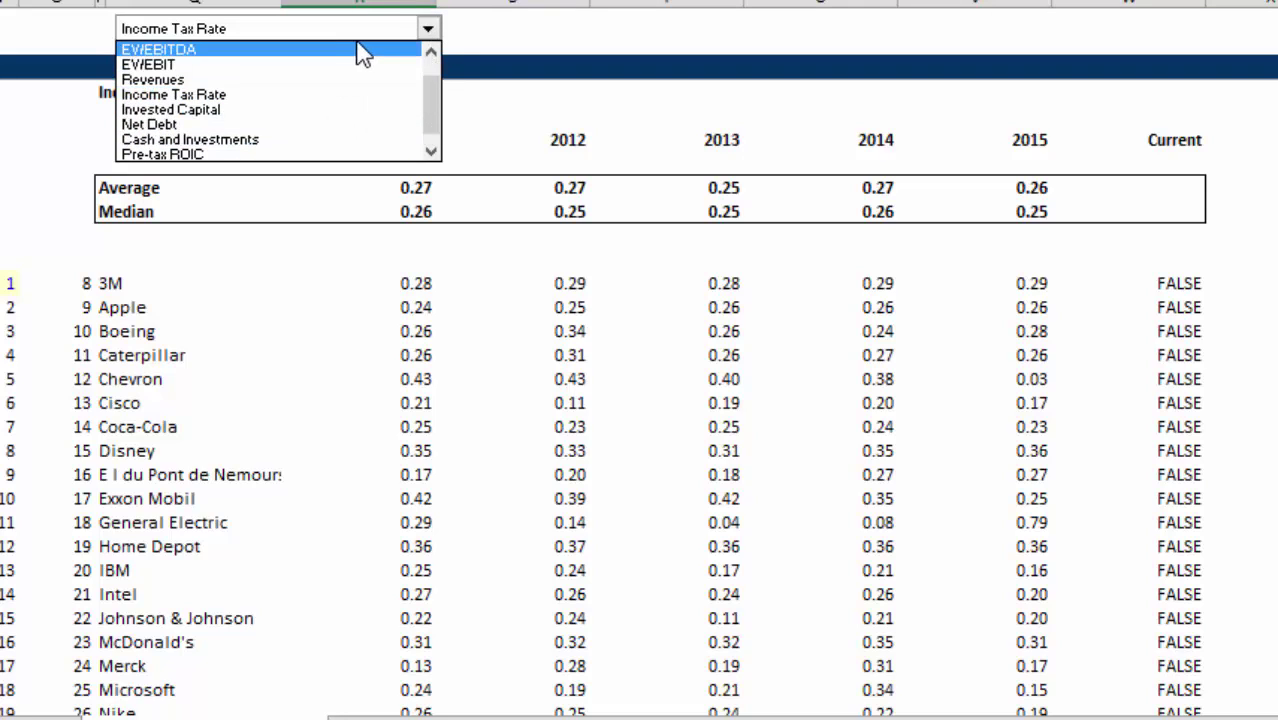
key("Escape")
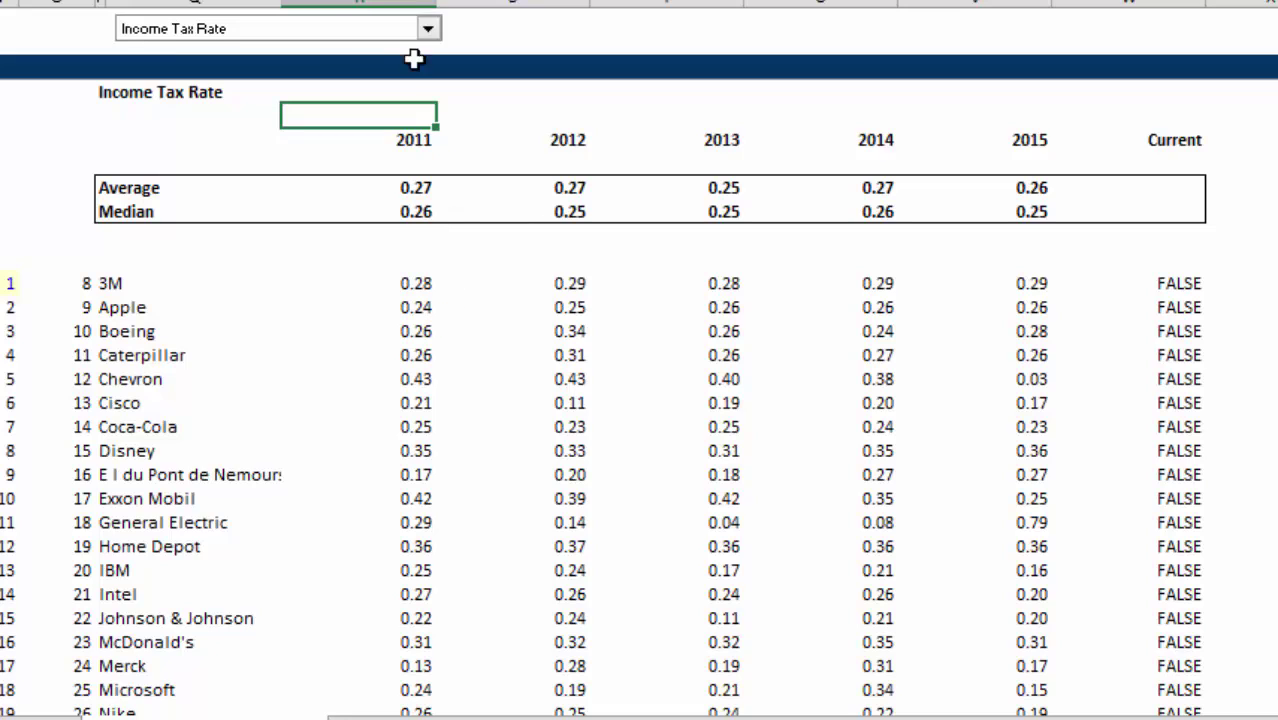
left_click(428, 32)
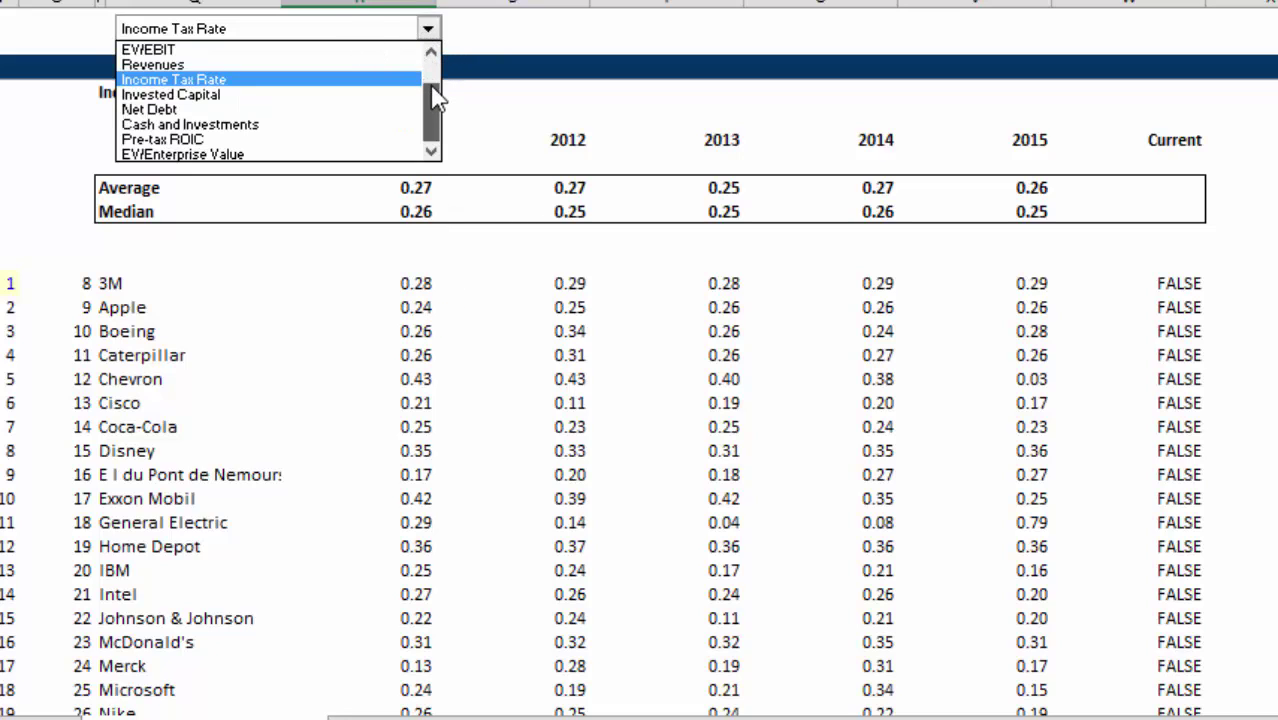
scroll(436, 110, "up", 1)
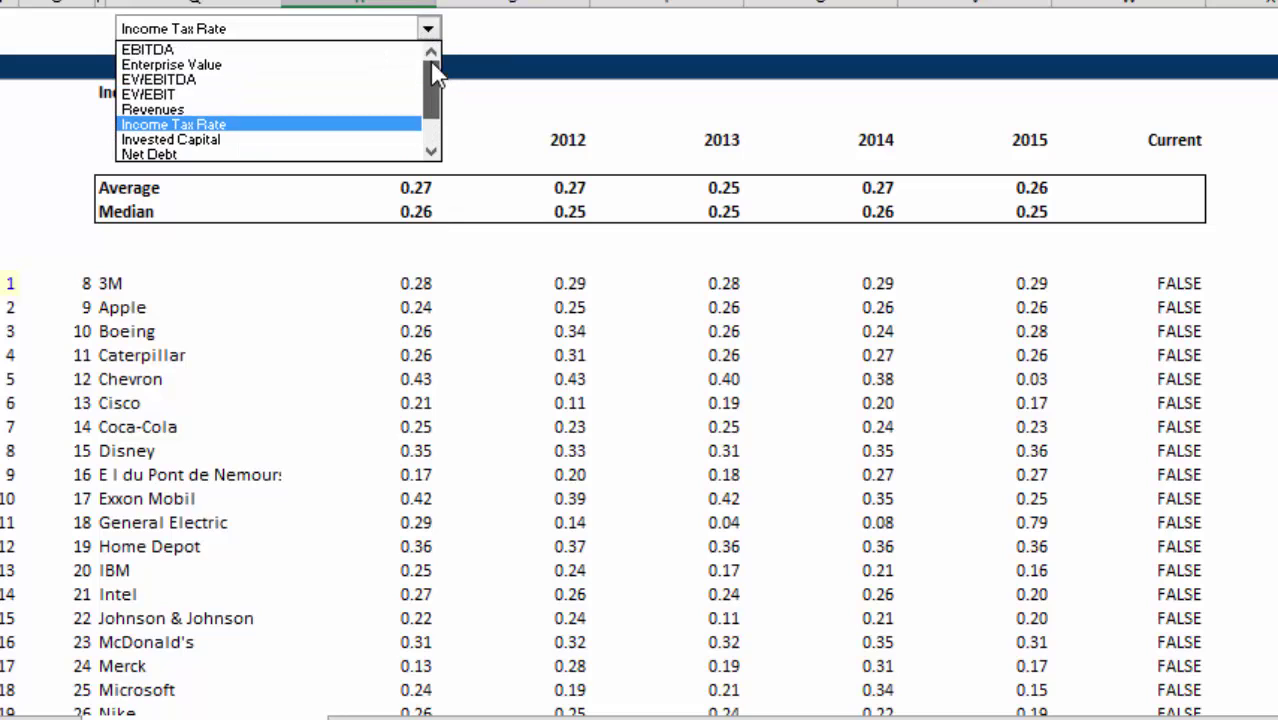
left_click(311, 84)
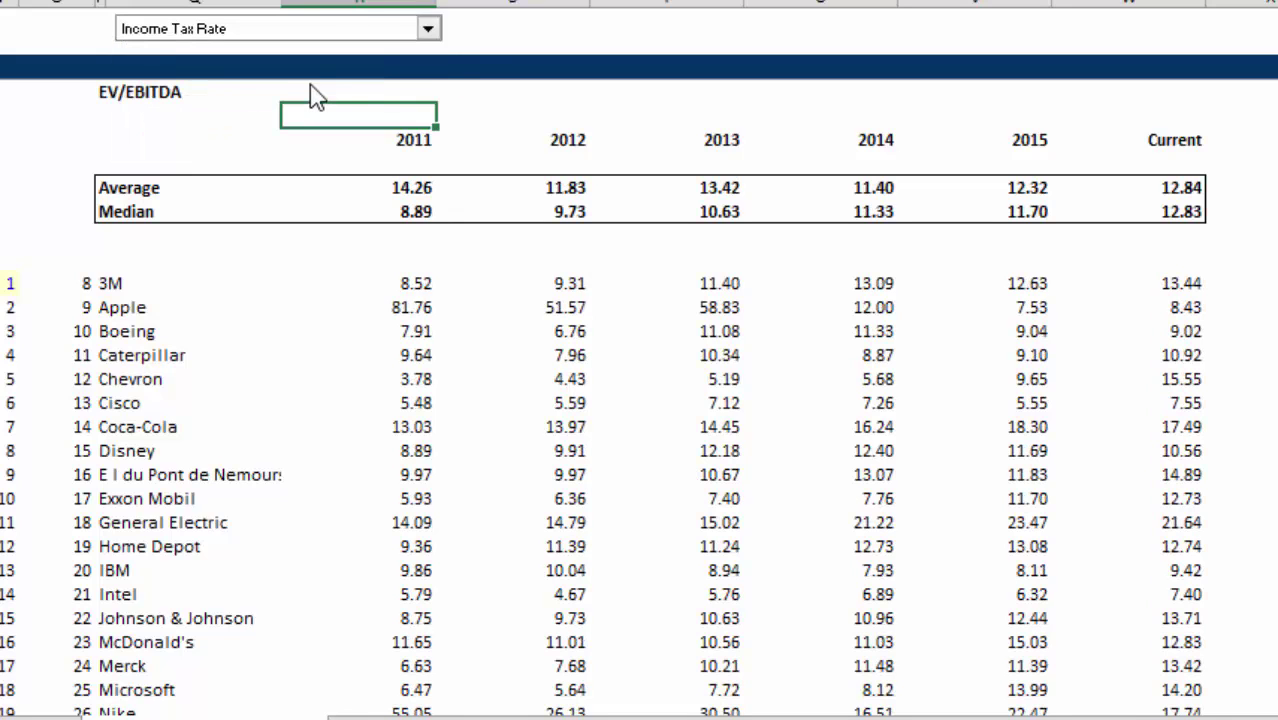
Examine Apple's EV/EBITDA multiples year by year, from 2011 through 2015 to the Current column.
left_click(470, 328)
key("Left")
key("Up")
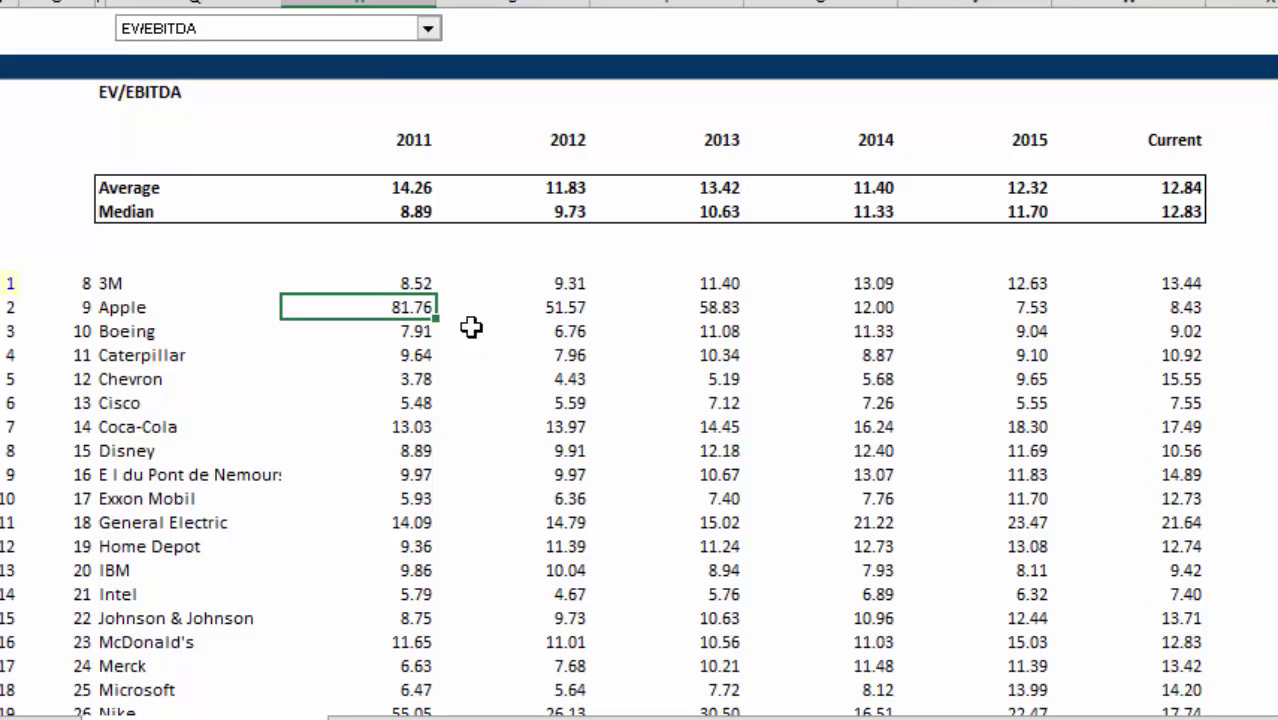
key("Right")
key("Right")
key("Right")
key("Right")
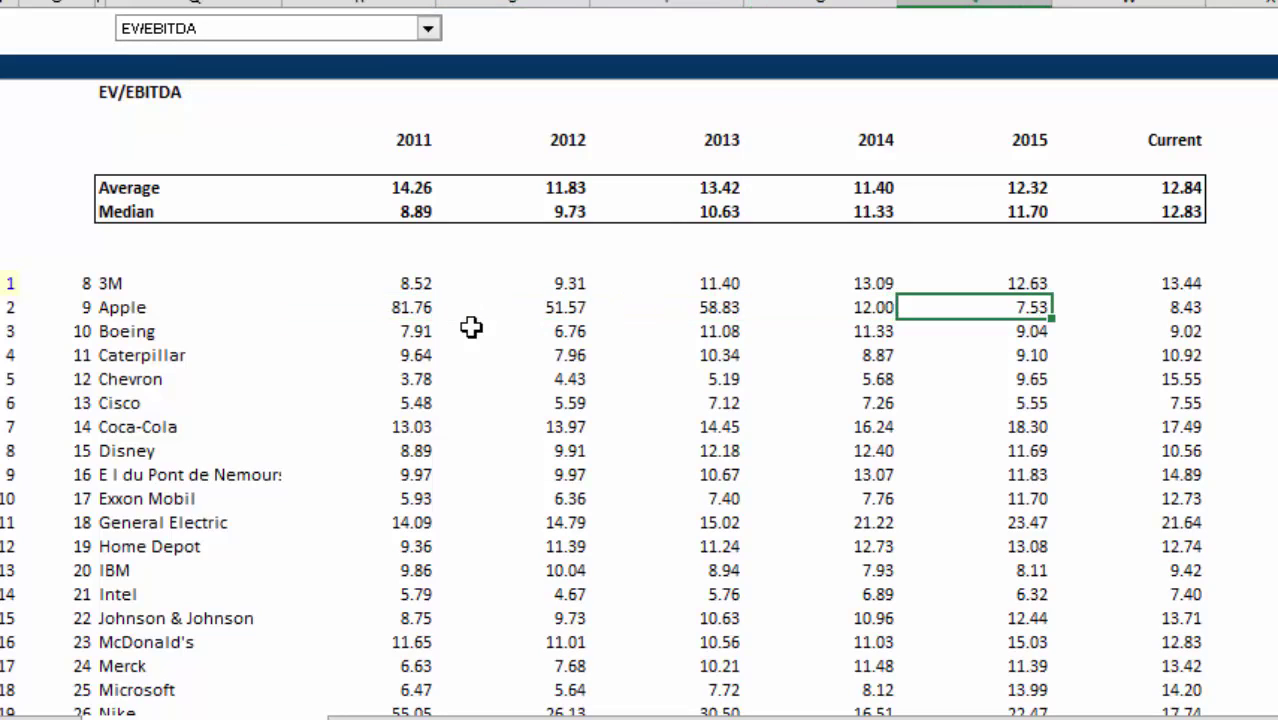
key("Up")
key("Up")
key("Down")
key("Down")
key("Right")
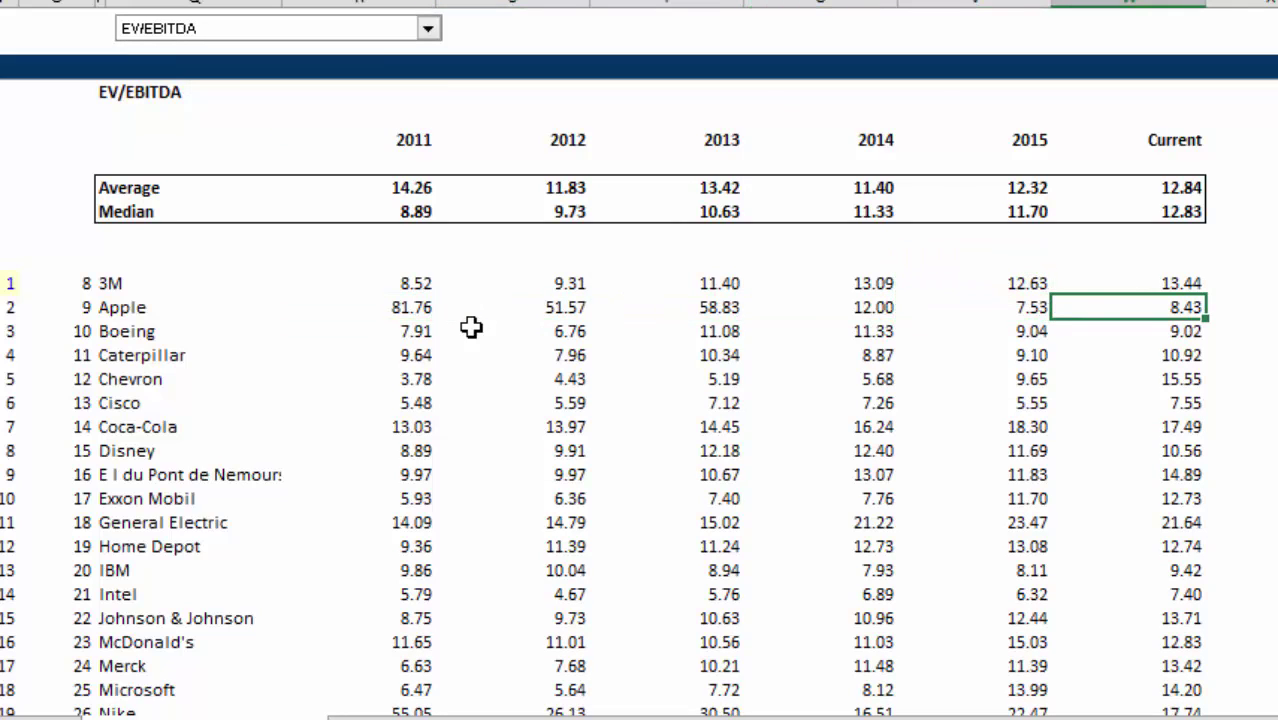
Review the 2015 EV/EBITDA multiples down the company list, and return to the head of the table.
key("Down")
key("Left")
key("Down")
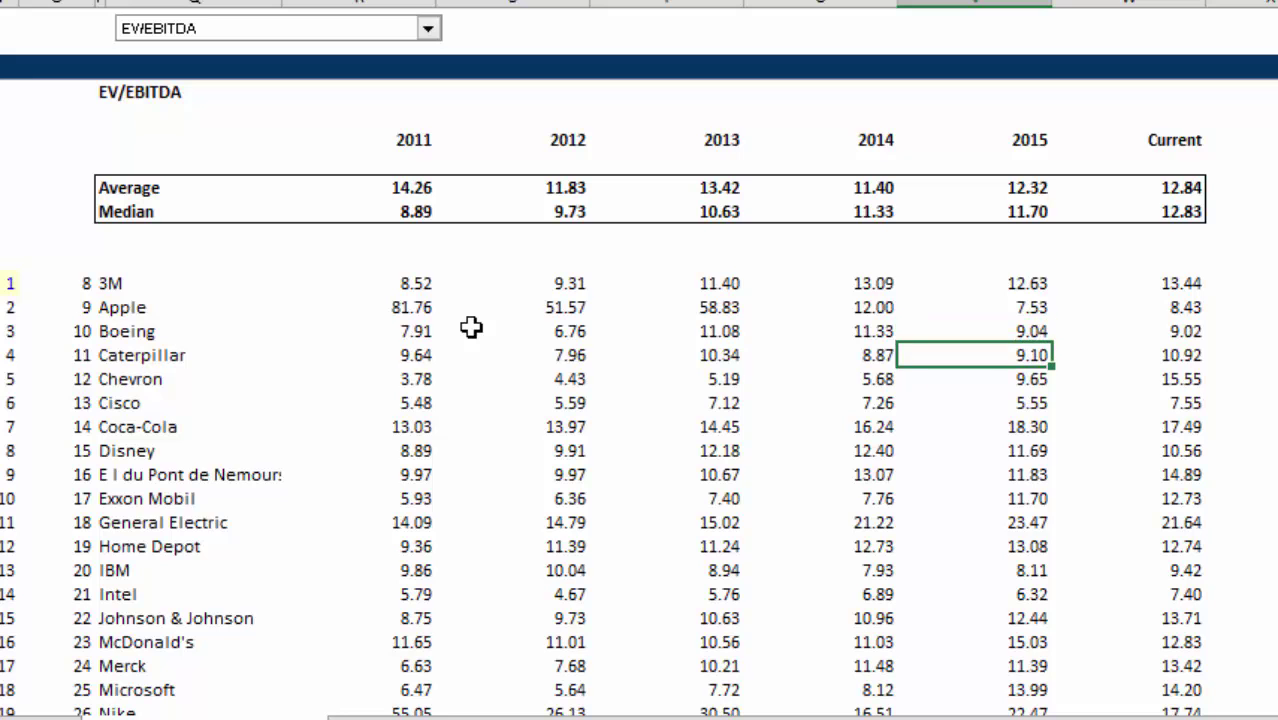
key("Down")
key("Down")
key("Down")
key("Down")
key("Down")
key("Down")
key("Down")
key("Down")
key("Down")
key("Down")
key("Down")
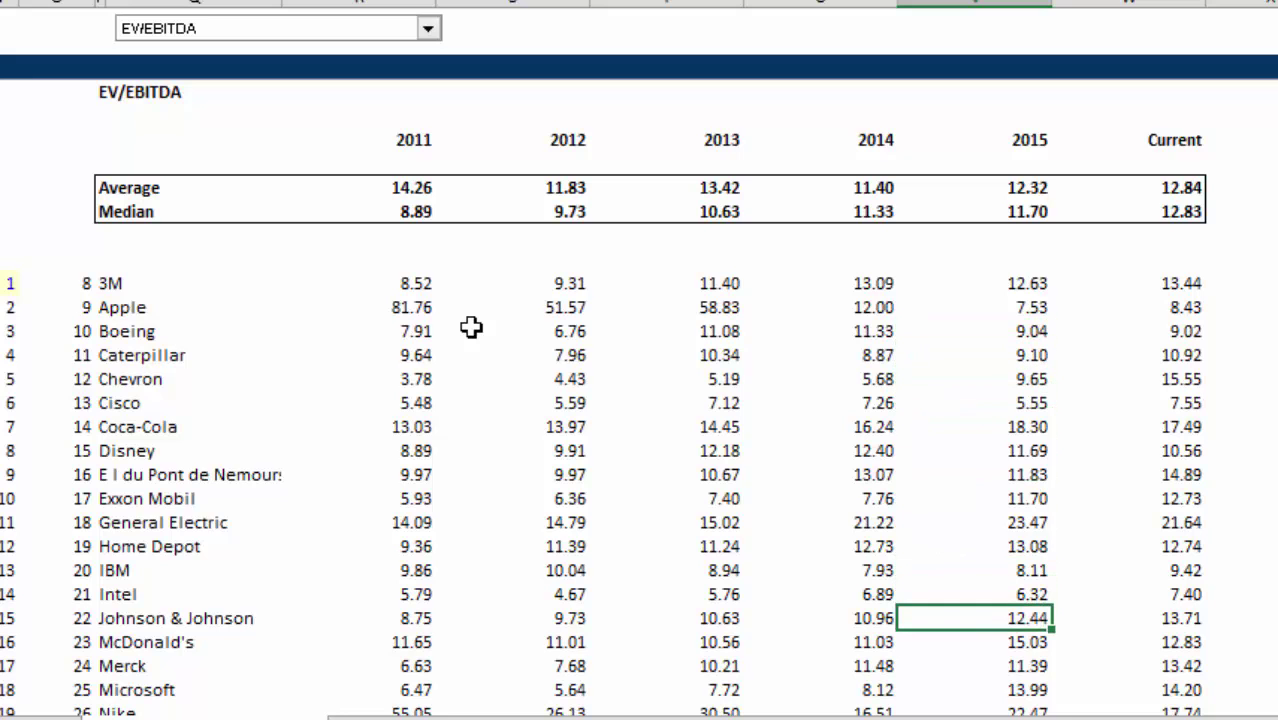
key("Down")
key("Down")
key("Down")
key("Down")
key("Down")
key("Down")
key("Down")
key("Down")
key("Up")
key("Up")
key("Up")
key("Up")
key("Up")
key("Up")
key("Left")
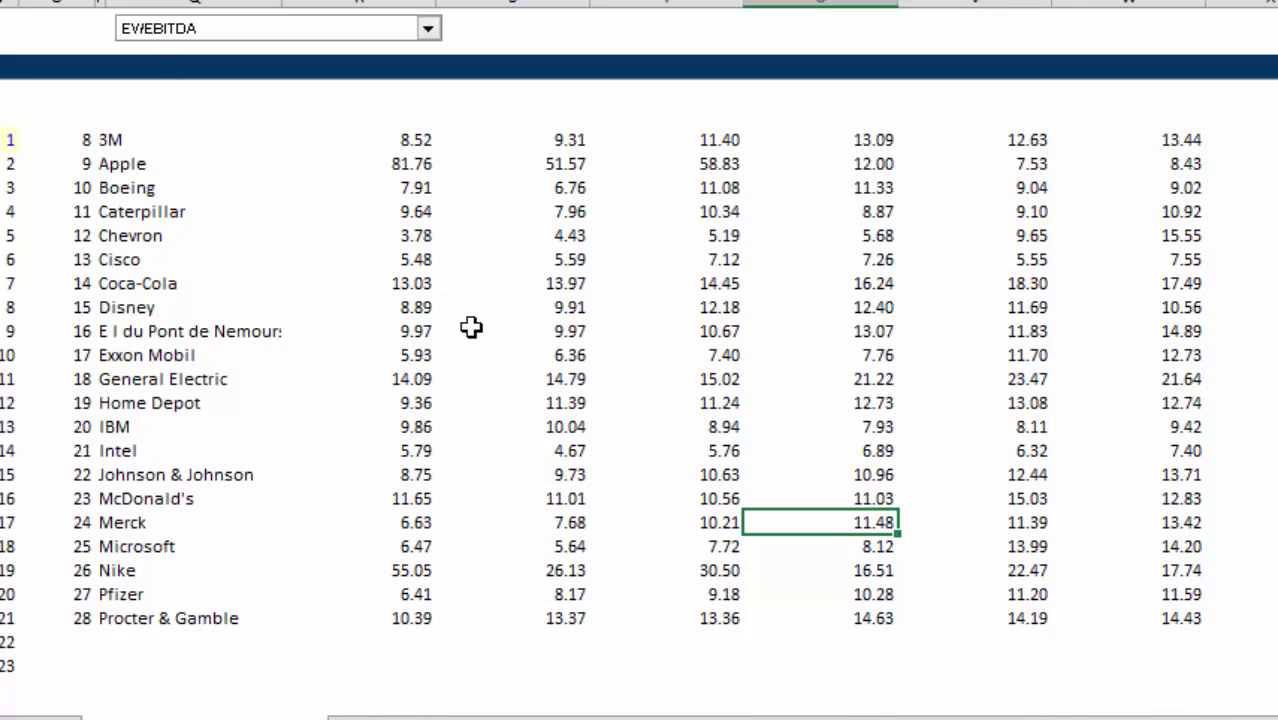
key("Up")
key("Up")
key("Up")
key("Up")
key("Up")
key("Up")
key("Up")
key("Up")
key("Up")
key("Up")
key("Up")
key("Up")
key("Up")
key("Up")
key("Up")
key("Up")
key("Up")
key("Up")
key("Up")
key("Up")
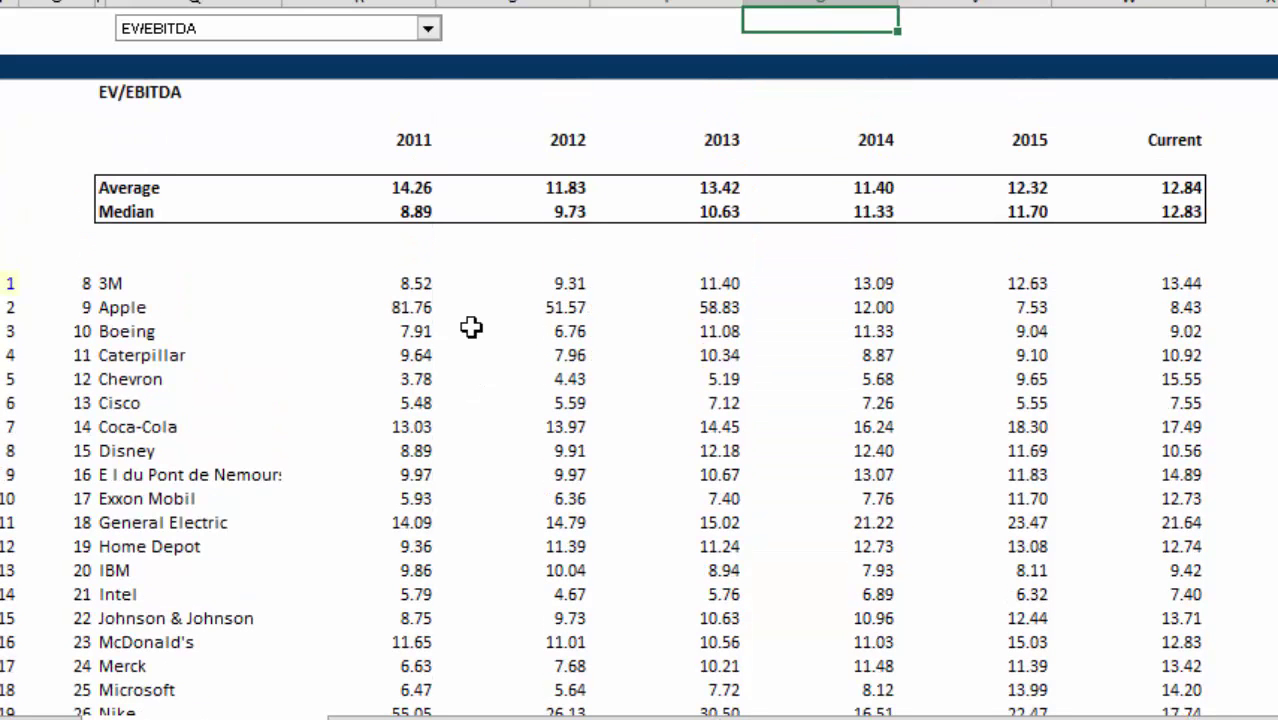
key("Left")
key("Left")
Switch to the Cost of Equity from Value Driver sheet.
key("ctrl+Page_Up")
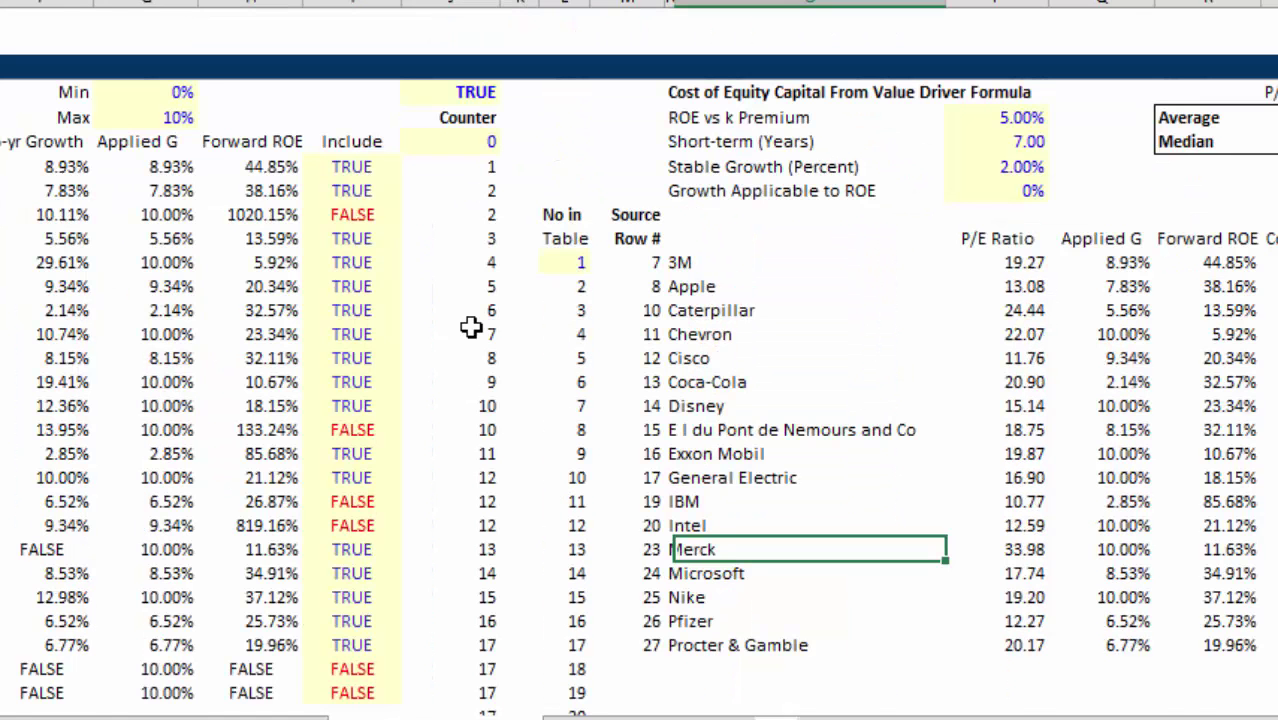
key("ctrl+Page_Down")
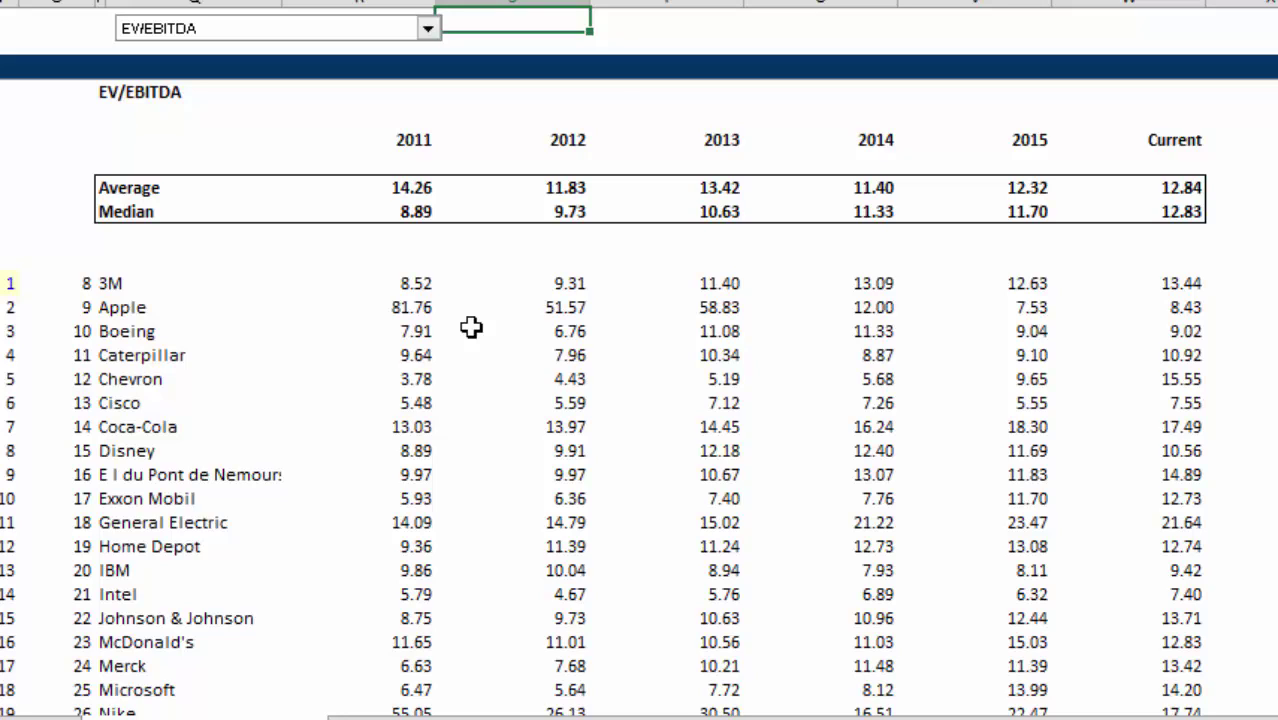
key("ctrl+Page_Down")
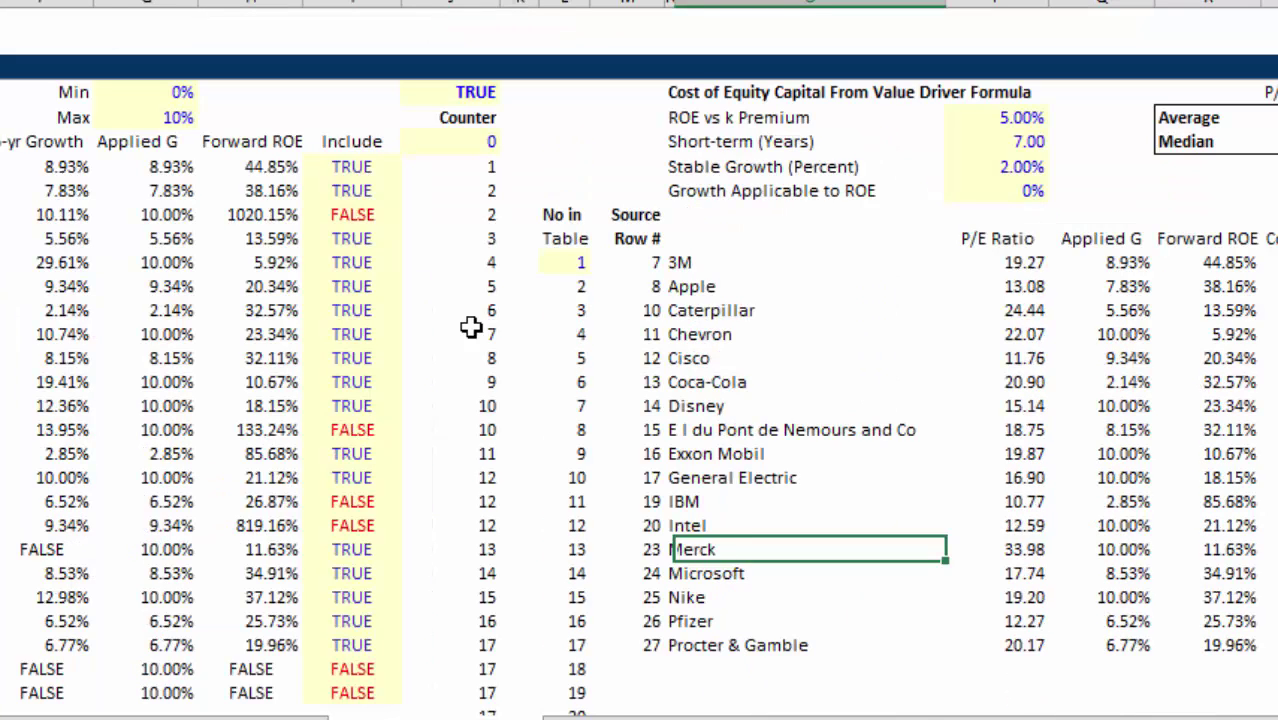
Examine the Cost of Equity Capital From Value Driver Formula inputs and the company table, ending at 3M's P/E Ratio.
key("Up")
key("Up")
key("Up")
key("Up")
key("Up")
key("Up")
key("Up")
key("Up")
key("Up")
key("Up")
key("Up")
key("Up")
key("Up")
key("Up")
key("Up")
key("Up")
key("Up")
key("Up")
key("Up")
key("Up")
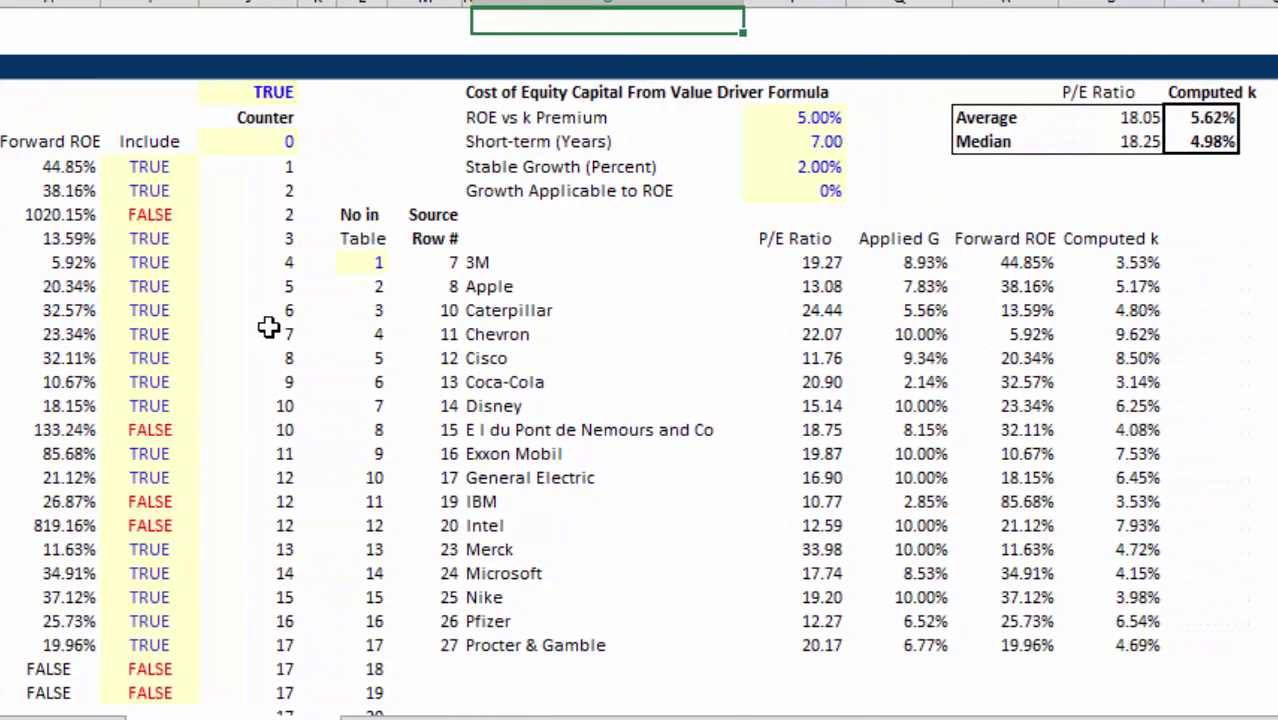
key("Down")
key("Down")
key("Down")
key("Down")
key("Down")
key("Down")
key("Down")
key("Down")
key("Down")
key("Right")
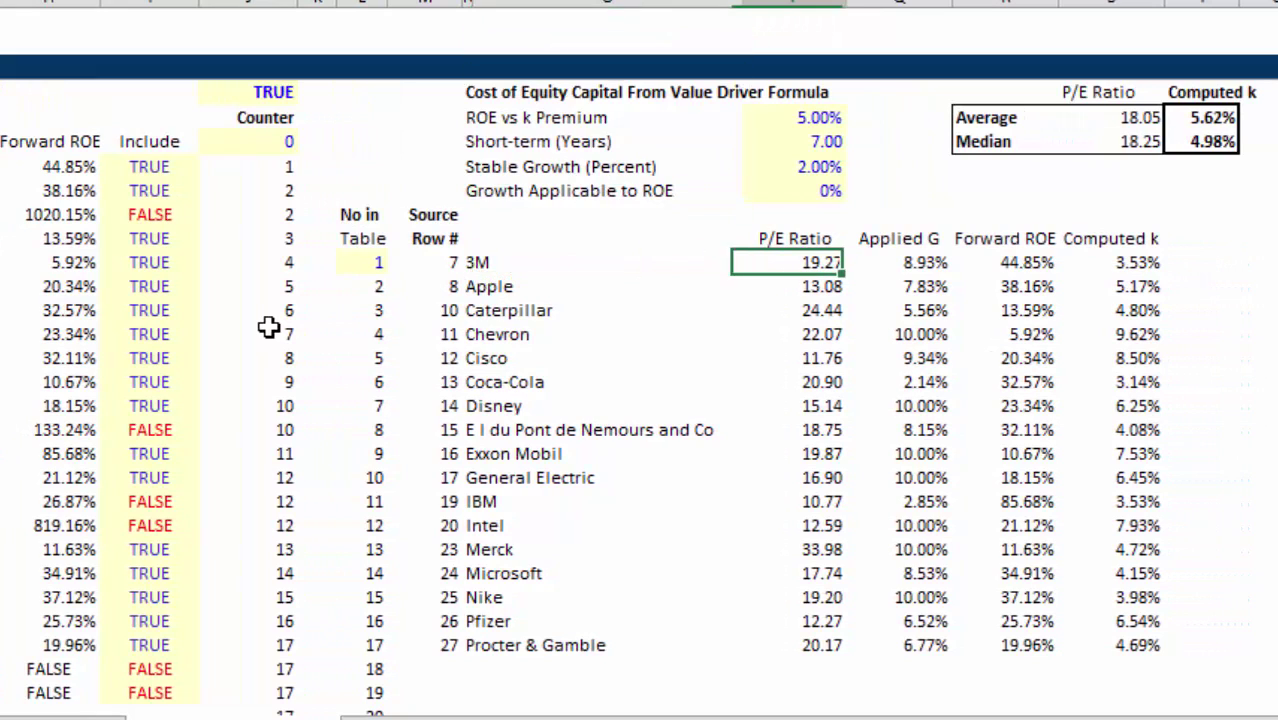
Look over the Raw Data Before Adjustments block, stopping at Exxon Mobil's 5-yr Growth and its source formula.
key("Left")
key("Left")
key("Left")
key("Left")
key("Left")
key("Left")
key("Left")
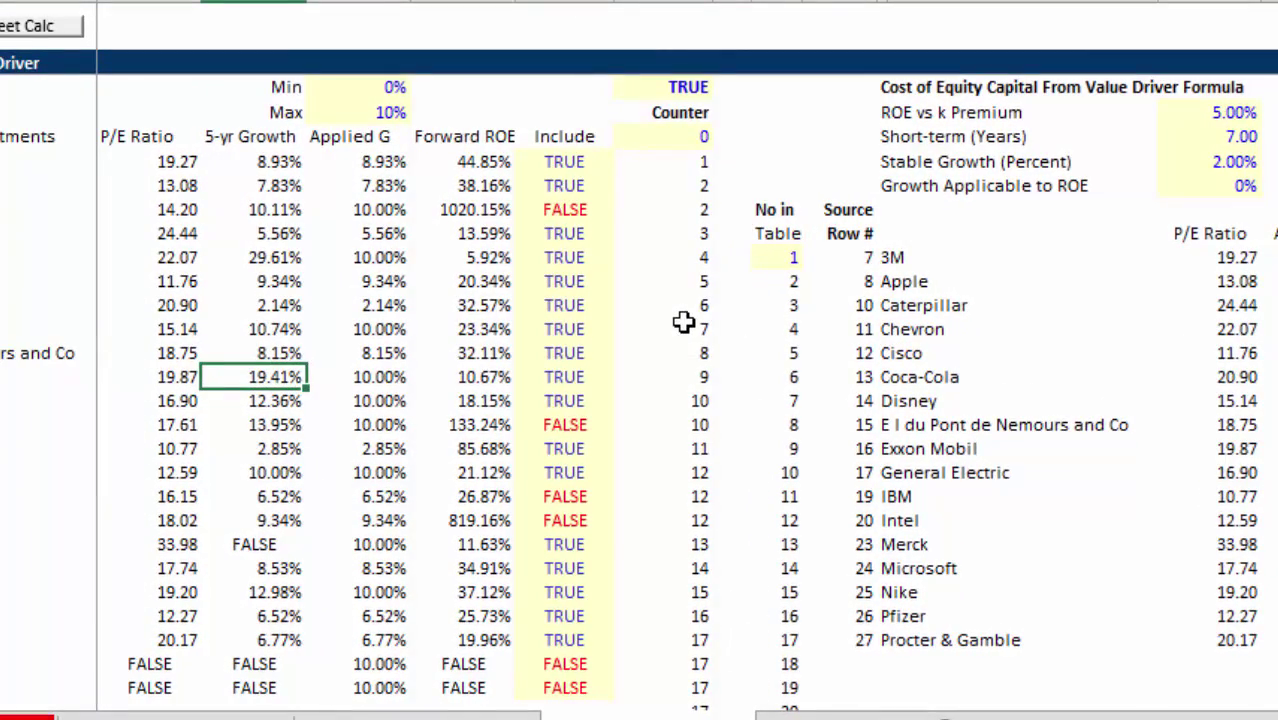
key("Left")
key("Left")
key("Left")
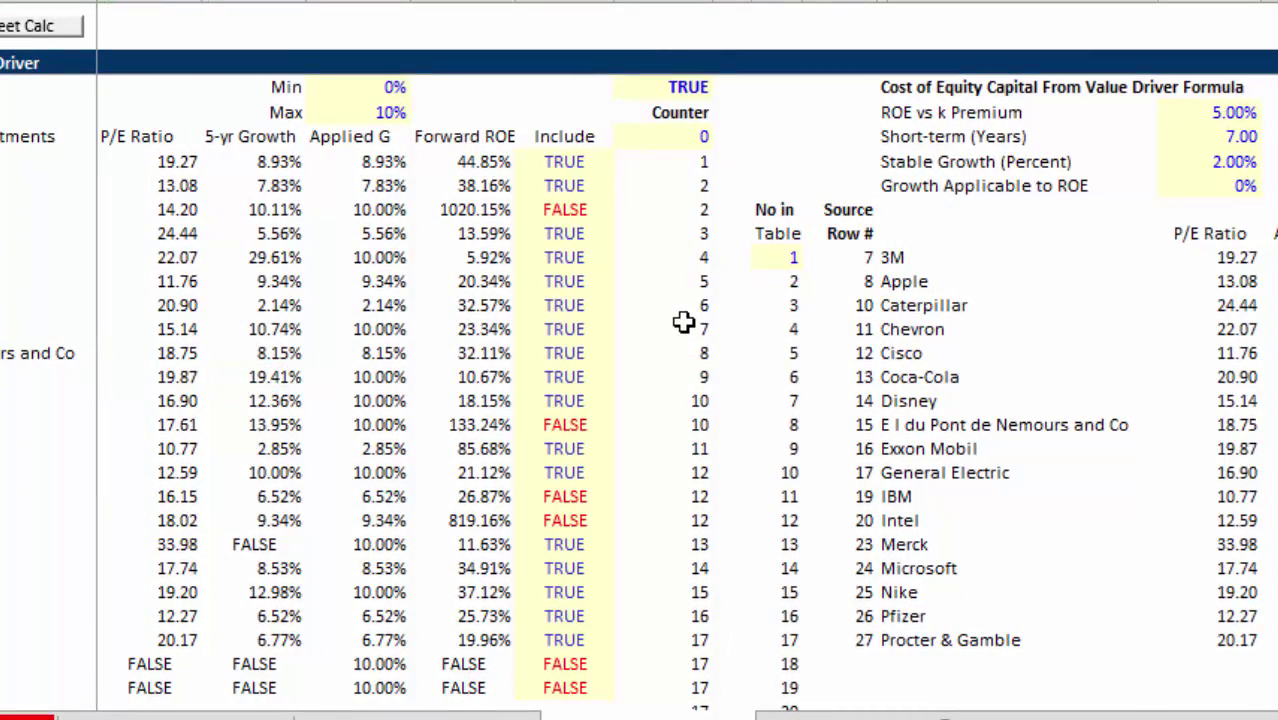
key("Right")
key("Right")
key("Right")
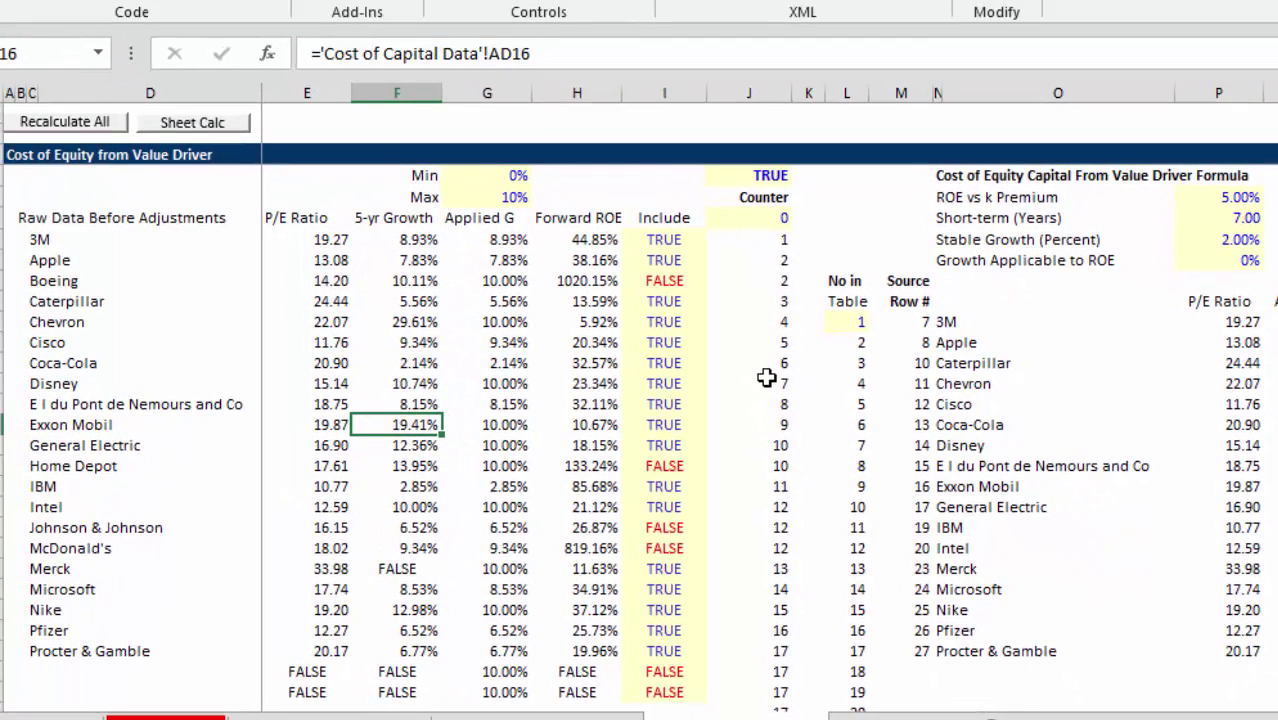
Review the raw 5-yr Growth rates company by company, from Caterpillar through IBM.
key("Up")
key("Up")
key("Up")
key("Up")
key("Up")
key("Up")
key("Up")
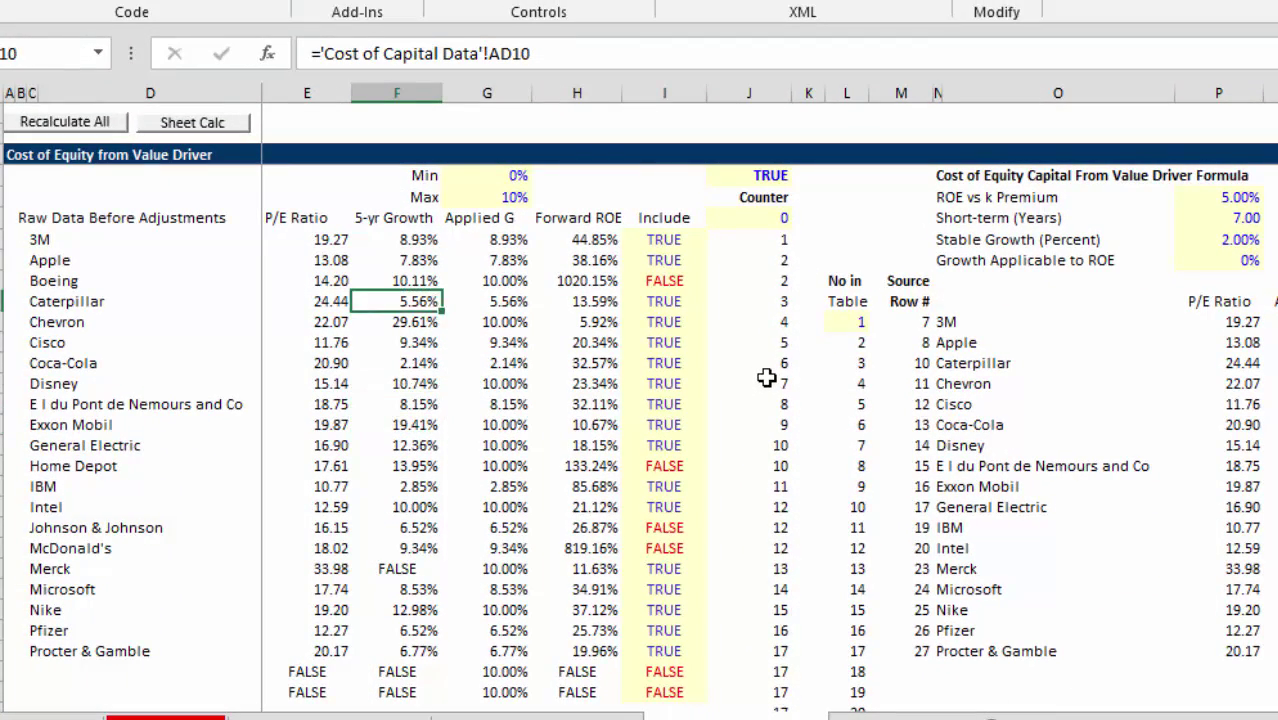
key("Down")
key("Down")
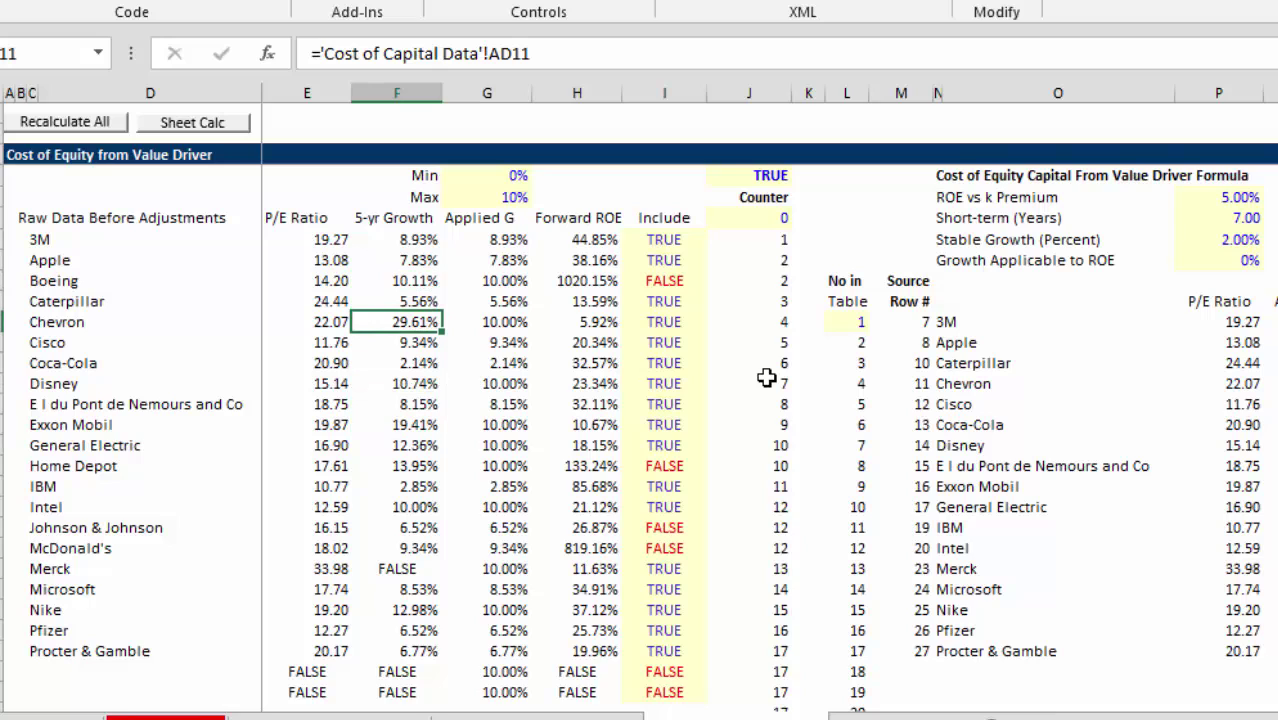
key("Down")
key("Down")
key("Down")
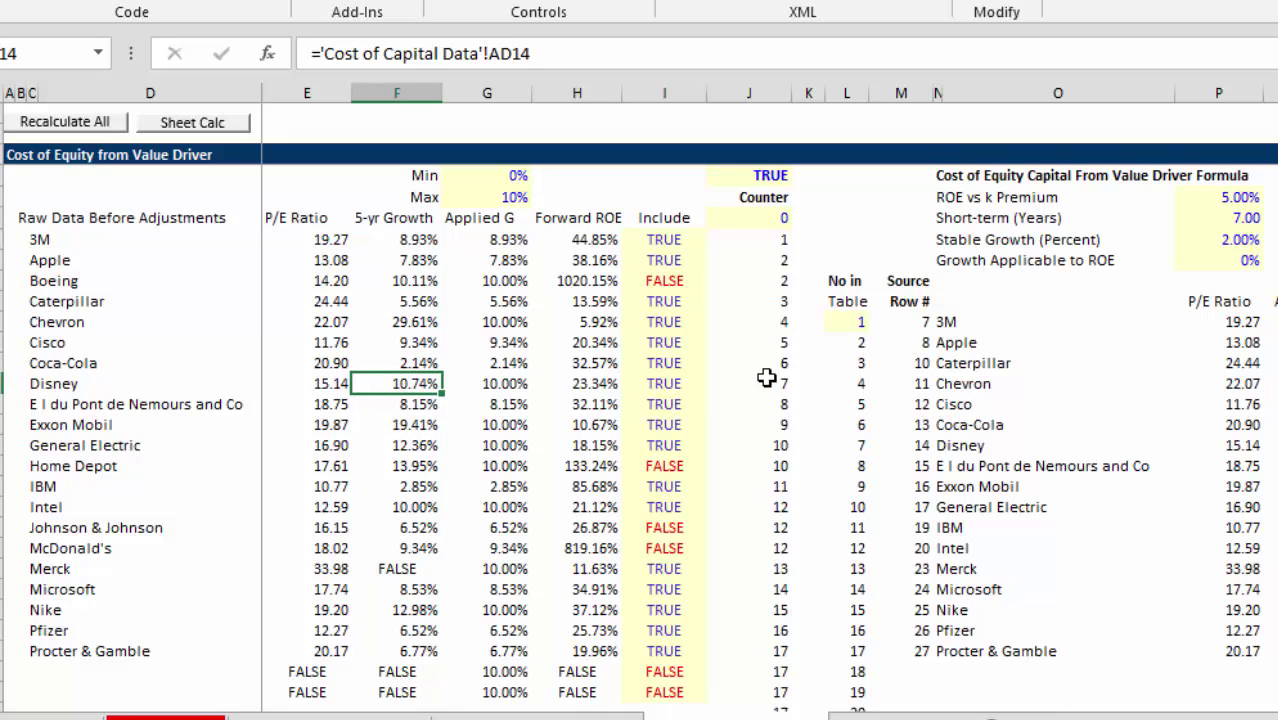
key("Left")
key("Left")
key("Right")
key("Right")
key("Down")
key("Down")
key("Up")
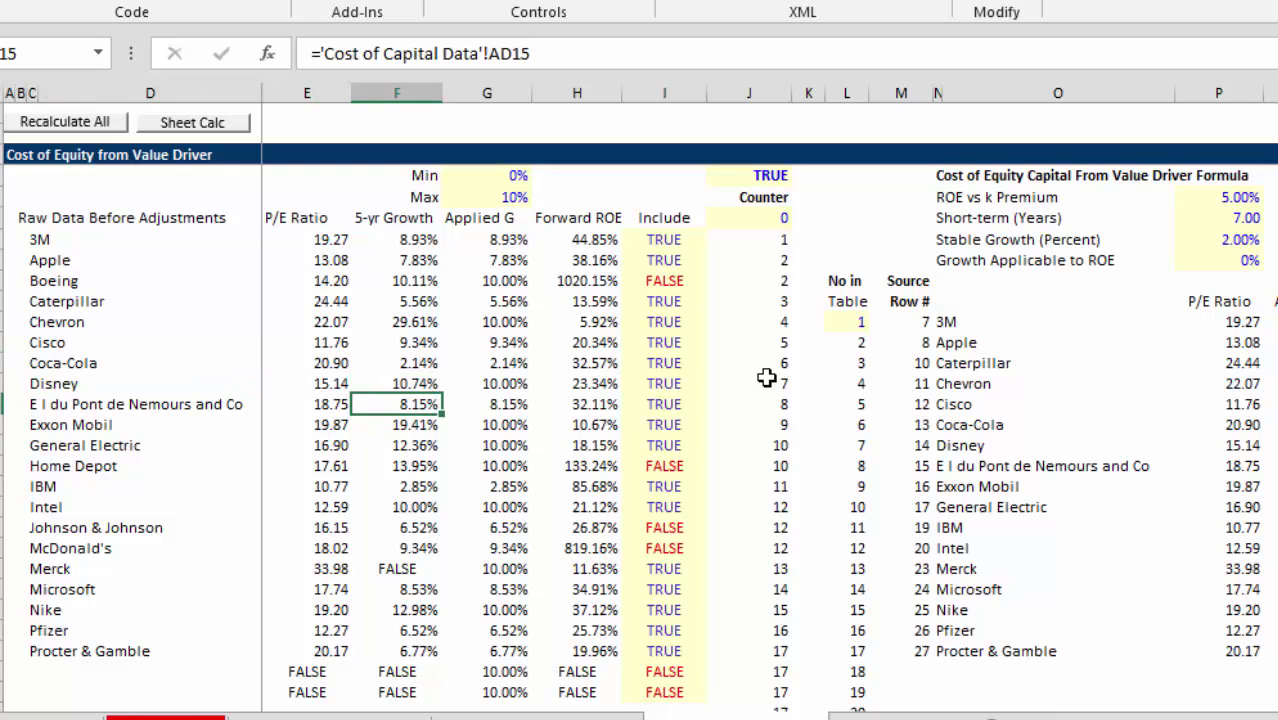
key("Down")
key("Down")
key("Down")
key("Down")
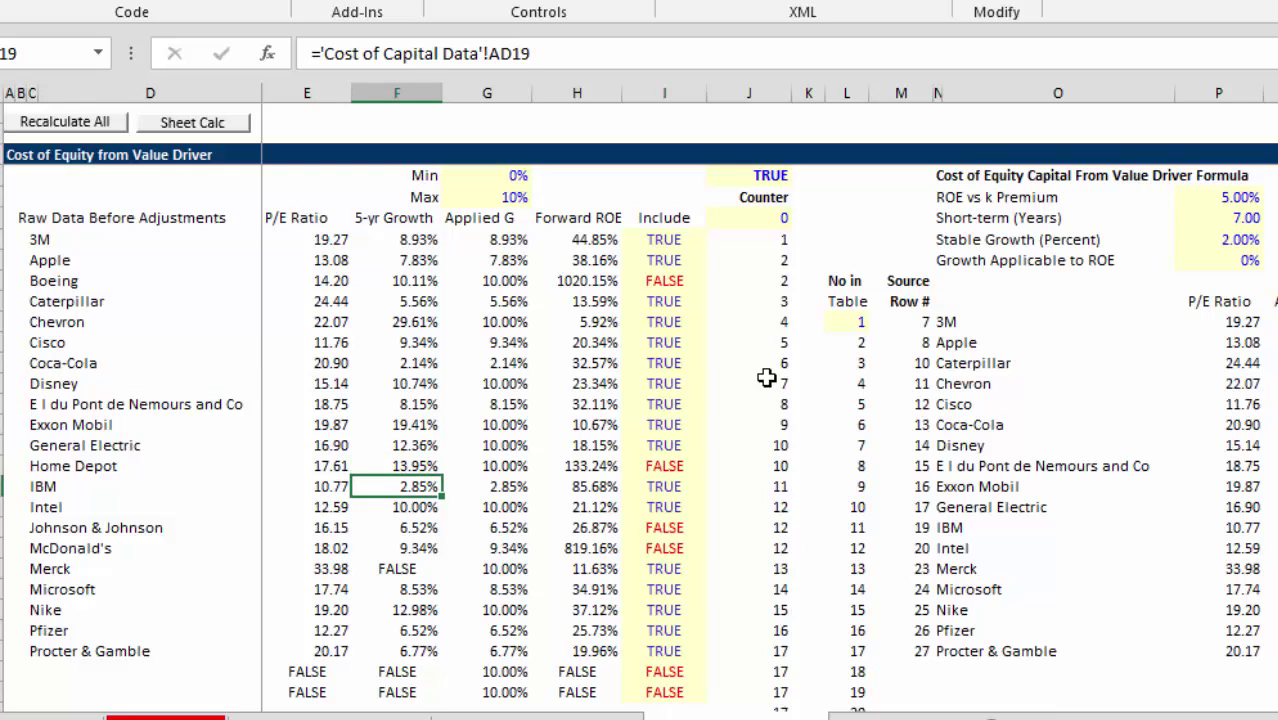
Check the Applied G column and the Min and Max growth limits above it.
key("Up")
key("Right")
key("Up")
key("Up")
key("Up")
key("Up")
key("Up")
key("Up")
key("Up")
key("Up")
key("Up")
key("Up")
key("Up")
key("Up")
key("Up")
key("Up")
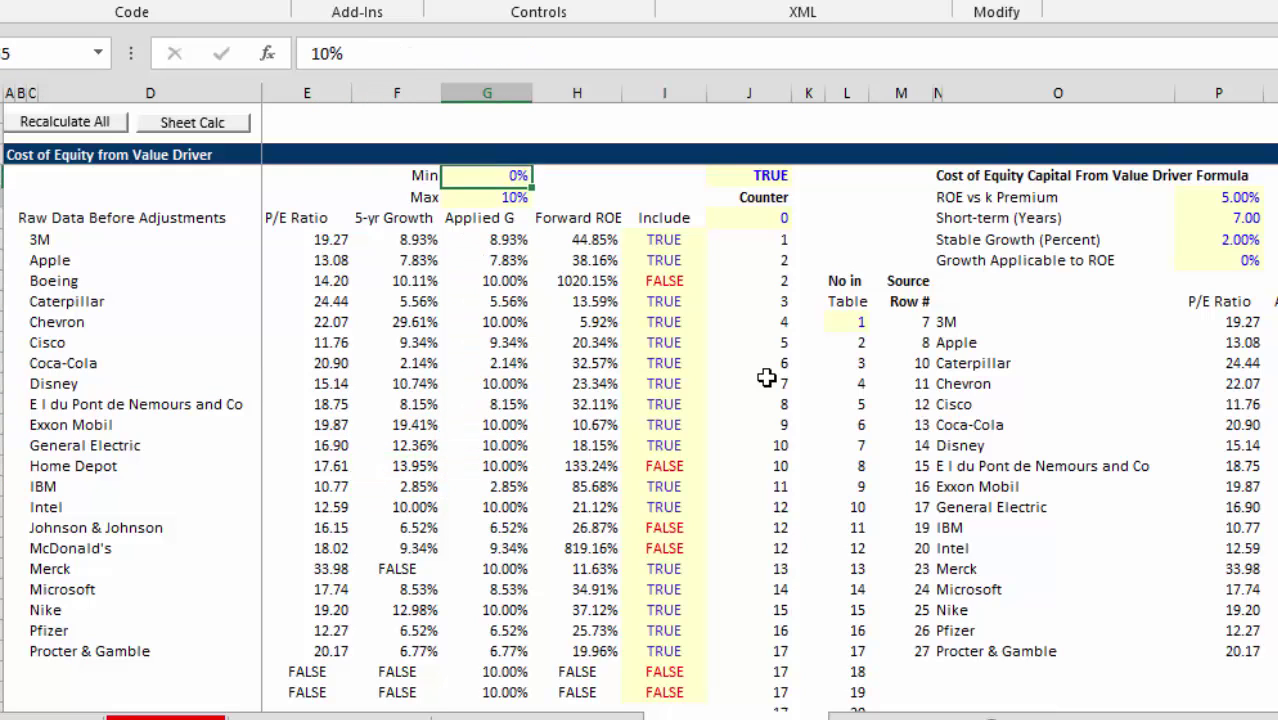
Review the Applied G values down the company list, stopping at Johnson & Johnson's formula with the Min and Max limits.
key("Down")
key("Down")
key("Down")
key("Down")
key("Down")
key("Down")
key("Down")
key("Down")
key("Down")
key("Down")
key("Down")
key("Down")
key("Down")
key("Down")
key("Down")
key("Down")
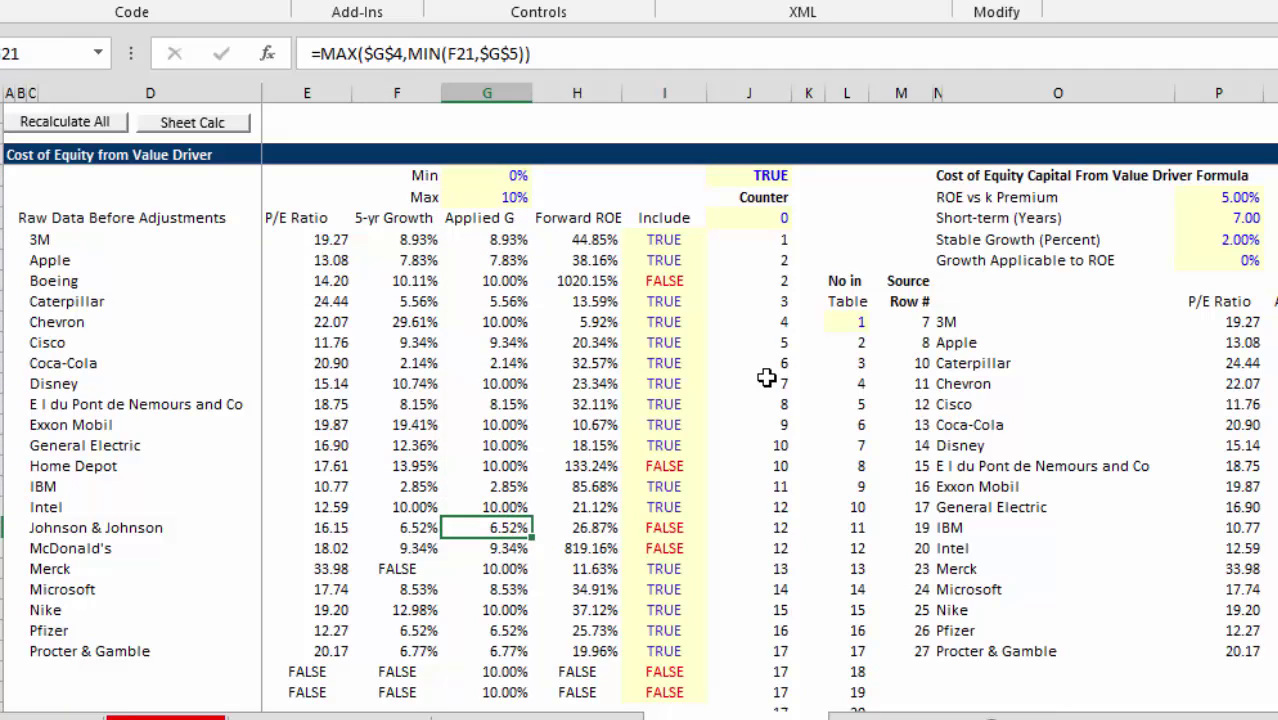
Check the Include flags upward from the middle of the company list, ending at Boeing's flag beside its Forward ROE.
key("Up")
key("Right")
key("Right")
key("Up")
key("Up")
key("Up")
key("Up")
key("Up")
key("Up")
key("Up")
key("Up")
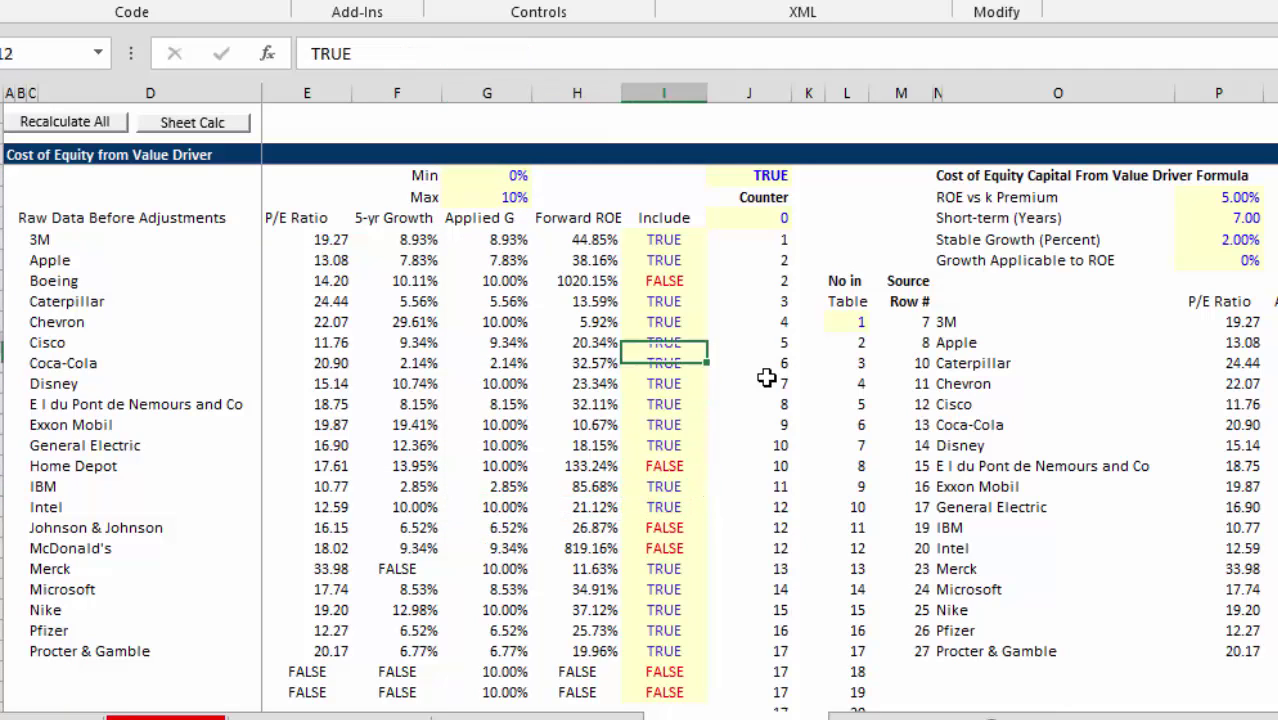
key("Up")
key("Up")
key("Up")
key("Left")
key("Right")
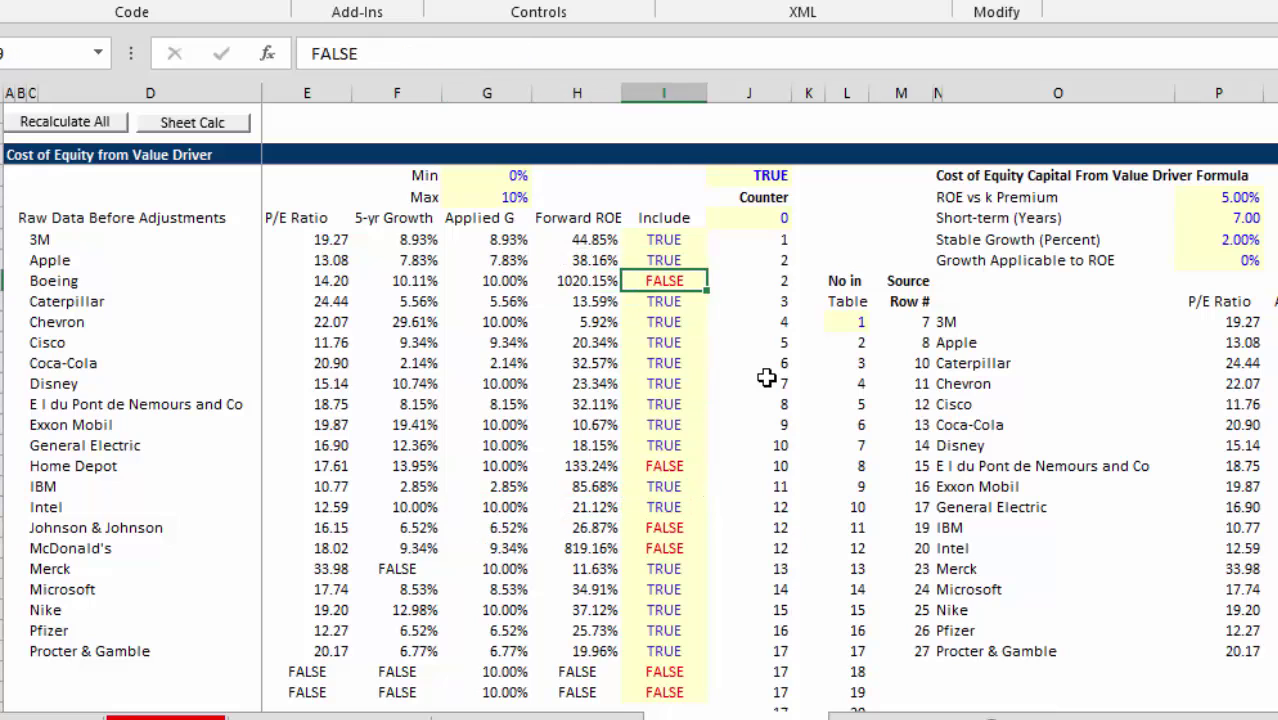
Go through the Include flags from Boeing down to Intel.
key("Down")
key("Down")
key("Down")
key("Down")
key("Down")
key("Down")
key("Down")
key("Down")
key("Down")
key("Down")
key("Down")
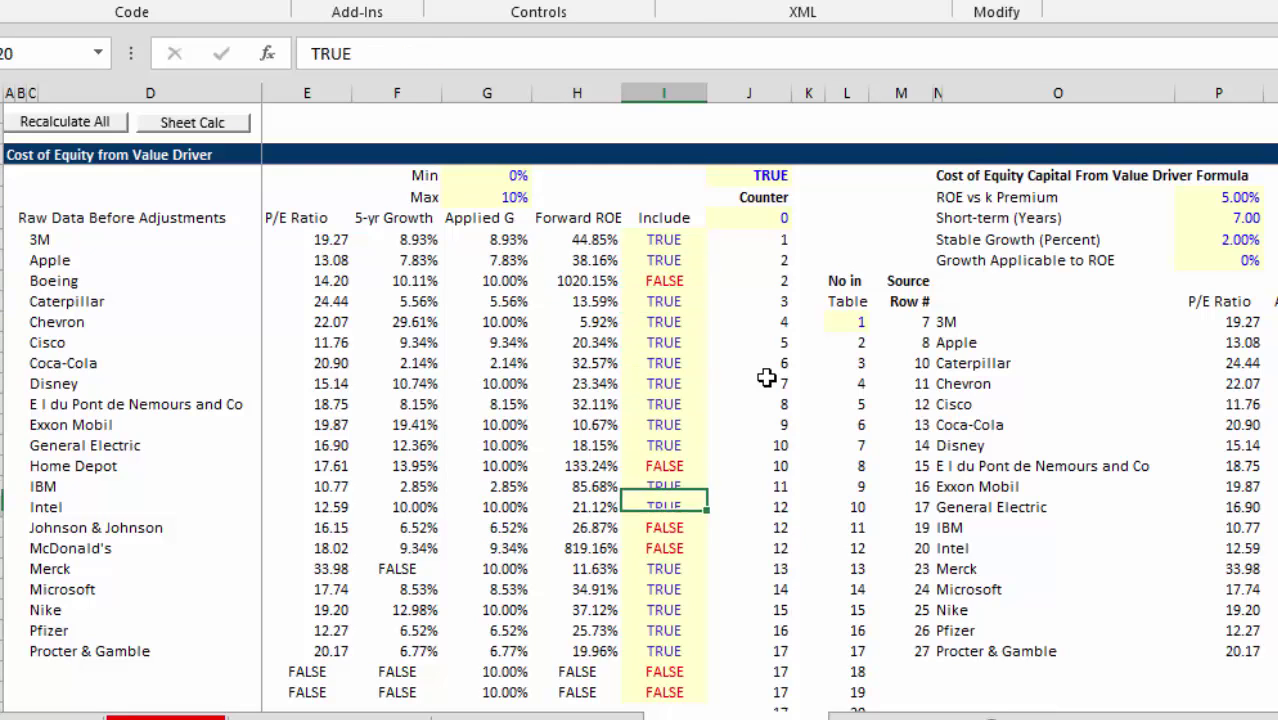
Compare the Forward ROE of McDonald's and Merck with their Include flags.
key("Left")
key("Up")
key("Up")
key("Down")
key("Down")
key("Down")
key("Down")
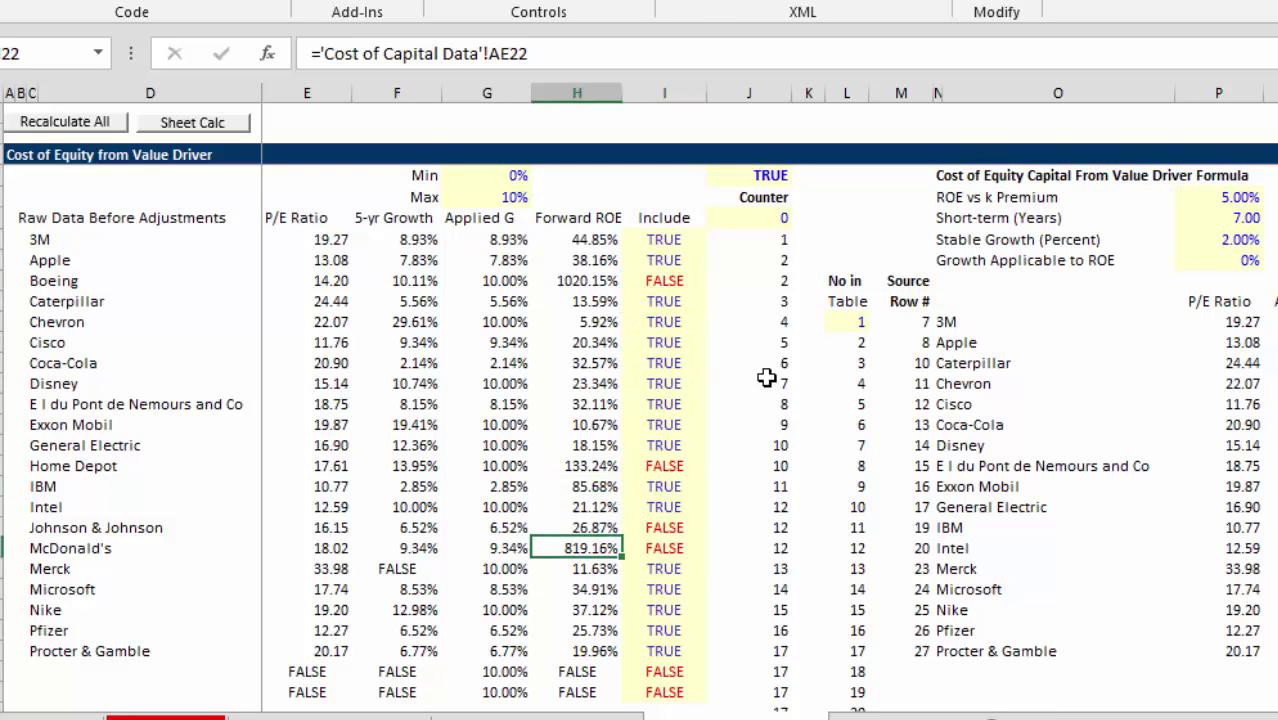
key("Right")
key("Down")
key("Left")
key("Left")
key("Right")
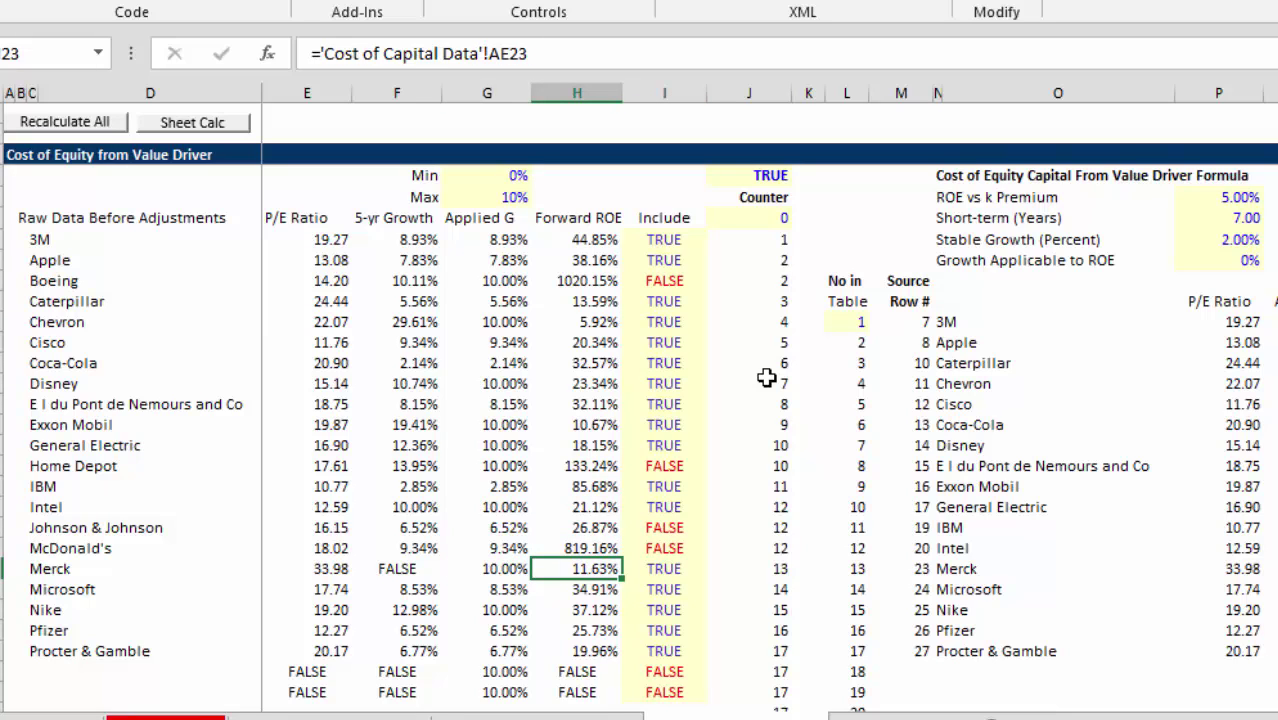
Look back over the Forward ROE column from Merck up to its heading.
key("Up")
key("Up")
key("Up")
key("Up")
key("Up")
key("Up")
key("Up")
key("Up")
key("Up")
key("Up")
key("Up")
key("Up")
key("Up")
key("Up")
key("Up")
key("Up")
key("Up")
key("Up")
key("Up")
key("Up")
key("Up")
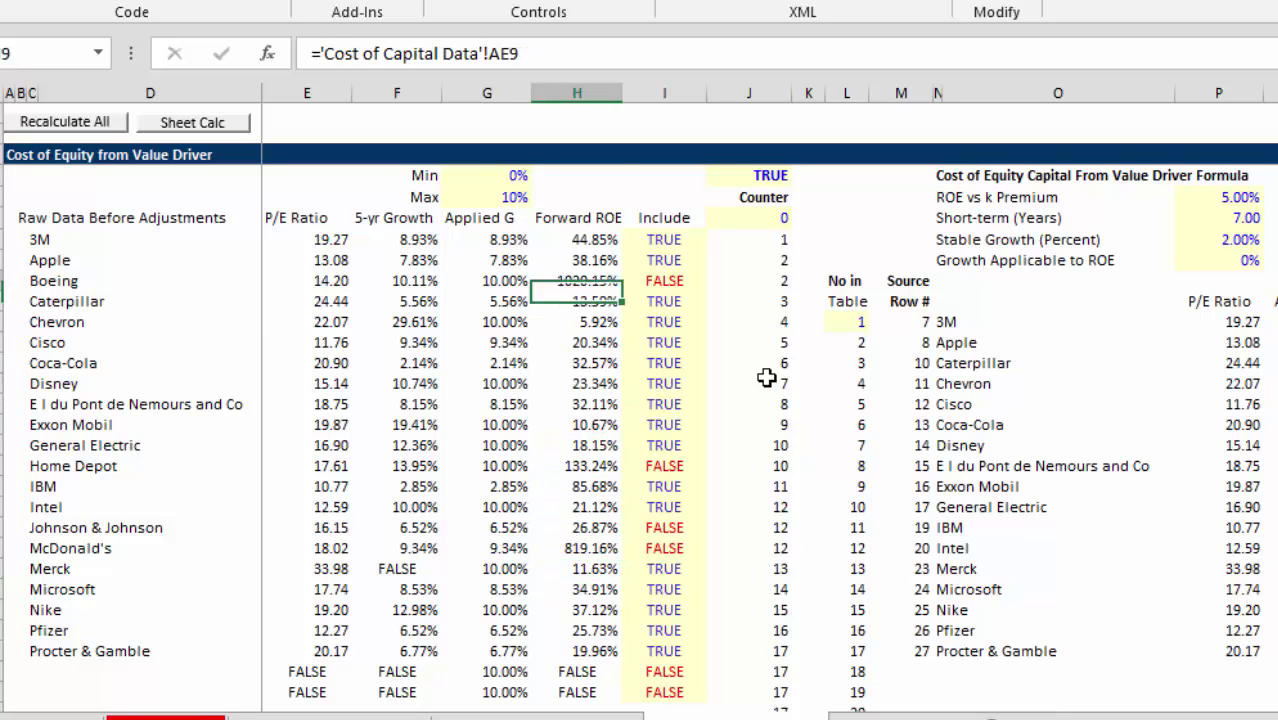
key("Down")
key("Down")
key("Down")
key("Down")
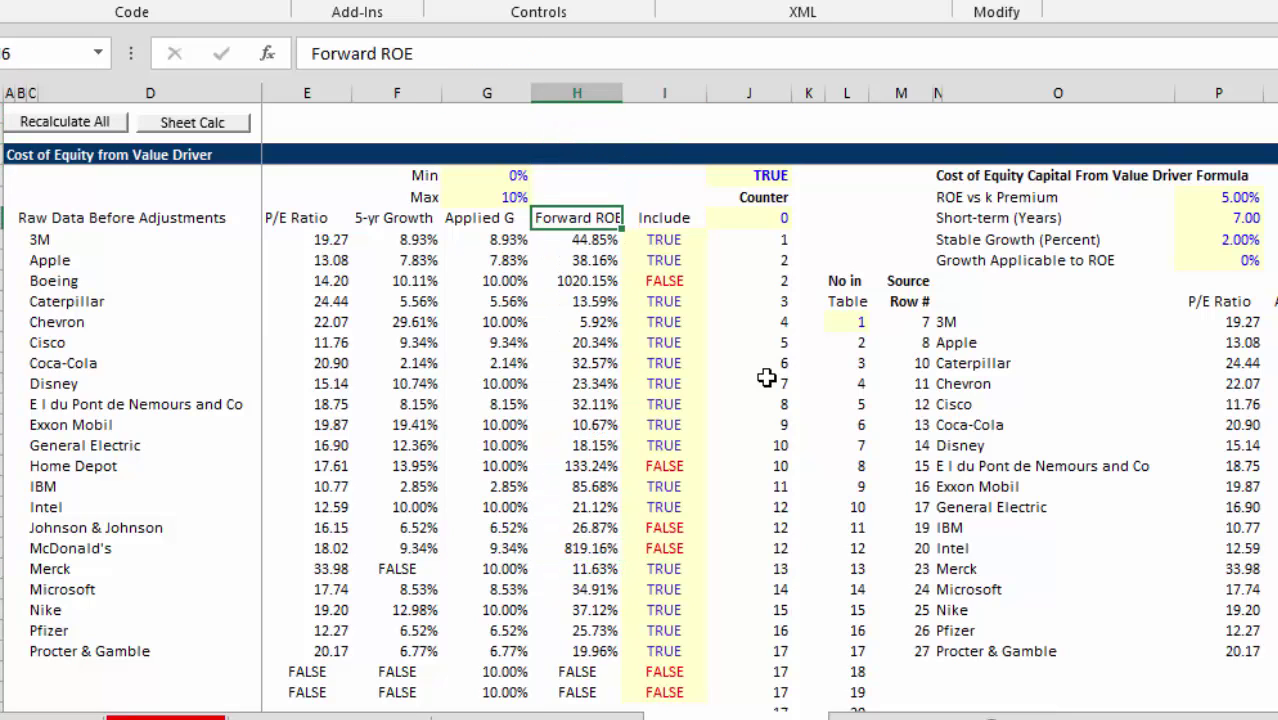
Examine the value driver growth inputs and 3M's Computed k formula, ending at 3M's P/E Ratio in the filtered table.
key("Right")
key("Right")
key("Right")
key("Right")
key("Right")
key("Right")
key("Right")
key("Down")
key("Down")
key("Down")
key("Down")
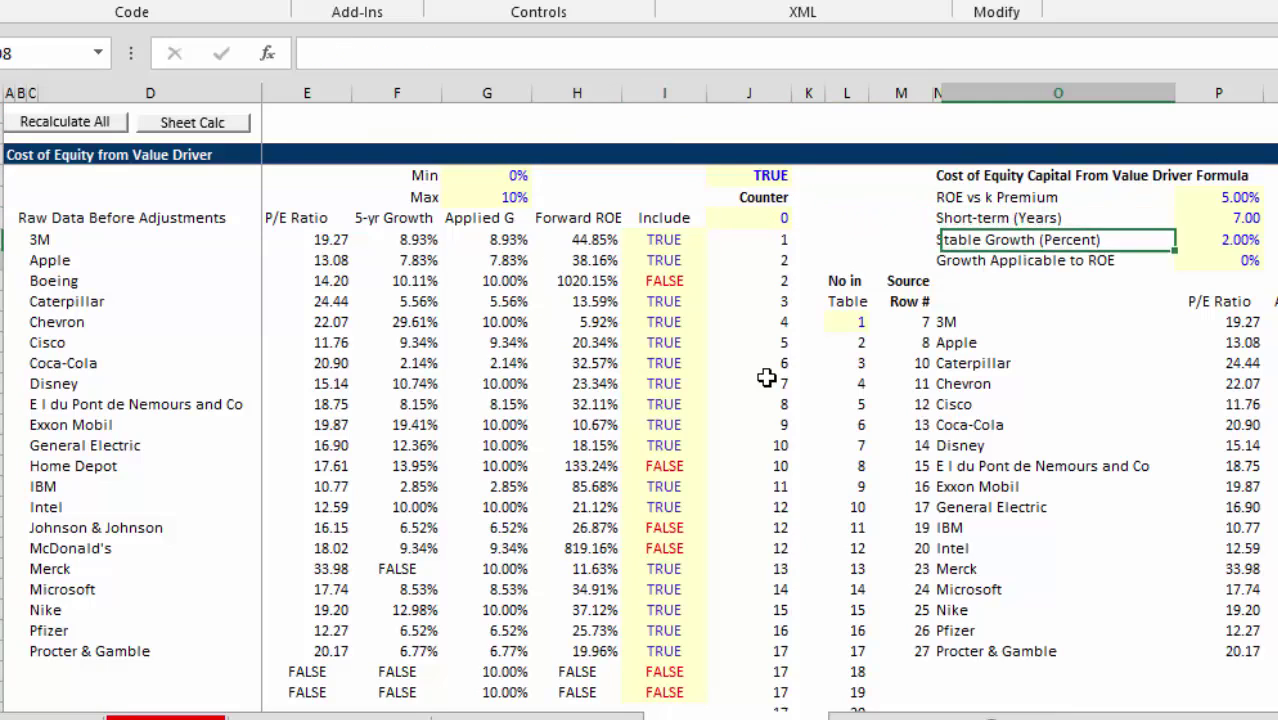
key("Down")
key("Right")
key("Right")
key("Right")
key("Right")
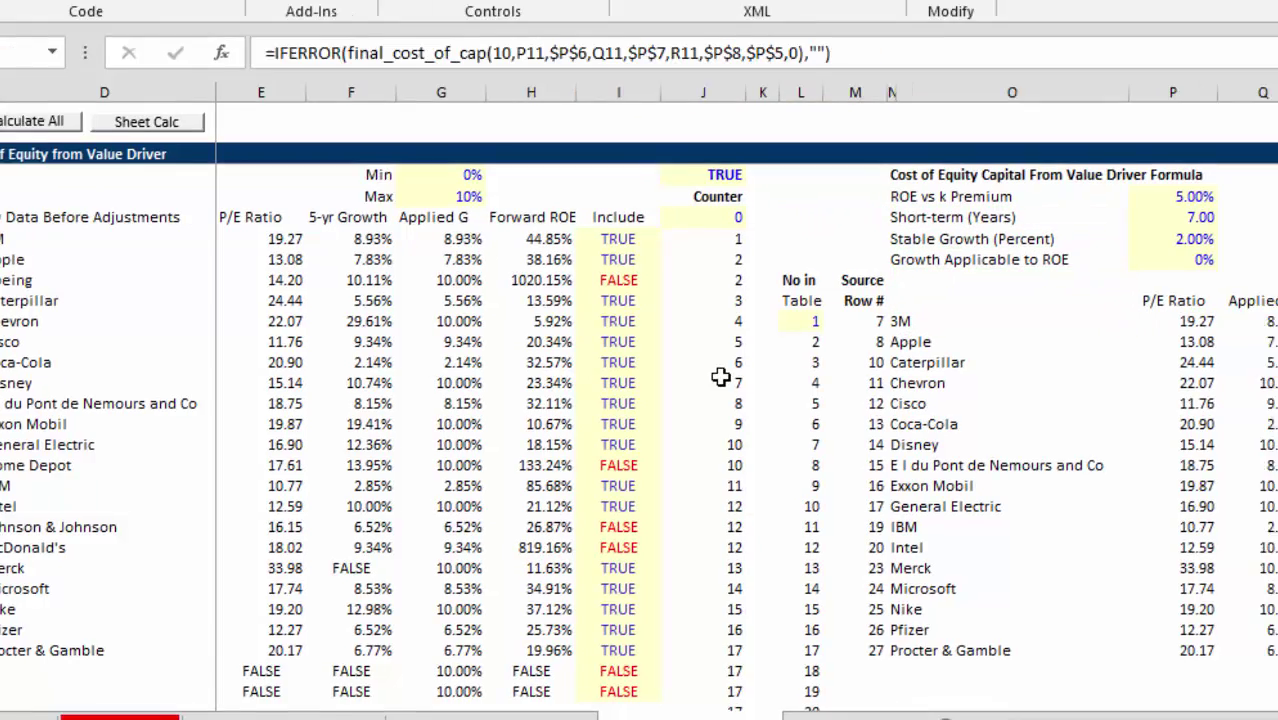
key("Left")
key("Up")
key("Up")
key("Left")
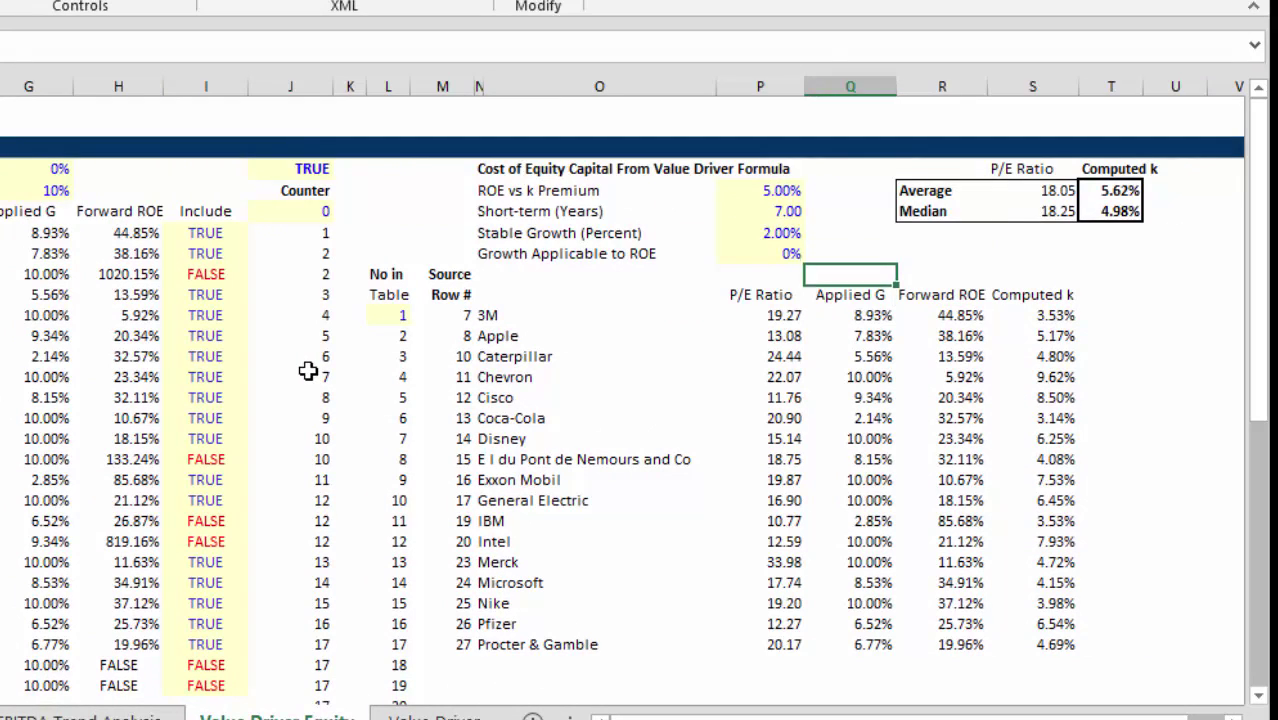
key("Down")
key("Left")
key("Down")
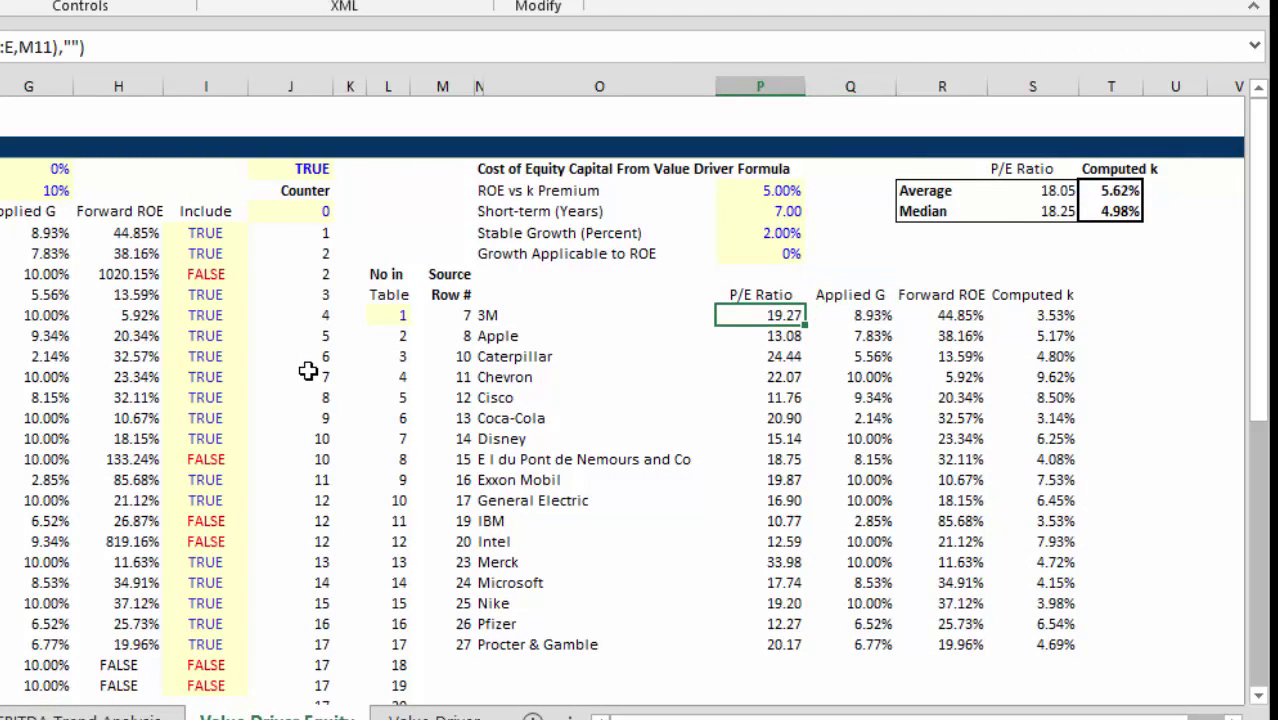
Set Short-term (Years) in the value driver inputs to 50 and recalculate the workbook.
key("Up")
key("Up")
key("Up")
key("Up")
key("Up")
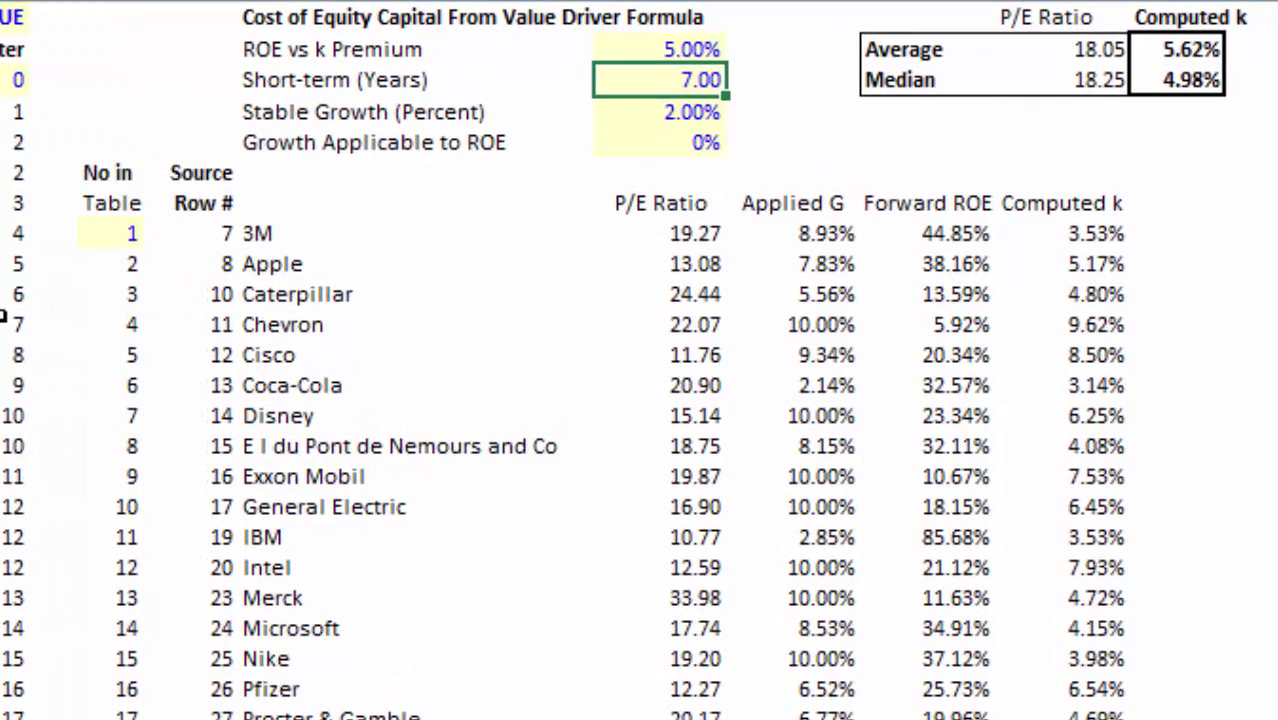
type("50")
key("Return")
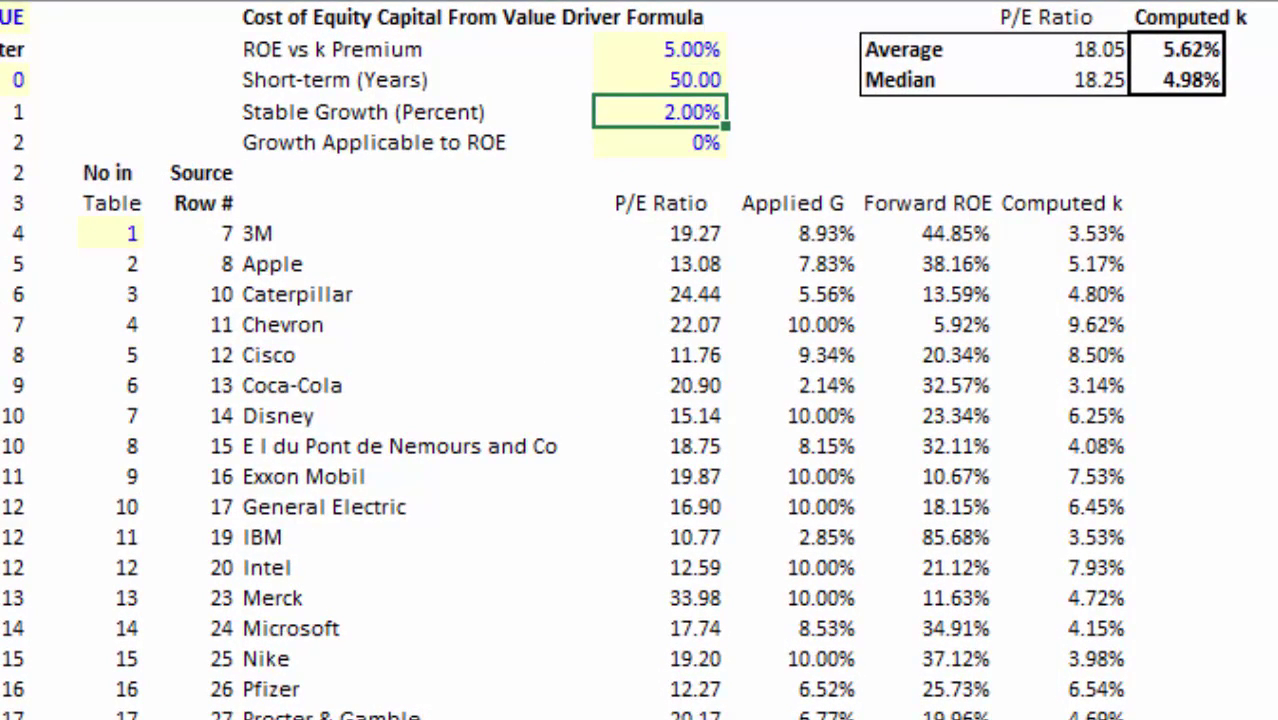
key("F9")
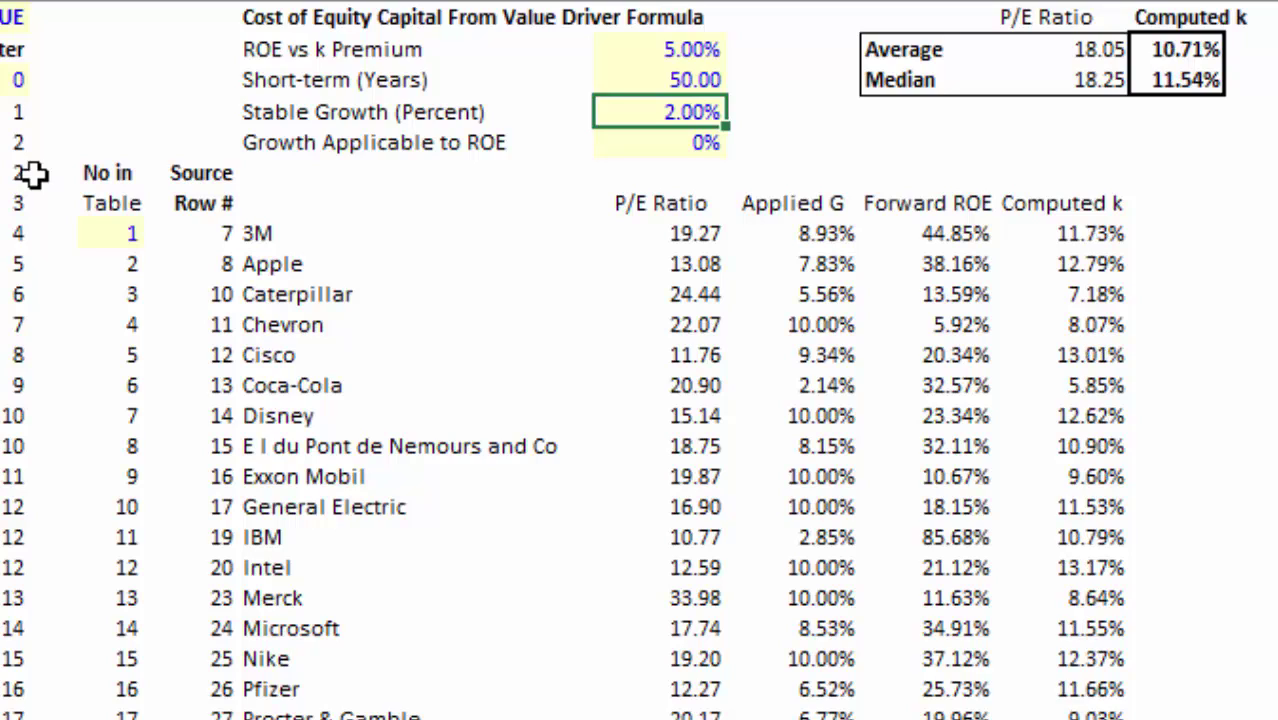
Check the average and median Computed k in the summary box.
left_click(518, 214)
key("Up")
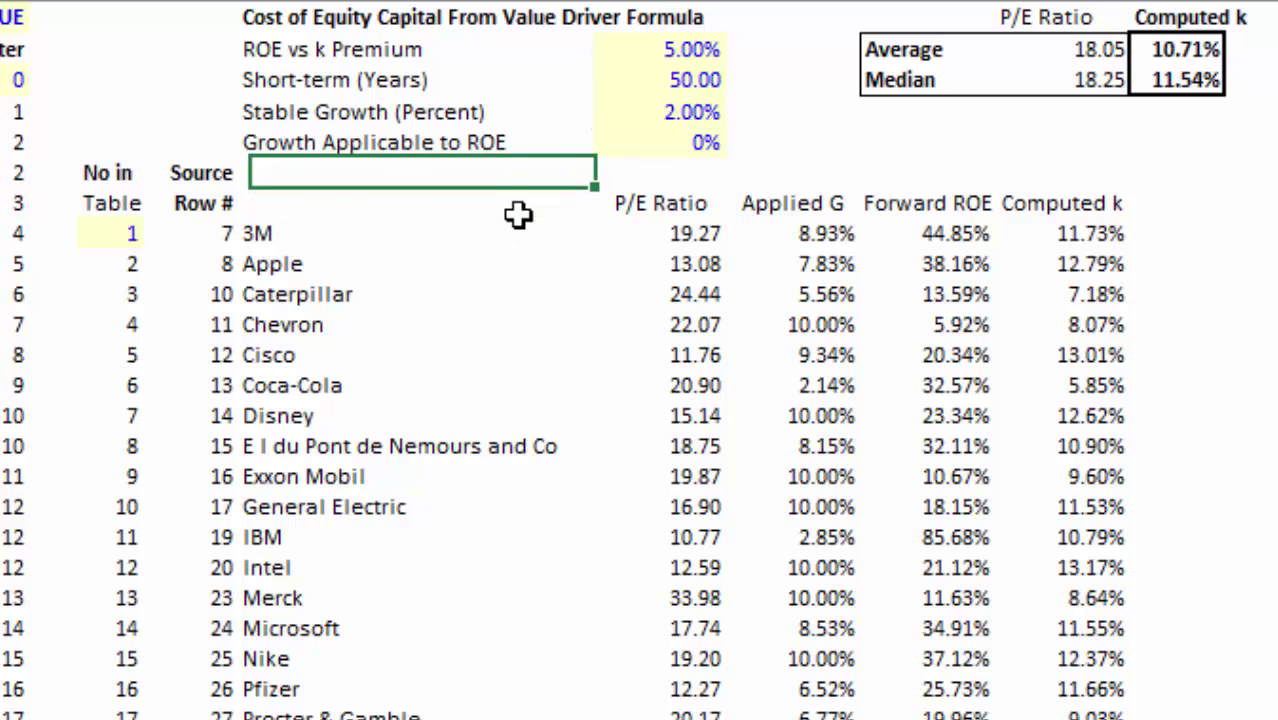
key("Up")
key("Up")
key("Up")
key("Up")
key("Right")
key("Right")
key("Right")
key("Right")
key("Right")
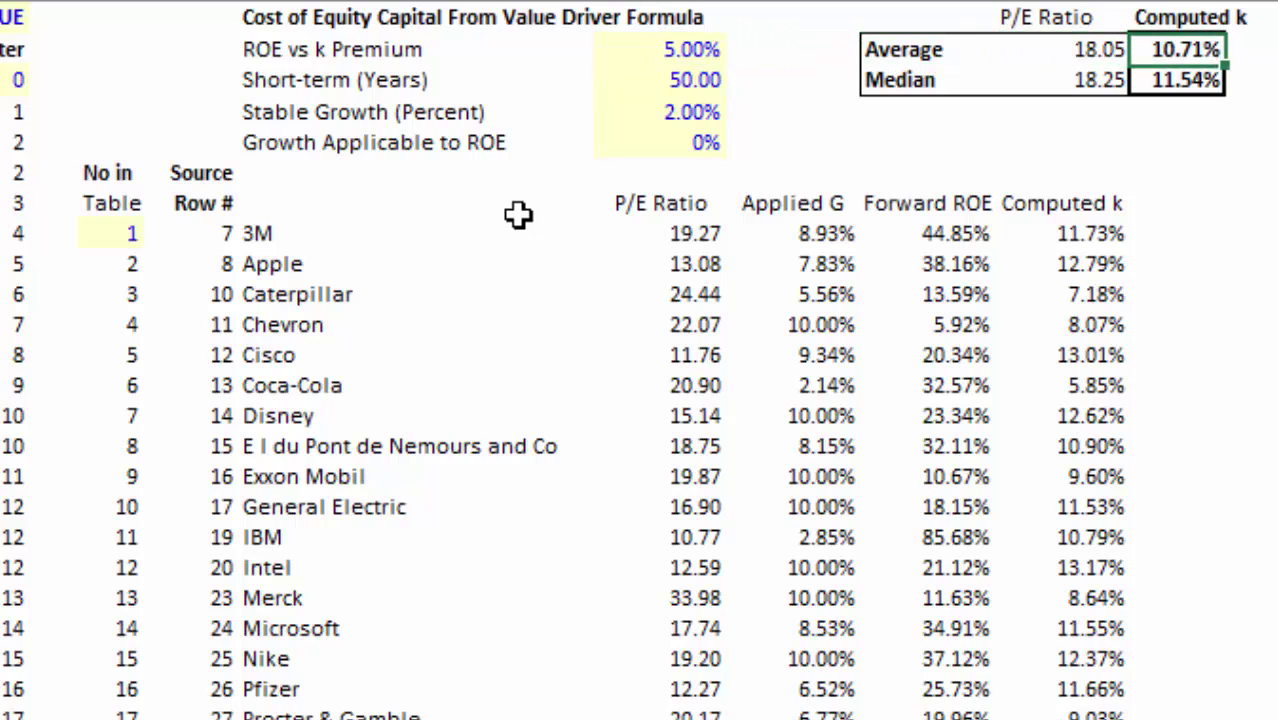
key("Down")
key("Up")
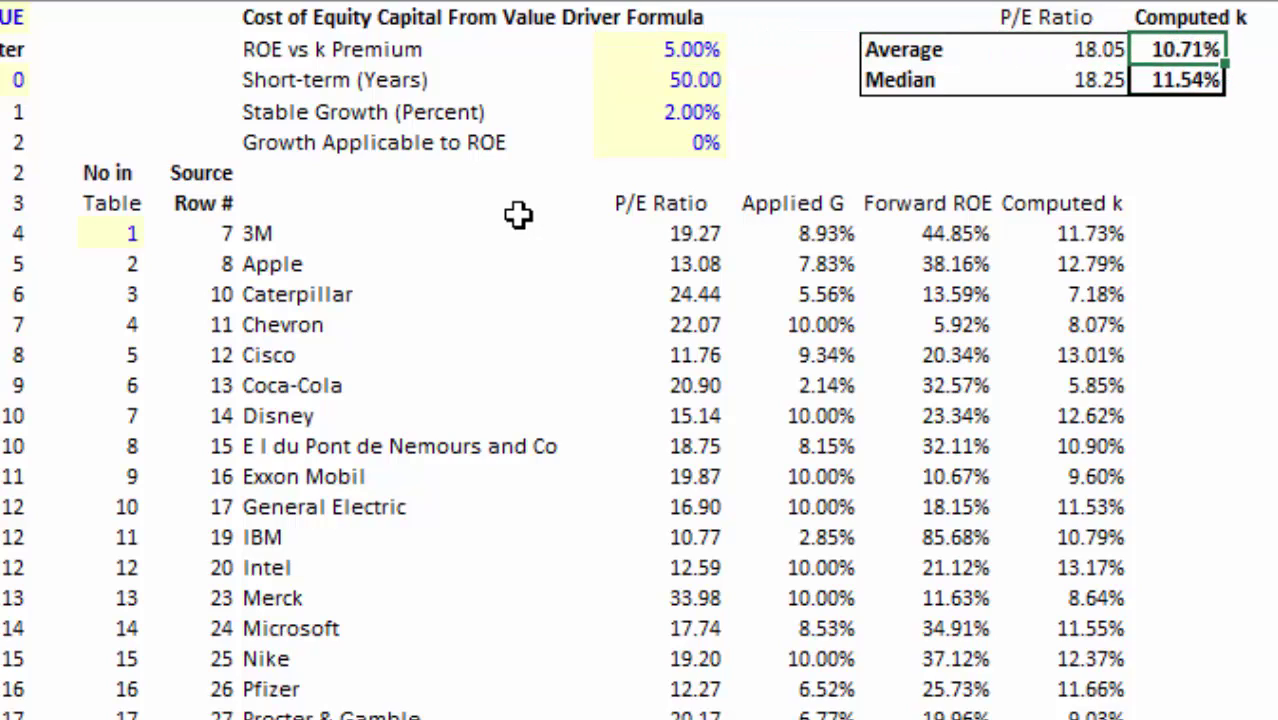
Set Short-term (Years) in the value driver inputs to 5 and recalculate the workbook.
key("Down")
key("Down")
key("Left")
key("Left")
key("Left")
key("Up")
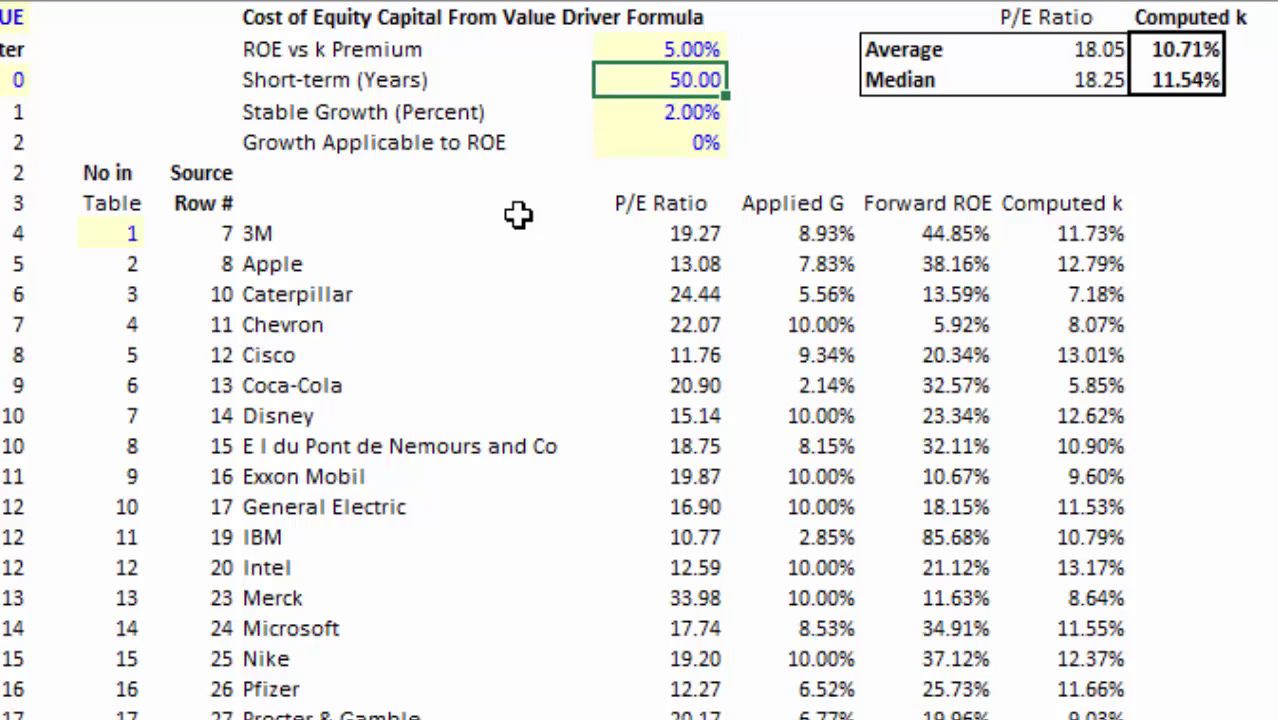
type("5")
key("Return")
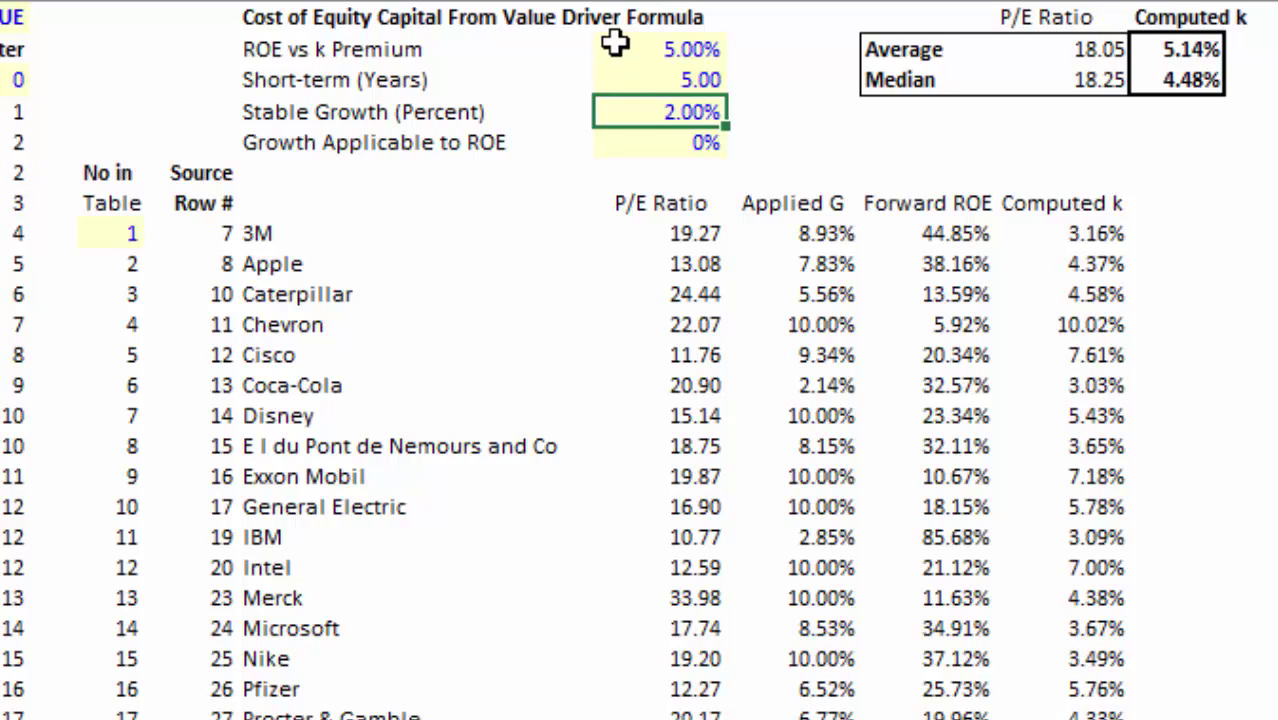
Look at the ROE vs k Premium input and go over the P/E Ratio column of the filtered table.
key("Up")
key("Up")
key("Left")
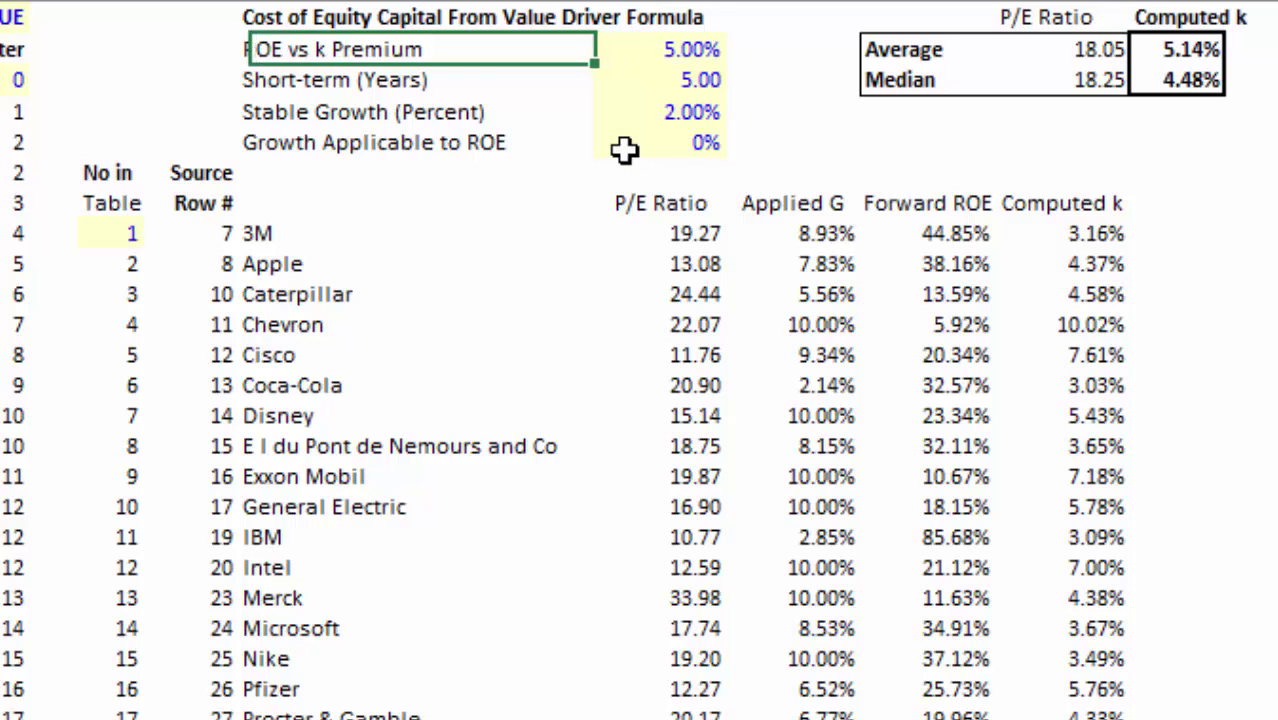
key("Right")
key("Down")
key("Down")
key("Down")
key("Down")
key("Down")
key("Down")
key("Down")
key("Down")
key("Down")
key("Down")
key("Down")
key("Down")
key("Down")
key("Down")
key("Down")
key("Down")
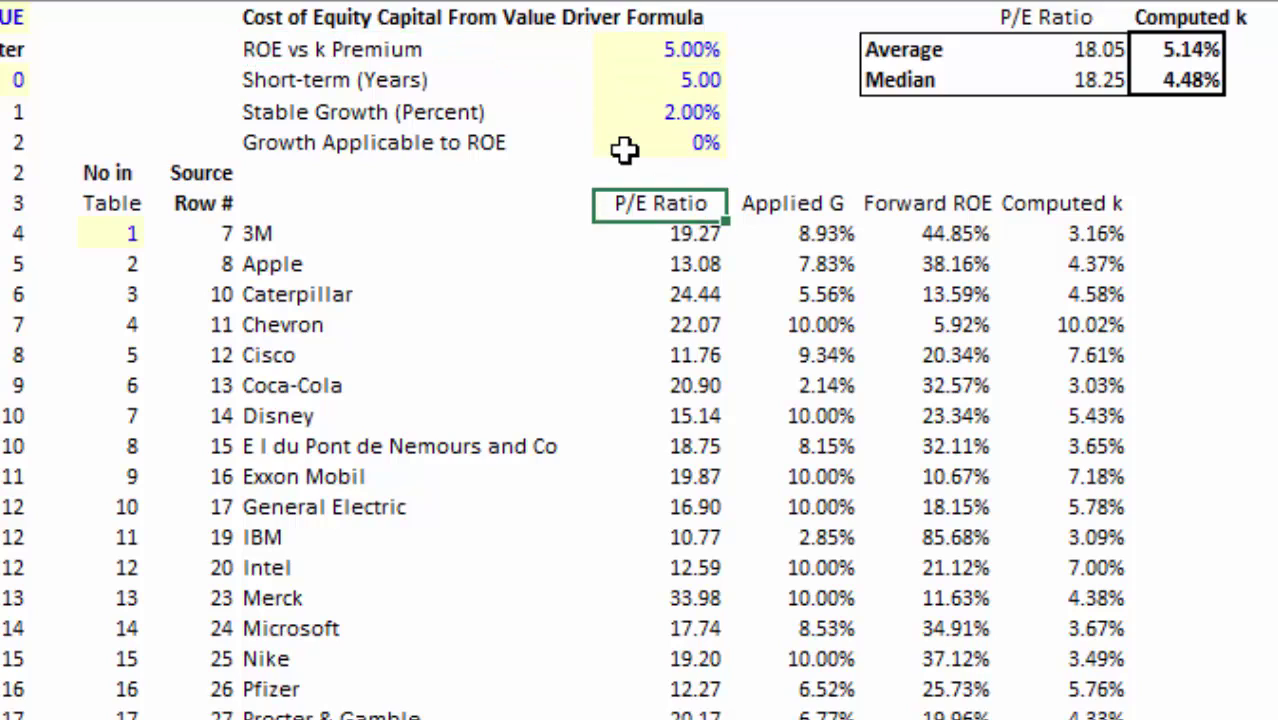
Review the value driver inputs from ROE vs k Premium to Stable Growth (Percent), along with the P/E Ratio column.
key("Up")
key("Up")
key("Up")
key("Up")
key("Up")
key("Up")
key("Up")
key("Up")
key("Up")
key("Up")
key("Up")
key("Up")
key("Up")
key("Up")
key("Up")
key("Up")
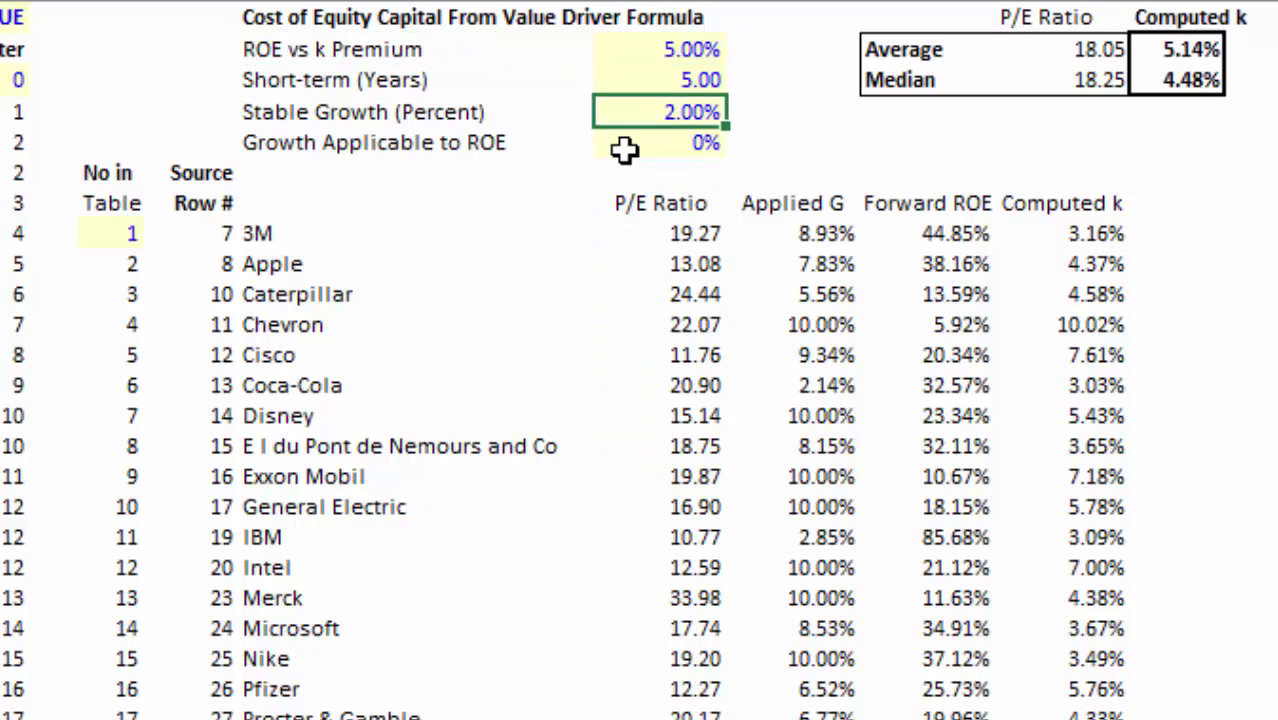
key("Right")
key("Down")
key("Left")
key("Left")
key("Up")
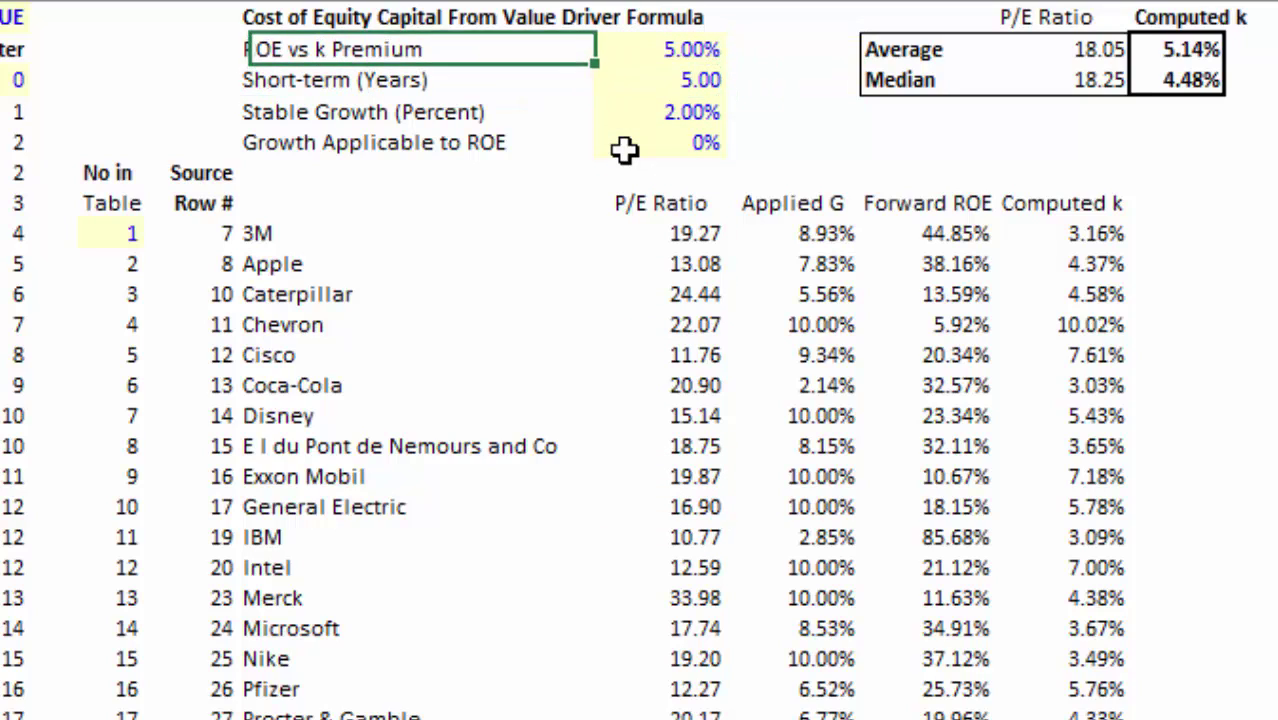
key("Right")
key("Down")
key("Down")
key("Down")
key("Down")
key("Down")
key("Down")
key("Down")
key("Down")
key("Down")
key("Down")
key("Down")
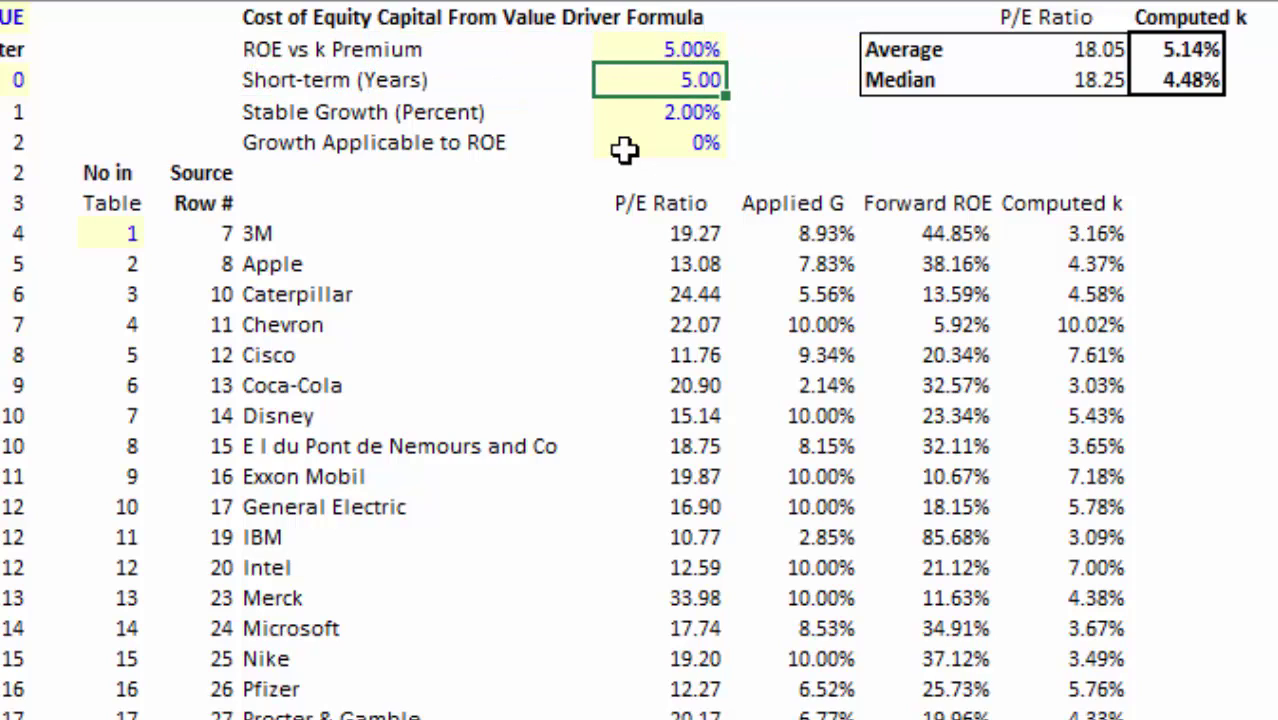
Examine the Computed k column of the filtered table and the average Computed k in the summary box.
key("Right")
key("Right")
key("Right")
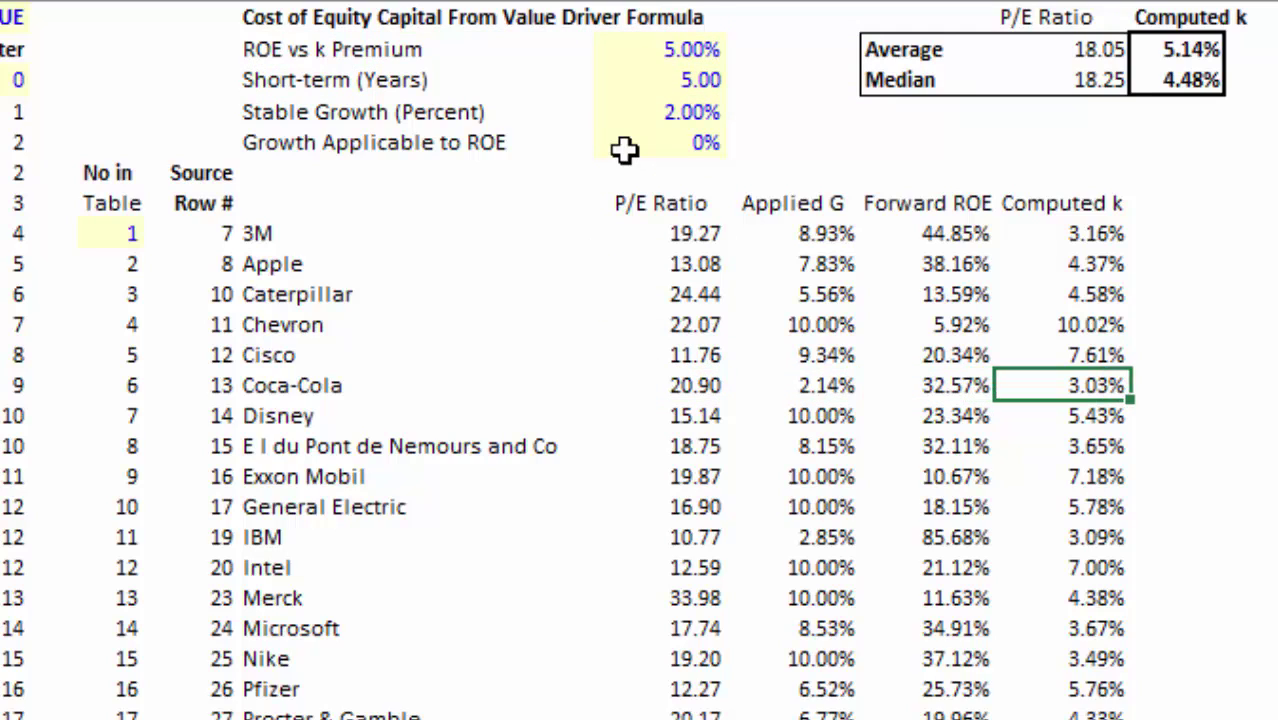
key("Up")
key("Up")
key("Up")
key("Up")
key("Up")
key("Up")
key("Up")
key("Up")
key("Up")
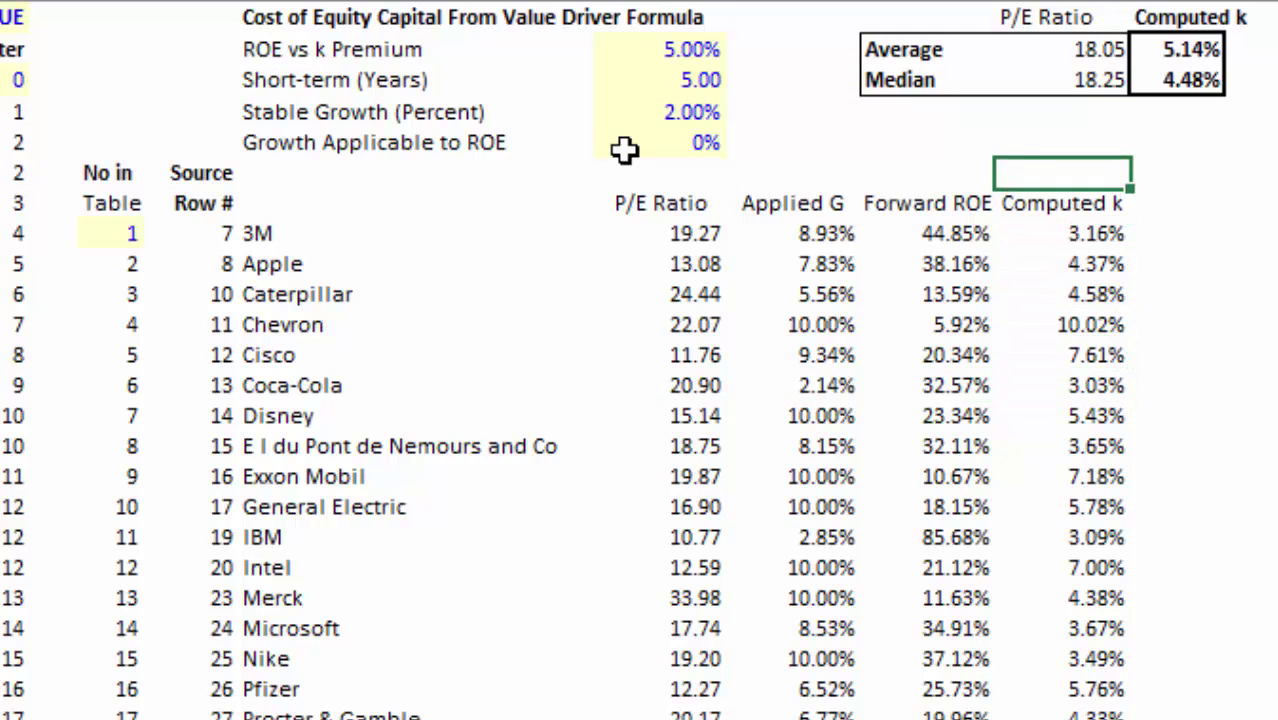
key("Up")
key("Up")
key("Right")
key("Down")
key("Left")
key("Up")
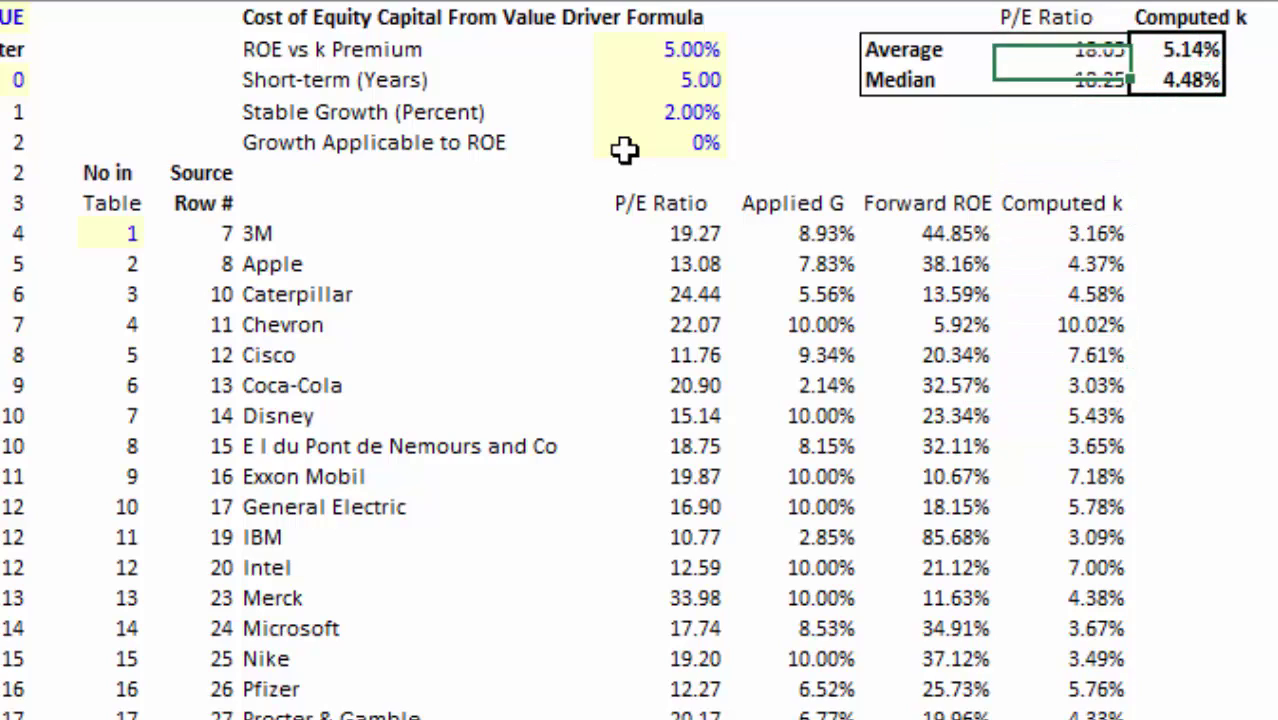
key("Right")
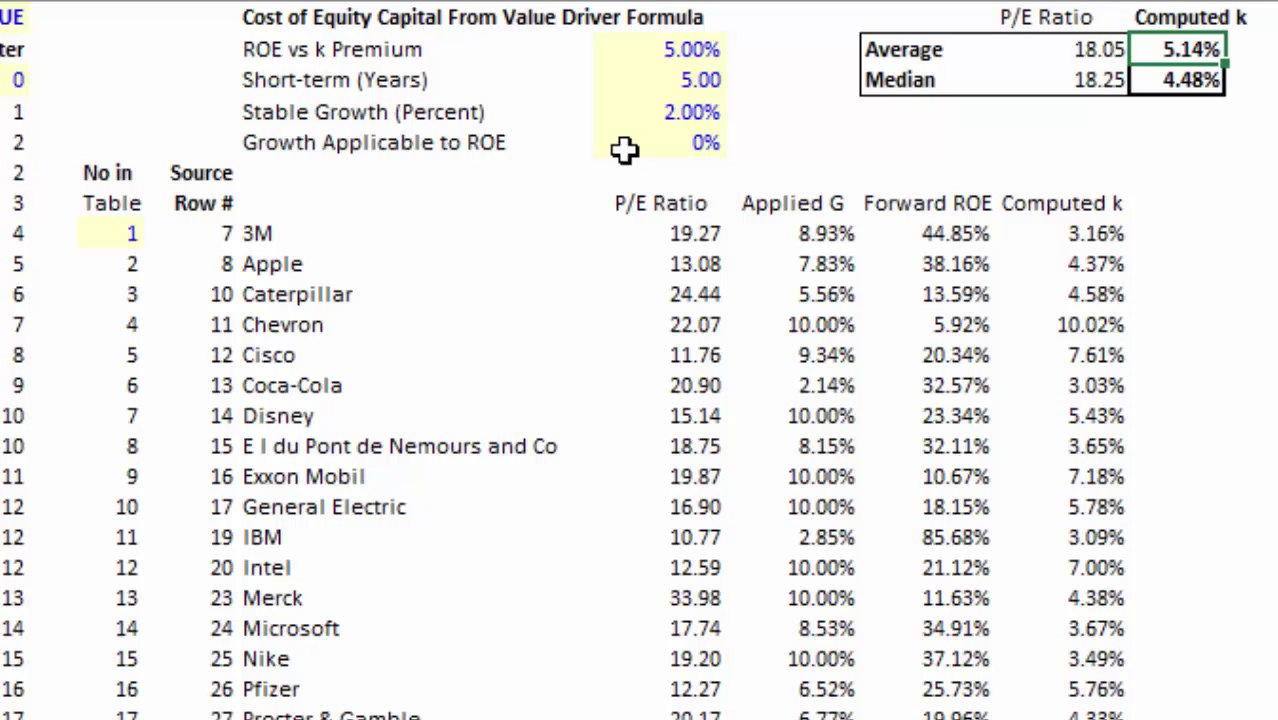
Set ROE vs k Premium in the value driver inputs to 7% and recalculate the workbook.
key("Left")
key("Left")
key("Left")
key("Left")
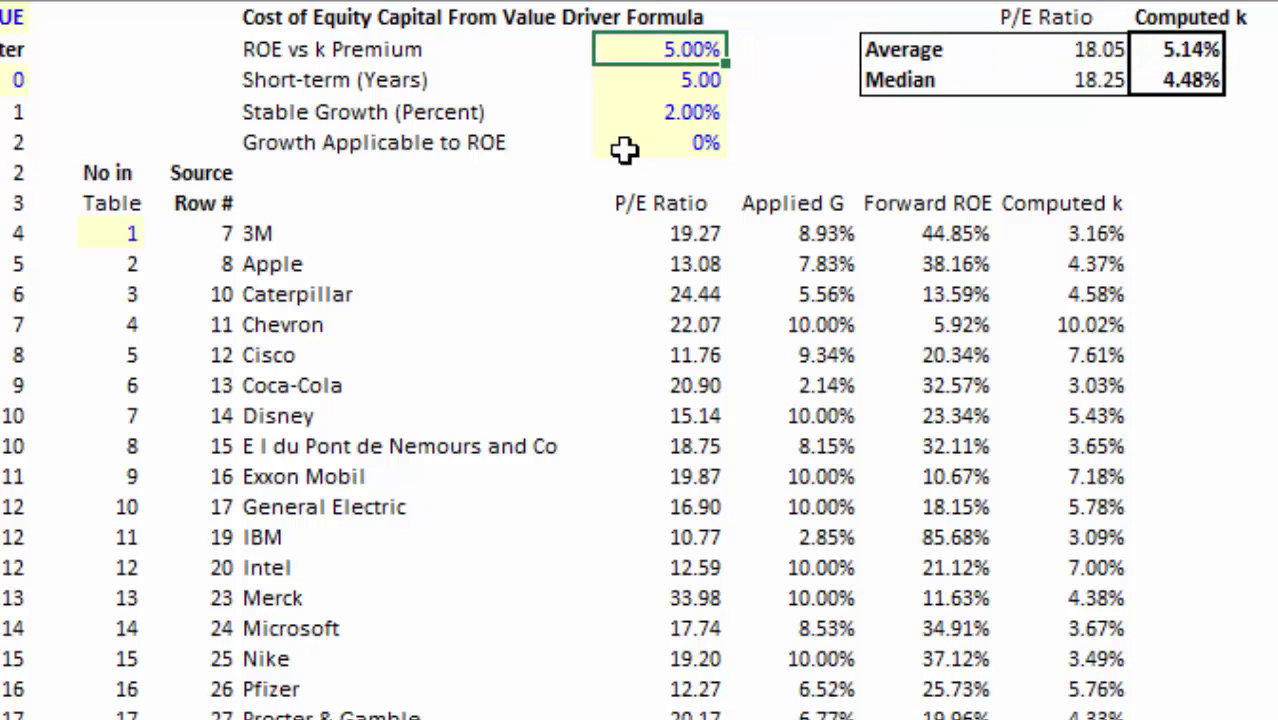
type("7")
key("Return")
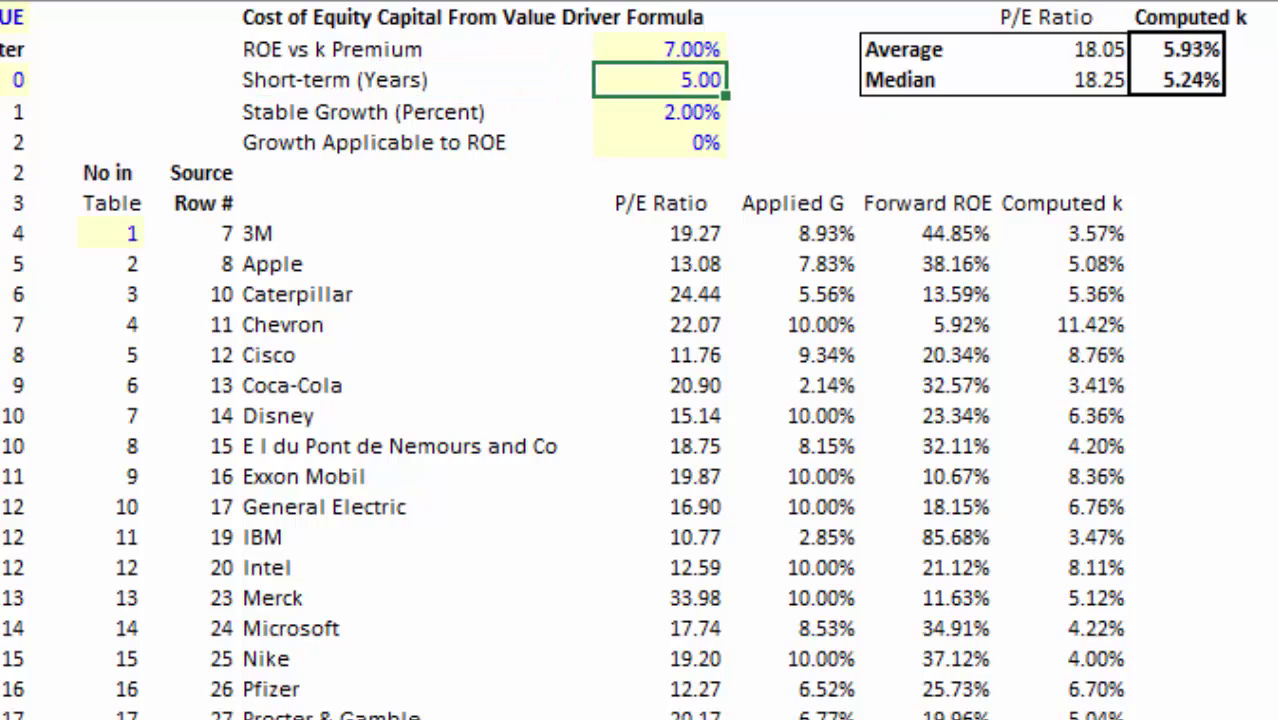
Set Stable Growth (Percent) in the value driver inputs to 4% and recalculate the workbook.
left_click(660, 111)
type("4")
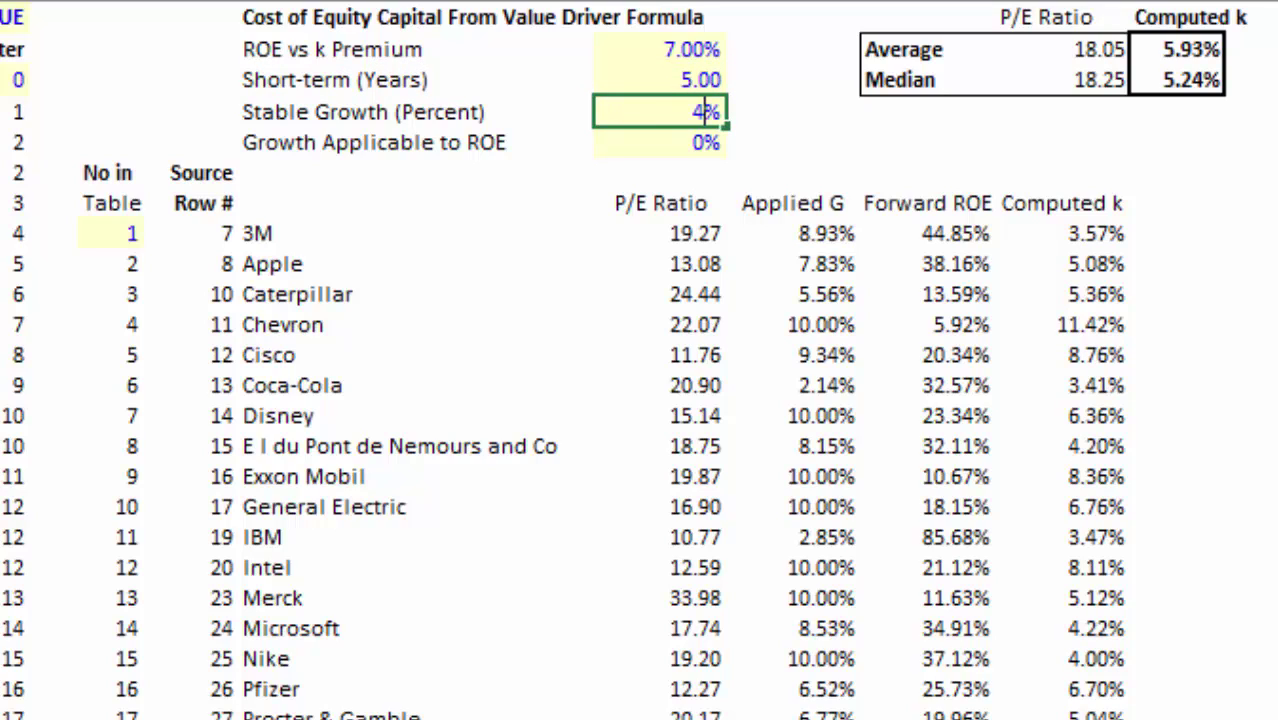
key("Return")
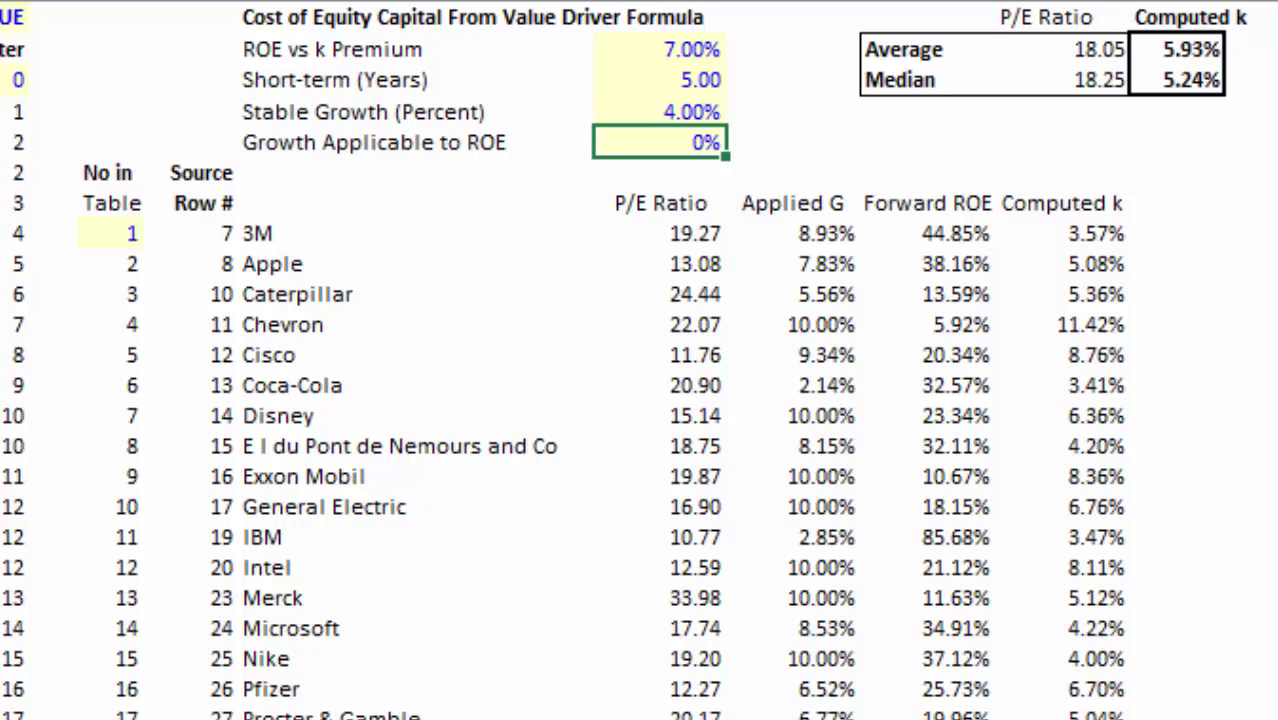
key("F9")
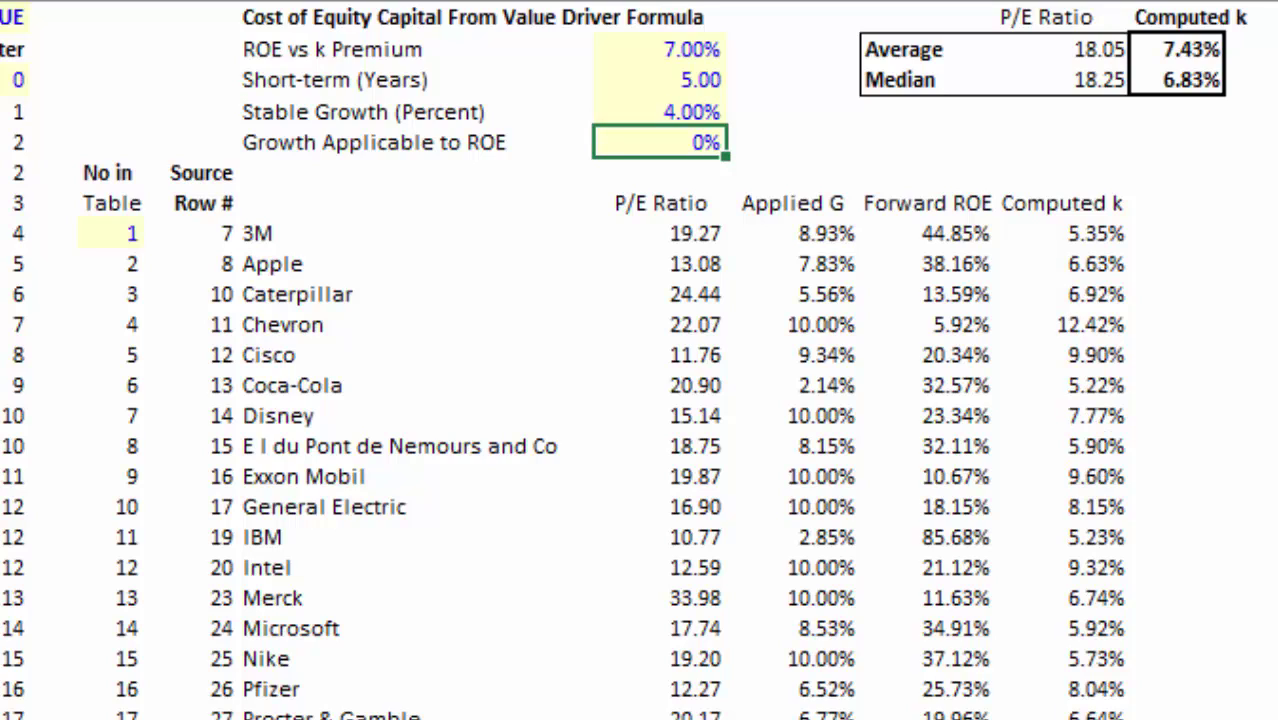
Set ROE vs k Premium back to 5% and Stable Growth (Percent) back to 2% in the value driver inputs.
key("Up")
key("Up")
key("Up")
key("Down")
key("Down")
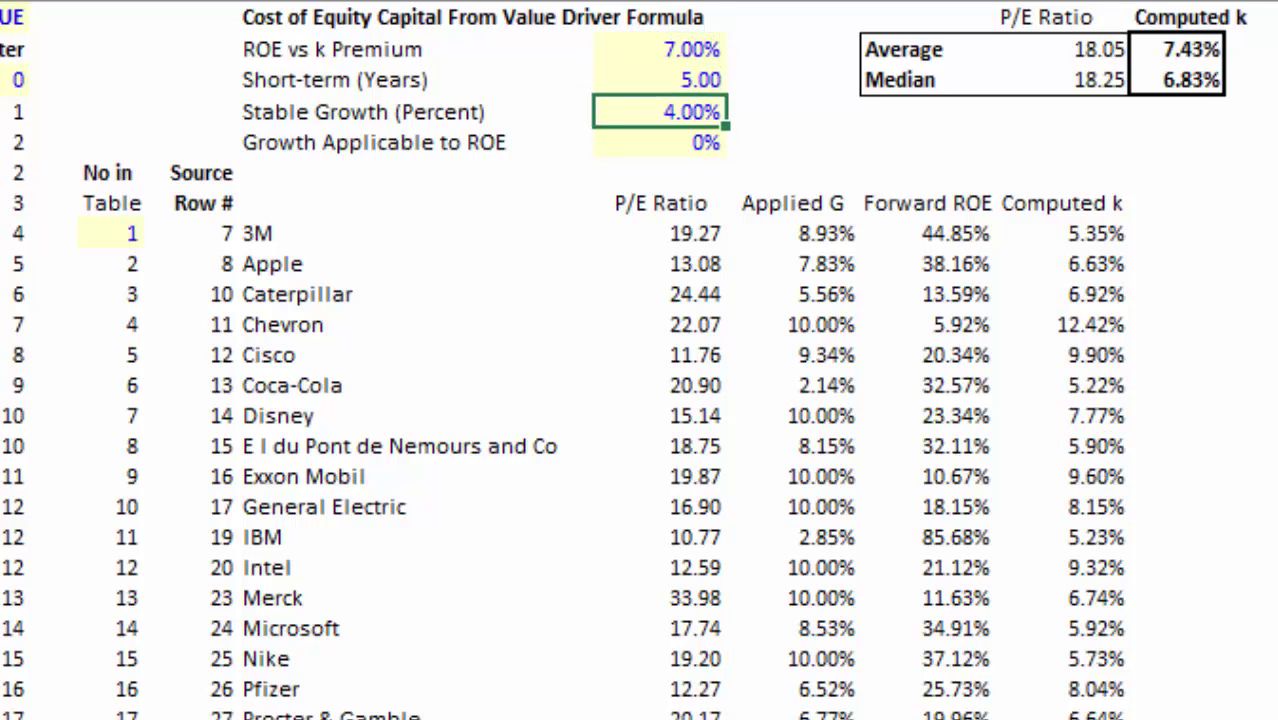
key("Up")
key("Down")
key("Up")
key("Up")
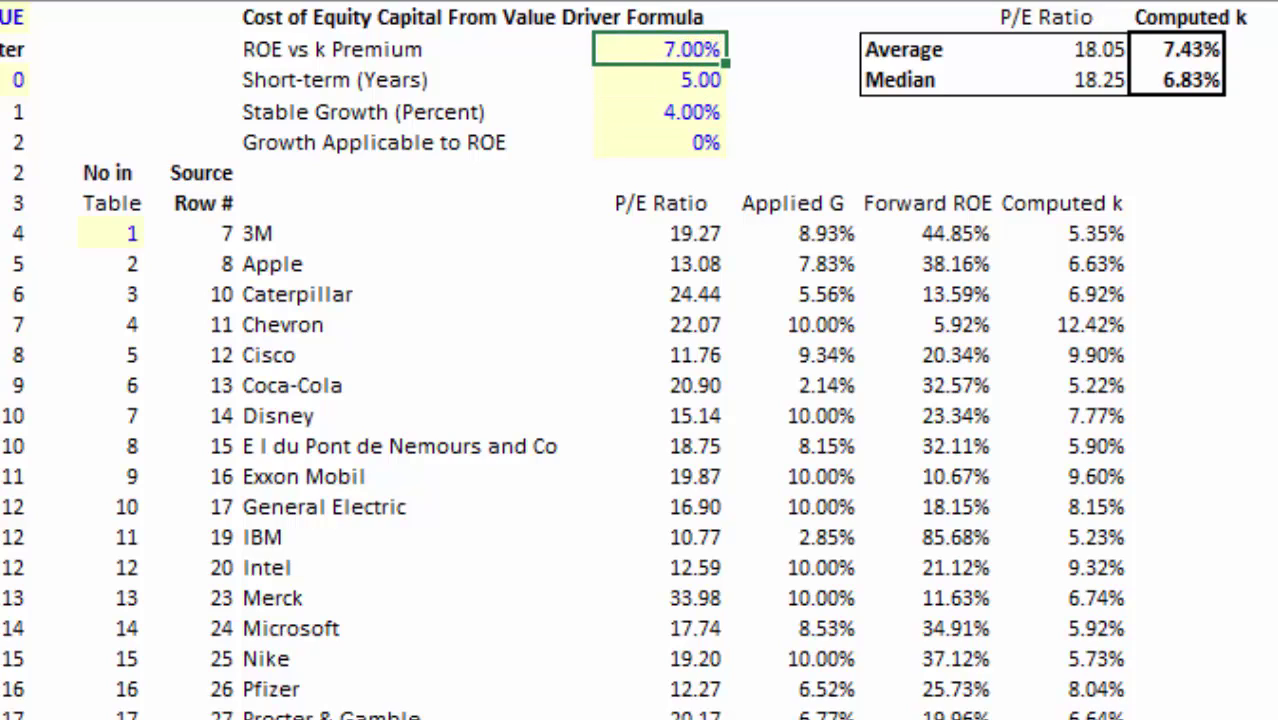
type("5")
key("Return")
key("Down")
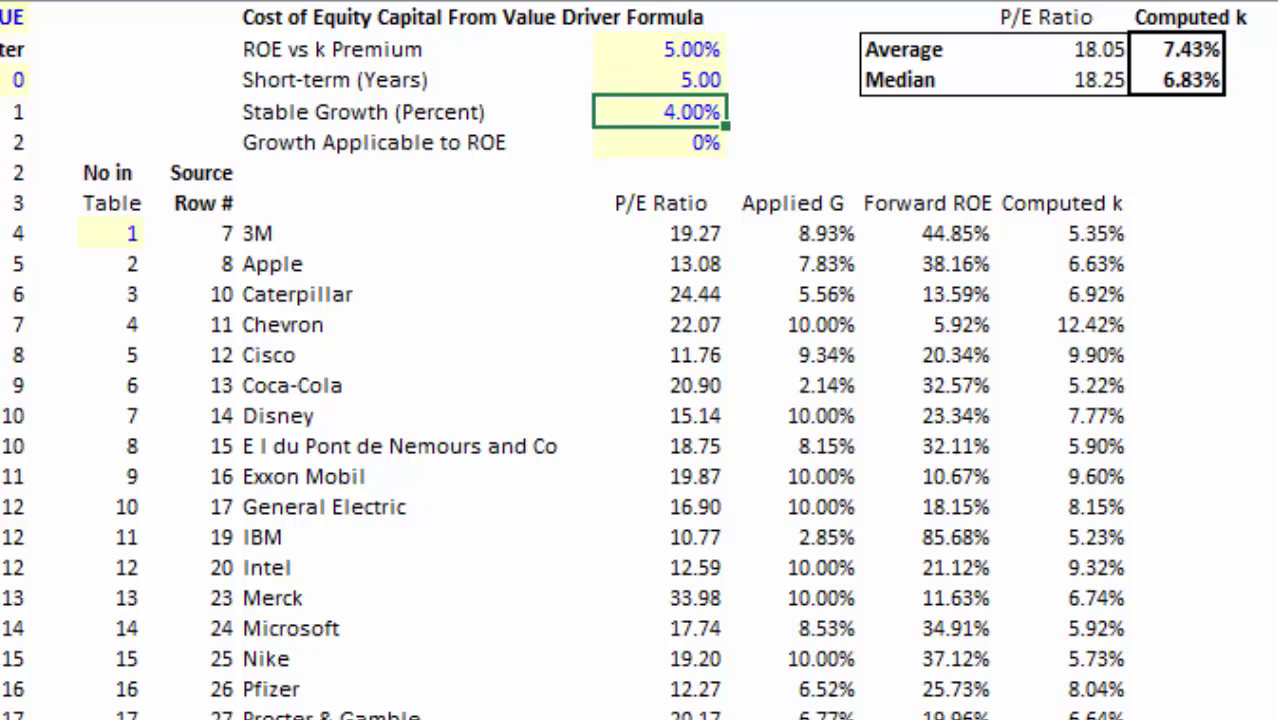
type("2")
key("Return")
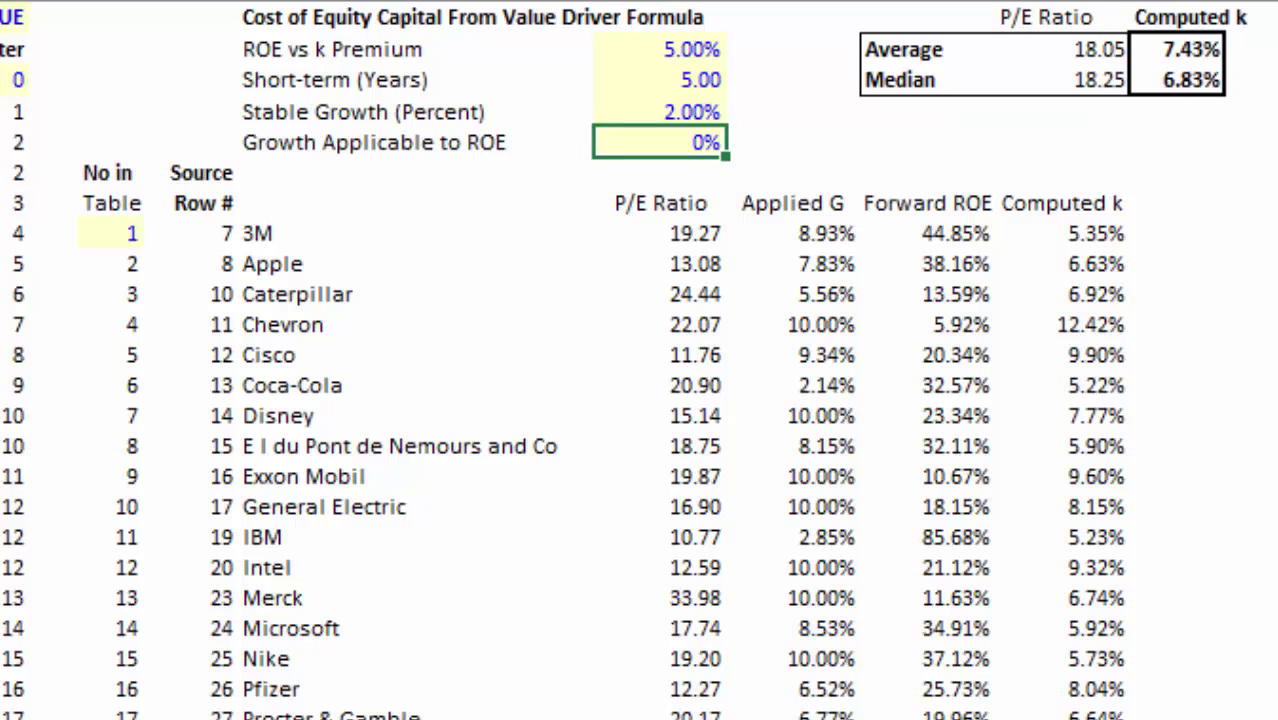
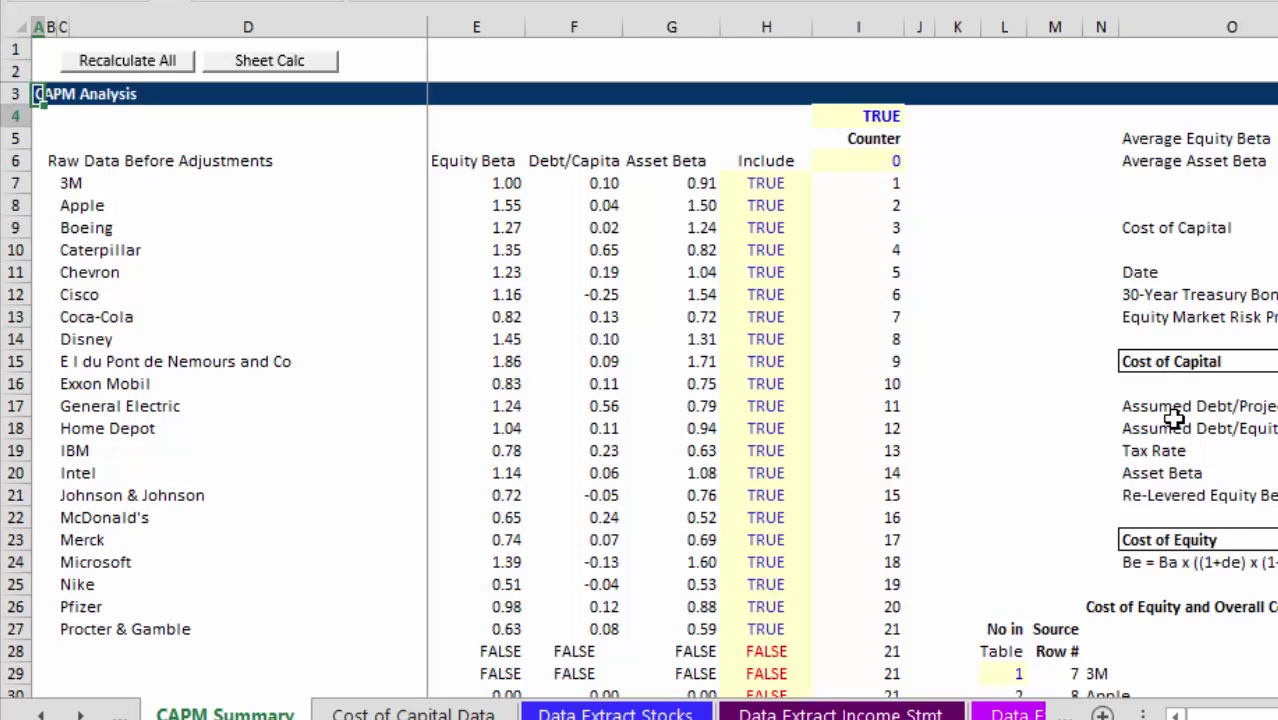
Look over the beta, Include and Counter columns of the raw data on the CAPM Summary sheet.
key("Down")
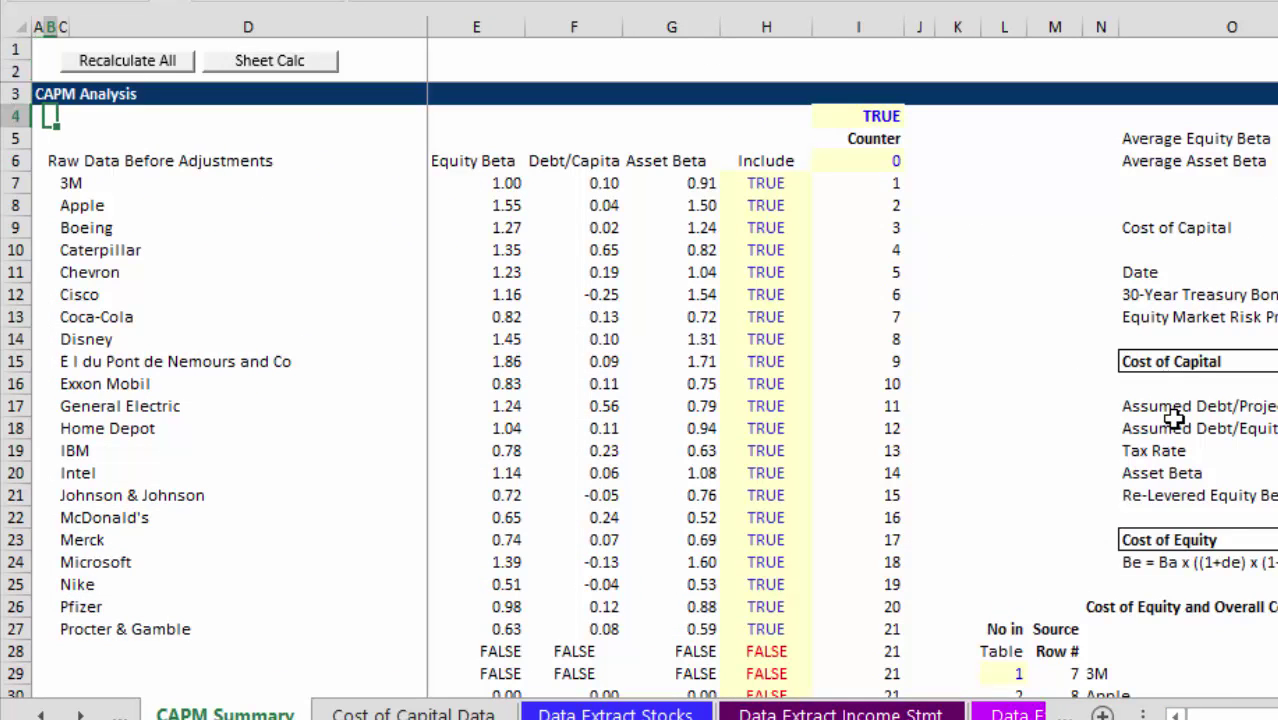
key("Right")
key("Right")
key("Right")
key("ctrl+Right")
key("Down")
key("Down")
key("Down")
key("Down")
key("Down")
key("Down")
key("Down")
key("Down")
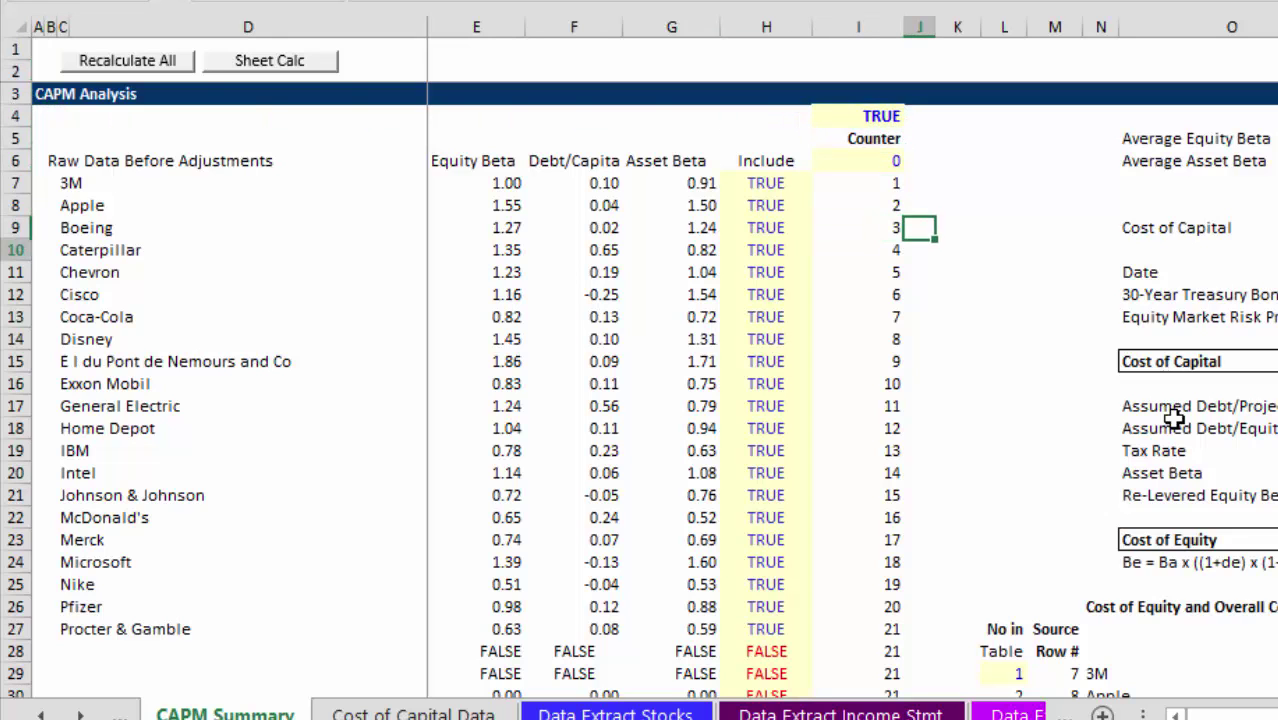
Compare the Value Driver ROIC, MB and ROE and CAPM Summary sheets, ending on the MB and ROE sheet.
key("ctrl+Page_Up")
key("ctrl+Page_Up")
key("ctrl+Page_Up")
key("ctrl+Page_Up")
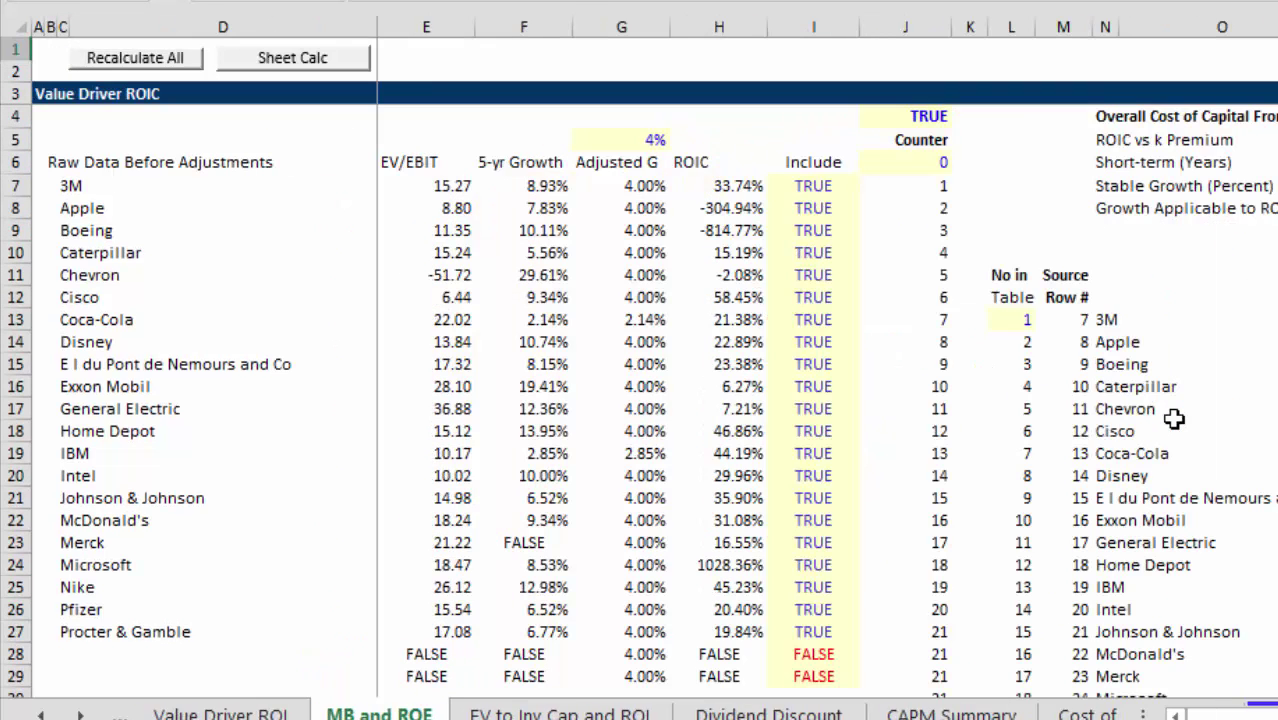
key("ctrl+Page_Down")
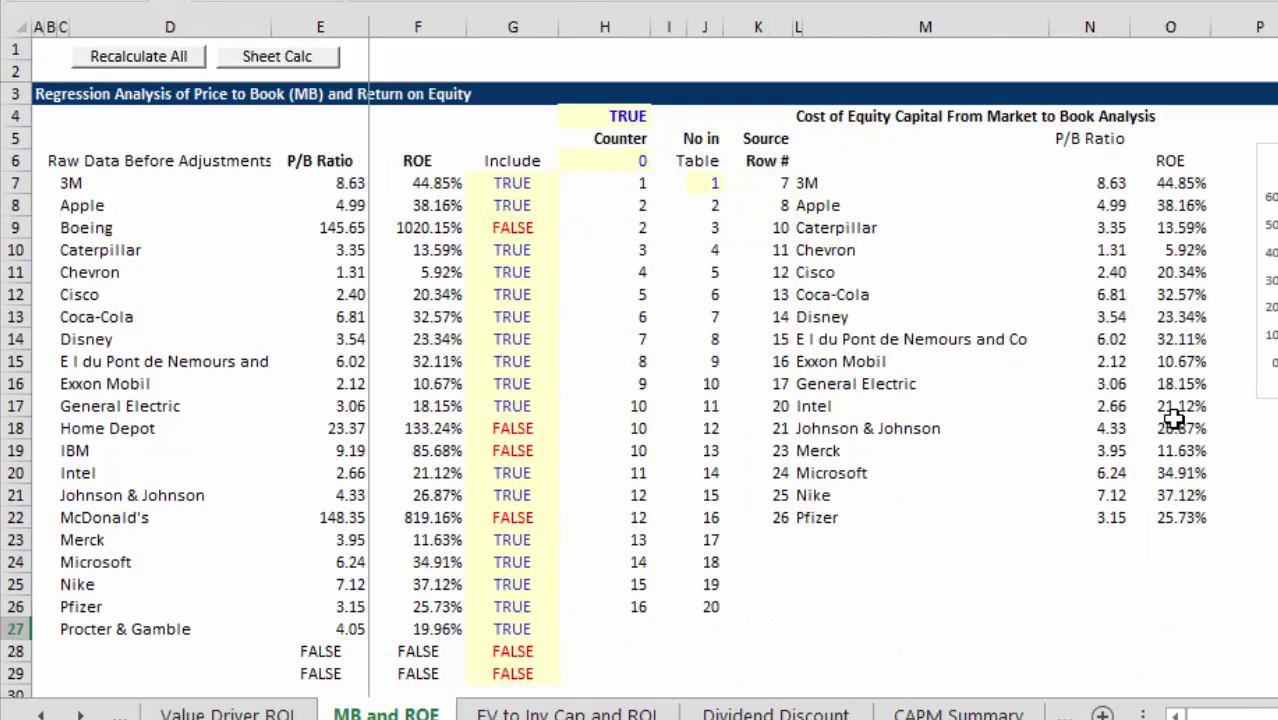
key("ctrl+Page_Down")
key("ctrl+Page_Down")
key("ctrl+Page_Down")
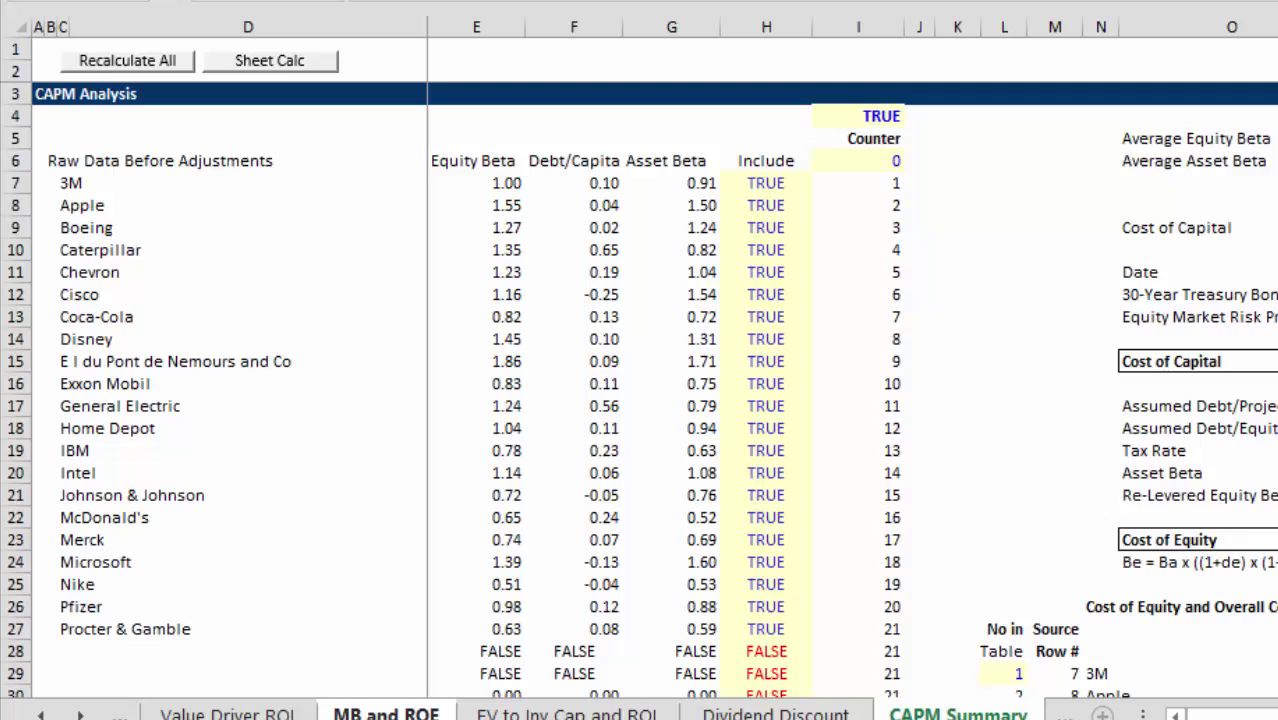
key("ctrl+Page_Up")
key("ctrl+Page_Up")
key("ctrl+Page_Up")
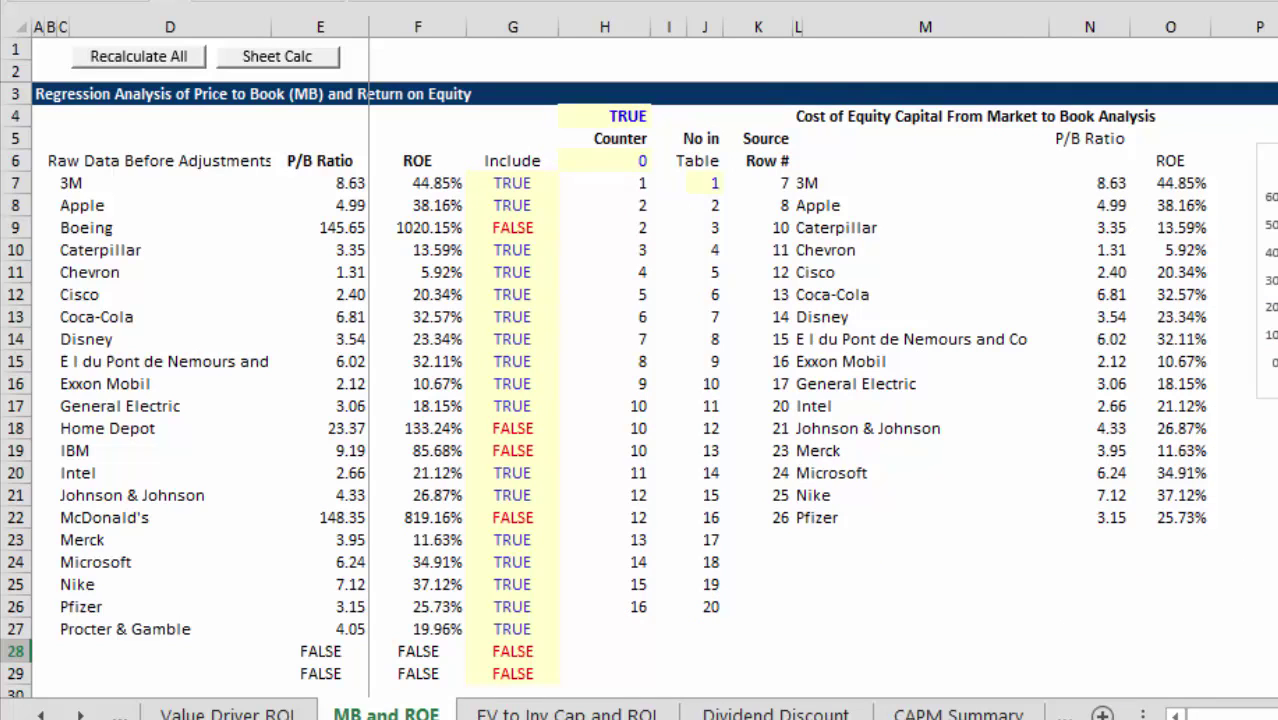
In T29, subtract the rate in T27 from the zero-intercept Cost of Capital in T25.
type("=")
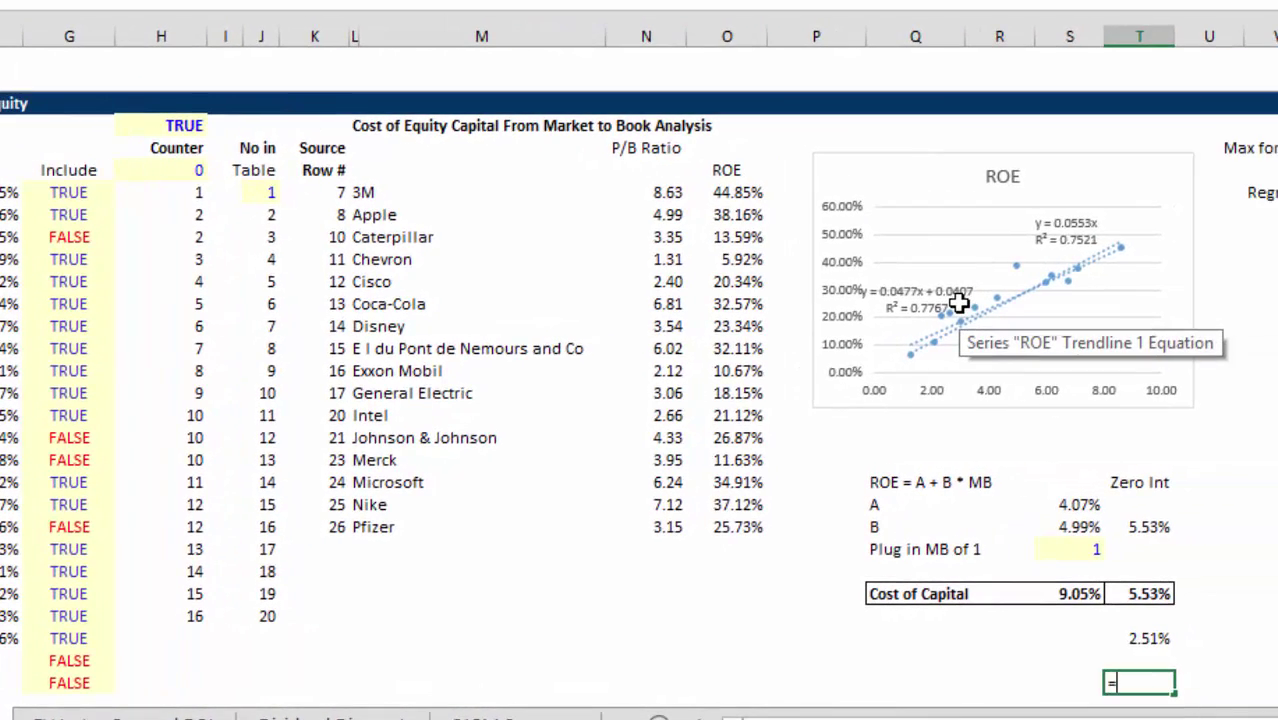
key("Up")
key("Up")
key("Up")
type("-")
key("Down")
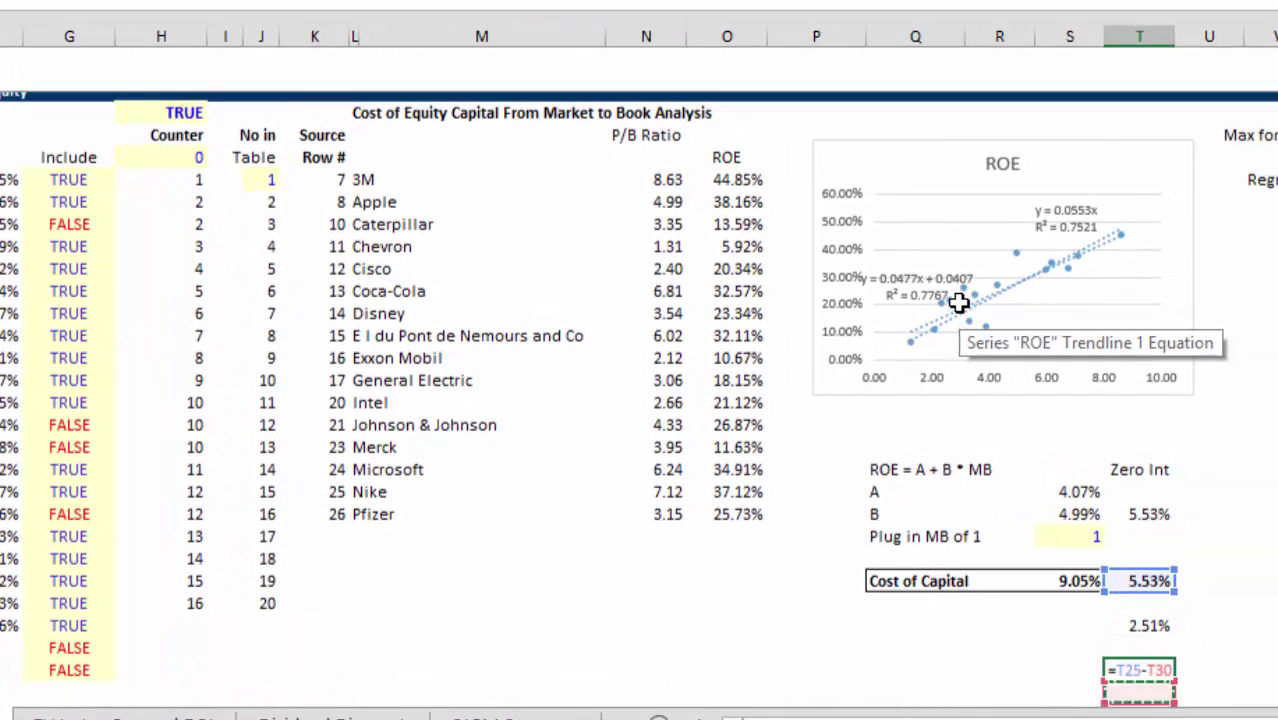
key("Up")
key("Up")
key("Up")
key("ctrl+Return")
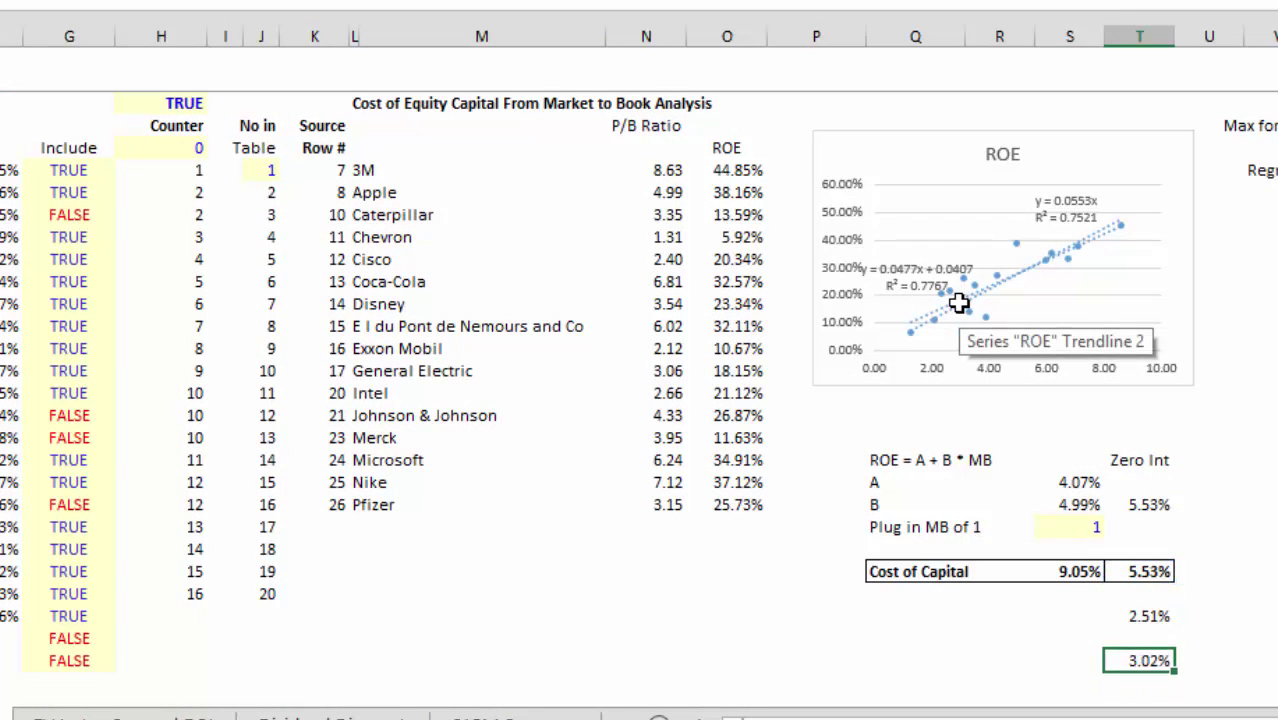
Clear the difference formula in T29 and the rate in T27 below the Cost of Capital box.
key("Delete")
key("Up")
key("Up")
key("Delete")
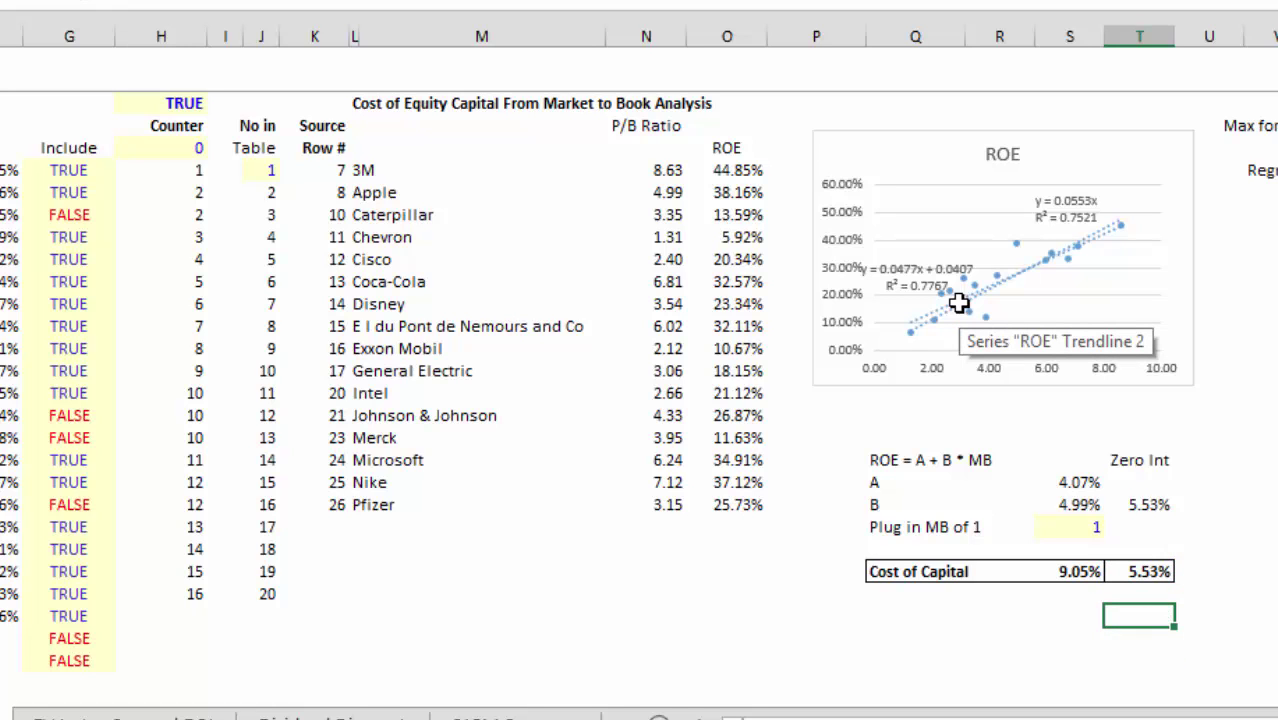
Go back through the value driver and ticker sheets to the Videos outline and select its hyperlink macros topic in D21.
key("Left")
key("Left")
key("Left")
key("Left")
key("Left")
key("Left")
key("Left")
key("Left")
key("Left")
key("Left")
key("Left")
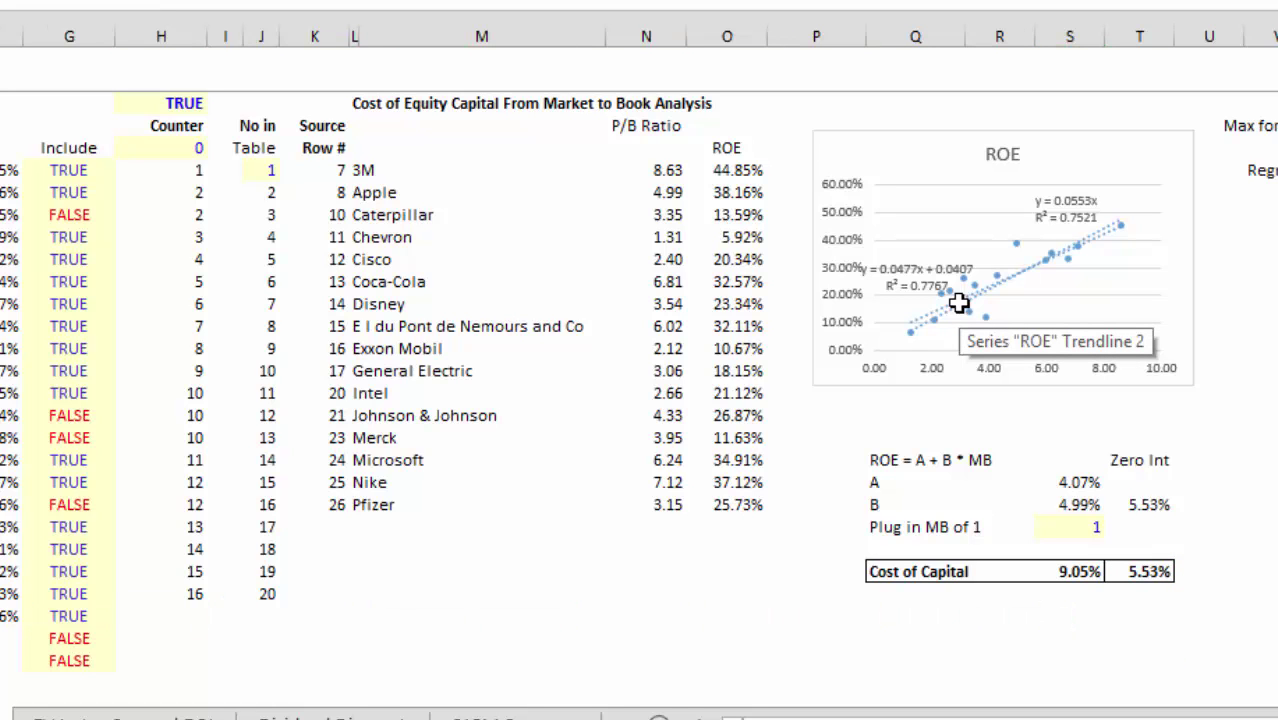
key("ctrl+Page_Up")
key("ctrl+Page_Up")
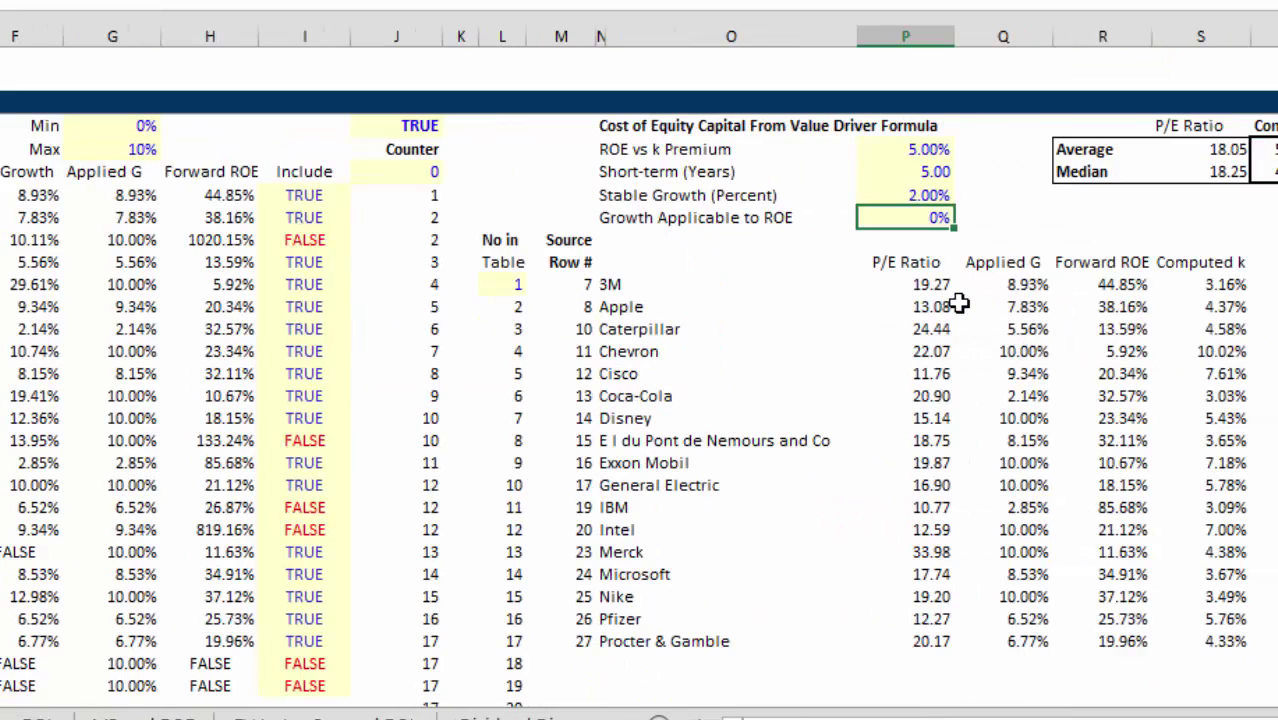
key("ctrl+Page_Up")
key("ctrl+Page_Up")
key("ctrl+Page_Up")
key("ctrl+Page_Up")
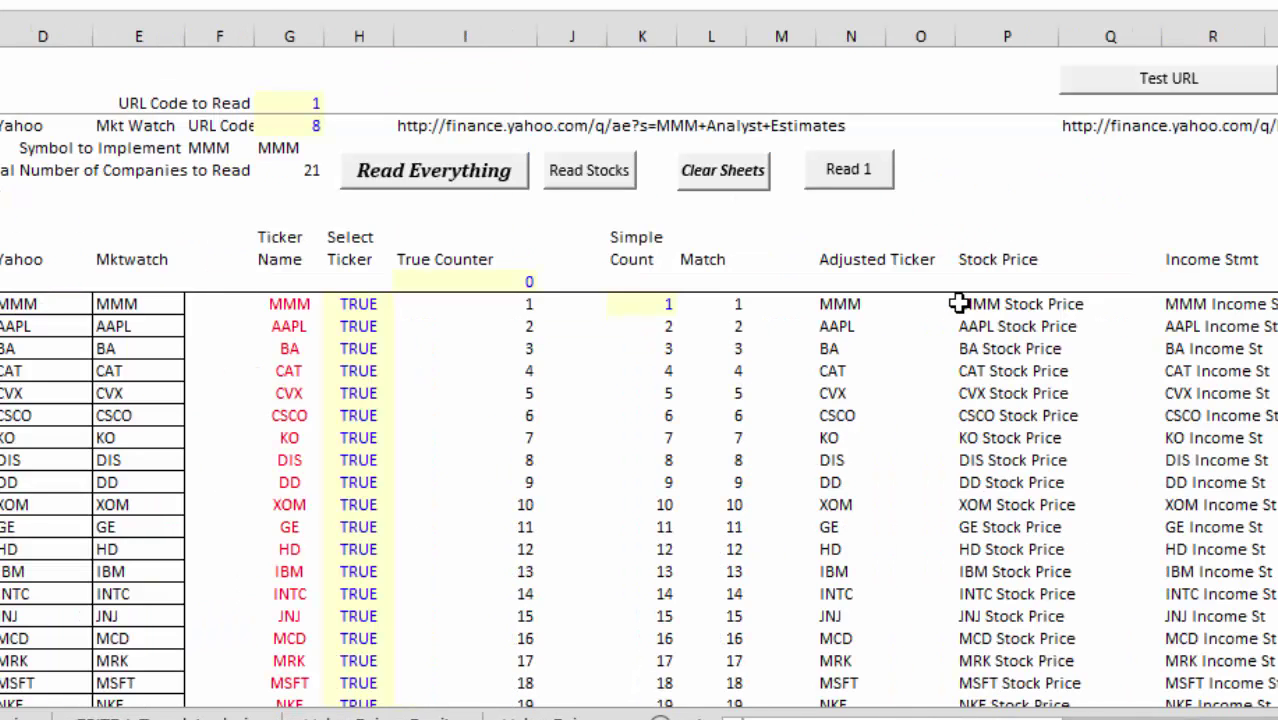
key("ctrl+Page_Up")
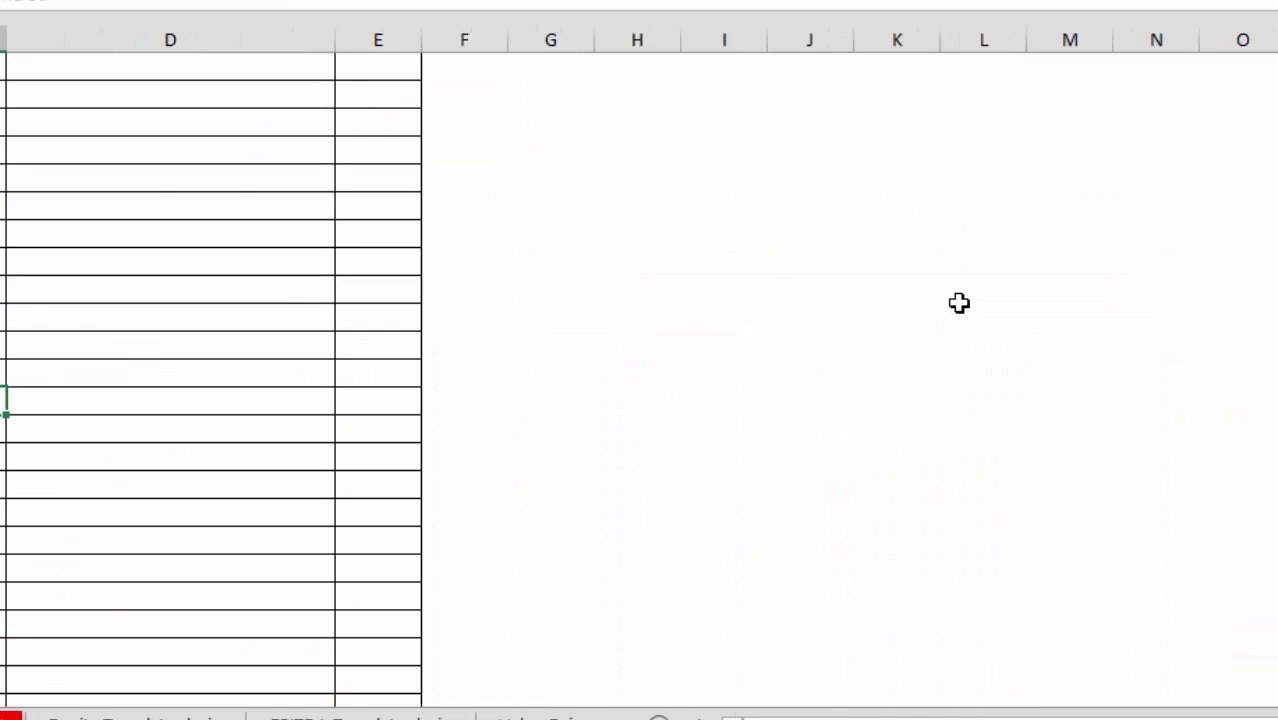
key("ctrl+Page_Up")
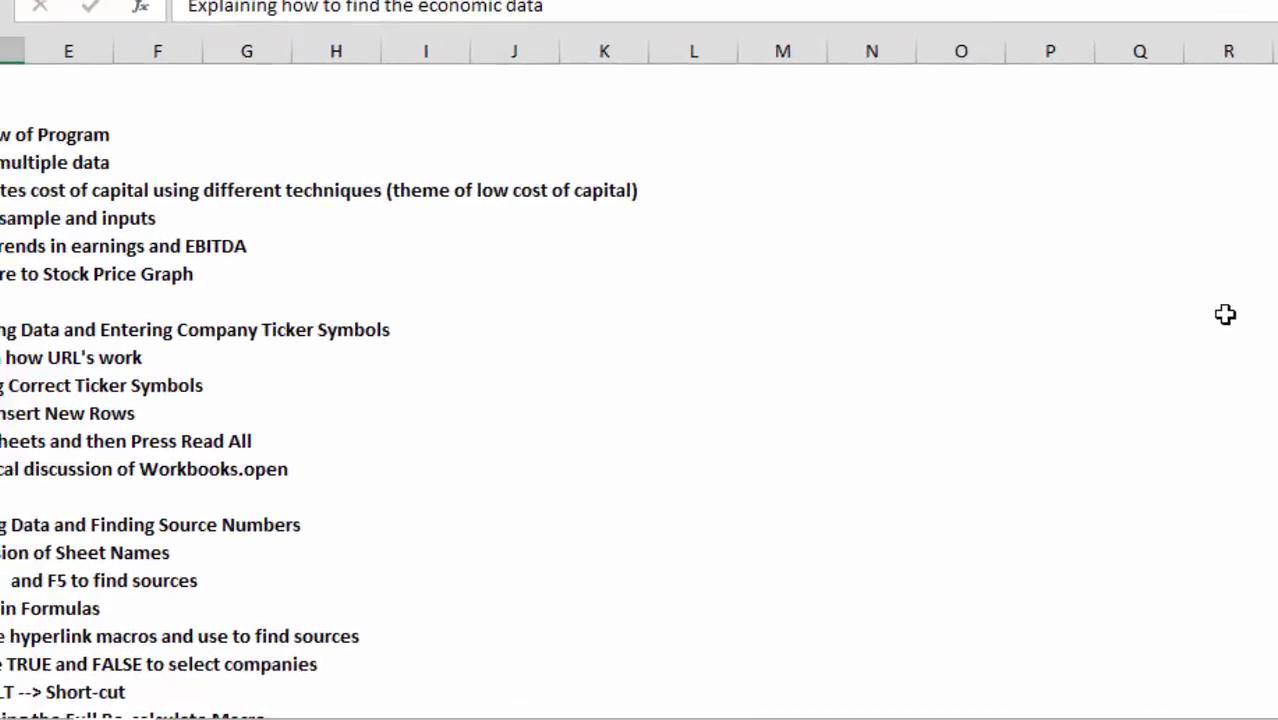
key("Up")
key("Up")
key("Up")
key("Up")
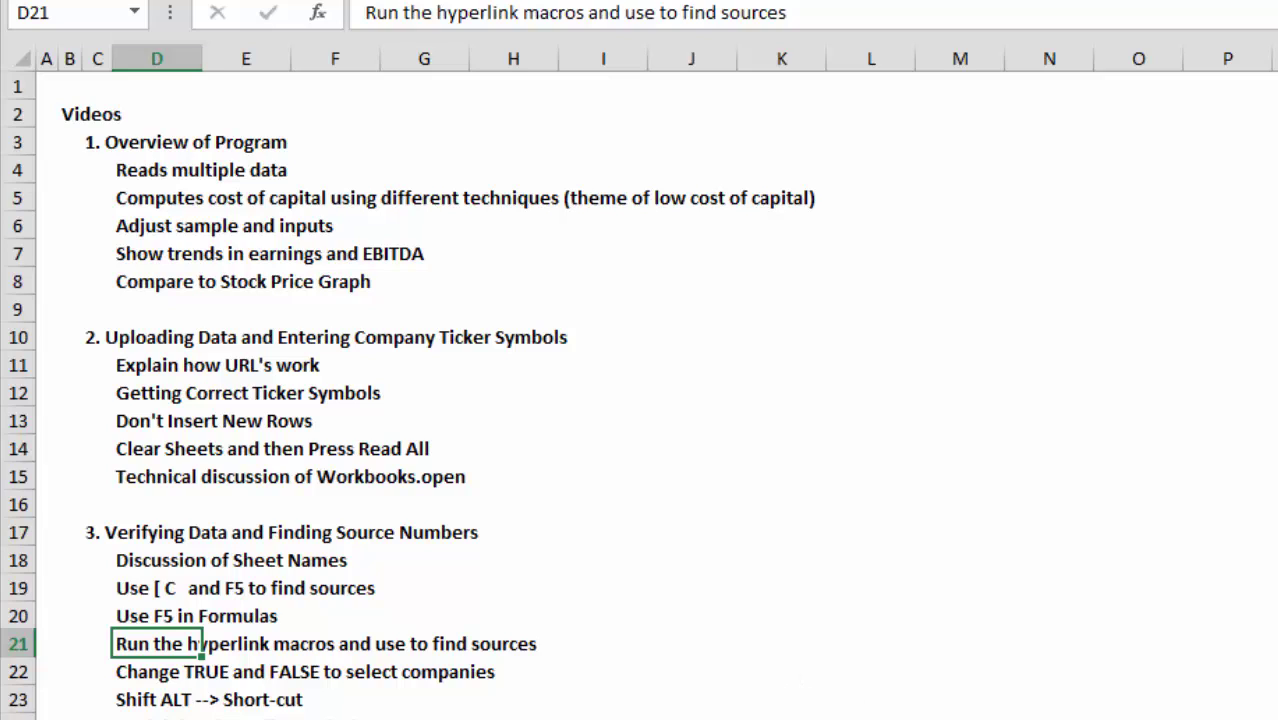
key("F10")
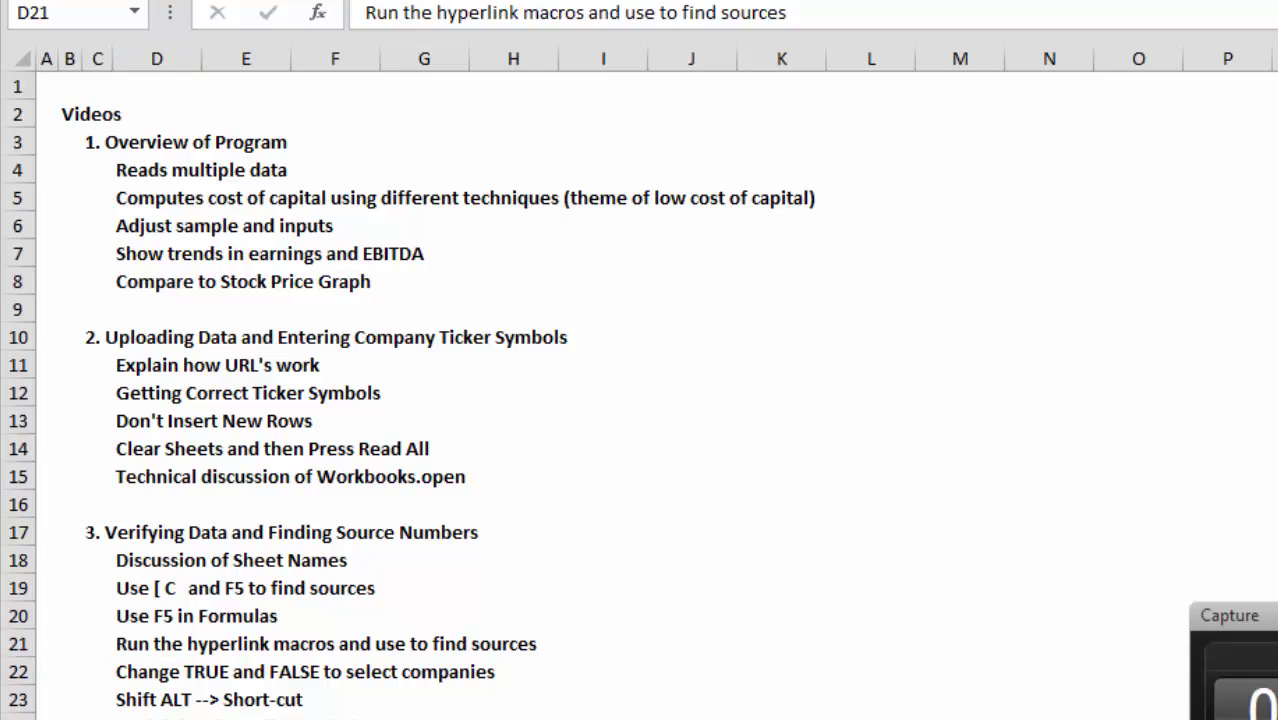